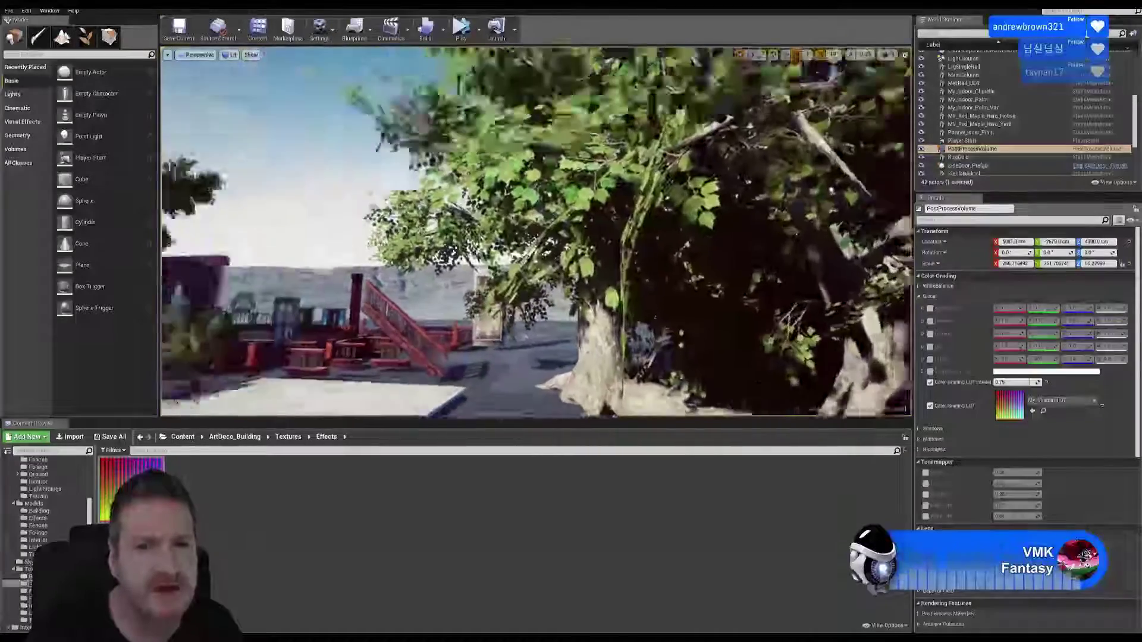
# - Examine the trees, building pieces, rock formation and surrounding landscape surface of the level
pyautogui.press('a')
pyautogui.press('s')
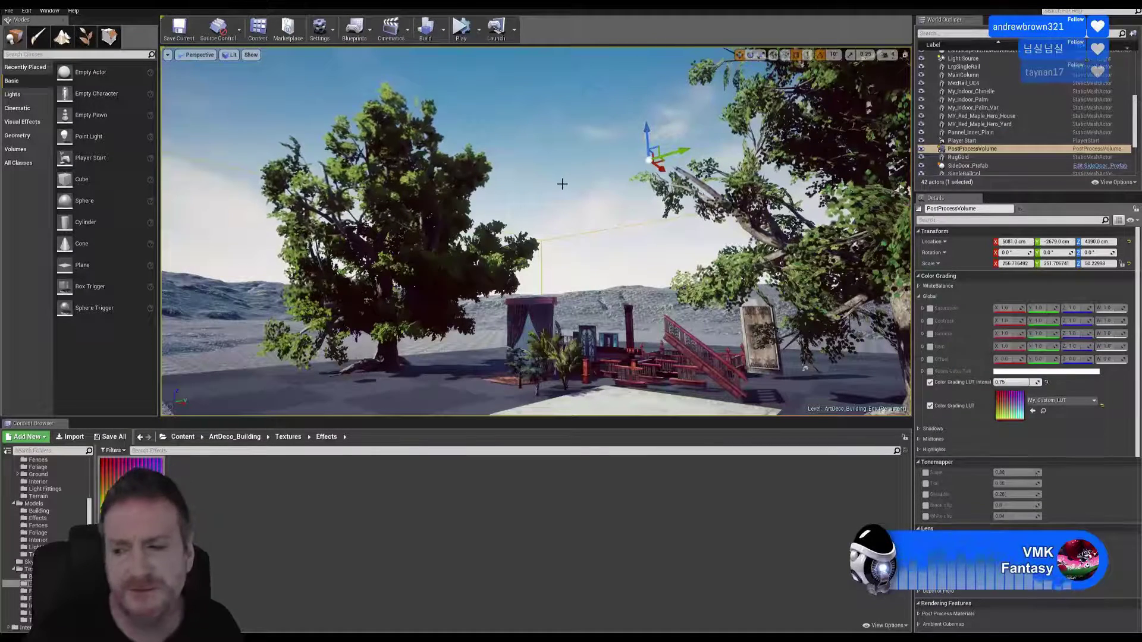
pyautogui.moveTo(553, 170); pyautogui.dragTo(246, 208, button='right')
pyautogui.press('w')
pyautogui.press('s')
pyautogui.press('w')
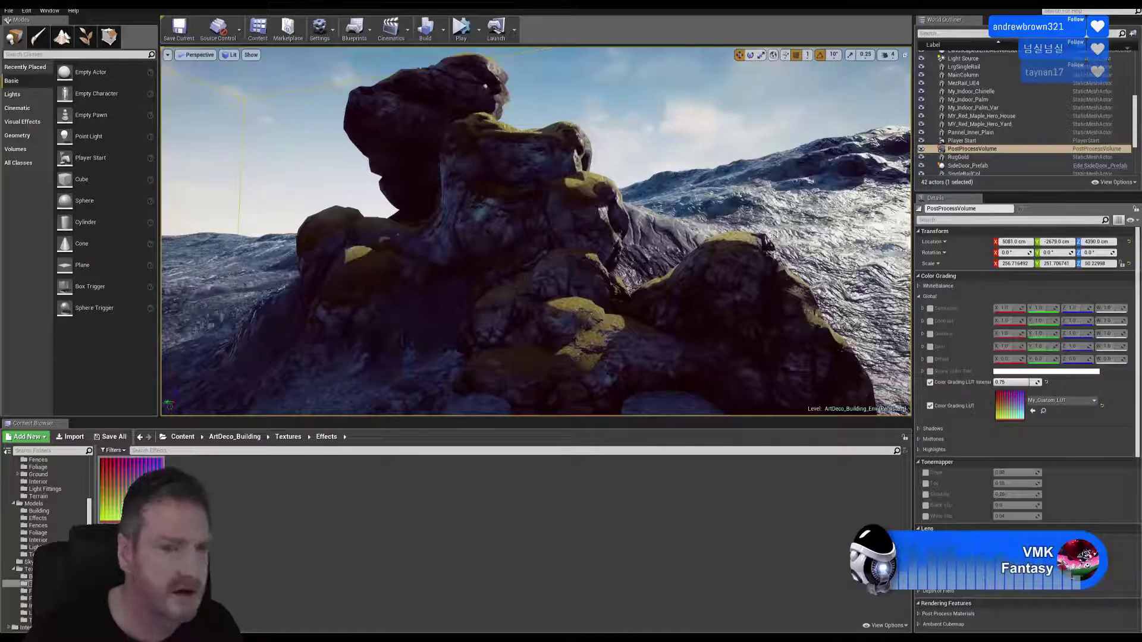
pyautogui.press('w')
pyautogui.moveTo(535, 232); pyautogui.dragTo(743, 196, button='right')
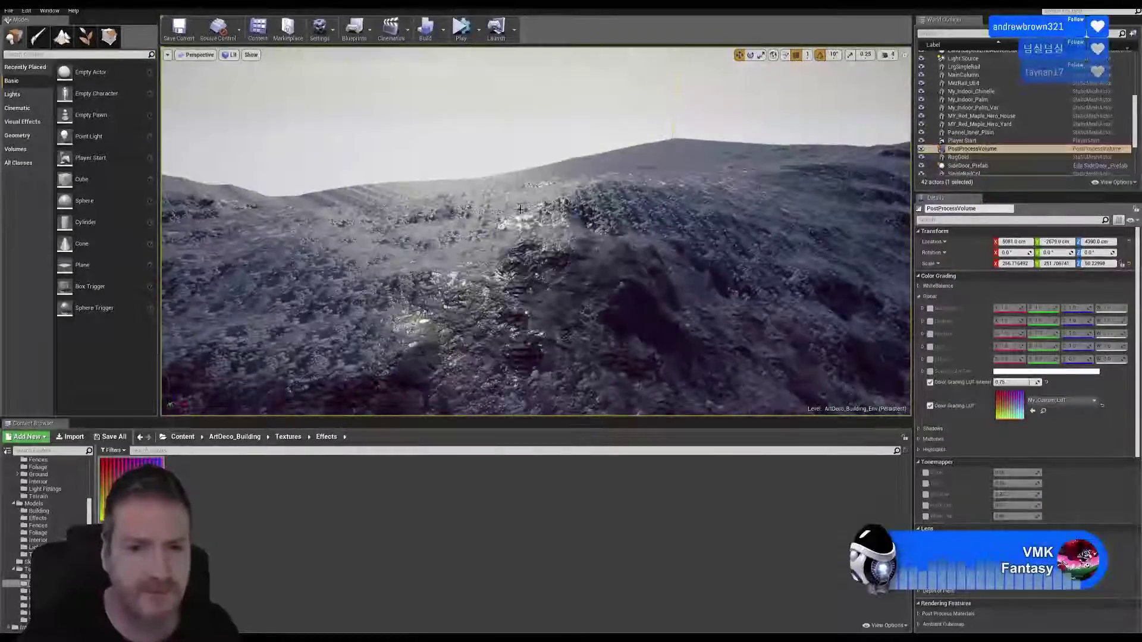
pyautogui.moveTo(520, 208); pyautogui.dragTo(527, 238, button='right')
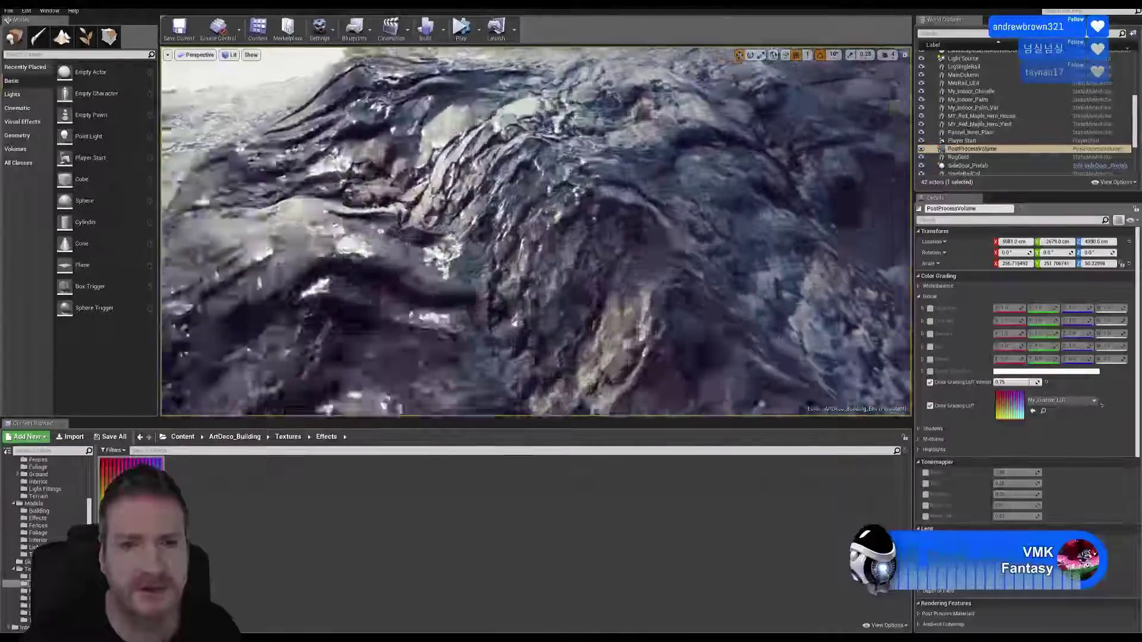
pyautogui.moveTo(526, 238); pyautogui.dragTo(520, 210, button='right')
pyautogui.moveTo(517, 361); pyautogui.dragTo(533, 385, button='right')
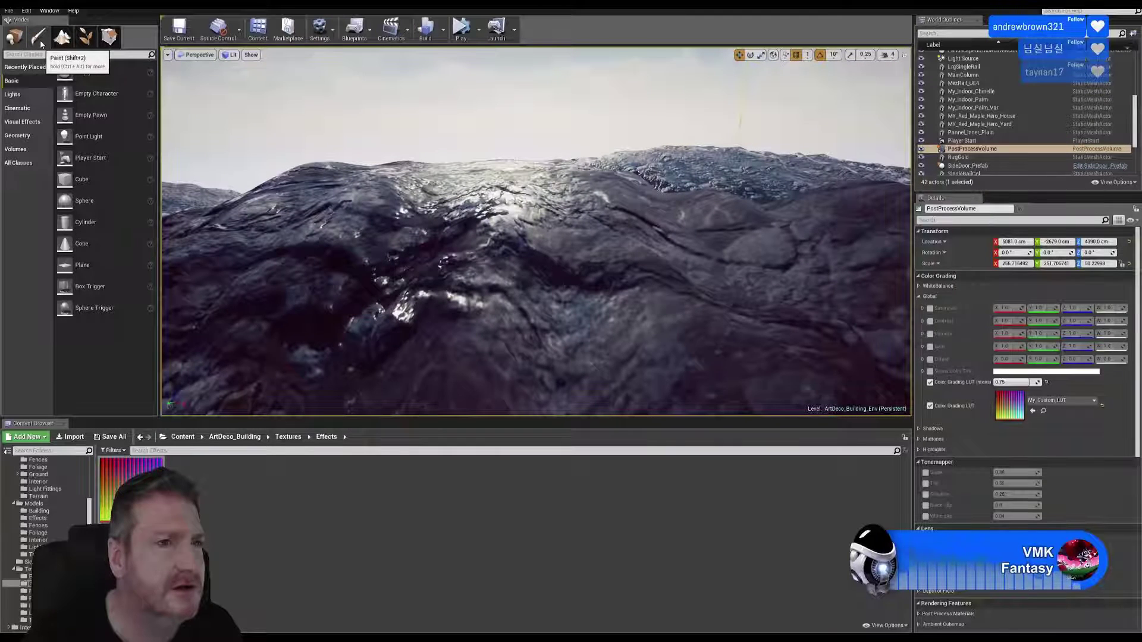
# - Switch to landscape painting with the Paint tool and the Rock2 layer for the dark rocky hillside
pyautogui.click(63, 37)
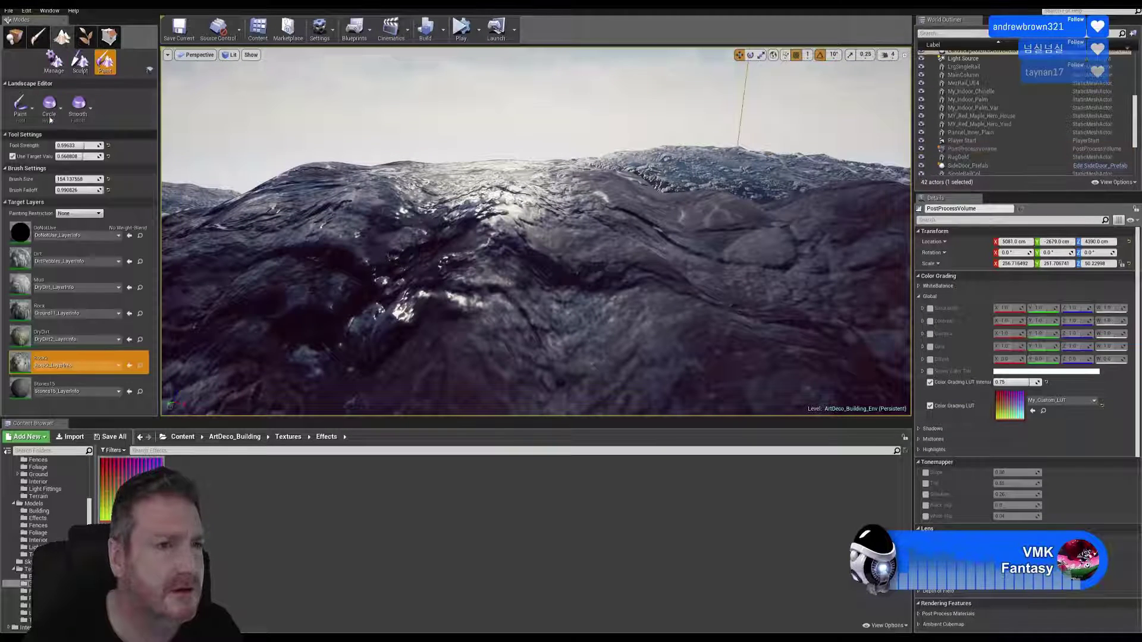
pyautogui.click(19, 109)
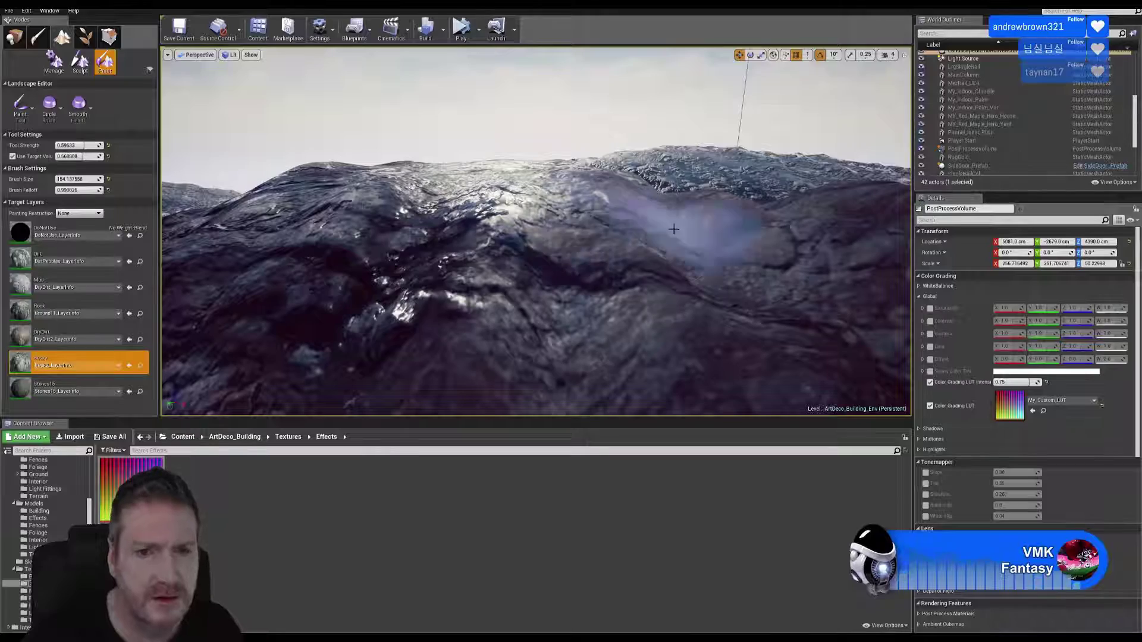
pyautogui.moveTo(536, 232); pyautogui.dragTo(490, 283, button='right')
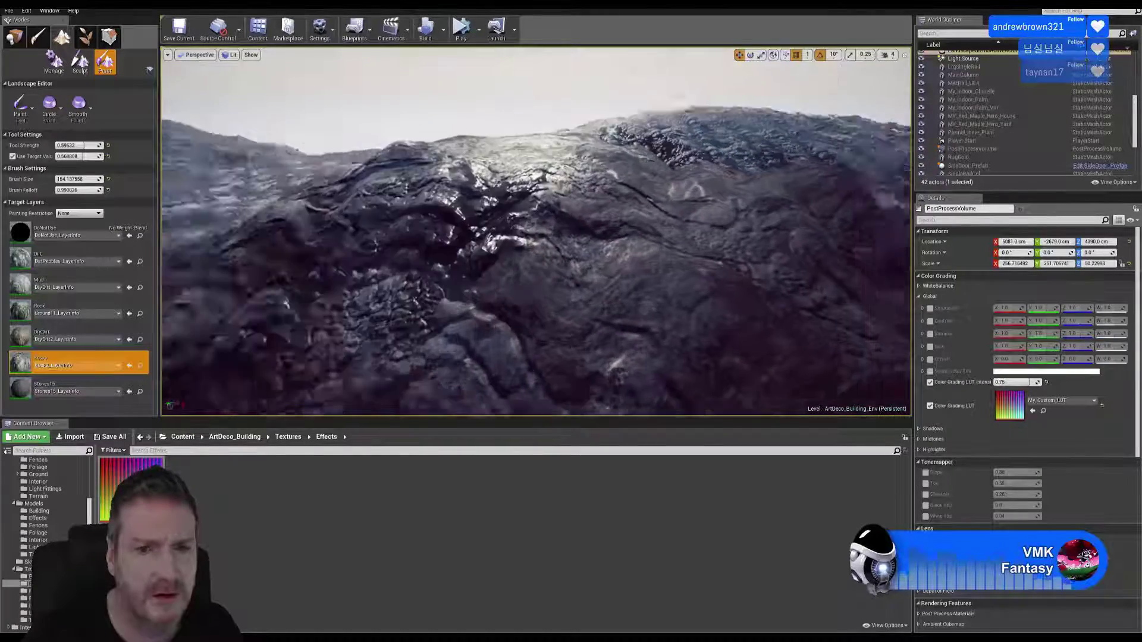
pyautogui.moveTo(535, 232)
pyautogui.mouseDown(button='right')
pyautogui.moveTo(539, 262)
pyautogui.moveTo(543, 220)
pyautogui.mouseUp(button='right')
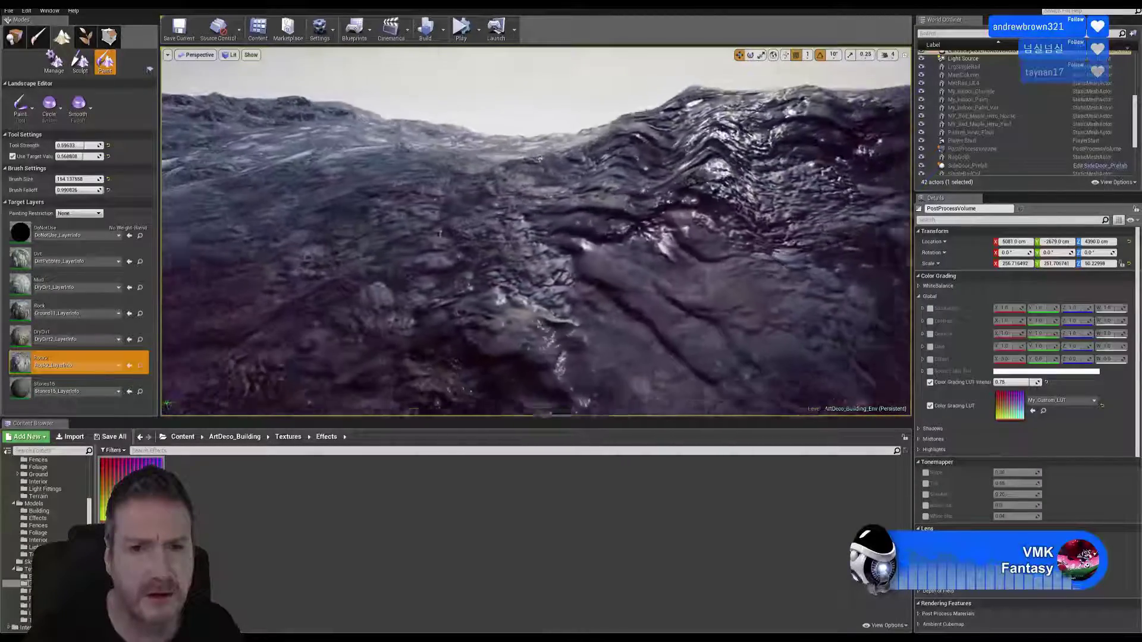
pyautogui.moveTo(535, 232); pyautogui.dragTo(613, 234, button='right')
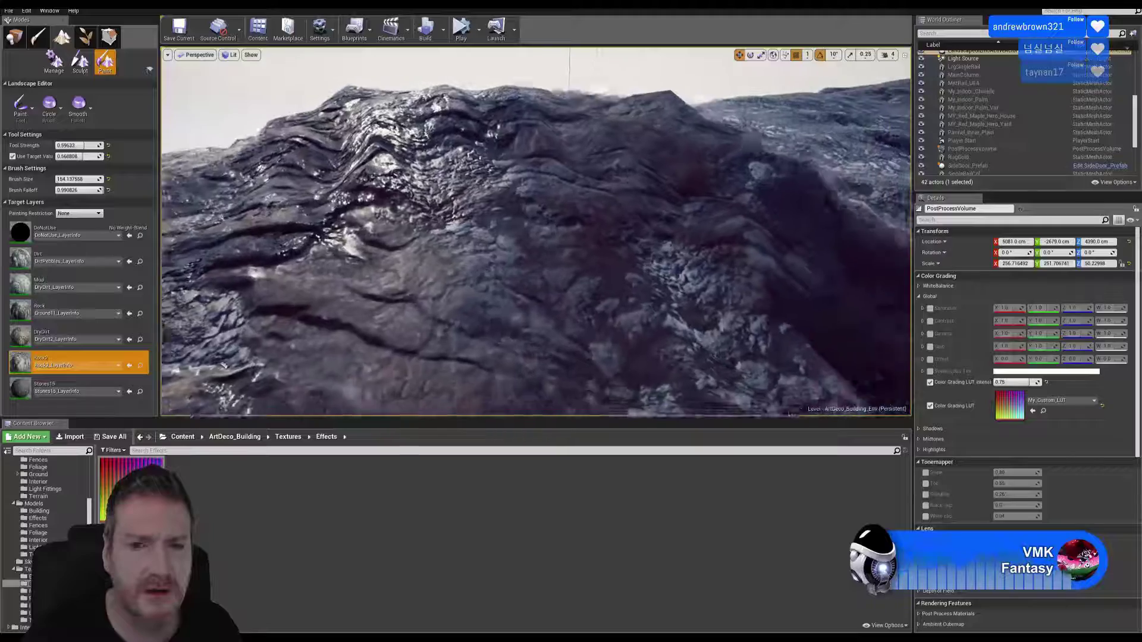
pyautogui.moveTo(613, 234); pyautogui.dragTo(595, 252, button='right')
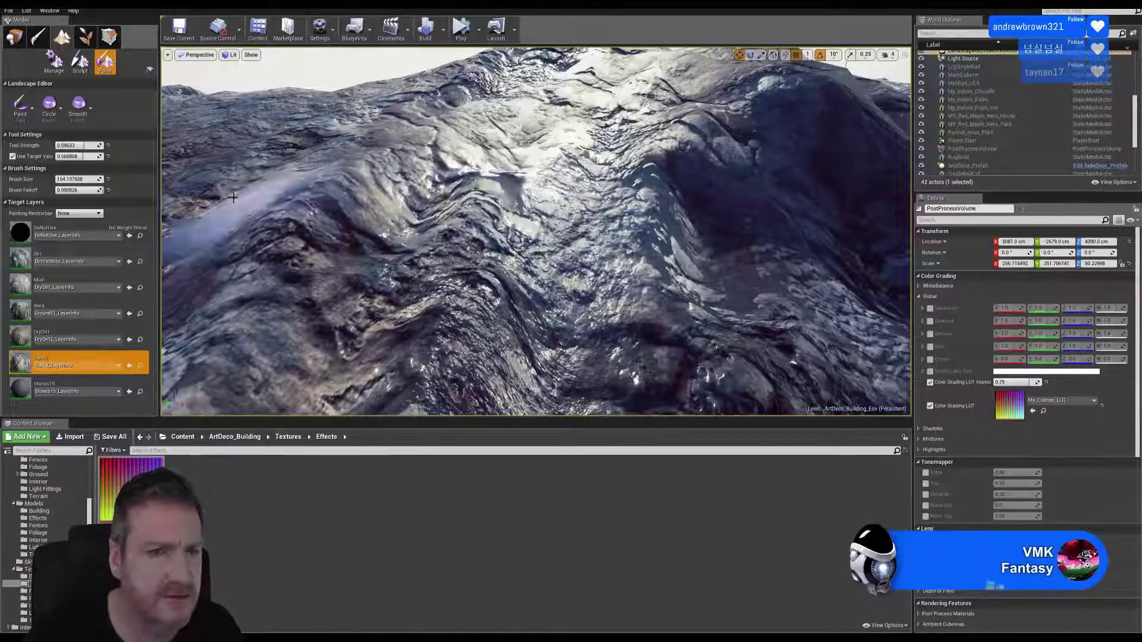
# - Paint the DryDirt and Mud layers over the rocky ridge and the gully between its slopes
pyautogui.click(71, 337)
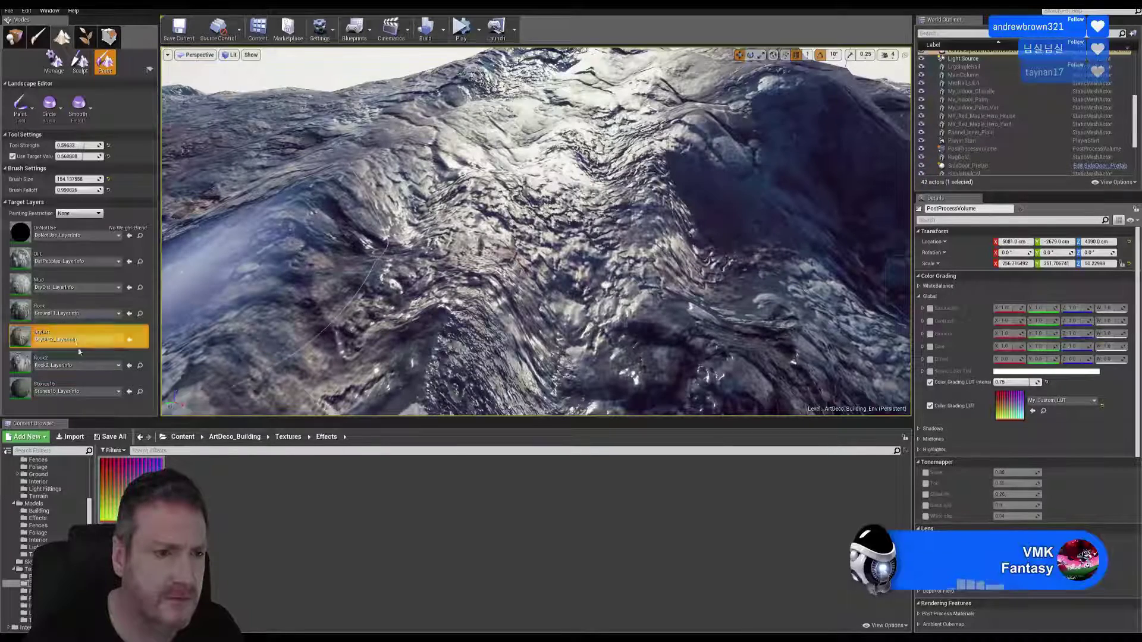
pyautogui.click(65, 285)
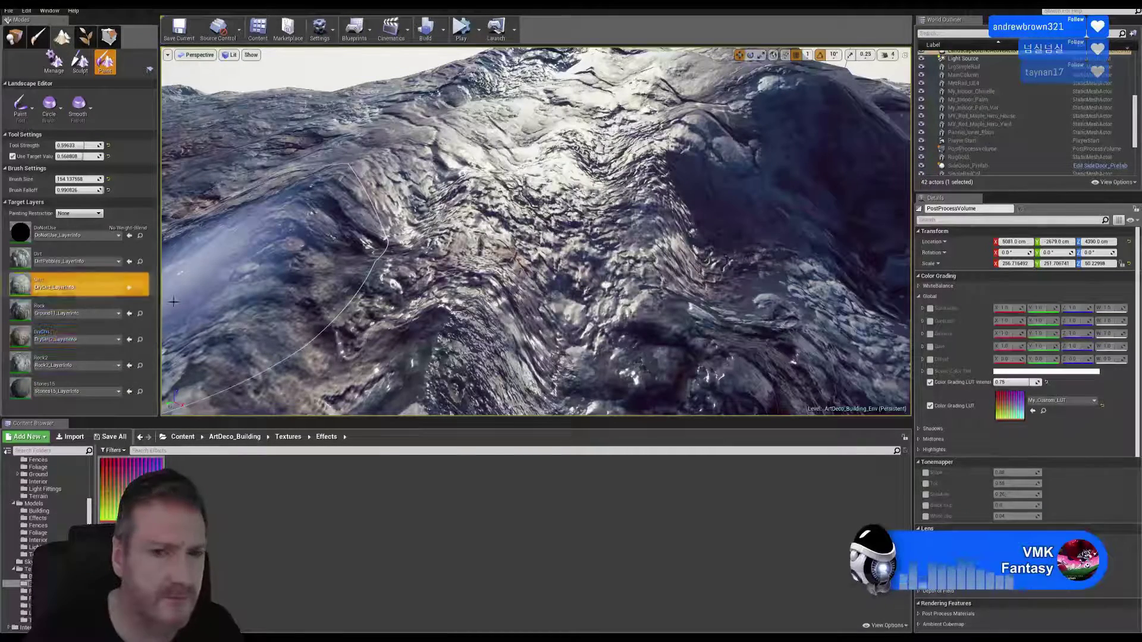
pyautogui.moveTo(487, 259); pyautogui.dragTo(383, 235)
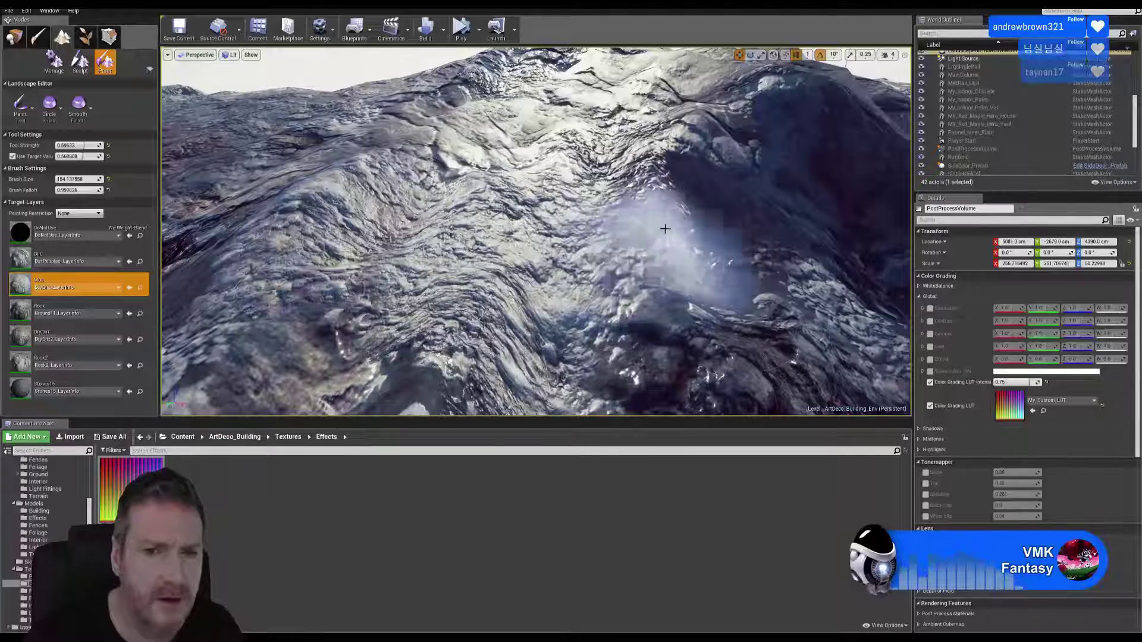
pyautogui.moveTo(665, 228)
pyautogui.mouseDown()
pyautogui.moveTo(783, 216)
pyautogui.moveTo(470, 182)
pyautogui.mouseUp()
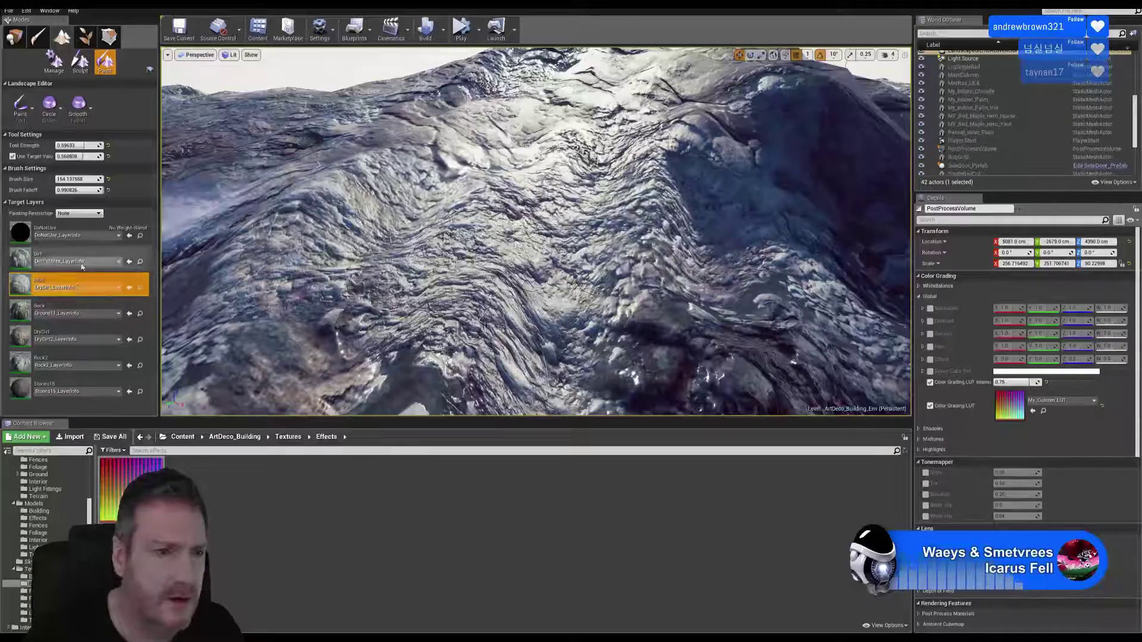
# - Paint the Rock layer across the ridge and along the neighbouring hillside
pyautogui.click(63, 306)
pyautogui.moveTo(383, 268)
pyautogui.mouseDown()
pyautogui.moveTo(273, 286)
pyautogui.moveTo(446, 229)
pyautogui.mouseUp()
pyautogui.moveTo(688, 205)
pyautogui.mouseDown()
pyautogui.moveTo(655, 222)
pyautogui.moveTo(747, 262)
pyautogui.moveTo(586, 316)
pyautogui.moveTo(628, 229)
pyautogui.mouseUp()
pyautogui.moveTo(629, 229); pyautogui.dragTo(619, 196, button='right')
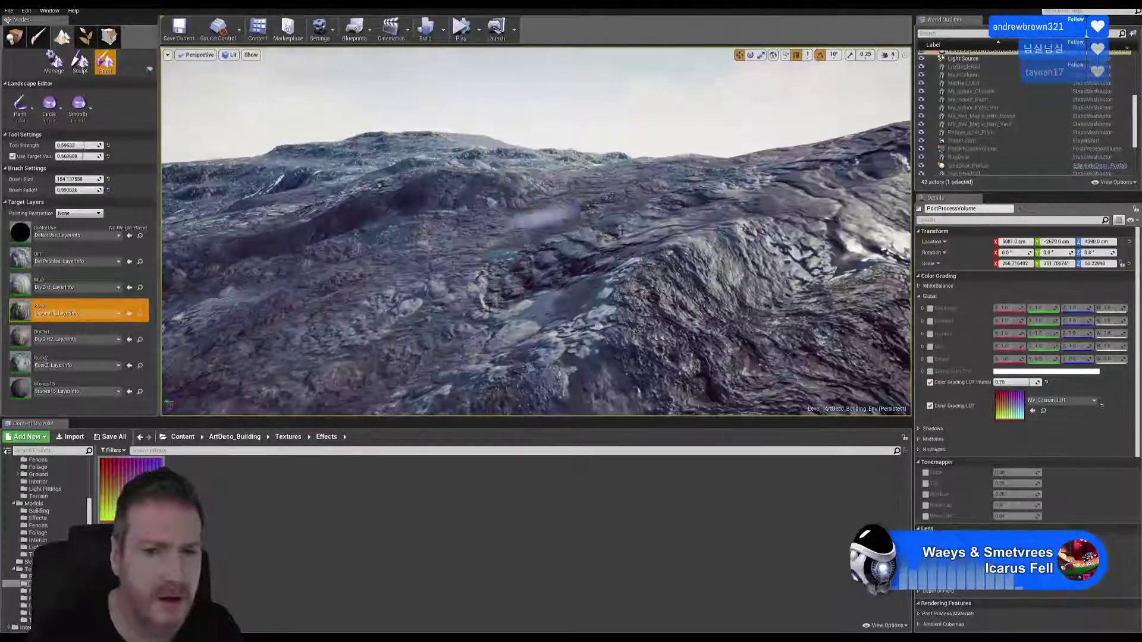
pyautogui.moveTo(599, 242); pyautogui.dragTo(645, 256, button='right')
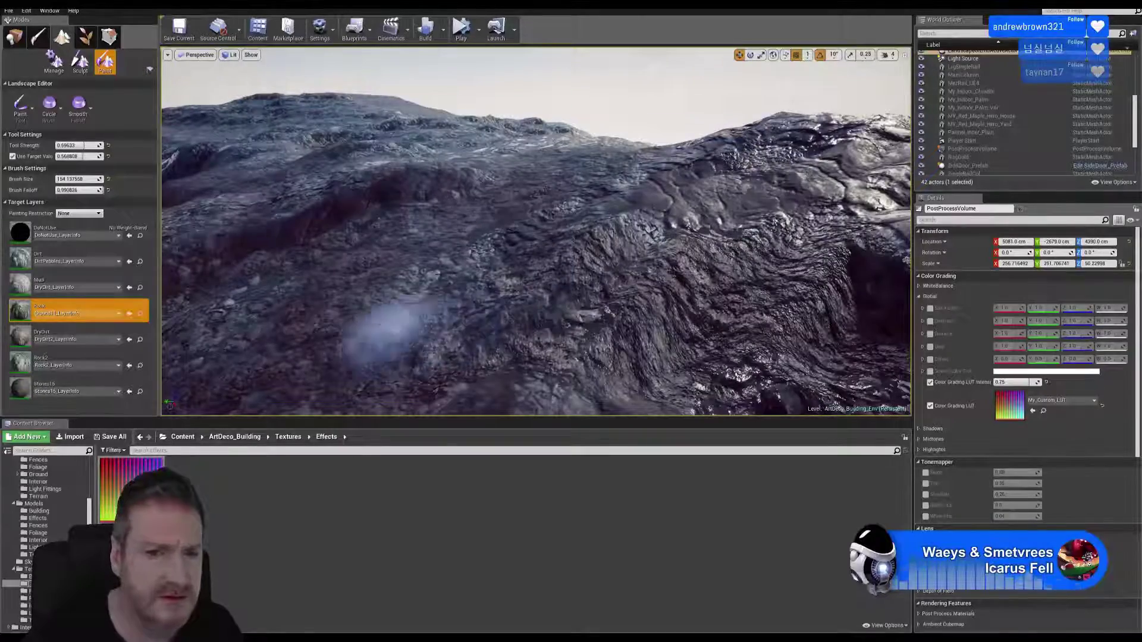
pyautogui.moveTo(382, 332); pyautogui.dragTo(416, 321, button='right')
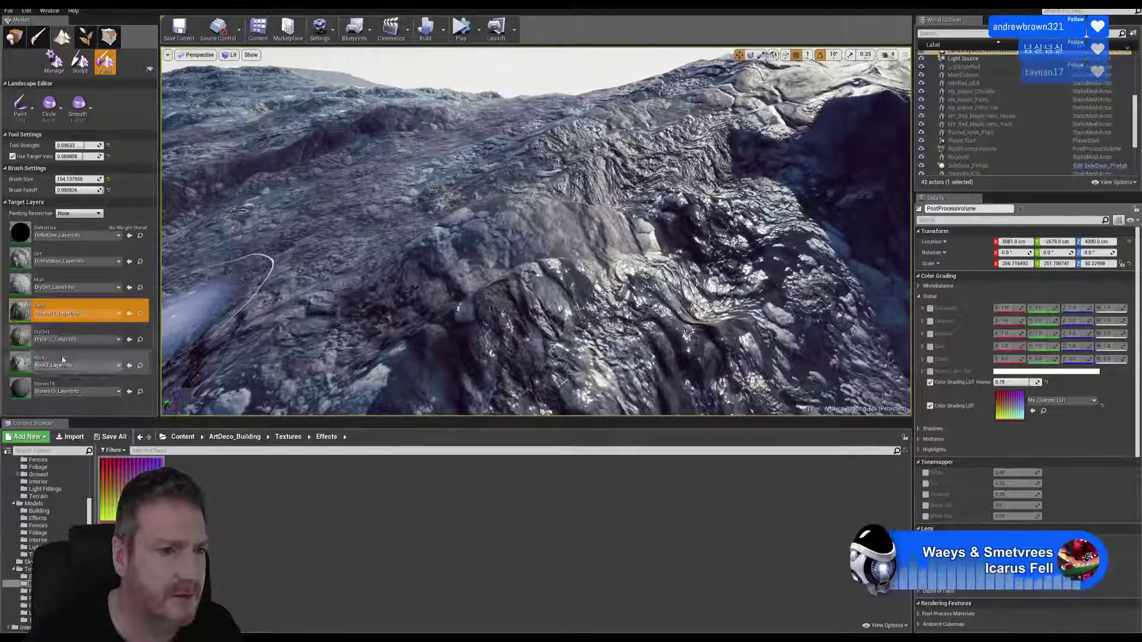
# - Paint the DryDirt layer over the hillside and blend Rock2 strokes along its upper slope and bright ridge
pyautogui.click(65, 336)
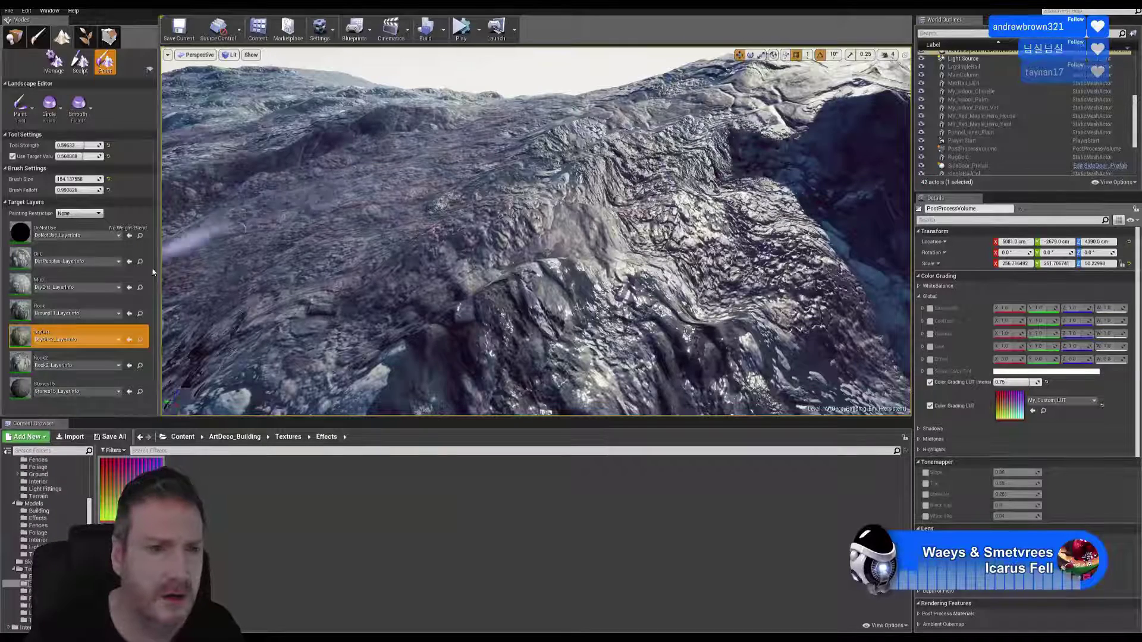
pyautogui.click(69, 359)
pyautogui.moveTo(200, 200)
pyautogui.mouseDown()
pyautogui.moveTo(256, 179)
pyautogui.moveTo(307, 185)
pyautogui.moveTo(380, 142)
pyautogui.moveTo(440, 133)
pyautogui.mouseUp()
pyautogui.moveTo(348, 157)
pyautogui.mouseDown()
pyautogui.moveTo(226, 203)
pyautogui.moveTo(417, 215)
pyautogui.moveTo(248, 315)
pyautogui.moveTo(521, 201)
pyautogui.moveTo(351, 226)
pyautogui.moveTo(618, 200)
pyautogui.moveTo(684, 148)
pyautogui.moveTo(672, 139)
pyautogui.mouseUp()
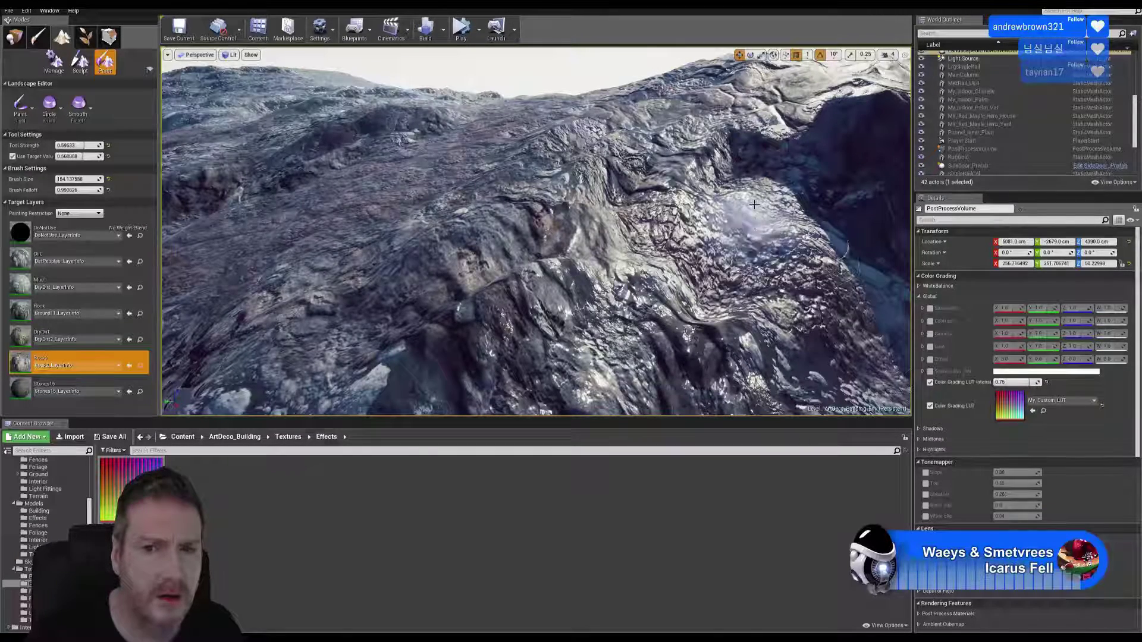
pyautogui.moveTo(754, 204)
pyautogui.mouseDown()
pyautogui.moveTo(844, 280)
pyautogui.moveTo(863, 256)
pyautogui.moveTo(832, 286)
pyautogui.moveTo(651, 249)
pyautogui.mouseUp()
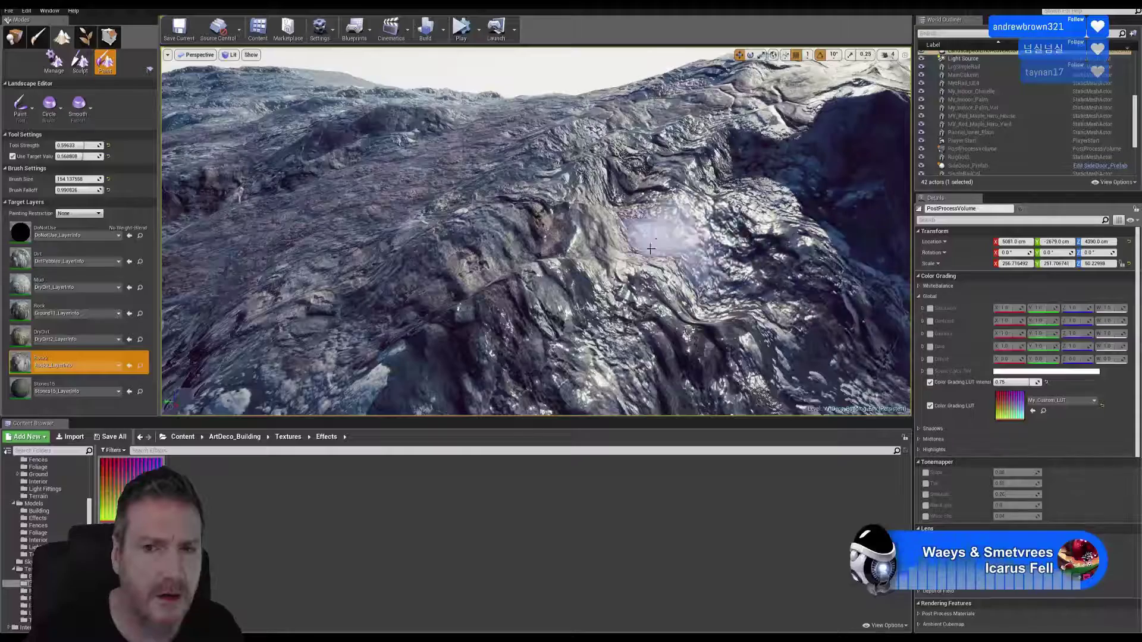
# - Paint the DryDirt layer over the smooth patches on the steep slope beside the shadowed hollow
pyautogui.moveTo(651, 249)
pyautogui.mouseDown(button='right')
pyautogui.moveTo(571, 244)
pyautogui.moveTo(661, 250)
pyautogui.moveTo(746, 287)
pyautogui.mouseUp(button='right')
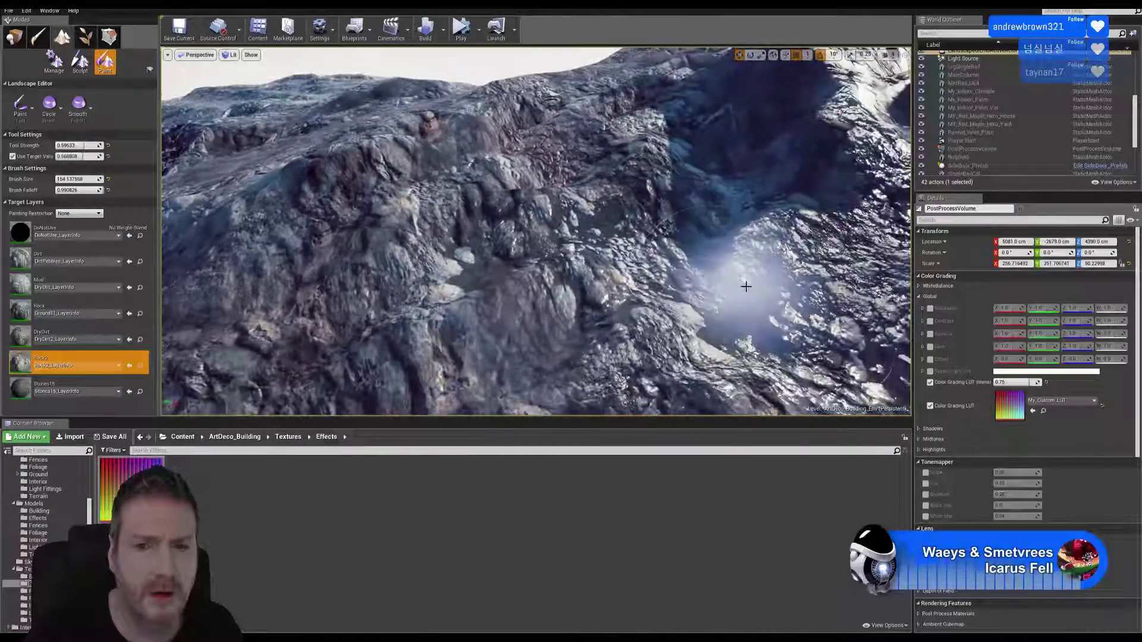
pyautogui.click(59, 336)
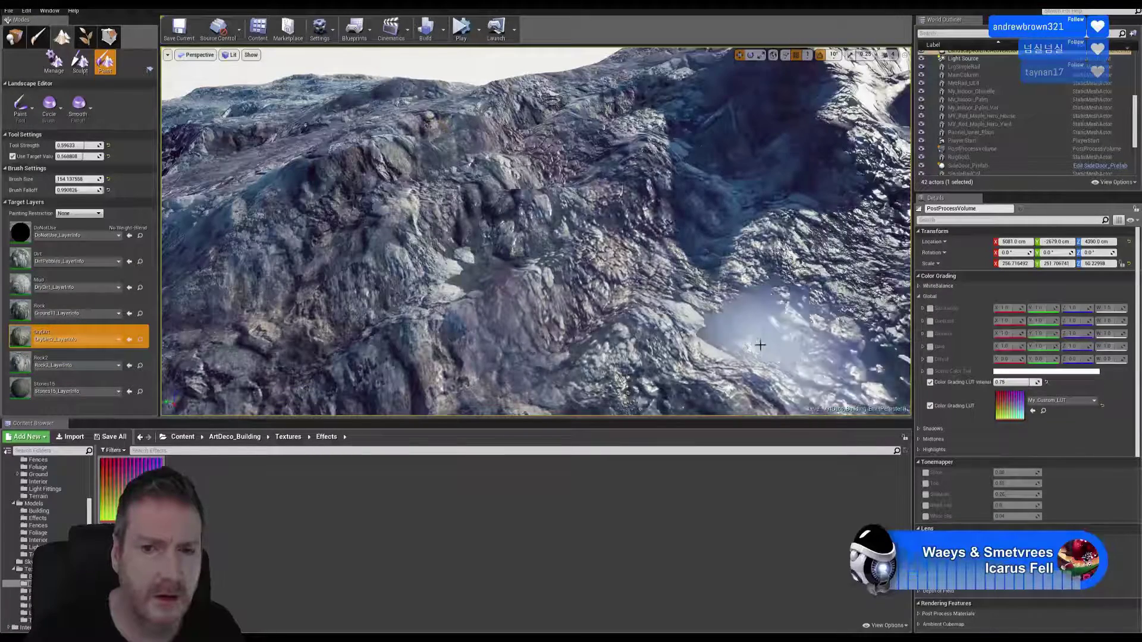
pyautogui.moveTo(760, 345)
pyautogui.mouseDown()
pyautogui.moveTo(633, 324)
pyautogui.moveTo(719, 237)
pyautogui.moveTo(795, 264)
pyautogui.mouseUp()
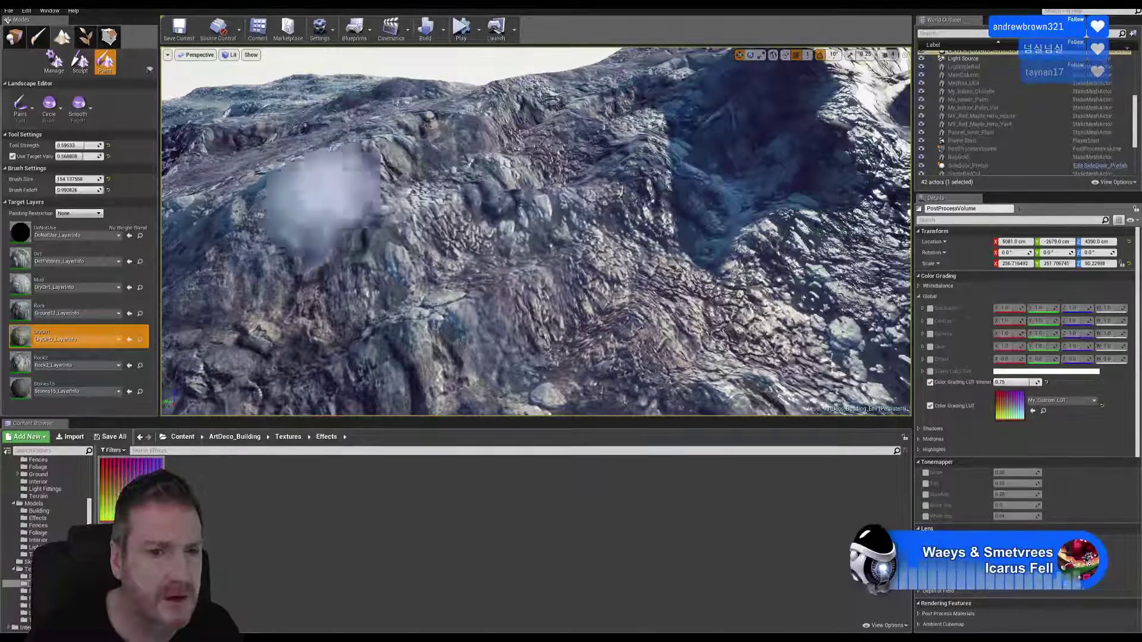
# - Paint the Stones15 layer on the rocky outcrop below the shadowed peak
pyautogui.moveTo(561, 172); pyautogui.dragTo(558, 128, button='right')
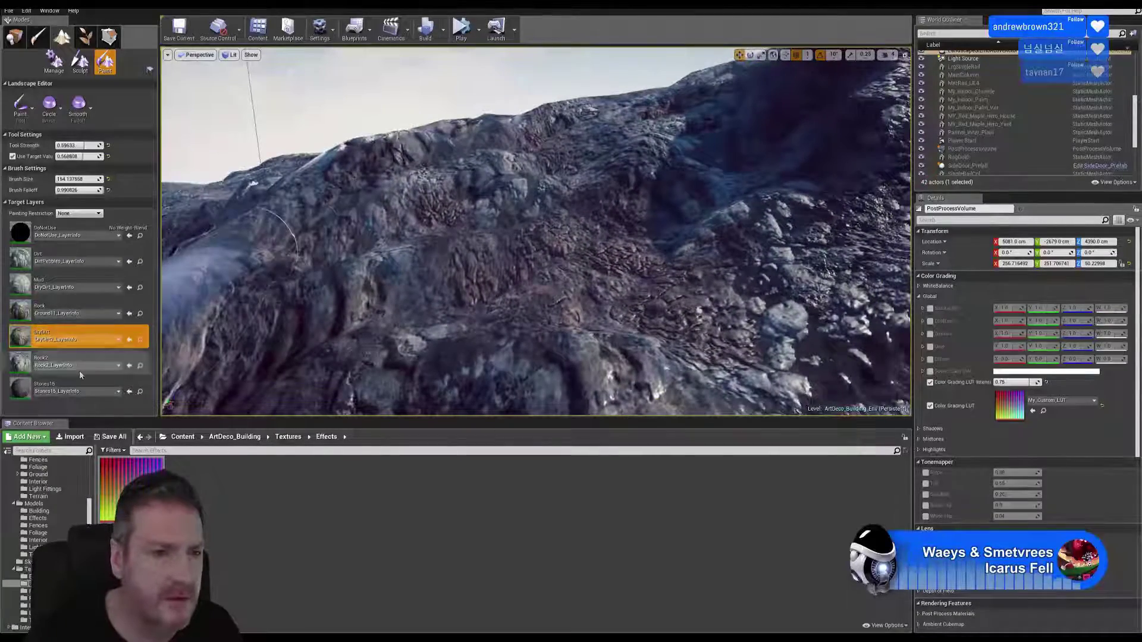
pyautogui.click(69, 387)
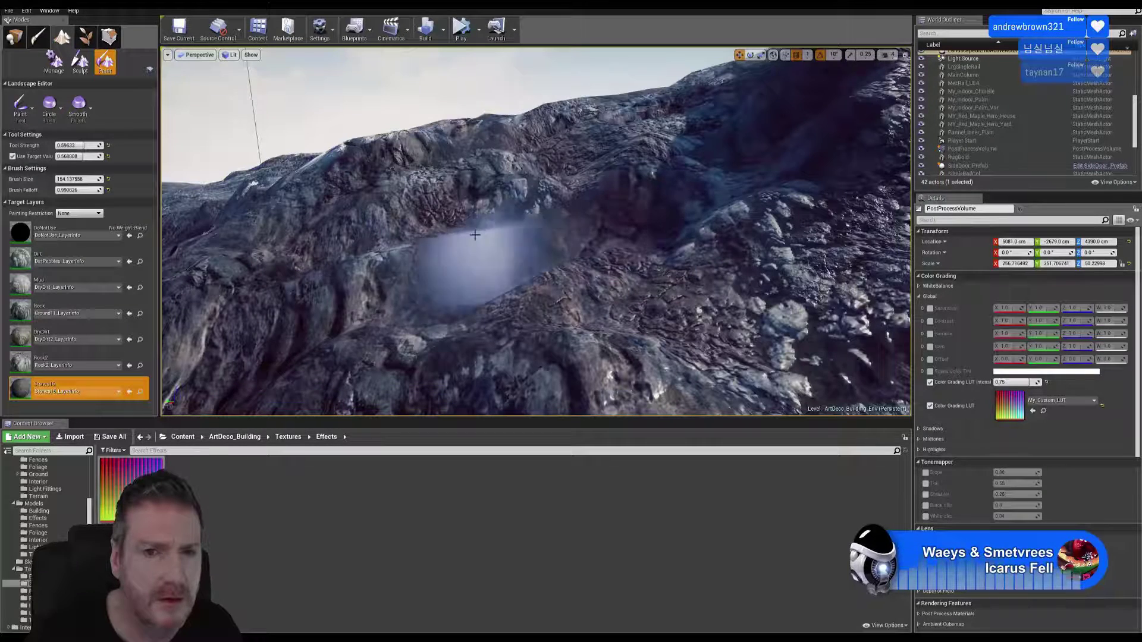
pyautogui.moveTo(311, 332); pyautogui.dragTo(431, 333, button='right')
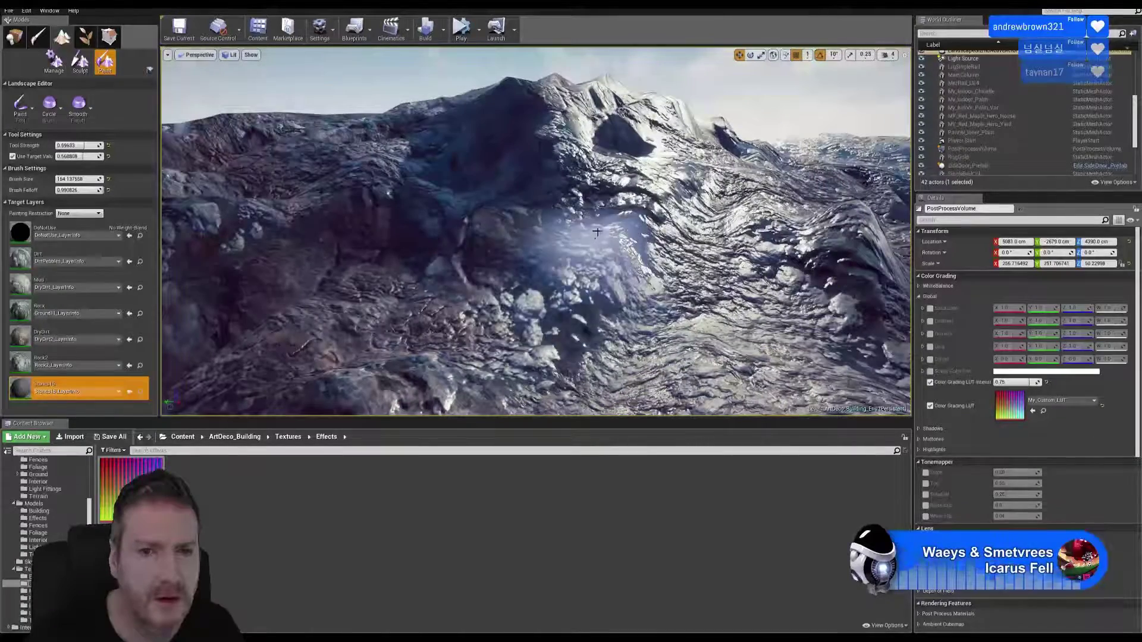
pyautogui.moveTo(561, 162)
pyautogui.mouseDown()
pyautogui.moveTo(440, 196)
pyautogui.moveTo(484, 177)
pyautogui.moveTo(490, 264)
pyautogui.mouseUp()
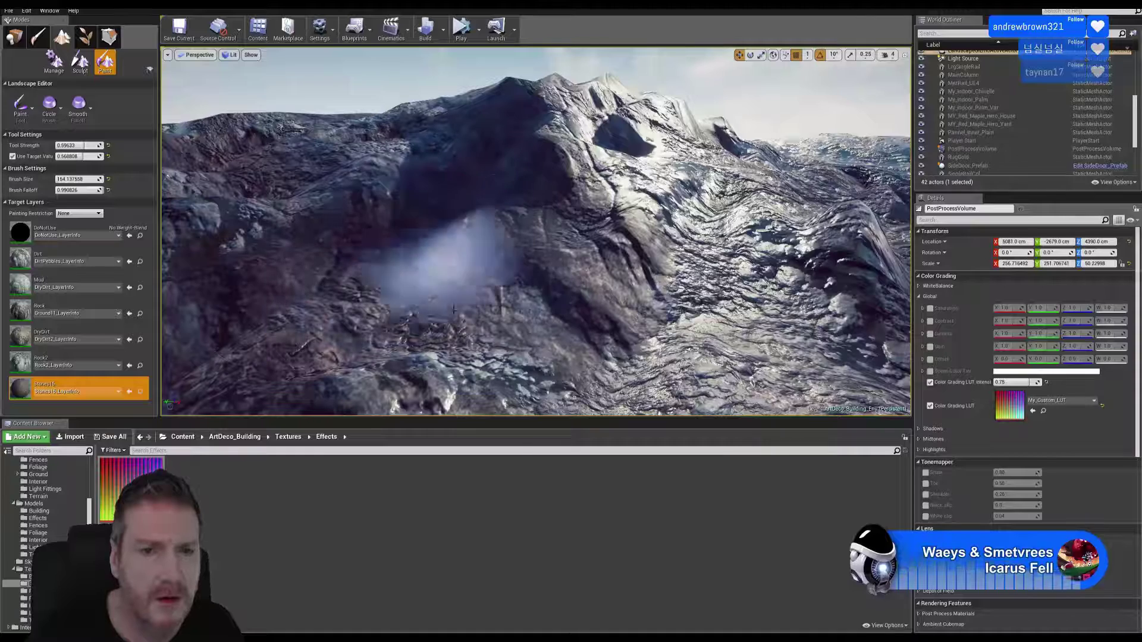
# - Paint the DryDirt layer at the foot of the outcrop and the Rock2 layer over the surrounding slopes
pyautogui.click(59, 336)
pyautogui.moveTo(560, 326); pyautogui.dragTo(679, 384)
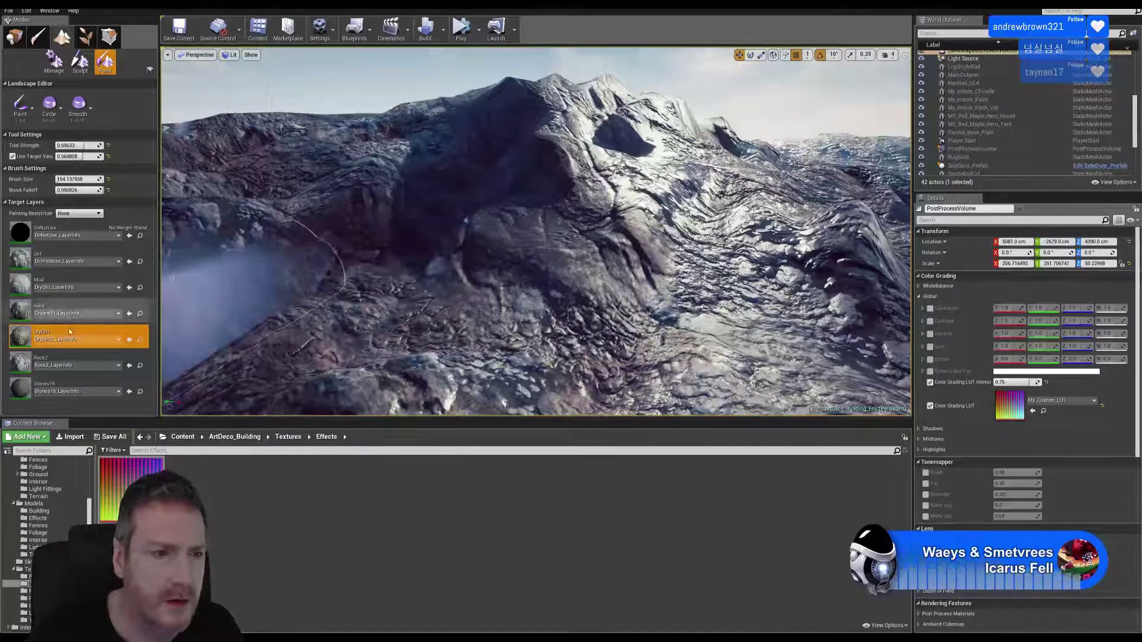
pyautogui.click(61, 361)
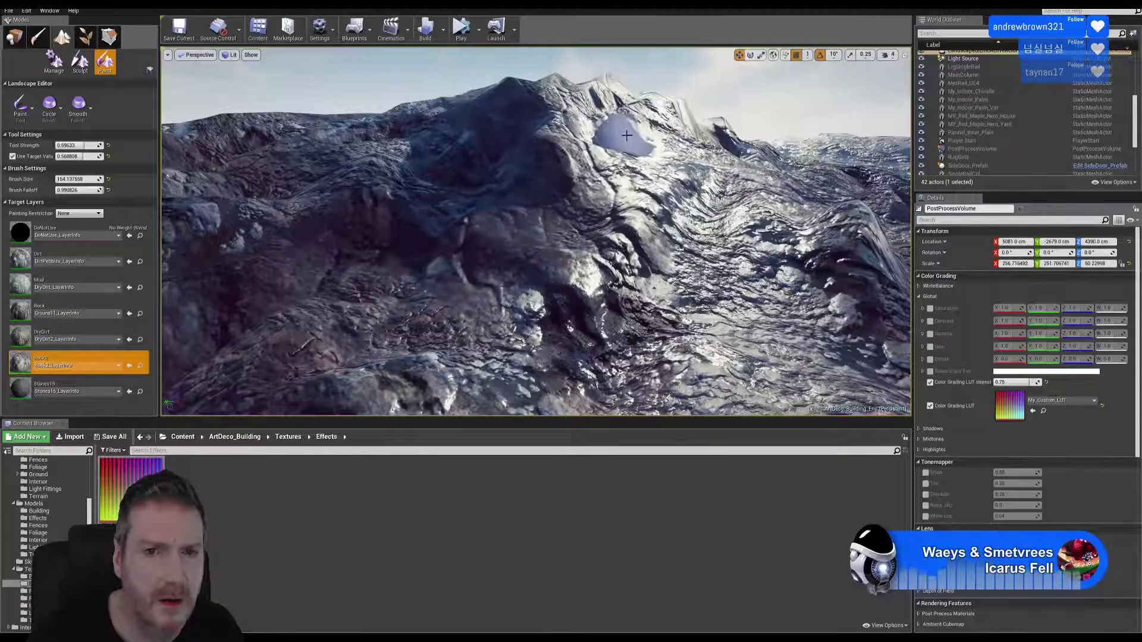
pyautogui.moveTo(617, 253); pyautogui.dragTo(562, 256, button='right')
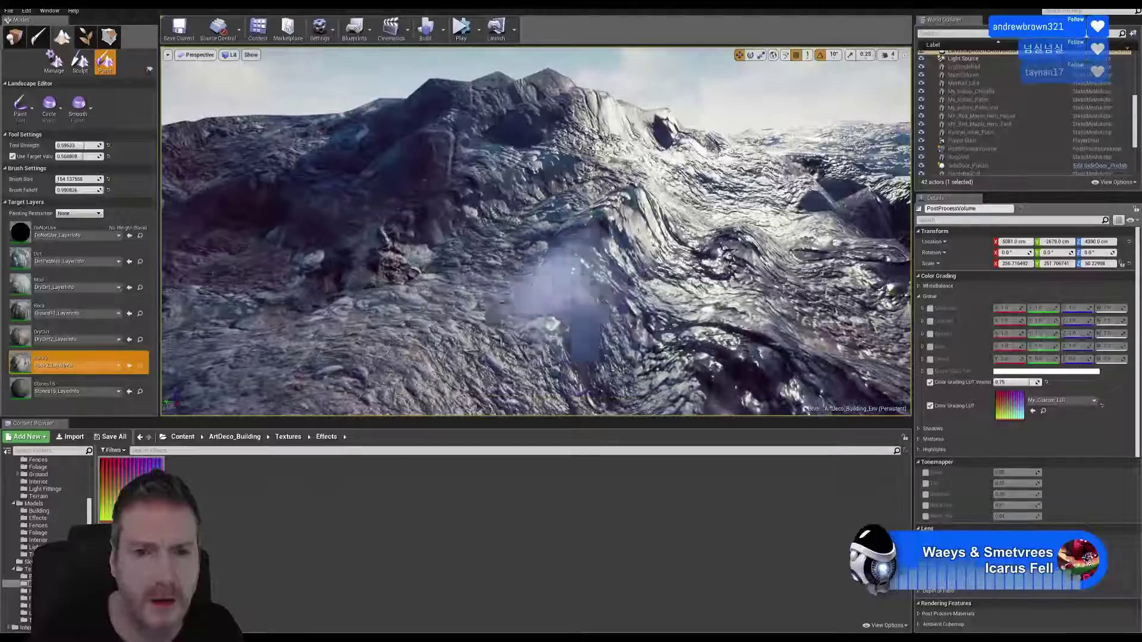
pyautogui.moveTo(535, 232)
pyautogui.mouseDown(button='right')
pyautogui.moveTo(517, 232)
pyautogui.moveTo(565, 229)
pyautogui.moveTo(572, 249)
pyautogui.moveTo(601, 256)
pyautogui.mouseUp(button='right')
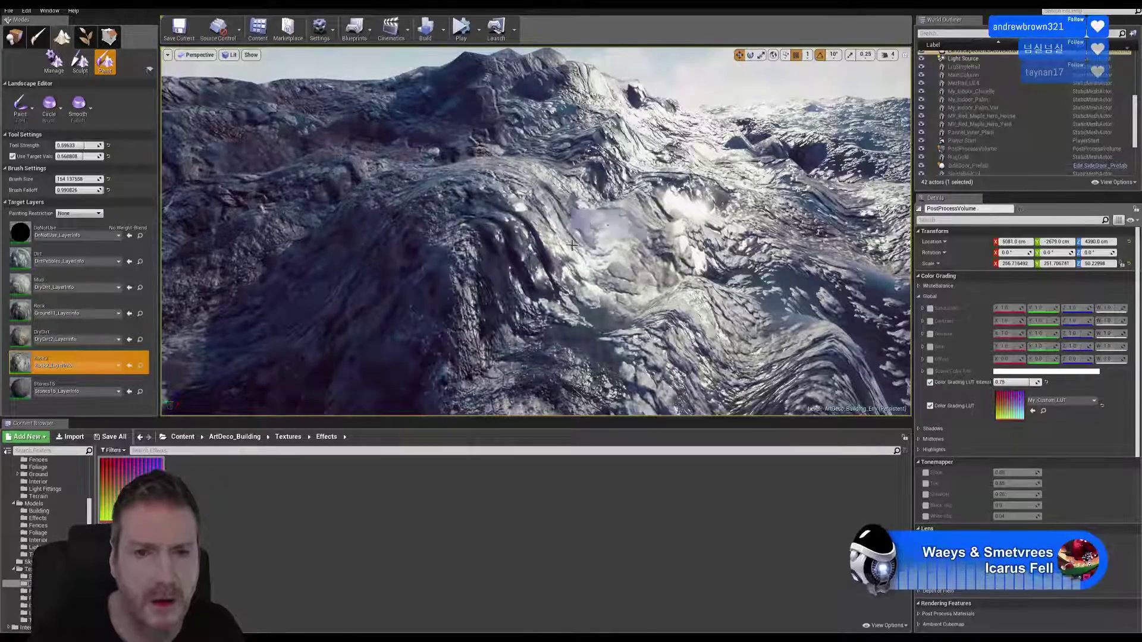
# - Paint the DryDirt layer over the foreground ridge and fill the bright hollow beside it with the Mud layer
pyautogui.click(62, 334)
pyautogui.moveTo(604, 363)
pyautogui.mouseDown()
pyautogui.moveTo(410, 342)
pyautogui.moveTo(615, 281)
pyautogui.moveTo(666, 217)
pyautogui.moveTo(734, 208)
pyautogui.moveTo(719, 169)
pyautogui.mouseUp()
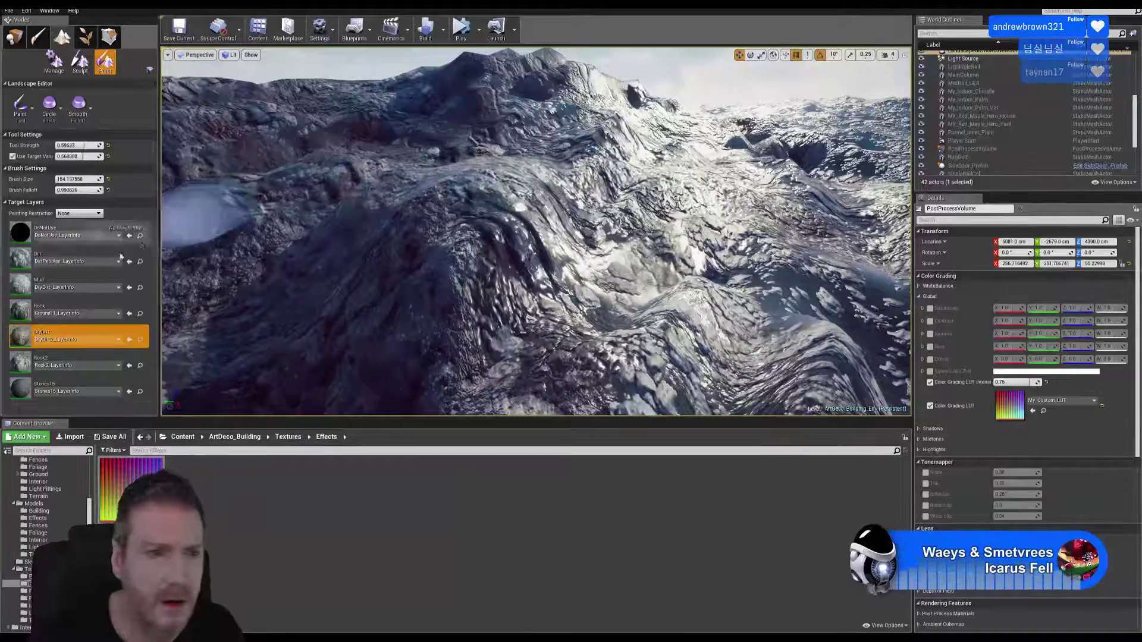
pyautogui.click(66, 284)
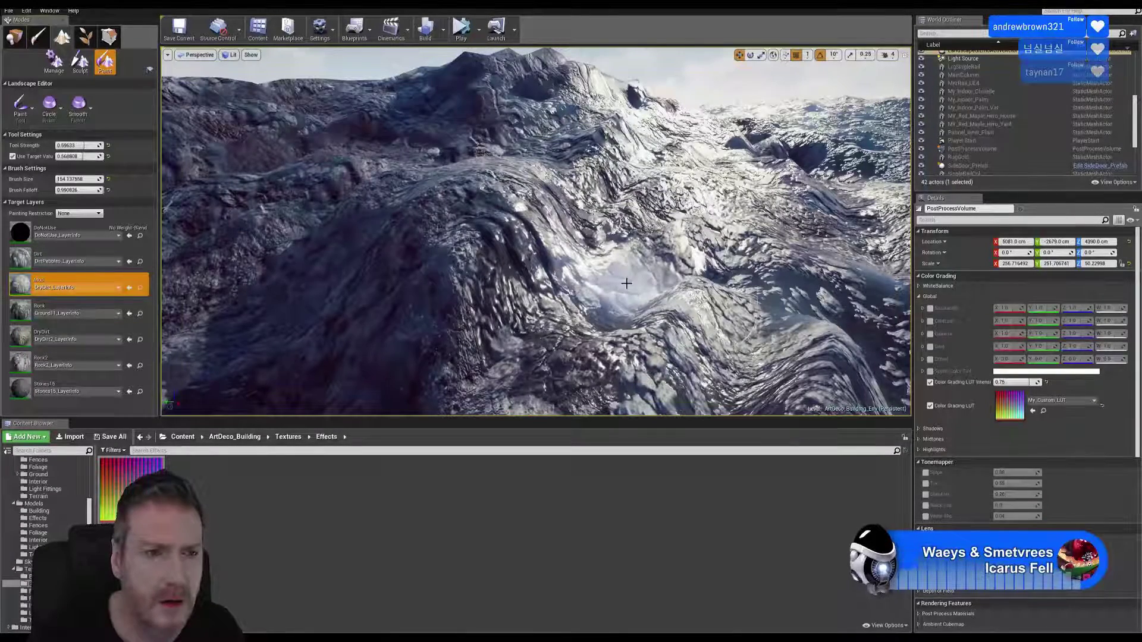
pyautogui.moveTo(531, 317); pyautogui.dragTo(616, 243)
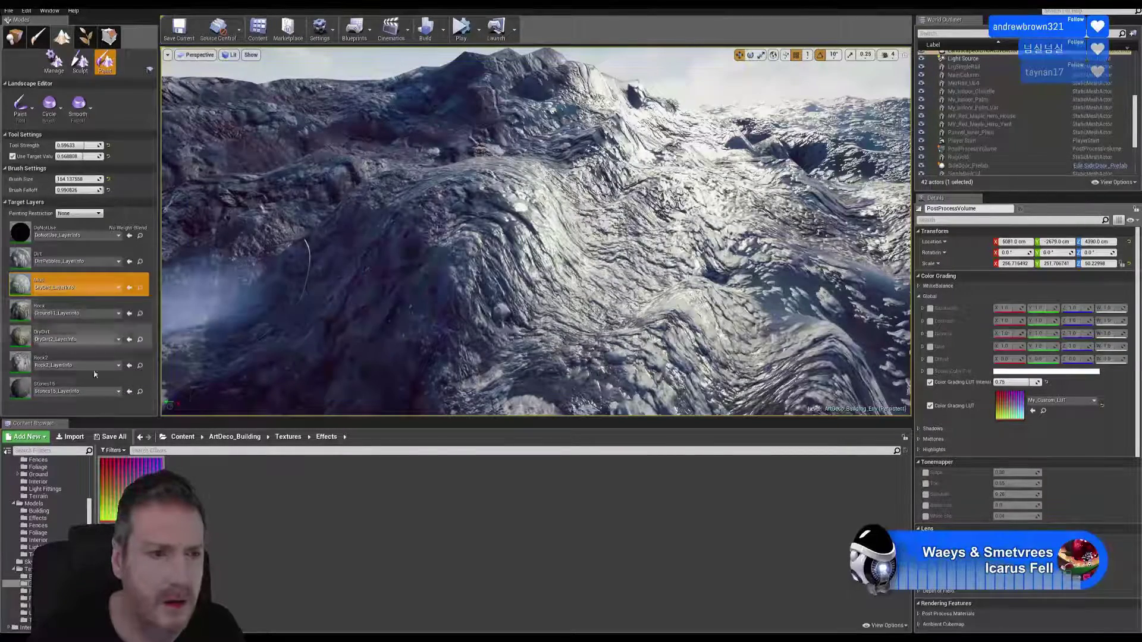
# - Paint the Rock2 layer over the shadowed slope and the DryDirt layer across the sunlit ridge beside it
pyautogui.click(119, 392)
pyautogui.press('Escape')
pyautogui.click(66, 361)
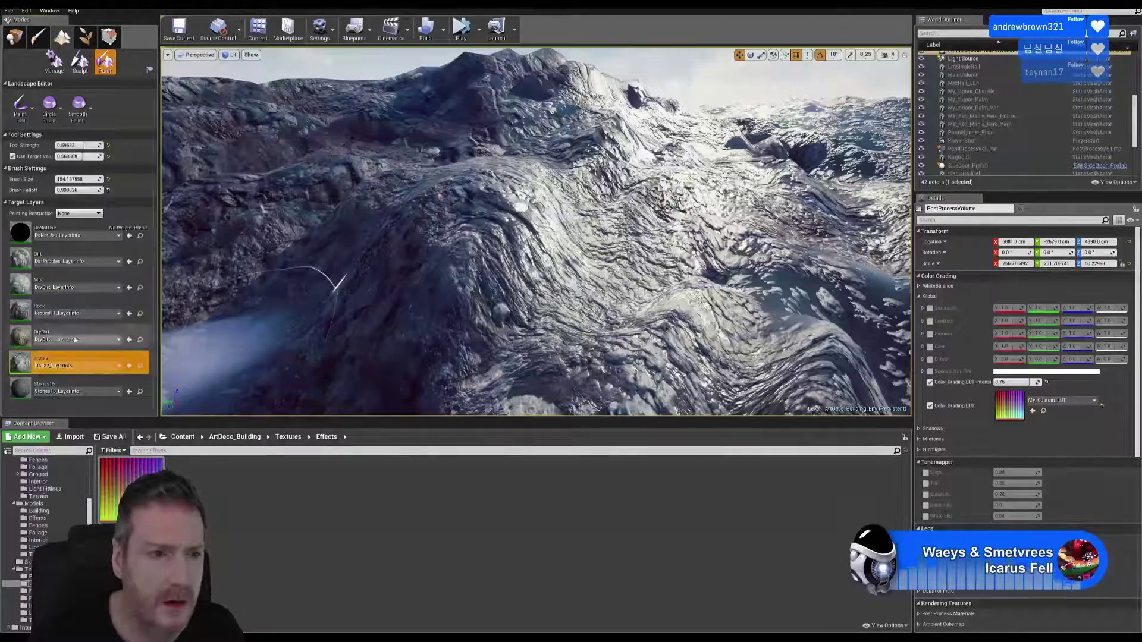
pyautogui.click(70, 335)
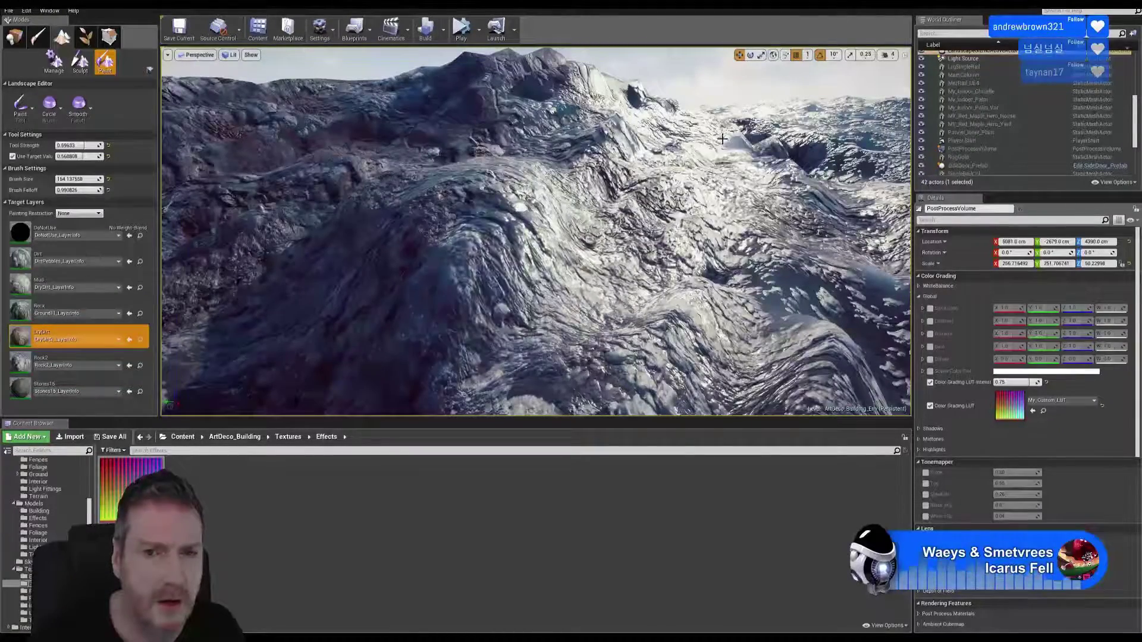
pyautogui.moveTo(723, 139)
pyautogui.mouseDown(button='right')
pyautogui.moveTo(649, 146)
pyautogui.moveTo(684, 152)
pyautogui.moveTo(714, 185)
pyautogui.moveTo(628, 214)
pyautogui.mouseUp(button='right')
pyautogui.moveTo(538, 295)
pyautogui.mouseDown()
pyautogui.moveTo(369, 341)
pyautogui.moveTo(643, 362)
pyautogui.moveTo(696, 273)
pyautogui.moveTo(774, 230)
pyautogui.moveTo(864, 339)
pyautogui.moveTo(663, 204)
pyautogui.mouseUp()
# - Paint the DryDirt layer over the rocky slopes and ledges below the dark peak
pyautogui.moveTo(663, 204)
pyautogui.mouseDown(button='right')
pyautogui.moveTo(690, 157)
pyautogui.moveTo(672, 143)
pyautogui.moveTo(705, 141)
pyautogui.moveTo(738, 160)
pyautogui.moveTo(720, 145)
pyautogui.mouseUp(button='right')
pyautogui.press('w')
pyautogui.press('s')
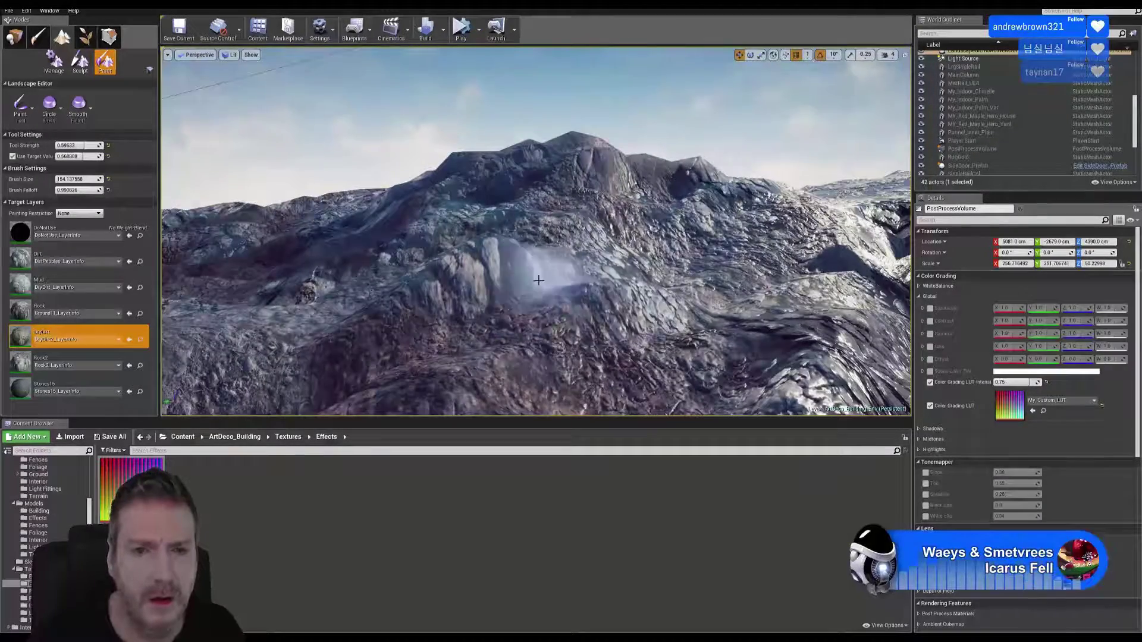
pyautogui.press('w')
pyautogui.moveTo(661, 296)
pyautogui.mouseDown(button='right')
pyautogui.moveTo(641, 293)
pyautogui.moveTo(694, 299)
pyautogui.mouseUp(button='right')
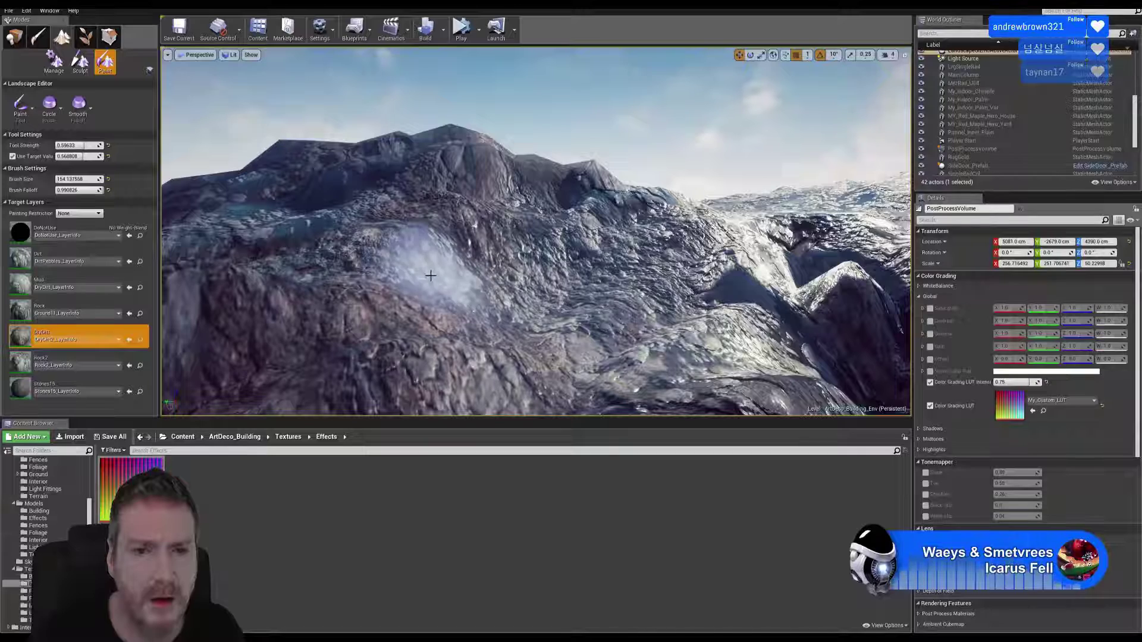
# - Paint the Rock2 layer over the ledge and hillside beneath the peak, continuing towards the steep drop
pyautogui.click(77, 361)
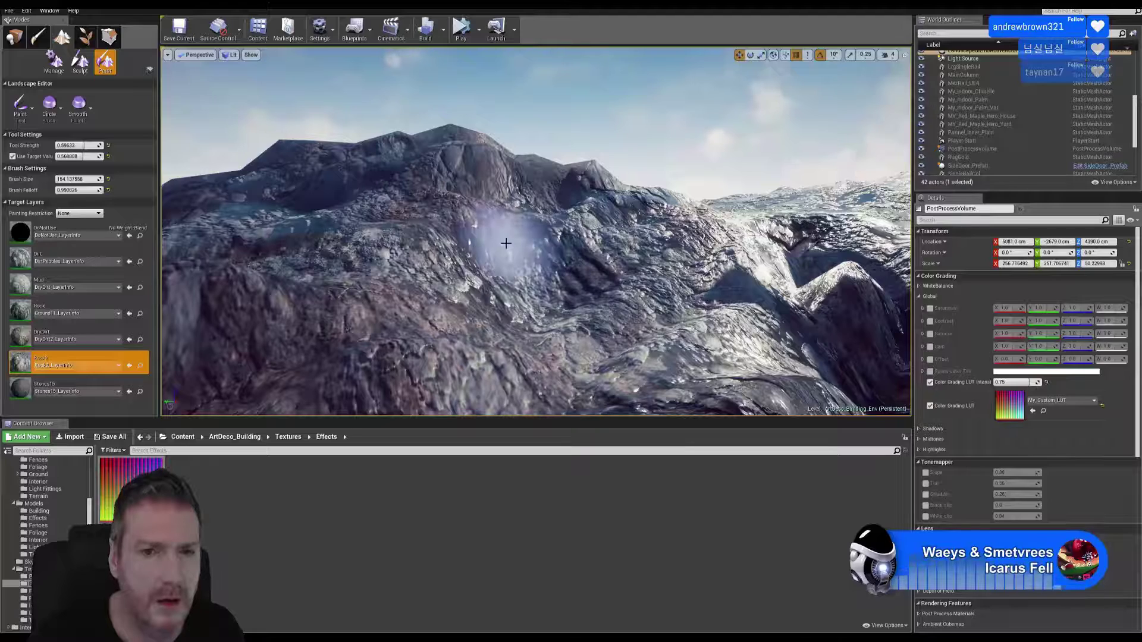
pyautogui.moveTo(595, 331); pyautogui.dragTo(565, 339, button='right')
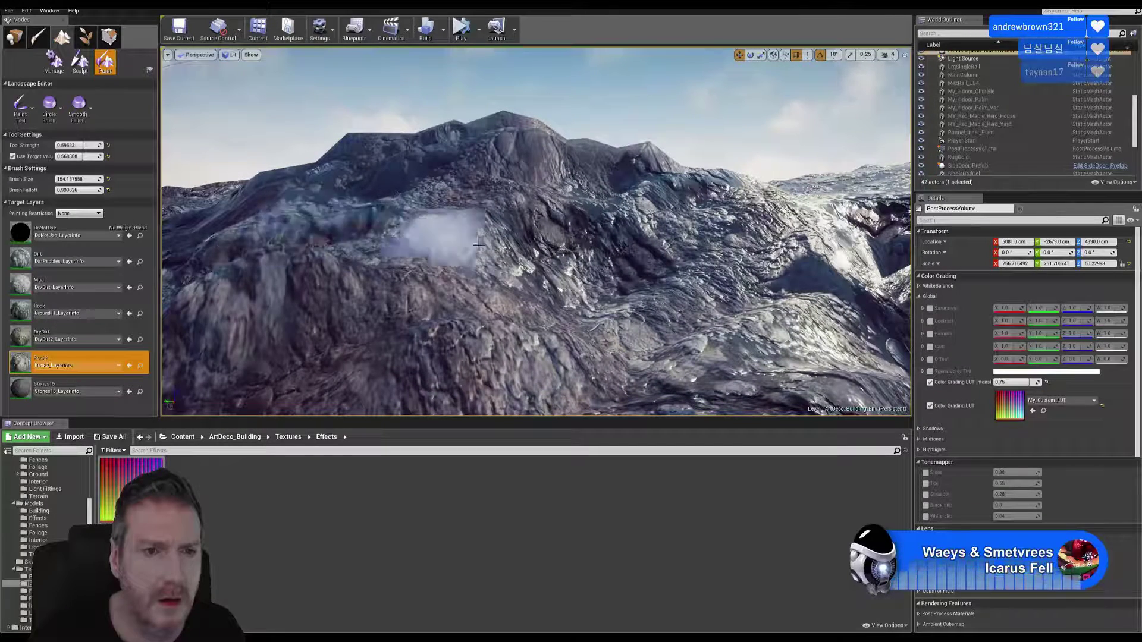
pyautogui.press('w')
pyautogui.moveTo(398, 233)
pyautogui.mouseDown(button='right')
pyautogui.moveTo(417, 254)
pyautogui.moveTo(410, 236)
pyautogui.moveTo(382, 232)
pyautogui.moveTo(446, 232)
pyautogui.moveTo(455, 252)
pyautogui.moveTo(453, 238)
pyautogui.mouseUp(button='right')
pyautogui.press('w')
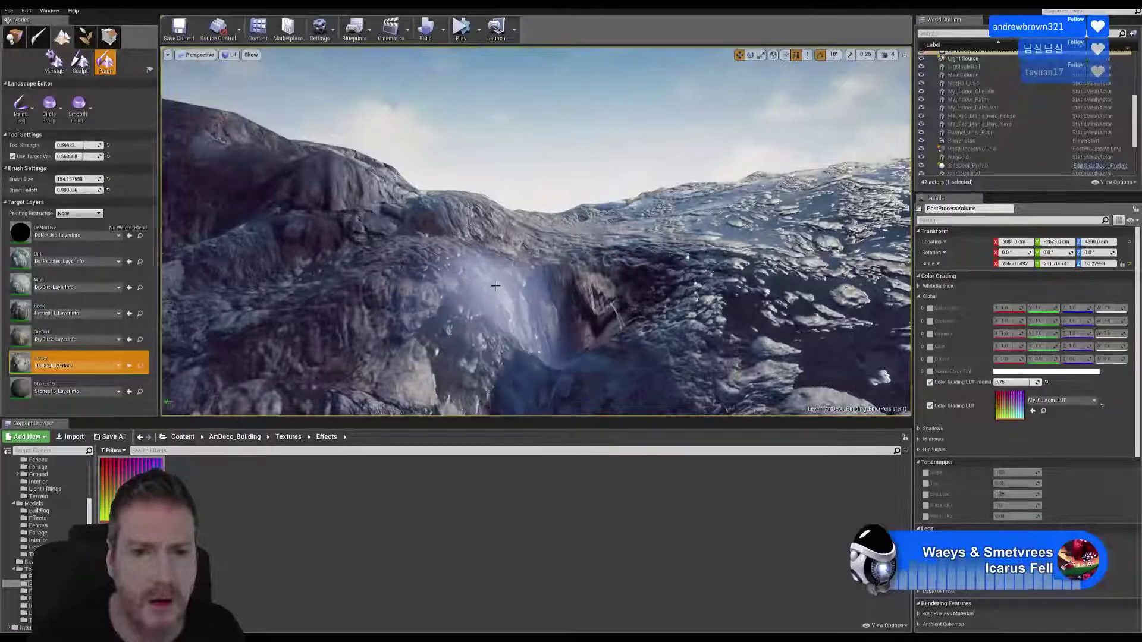
# - Paint the Rock2 layer over the cliff edge and slopes around the dark hollow
pyautogui.moveTo(581, 380); pyautogui.dragTo(535, 376, button='right')
pyautogui.press('s')
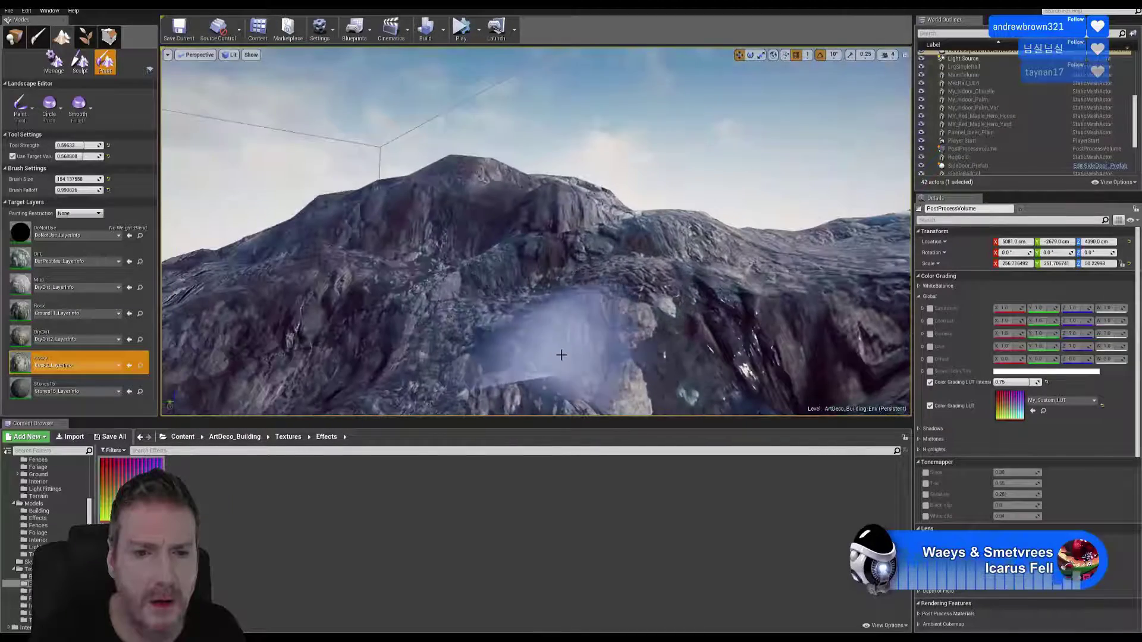
pyautogui.moveTo(621, 381); pyautogui.dragTo(631, 392, button='right')
pyautogui.press('w')
pyautogui.press('s')
pyautogui.moveTo(512, 298); pyautogui.dragTo(540, 309, button='right')
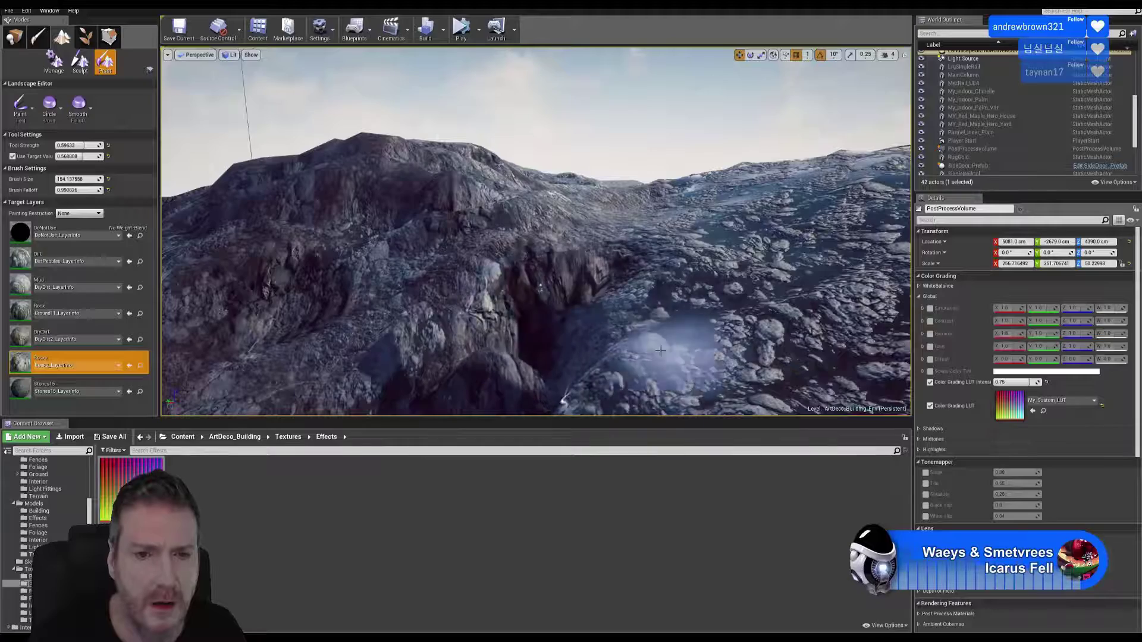
# - Paint the Rock2 layer along the walls and stony rim of the deep hollow
pyautogui.moveTo(643, 369)
pyautogui.mouseDown(button='right')
pyautogui.moveTo(678, 381)
pyautogui.moveTo(679, 393)
pyautogui.mouseUp(button='right')
pyautogui.press('w')
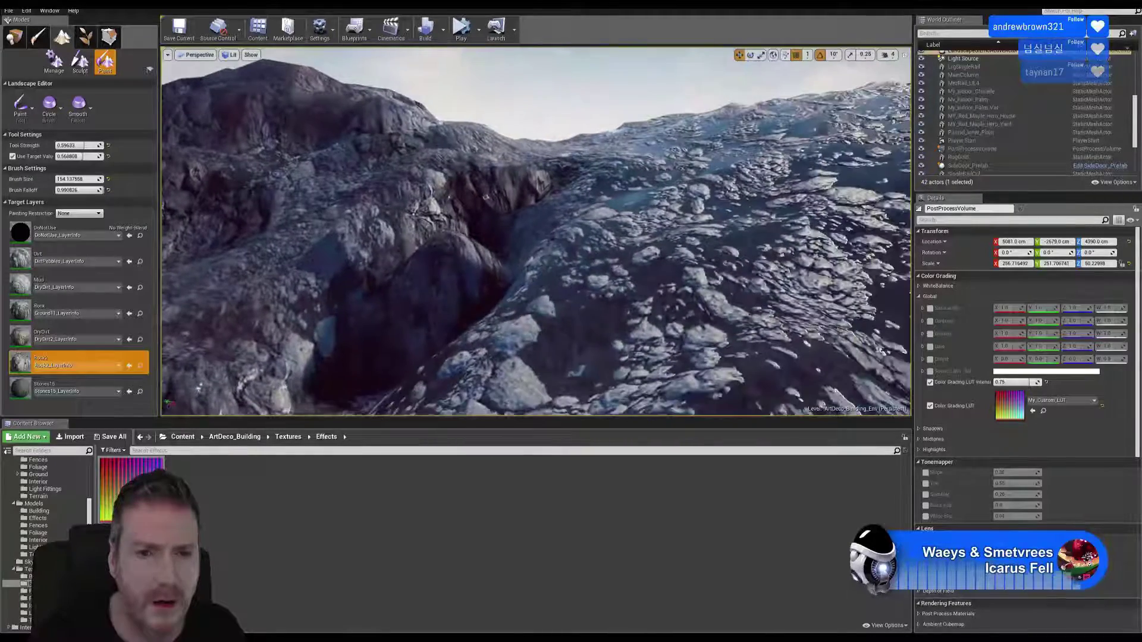
pyautogui.press('w')
pyautogui.moveTo(485, 198); pyautogui.dragTo(551, 235, button='right')
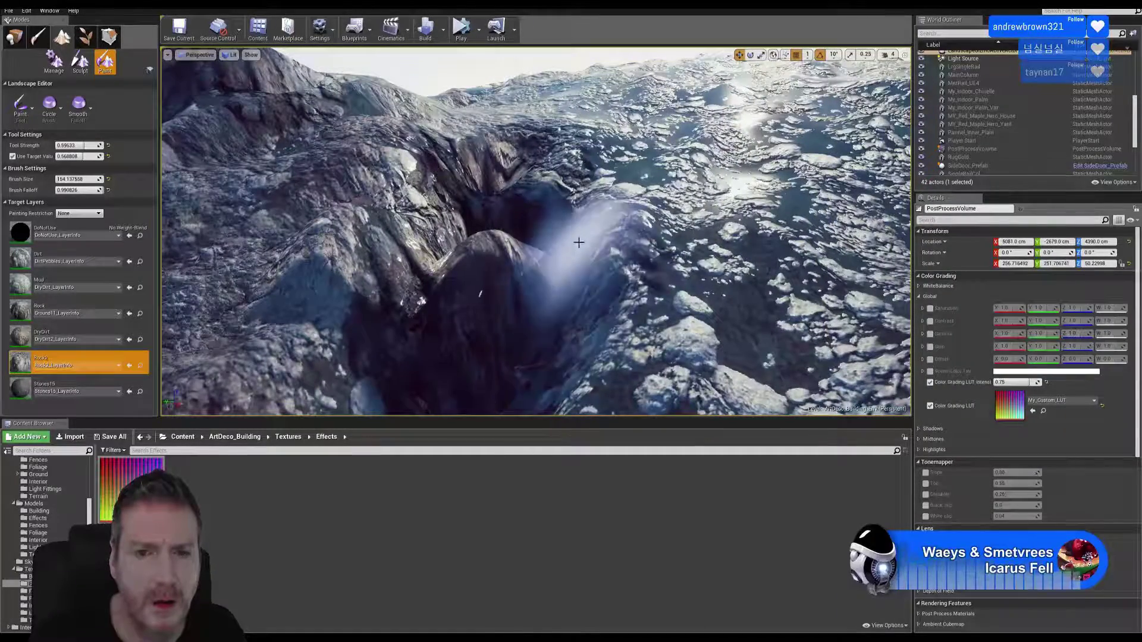
pyautogui.moveTo(579, 237); pyautogui.dragTo(553, 226, button='right')
pyautogui.moveTo(598, 268); pyautogui.dragTo(565, 340, button='right')
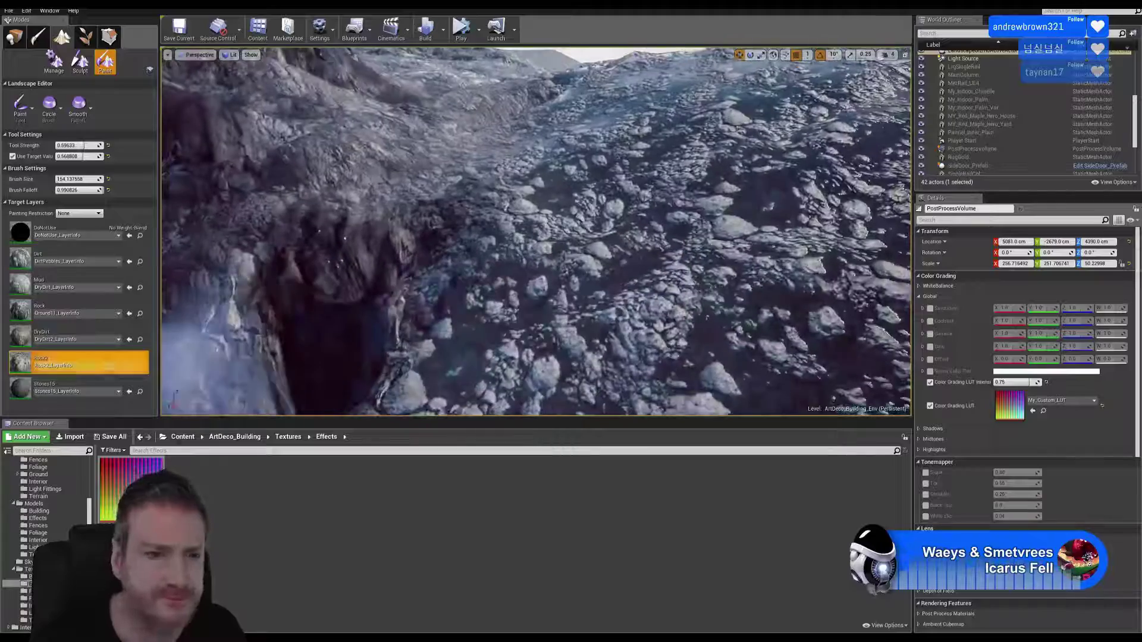
# - Paint the DryDirt layer over the pebbled ground along the rim of the deep hollow
pyautogui.click(65, 337)
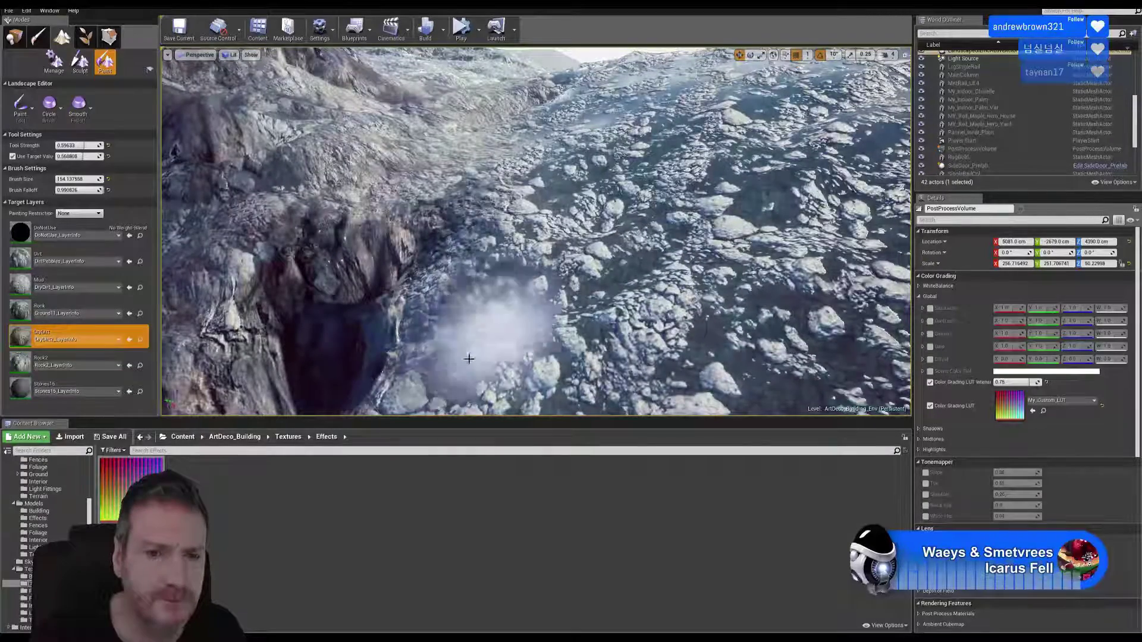
pyautogui.moveTo(520, 252); pyautogui.dragTo(554, 204)
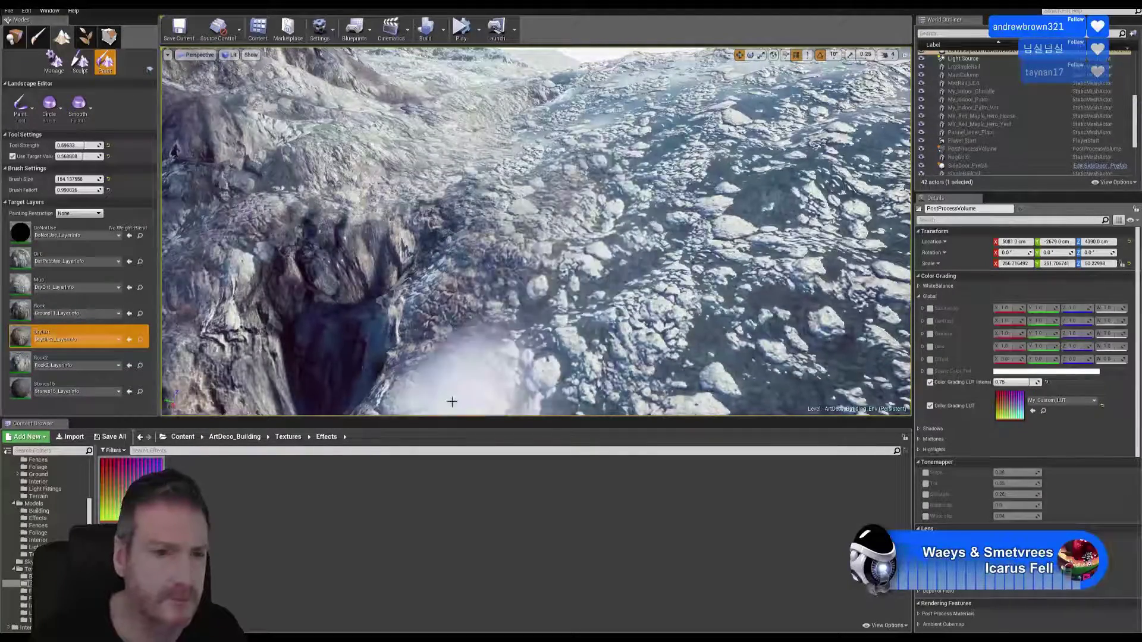
pyautogui.moveTo(474, 262); pyautogui.dragTo(619, 240)
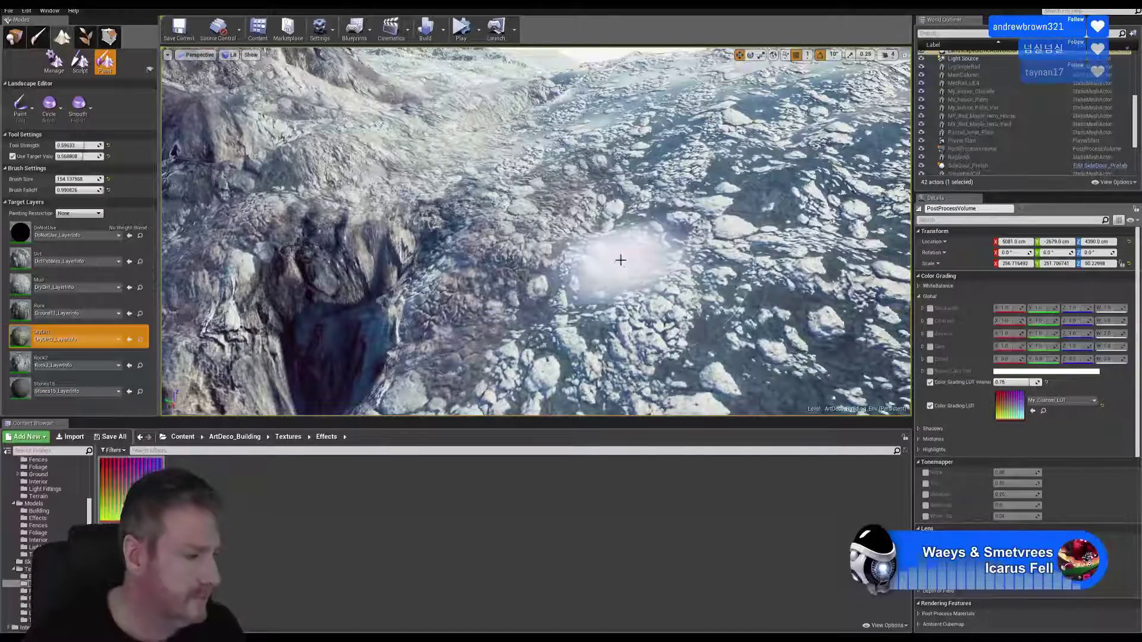
# - Paint the DryDirt layer across the open, stone-covered plain beyond the hollow
pyautogui.moveTo(585, 186)
pyautogui.mouseDown(button='right')
pyautogui.moveTo(585, 119)
pyautogui.moveTo(619, 112)
pyautogui.moveTo(595, 100)
pyautogui.moveTo(544, 106)
pyautogui.mouseUp(button='right')
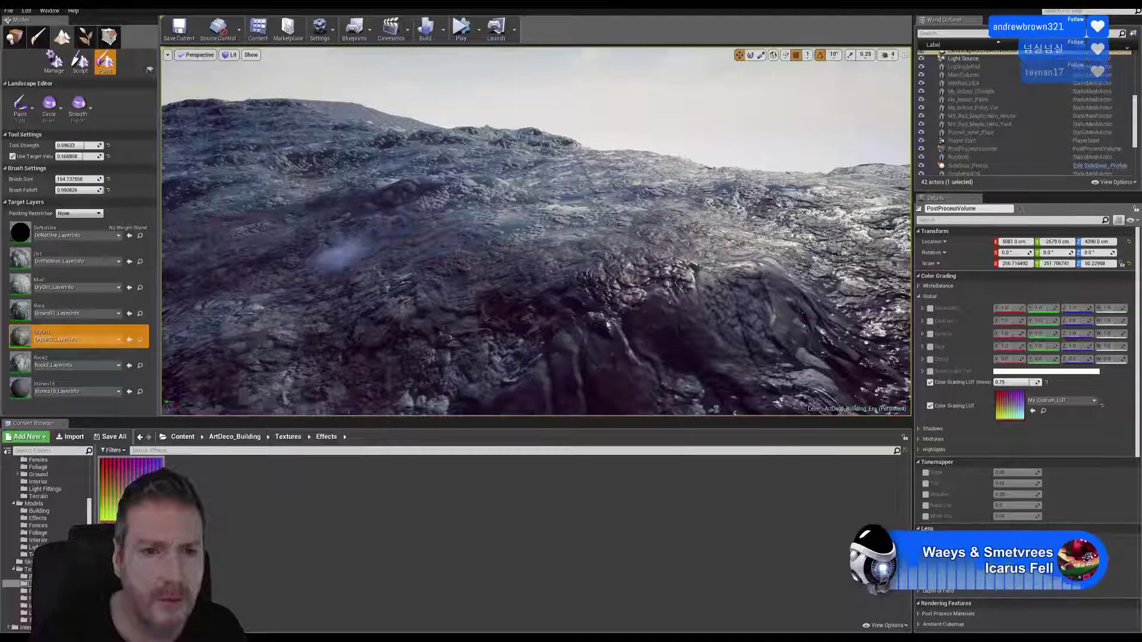
pyautogui.moveTo(484, 279)
pyautogui.mouseDown(button='right')
pyautogui.moveTo(568, 268)
pyautogui.moveTo(445, 341)
pyautogui.mouseUp(button='right')
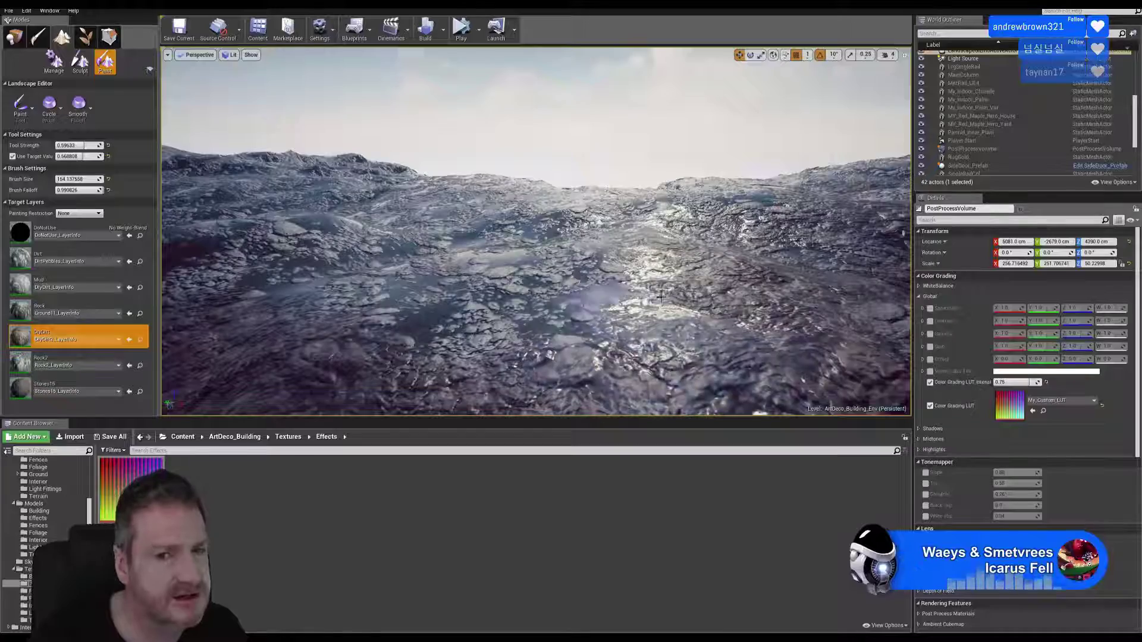
pyautogui.moveTo(660, 297)
pyautogui.mouseDown(button='right')
pyautogui.moveTo(743, 293)
pyautogui.moveTo(690, 295)
pyautogui.mouseUp(button='right')
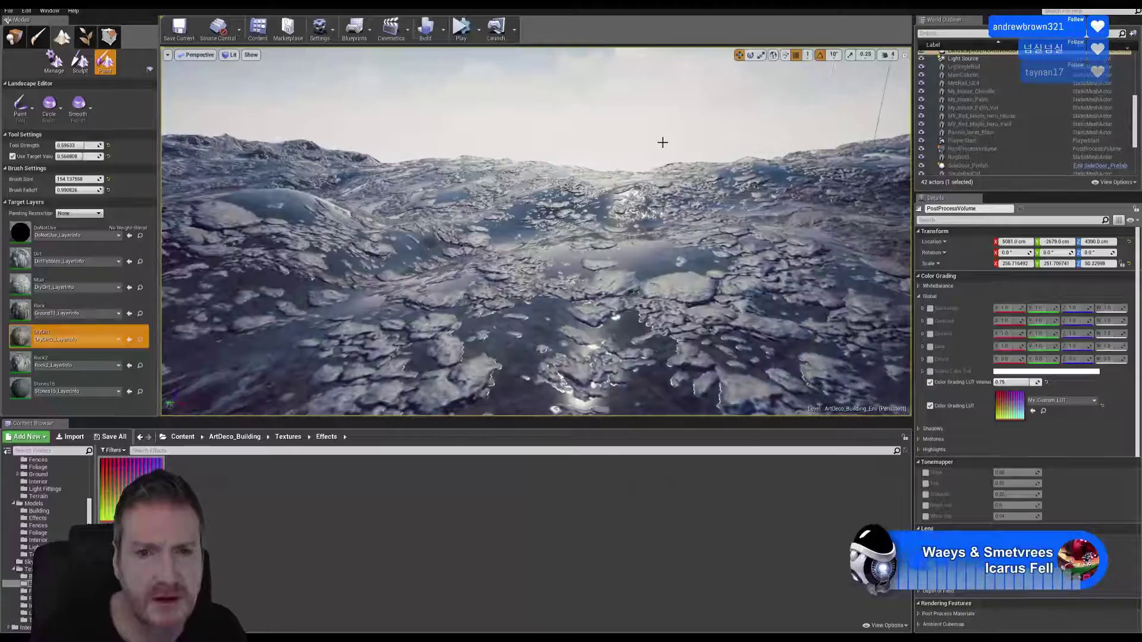
pyautogui.moveTo(662, 142); pyautogui.dragTo(676, 189, button='right')
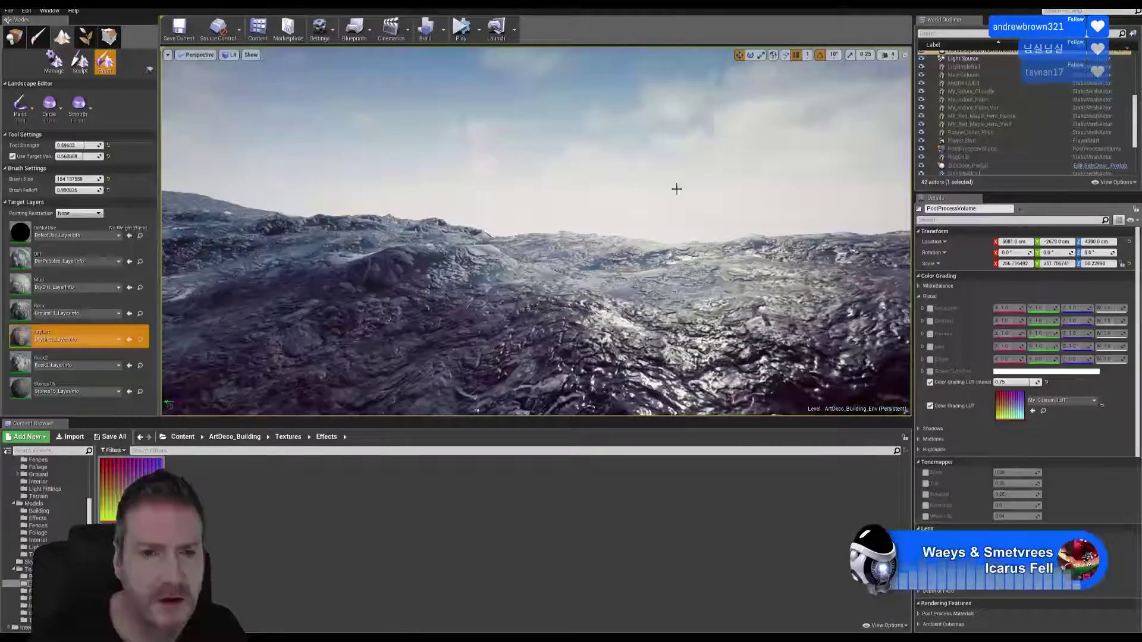
# - Paint the Rock2 layer over the dark mound on the plain and the neighbouring ridge
pyautogui.click(81, 358)
pyautogui.moveTo(382, 295); pyautogui.dragTo(299, 304)
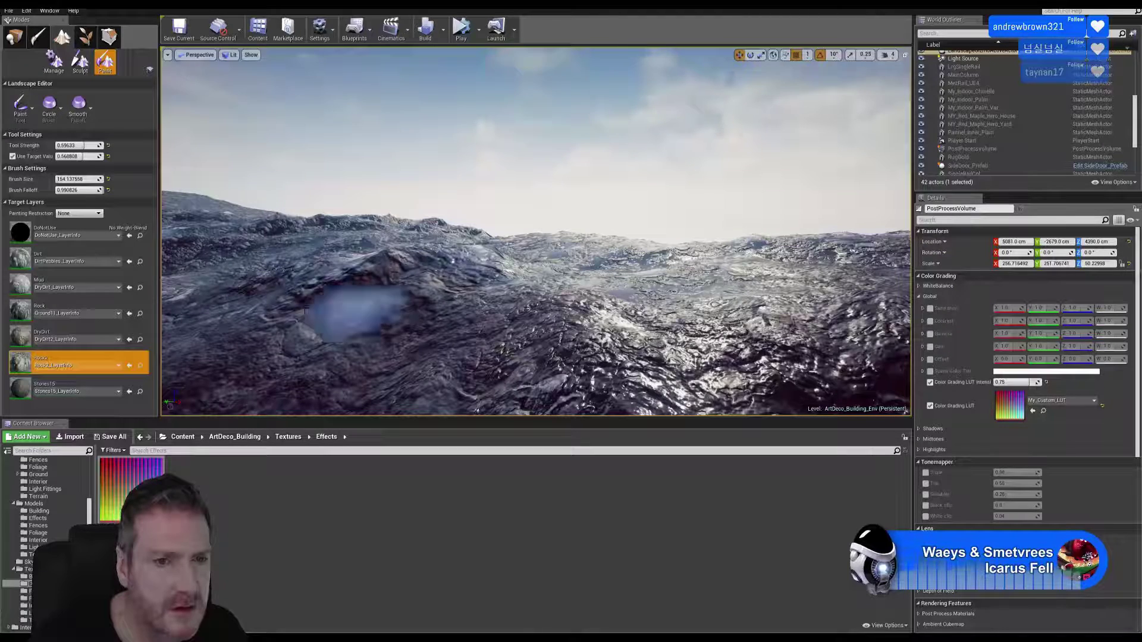
pyautogui.moveTo(536, 237); pyautogui.dragTo(744, 238, button='right')
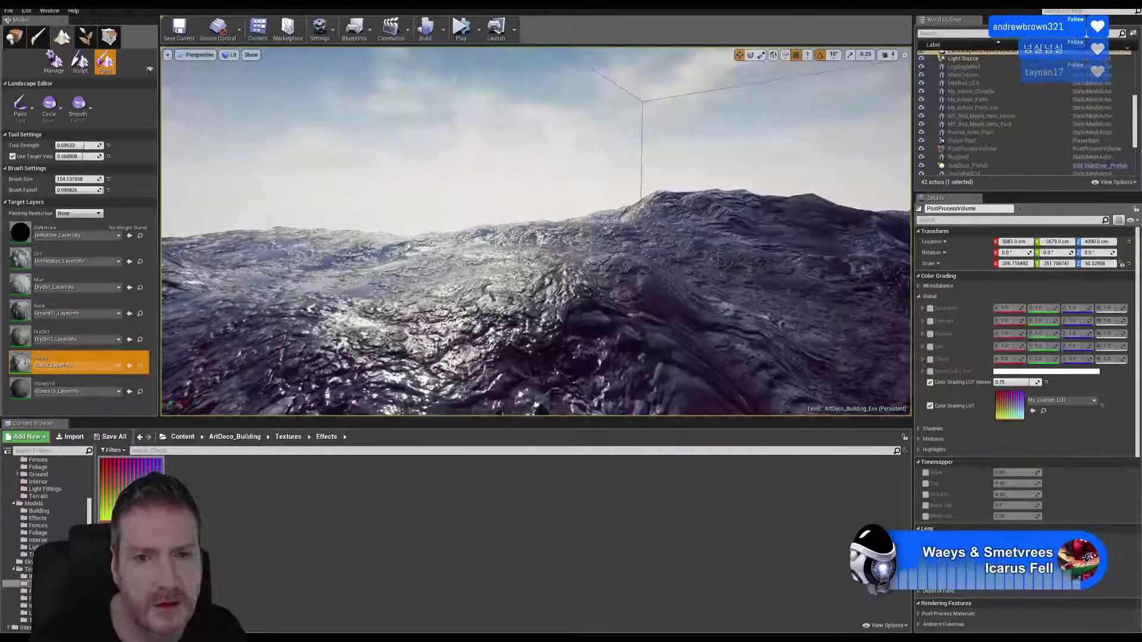
pyautogui.moveTo(535, 238); pyautogui.dragTo(645, 238, button='right')
pyautogui.moveTo(436, 165); pyautogui.dragTo(436, 278, button='right')
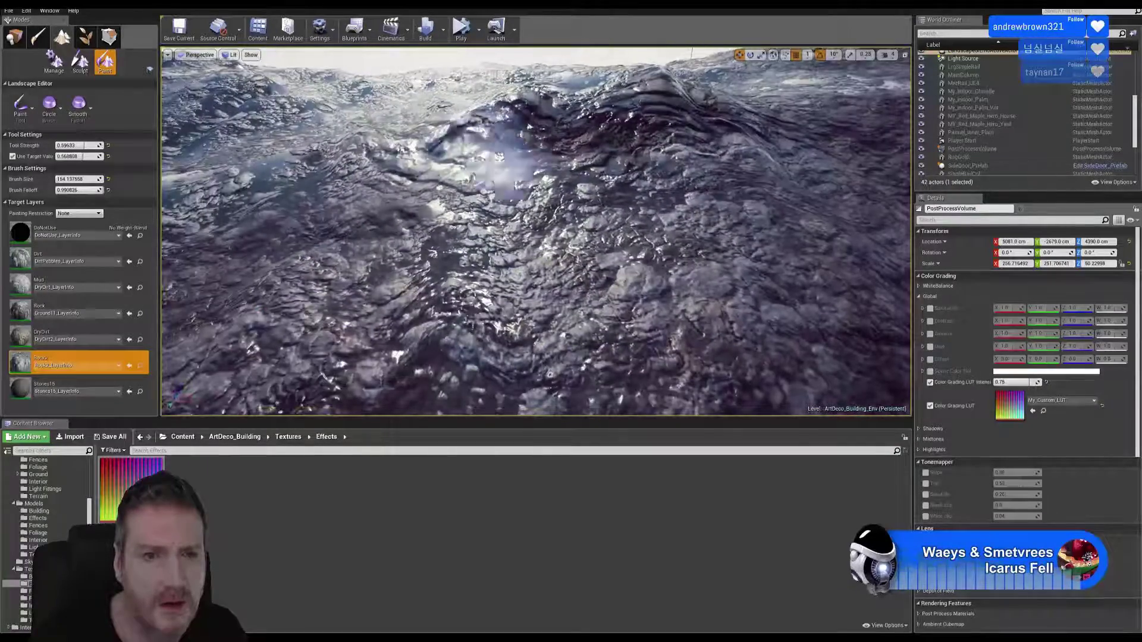
# - Paint the Rock2 layer over the rubble slope beside the steep cliff face
pyautogui.moveTo(510, 159)
pyautogui.mouseDown(button='right')
pyautogui.moveTo(510, 92)
pyautogui.moveTo(464, 89)
pyautogui.moveTo(474, 158)
pyautogui.moveTo(417, 197)
pyautogui.mouseUp(button='right')
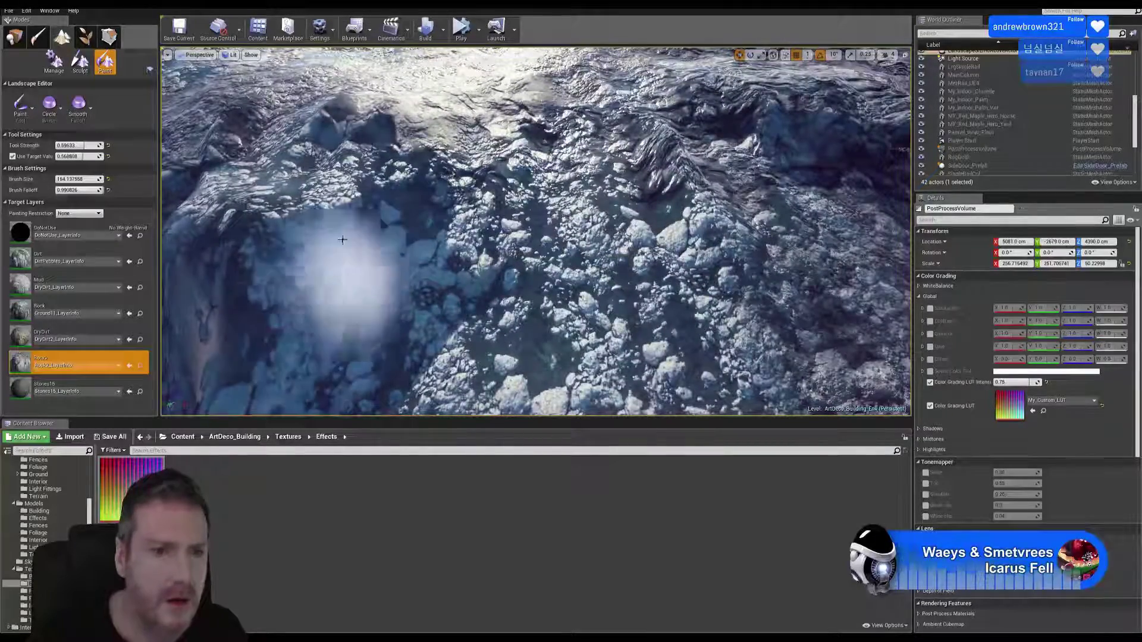
pyautogui.moveTo(332, 311); pyautogui.dragTo(347, 276, button='right')
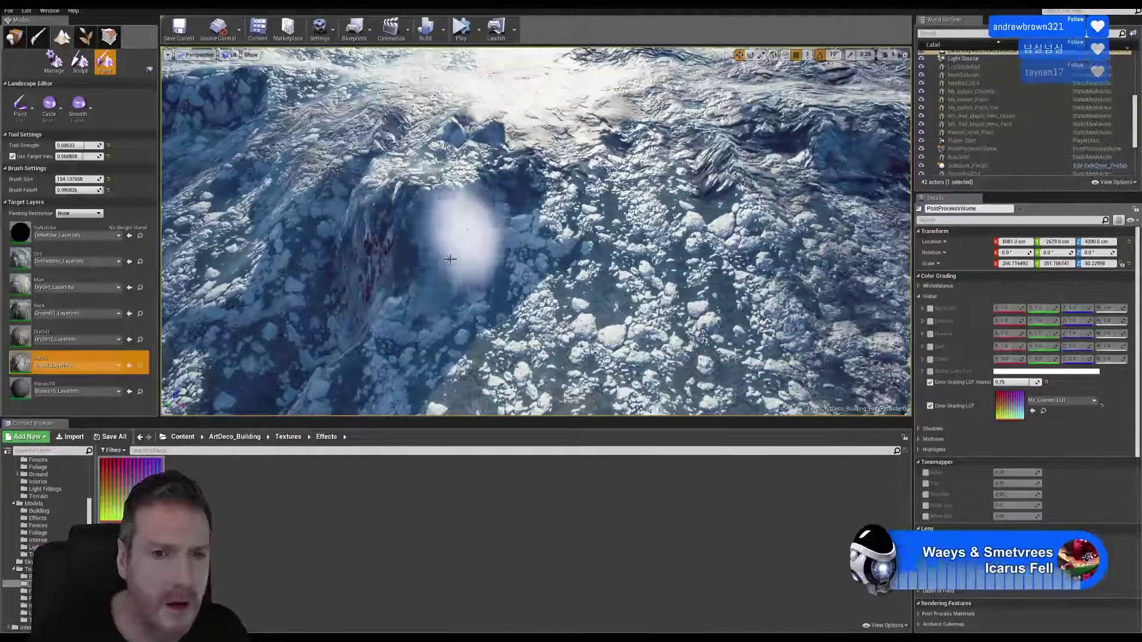
pyautogui.moveTo(470, 226); pyautogui.dragTo(466, 189, button='right')
pyautogui.moveTo(455, 286); pyautogui.dragTo(457, 287, button='right')
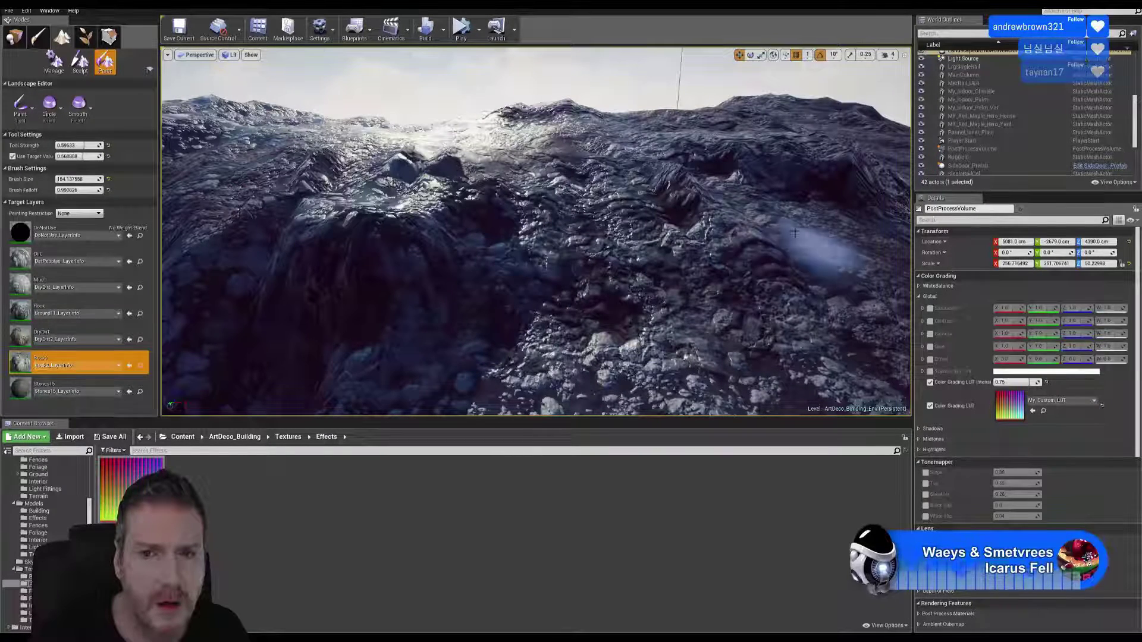
# - Paint the Rock2 layer over the loose stones on both sides of the protruding cliff
pyautogui.moveTo(652, 189)
pyautogui.mouseDown(button='right')
pyautogui.moveTo(646, 225)
pyautogui.moveTo(534, 247)
pyautogui.mouseUp(button='right')
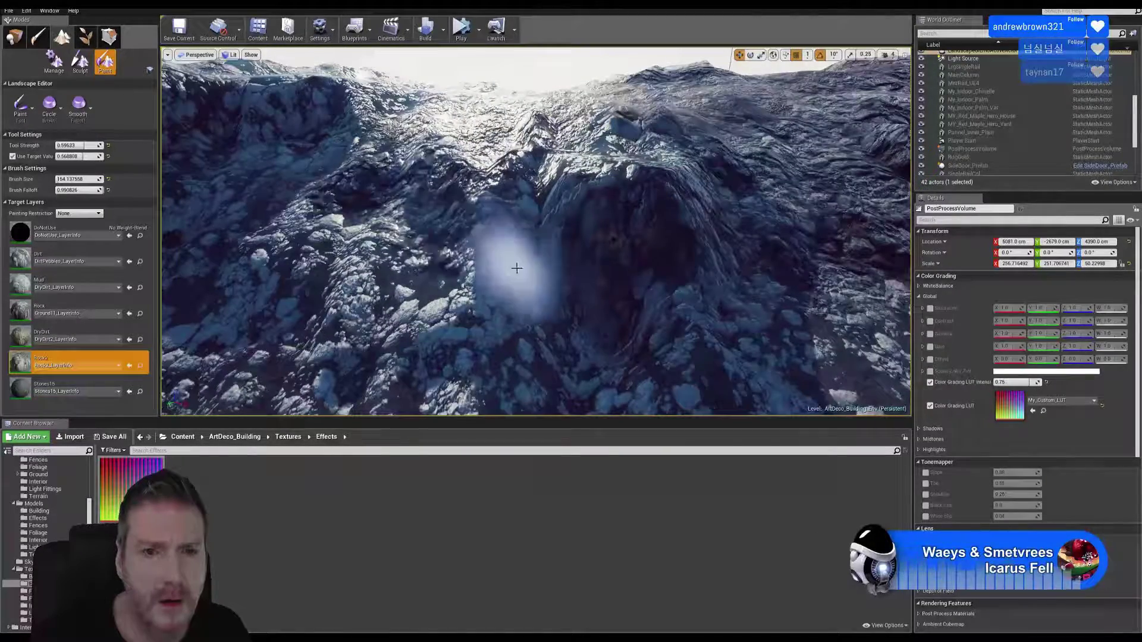
pyautogui.moveTo(517, 268)
pyautogui.mouseDown()
pyautogui.moveTo(421, 267)
pyautogui.moveTo(357, 293)
pyautogui.moveTo(490, 319)
pyautogui.moveTo(504, 273)
pyautogui.moveTo(581, 324)
pyautogui.moveTo(477, 235)
pyautogui.moveTo(507, 303)
pyautogui.moveTo(736, 280)
pyautogui.mouseUp()
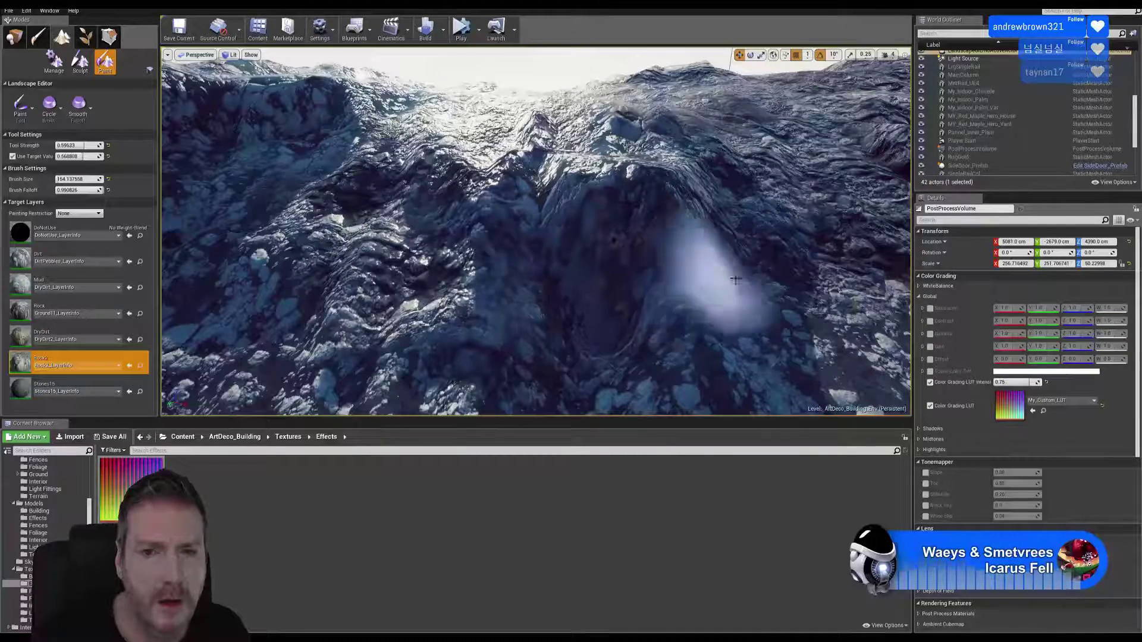
pyautogui.moveTo(736, 281)
pyautogui.mouseDown(button='right')
pyautogui.moveTo(696, 267)
pyautogui.moveTo(755, 279)
pyautogui.moveTo(481, 252)
pyautogui.moveTo(419, 262)
pyautogui.mouseUp(button='right')
# - Paint the Stones15 layer over the protruding cliff, the hollows around it and the shadowed ledge beside it
pyautogui.click(69, 388)
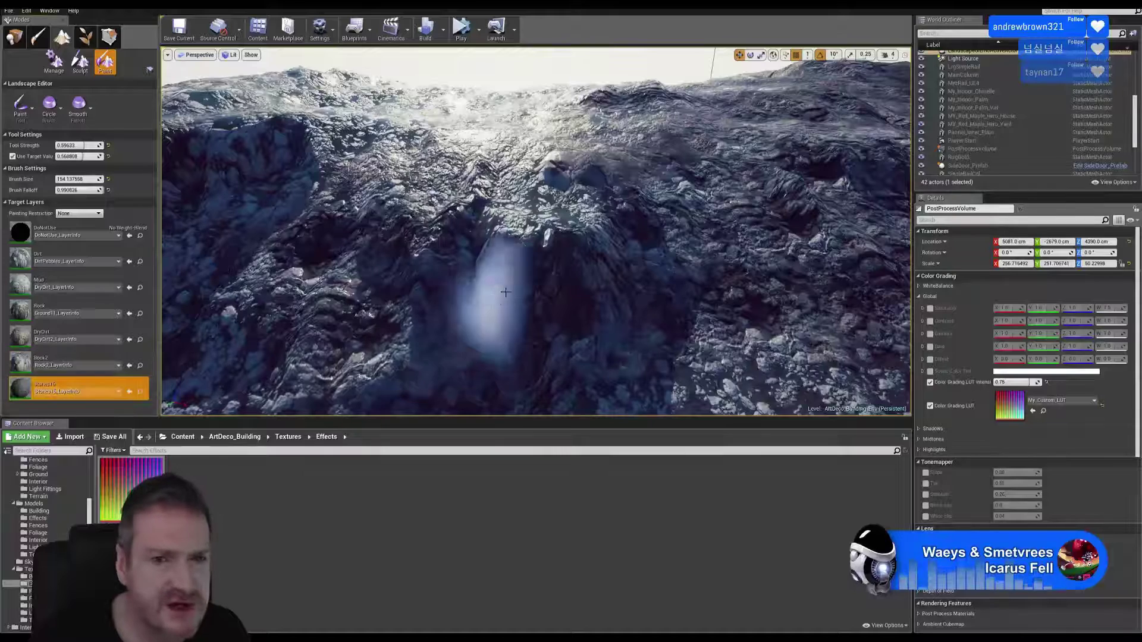
pyautogui.moveTo(505, 292)
pyautogui.mouseDown()
pyautogui.moveTo(520, 226)
pyautogui.moveTo(550, 256)
pyautogui.moveTo(655, 229)
pyautogui.mouseUp()
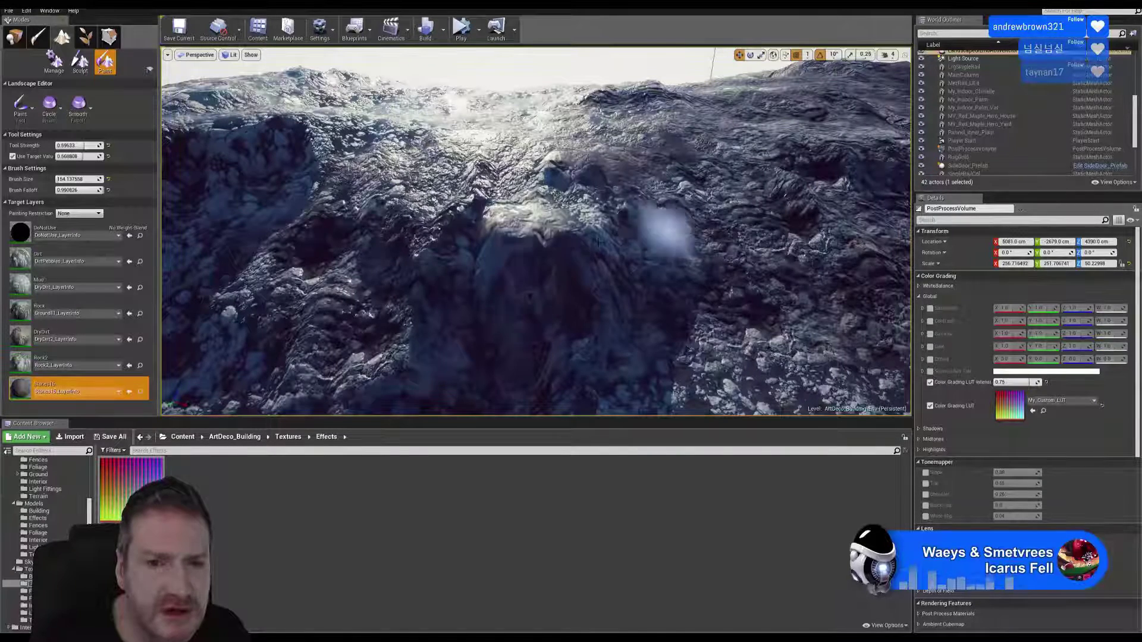
pyautogui.moveTo(440, 239)
pyautogui.mouseDown()
pyautogui.moveTo(285, 209)
pyautogui.moveTo(345, 224)
pyautogui.moveTo(272, 268)
pyautogui.moveTo(288, 244)
pyautogui.moveTo(464, 248)
pyautogui.moveTo(262, 151)
pyautogui.moveTo(318, 149)
pyautogui.moveTo(306, 149)
pyautogui.mouseUp()
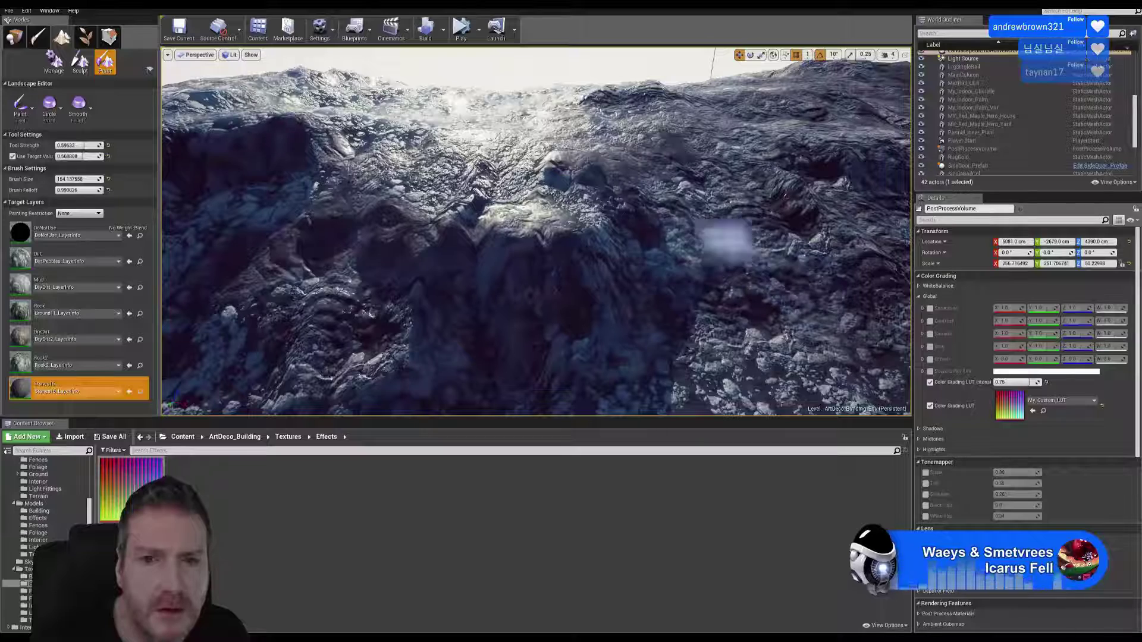
pyautogui.moveTo(795, 216); pyautogui.dragTo(787, 229)
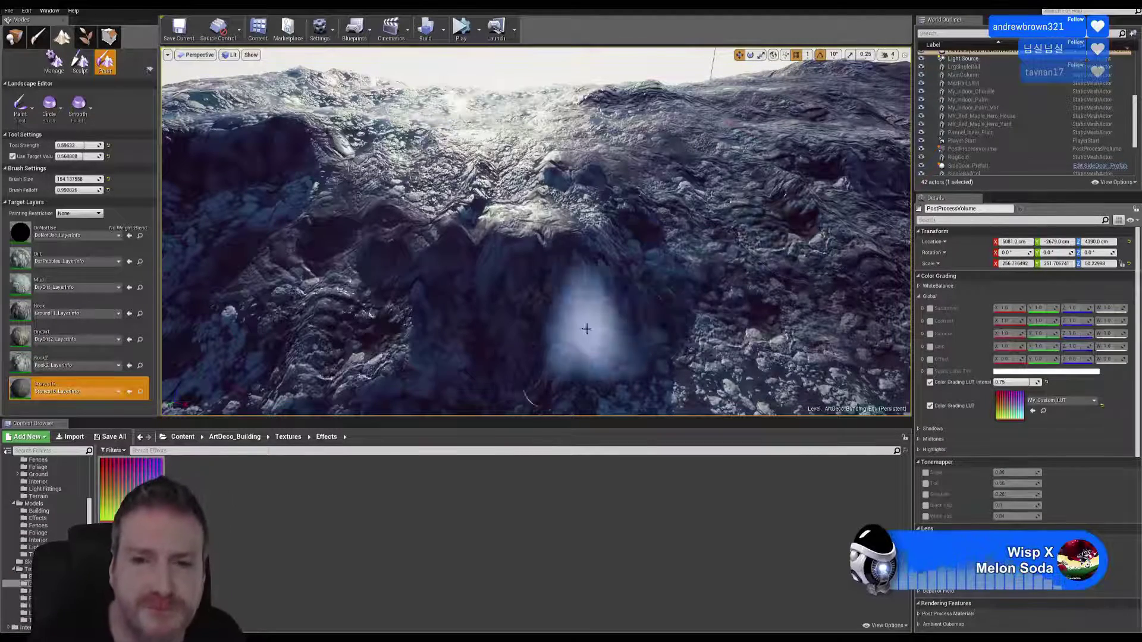
pyautogui.moveTo(528, 213)
pyautogui.mouseDown(button='right')
pyautogui.moveTo(523, 190)
pyautogui.moveTo(467, 186)
pyautogui.mouseUp(button='right')
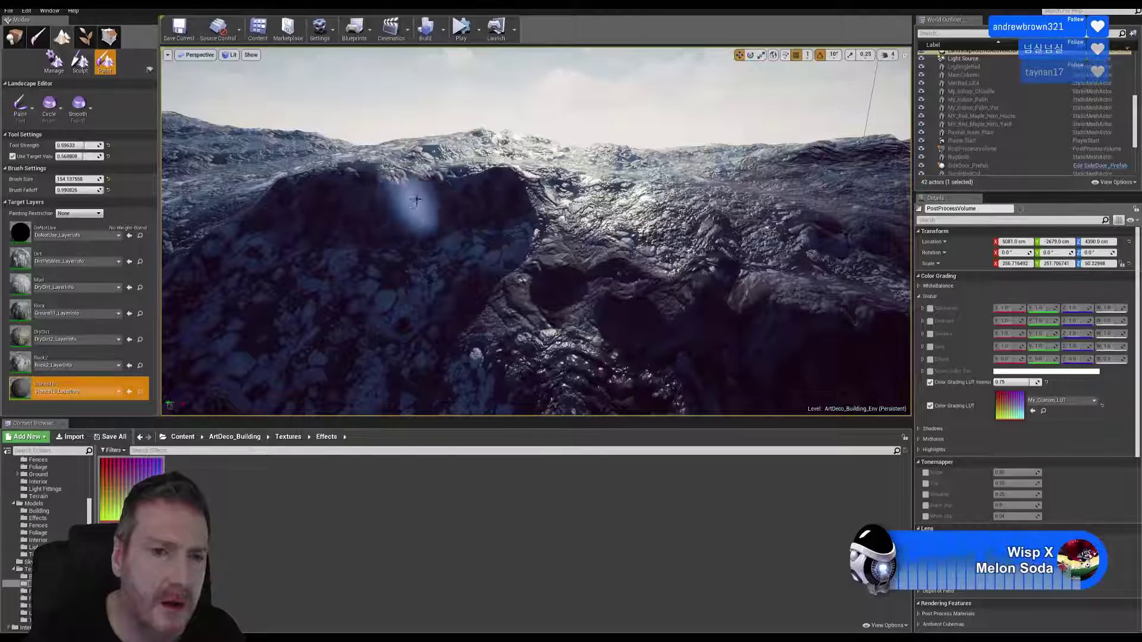
pyautogui.moveTo(415, 201)
pyautogui.mouseDown(button='right')
pyautogui.moveTo(500, 198)
pyautogui.moveTo(473, 195)
pyautogui.mouseUp(button='right')
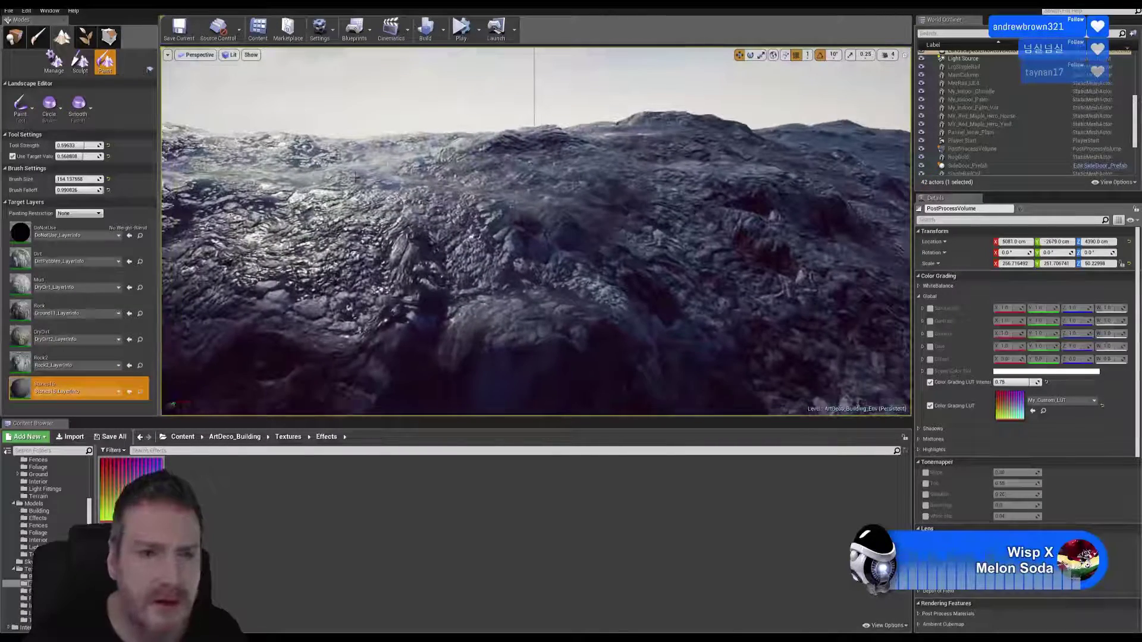
# - Check the painted layer blend on the rocky slope in Unlit view mode and return the viewport to Lit
pyautogui.click(230, 55)
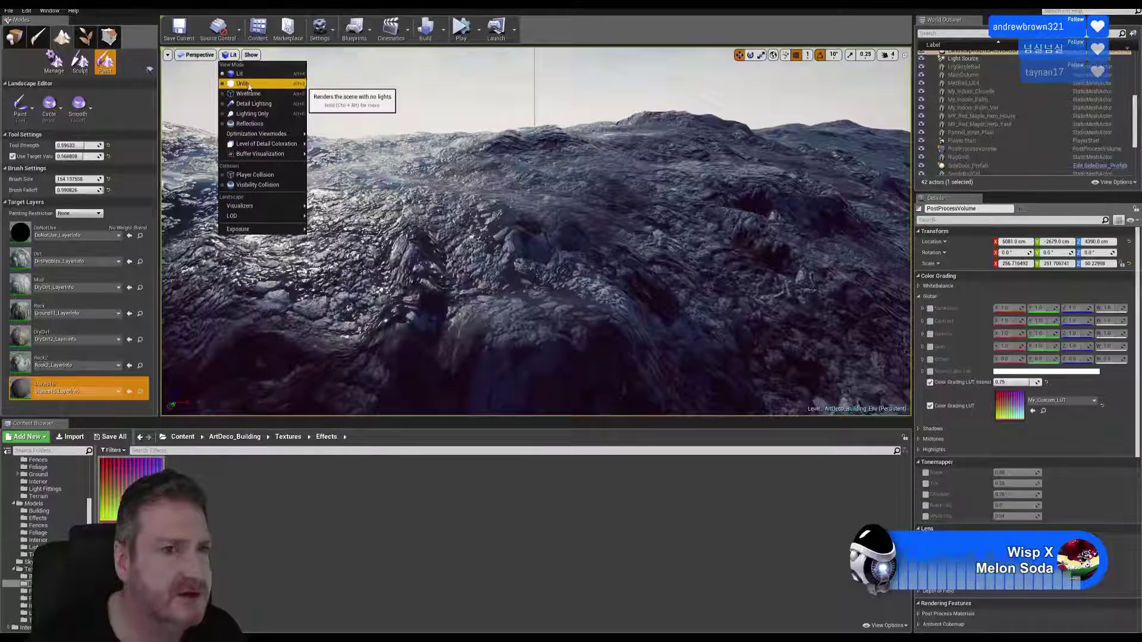
pyautogui.click(248, 86)
pyautogui.click(233, 54)
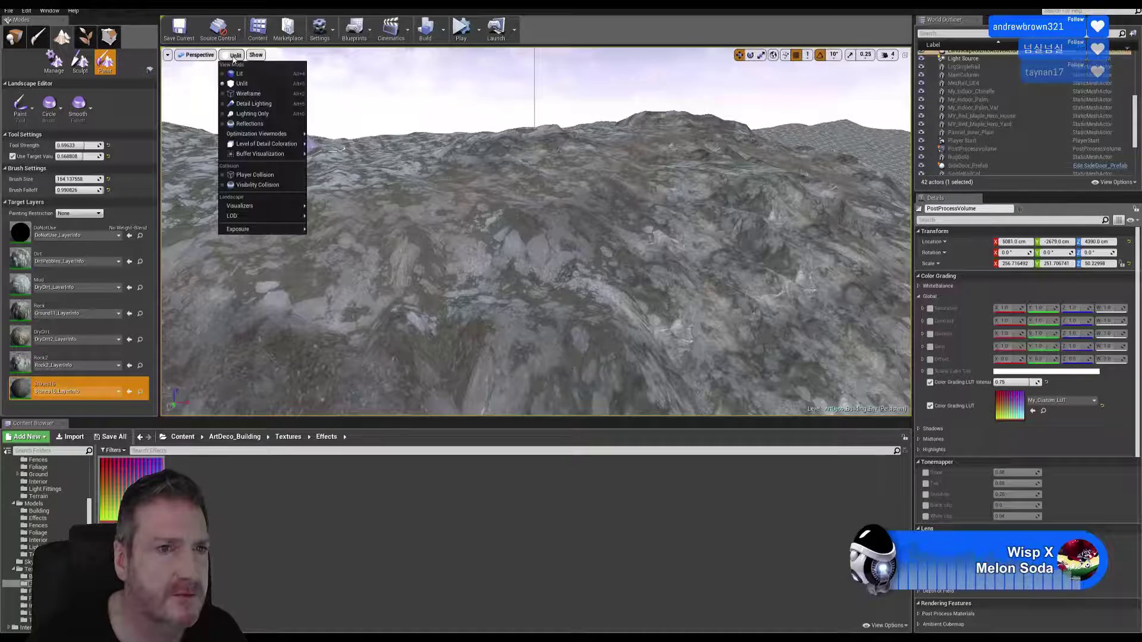
pyautogui.click(240, 75)
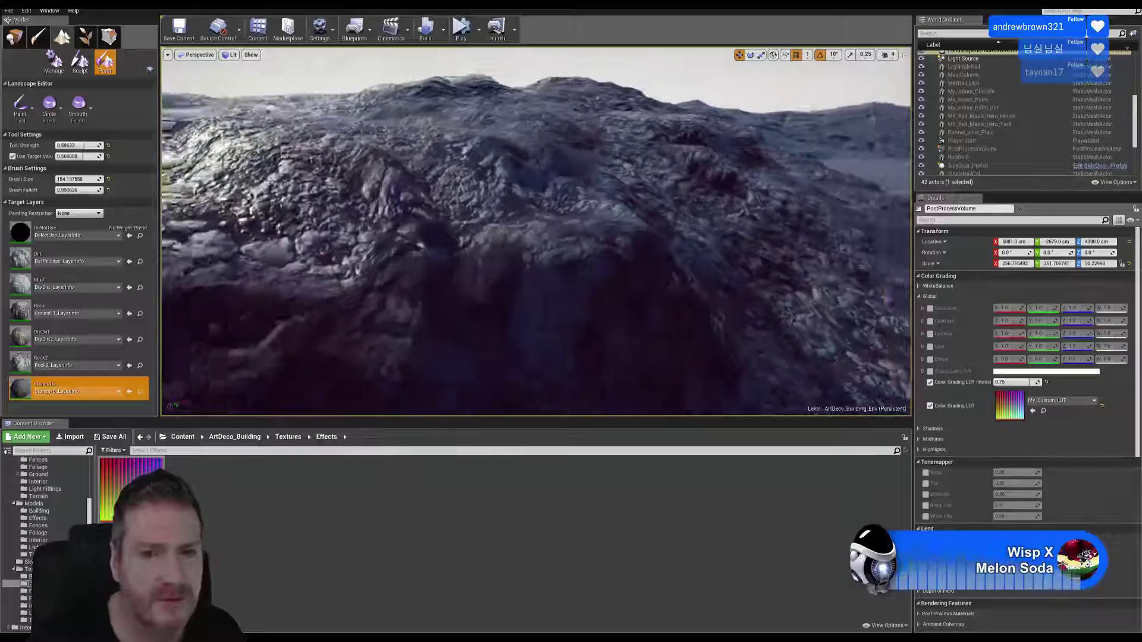
# - Paint the Rock2 layer down the stretched, streaked face of the protruding cliff
pyautogui.moveTo(535, 232)
pyautogui.mouseDown(button='right')
pyautogui.moveTo(487, 228)
pyautogui.moveTo(538, 252)
pyautogui.moveTo(560, 244)
pyautogui.mouseUp(button='right')
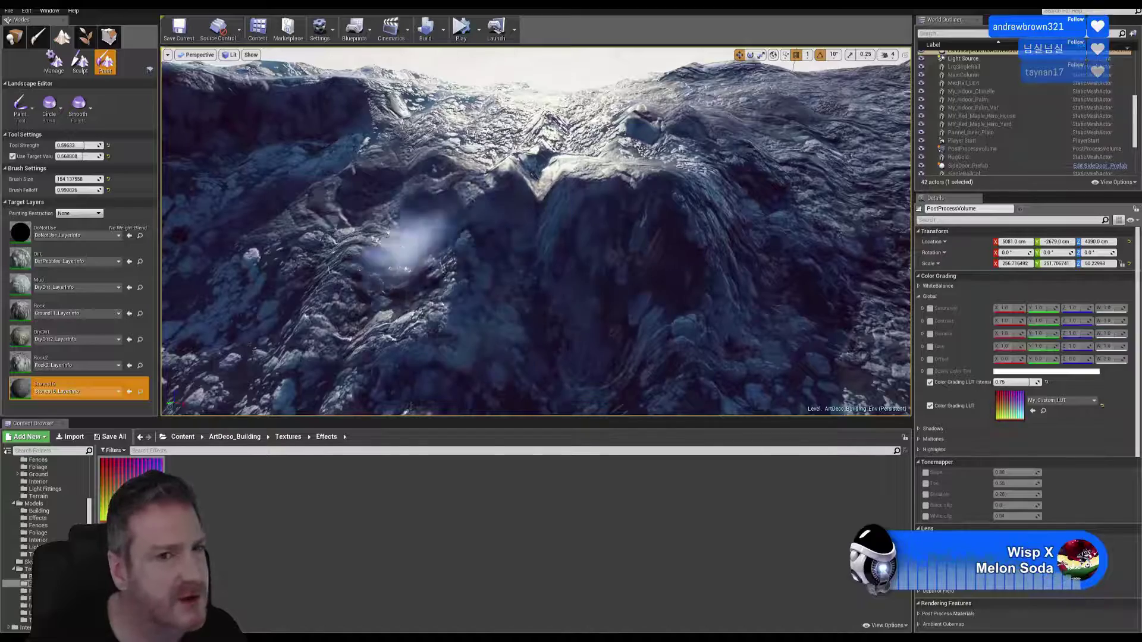
pyautogui.moveTo(688, 268)
pyautogui.mouseDown(button='right')
pyautogui.moveTo(669, 271)
pyautogui.moveTo(714, 255)
pyautogui.mouseUp(button='right')
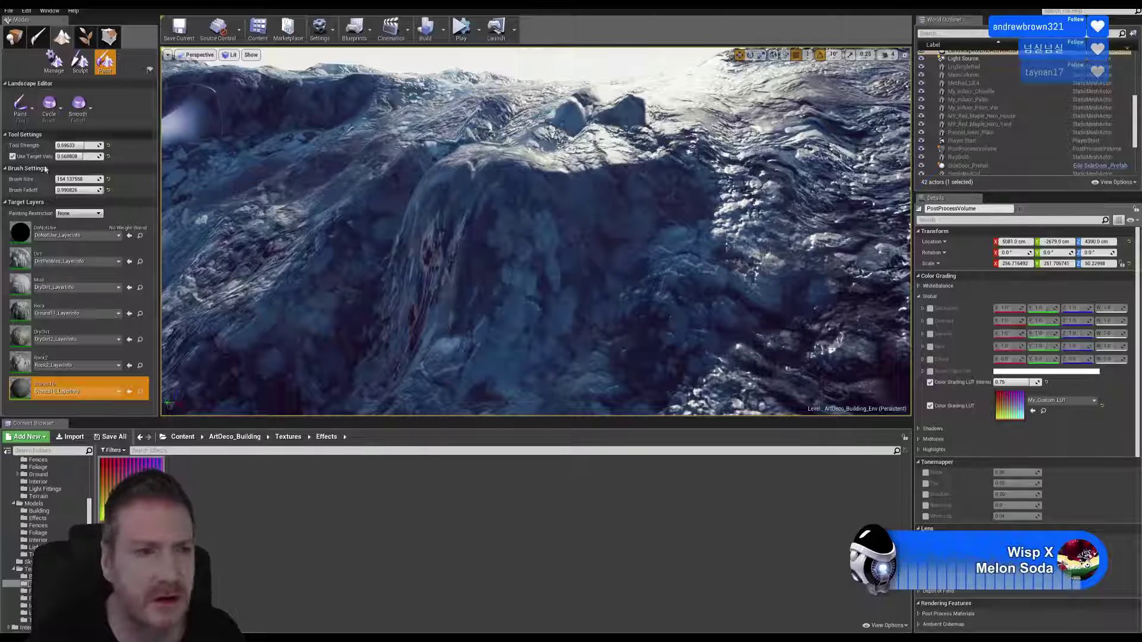
pyautogui.click(71, 362)
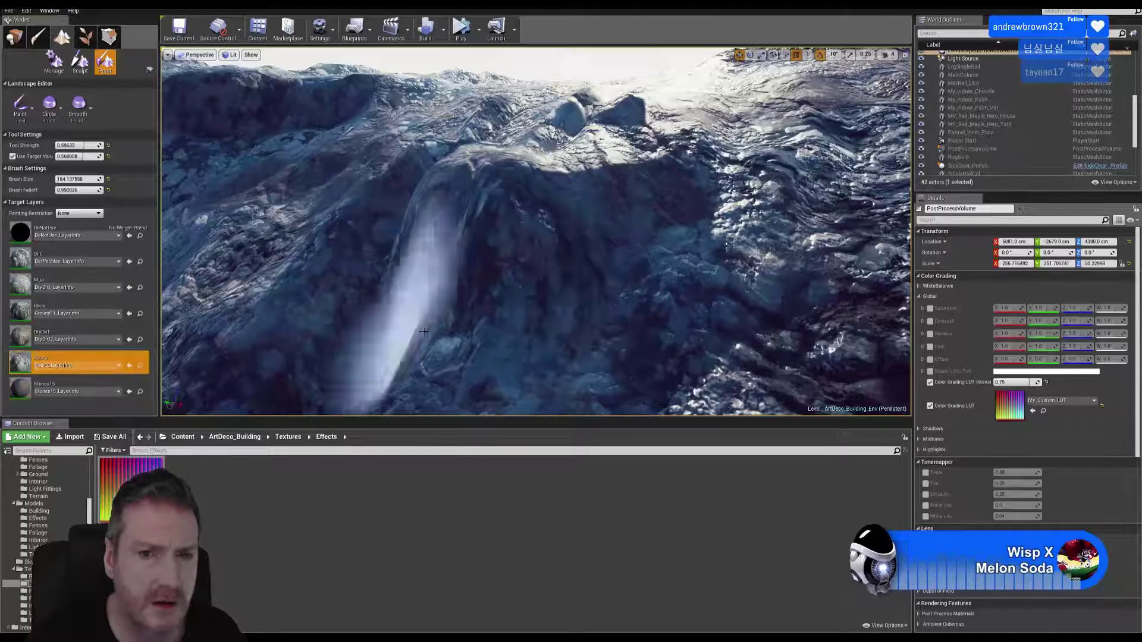
pyautogui.moveTo(413, 326)
pyautogui.mouseDown(button='right')
pyautogui.moveTo(416, 309)
pyautogui.moveTo(380, 331)
pyautogui.mouseUp(button='right')
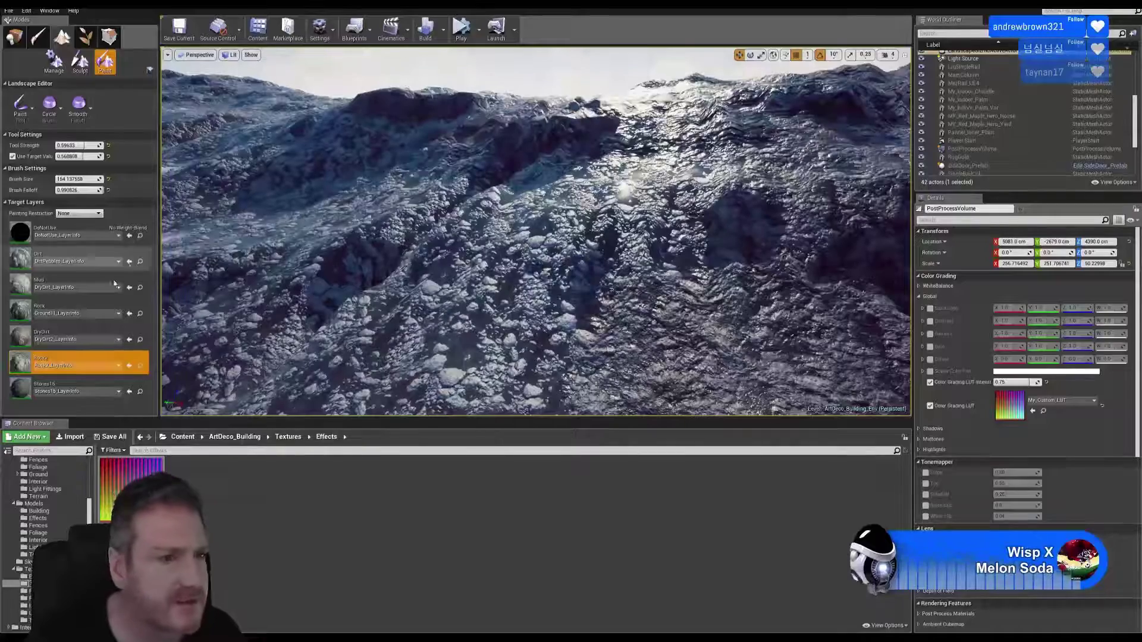
# - Paint the DryDirt layer over the loose stones on the broad slope beside the dark hollows
pyautogui.click(74, 334)
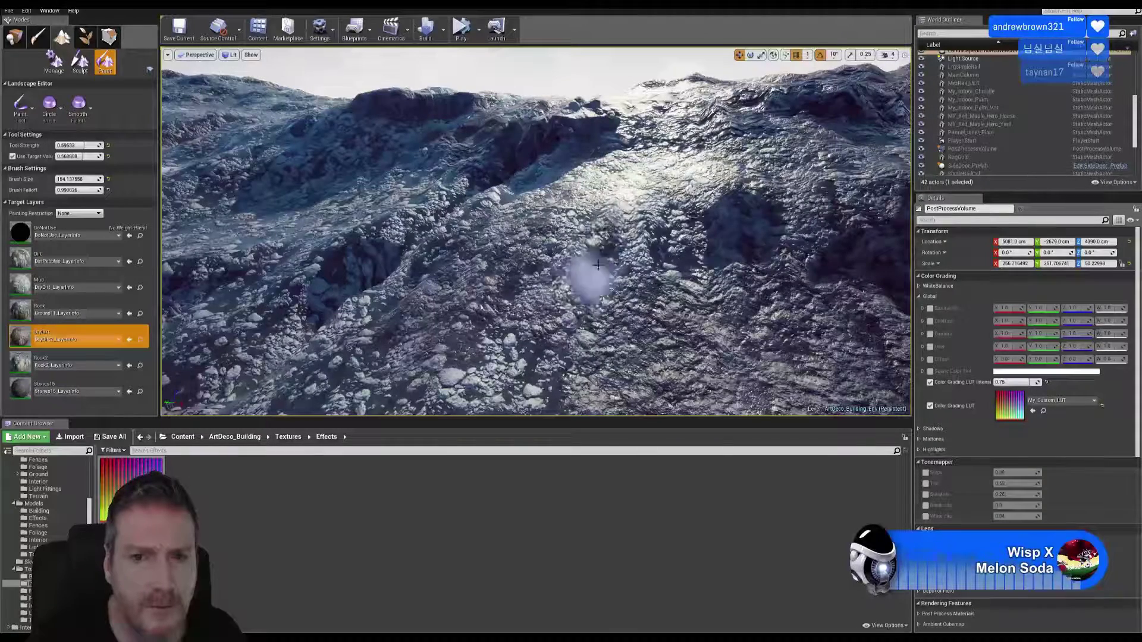
pyautogui.moveTo(458, 321)
pyautogui.mouseDown()
pyautogui.moveTo(369, 311)
pyautogui.moveTo(414, 279)
pyautogui.mouseUp()
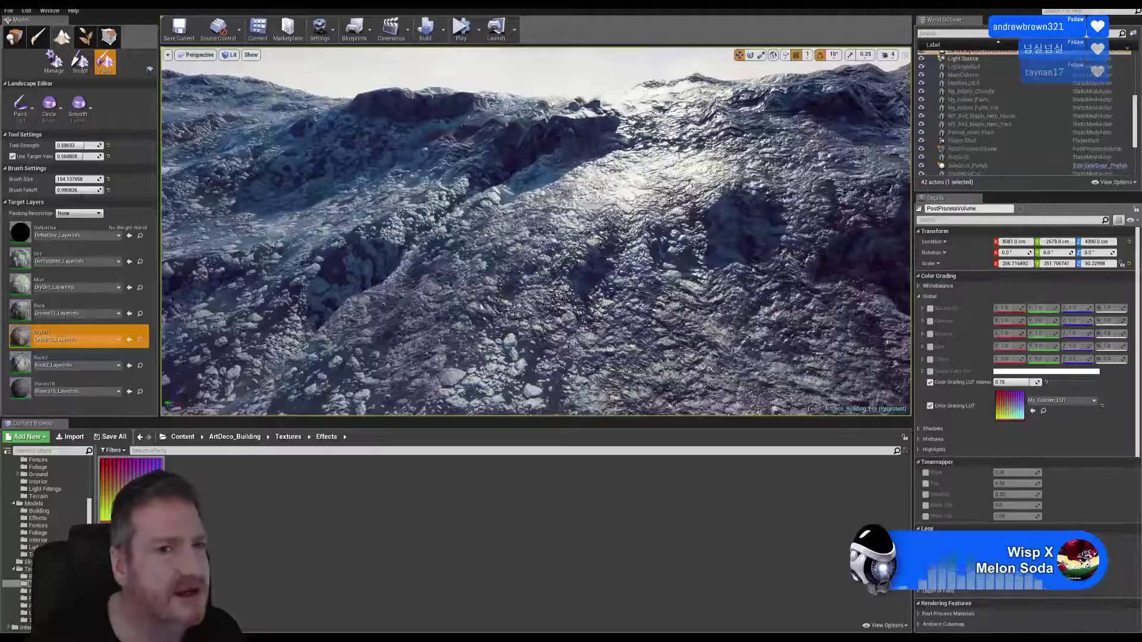
pyautogui.moveTo(610, 238)
pyautogui.mouseDown(button='right')
pyautogui.moveTo(591, 247)
pyautogui.moveTo(613, 242)
pyautogui.mouseUp(button='right')
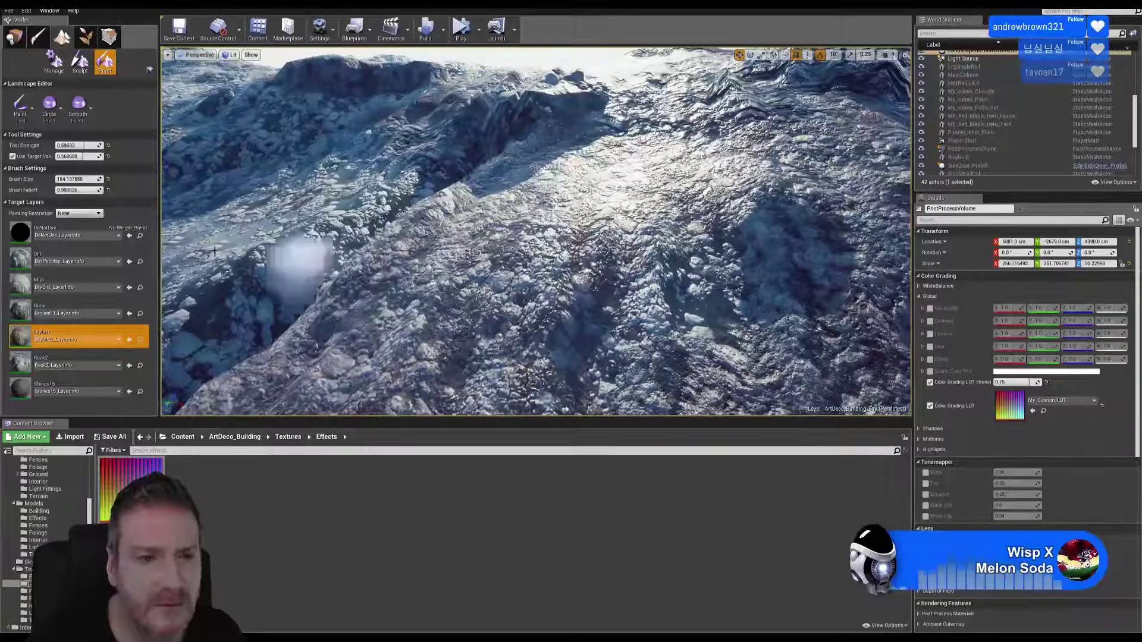
# - Paint the Mud layer over the sunlit stony slope, the blue cliff tops and the ground beyond them
pyautogui.click(57, 284)
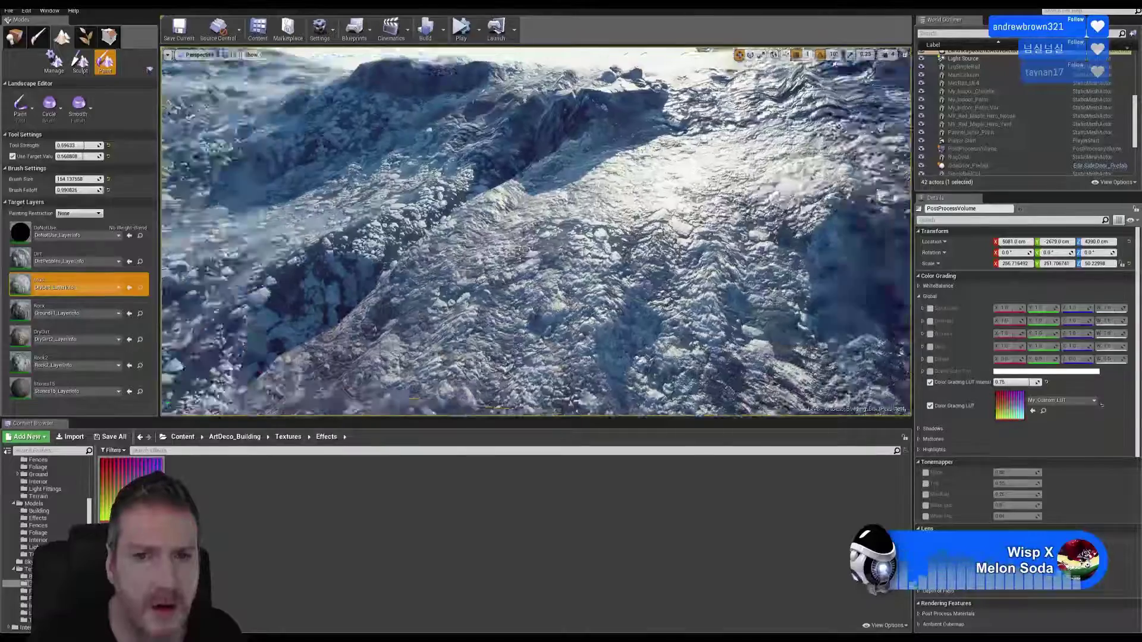
pyautogui.moveTo(535, 232); pyautogui.dragTo(577, 241, button='right')
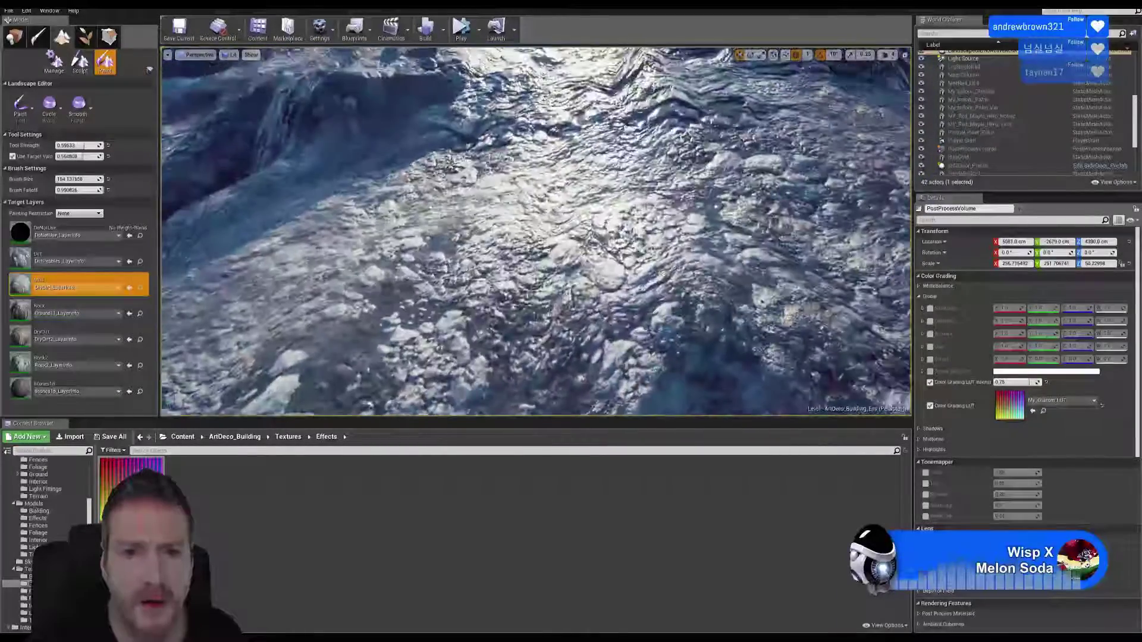
pyautogui.moveTo(577, 241); pyautogui.dragTo(509, 229, button='right')
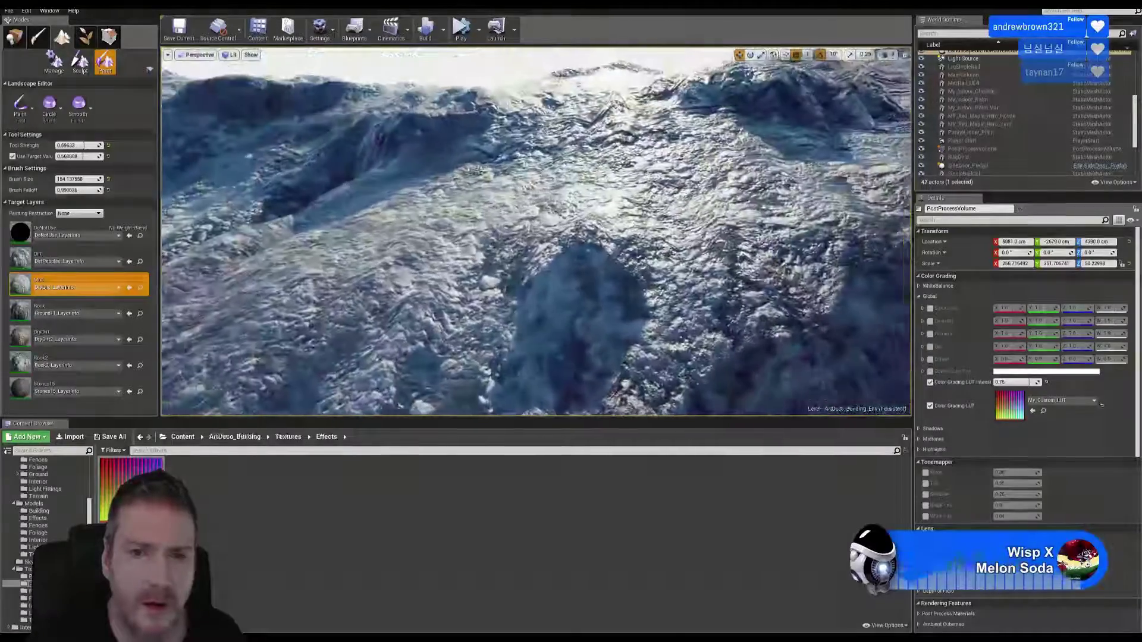
pyautogui.moveTo(574, 238); pyautogui.dragTo(518, 241, button='right')
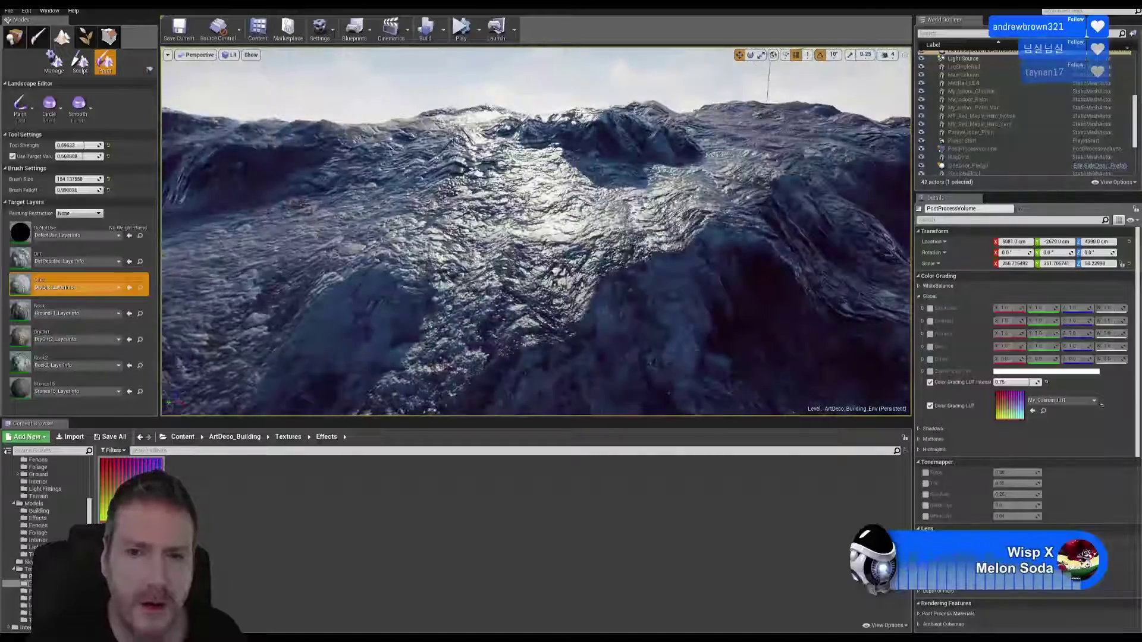
pyautogui.moveTo(535, 232); pyautogui.dragTo(595, 237, button='right')
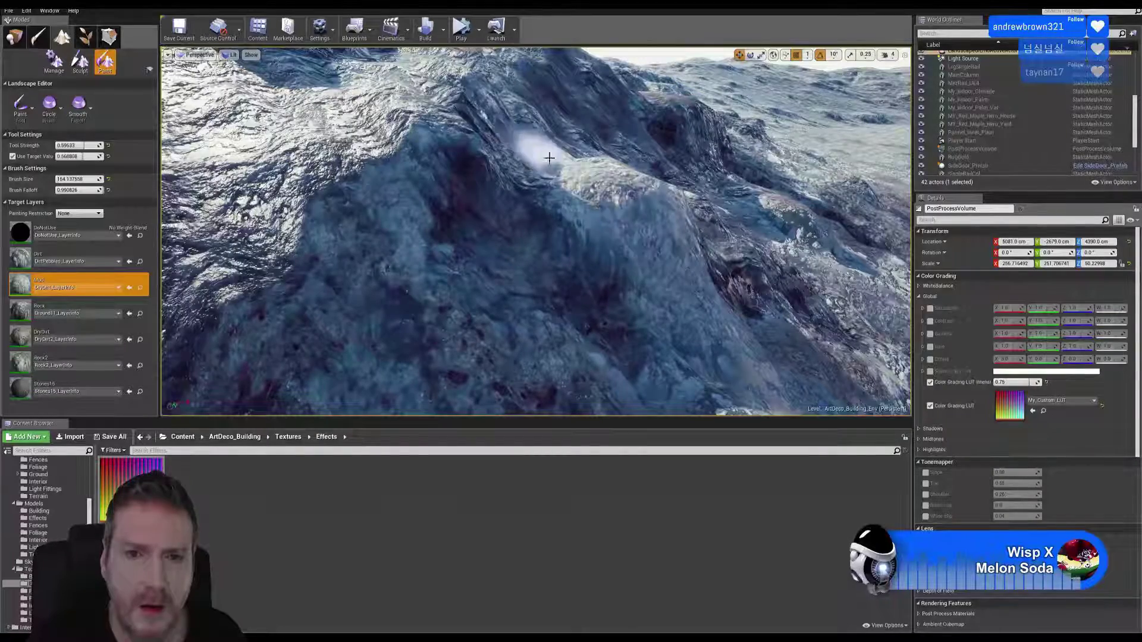
pyautogui.moveTo(676, 236)
pyautogui.mouseDown(button='right')
pyautogui.moveTo(586, 205)
pyautogui.moveTo(535, 205)
pyautogui.moveTo(511, 226)
pyautogui.moveTo(500, 208)
pyautogui.moveTo(476, 223)
pyautogui.moveTo(470, 205)
pyautogui.mouseUp(button='right')
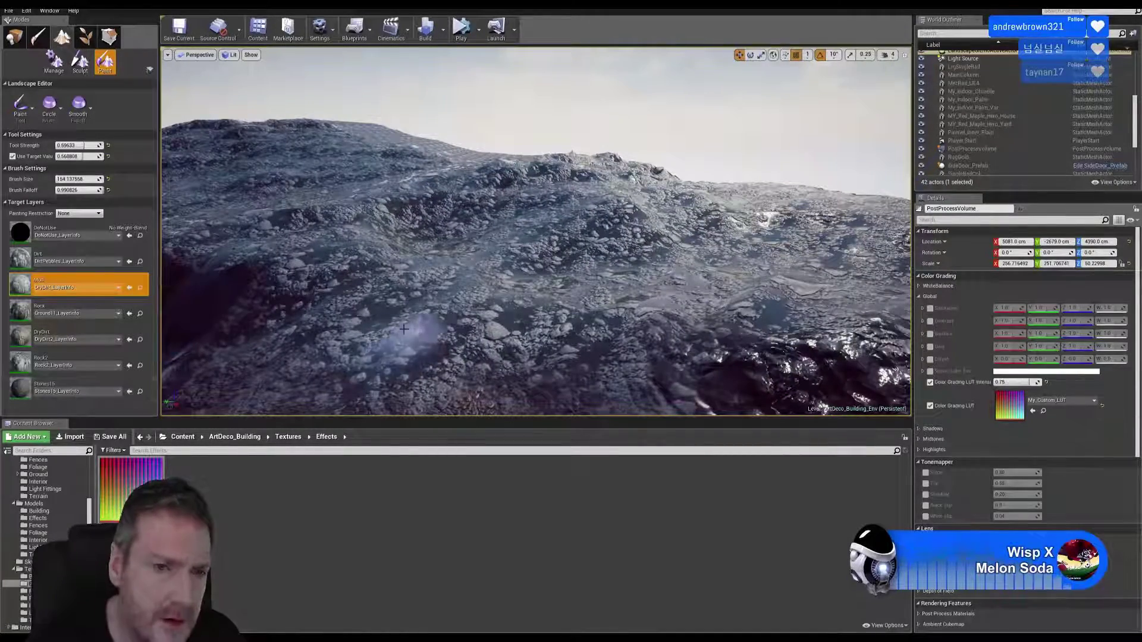
# - Paint the Rock2 layer along the ledge and the sunken bank beside the dark cliff
pyautogui.click(76, 366)
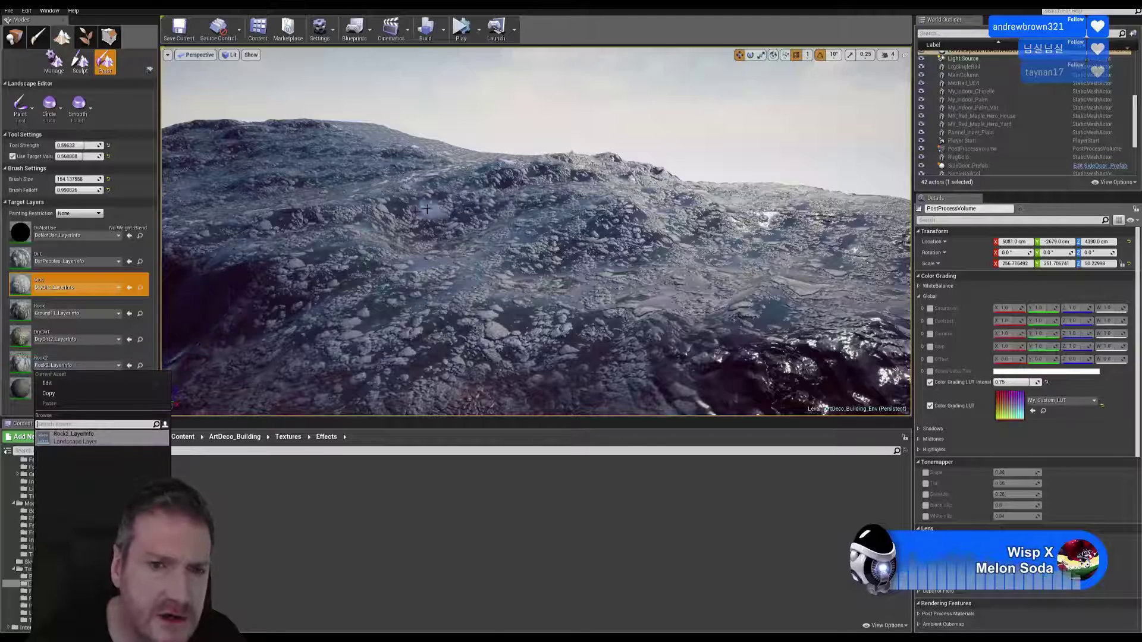
pyautogui.moveTo(543, 179); pyautogui.dragTo(538, 159, button='right')
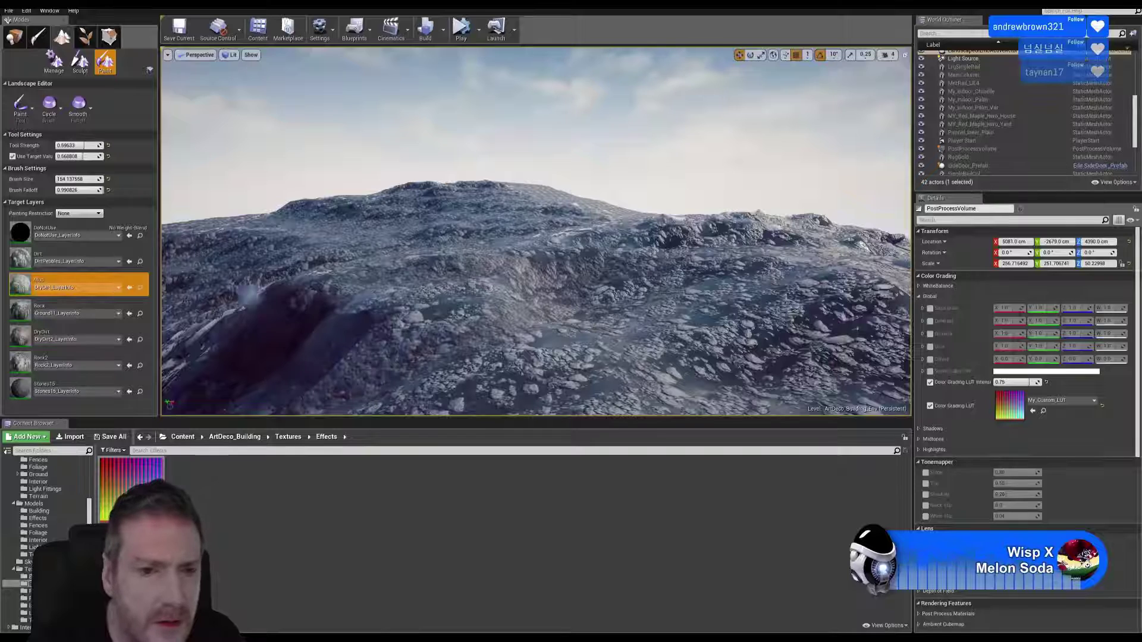
pyautogui.click(63, 363)
pyautogui.moveTo(473, 294)
pyautogui.mouseDown()
pyautogui.moveTo(357, 280)
pyautogui.moveTo(448, 268)
pyautogui.moveTo(568, 282)
pyautogui.moveTo(505, 339)
pyautogui.moveTo(428, 348)
pyautogui.moveTo(651, 273)
pyautogui.moveTo(637, 263)
pyautogui.moveTo(652, 264)
pyautogui.moveTo(670, 243)
pyautogui.moveTo(661, 237)
pyautogui.moveTo(714, 238)
pyautogui.moveTo(628, 241)
pyautogui.moveTo(321, 295)
pyautogui.moveTo(476, 271)
pyautogui.mouseUp()
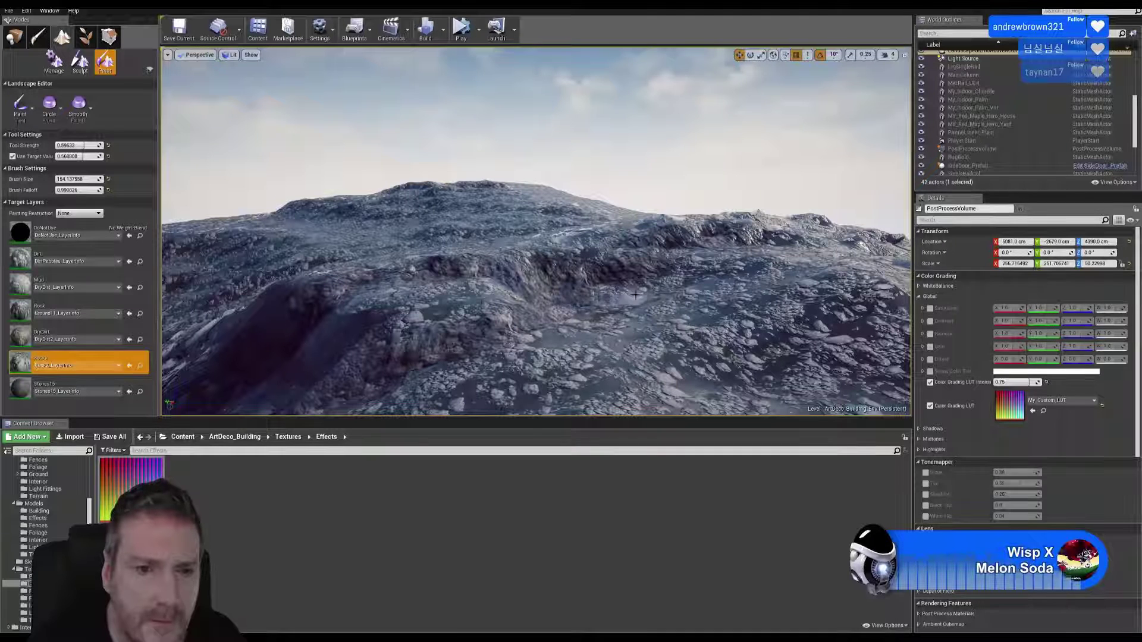
# - Paint the DryDirt layer over the ledge beside the dark cliff and the floor of the sunken bank
pyautogui.click(71, 336)
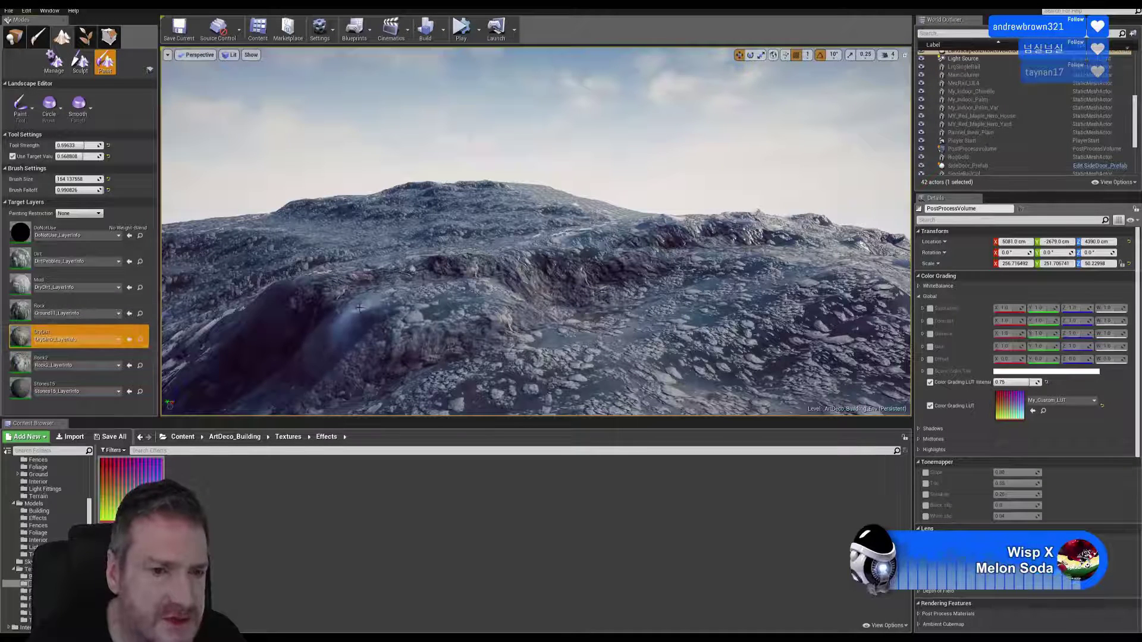
pyautogui.moveTo(359, 307); pyautogui.dragTo(391, 323)
pyautogui.moveTo(516, 292)
pyautogui.mouseDown()
pyautogui.moveTo(338, 326)
pyautogui.moveTo(600, 312)
pyautogui.mouseUp()
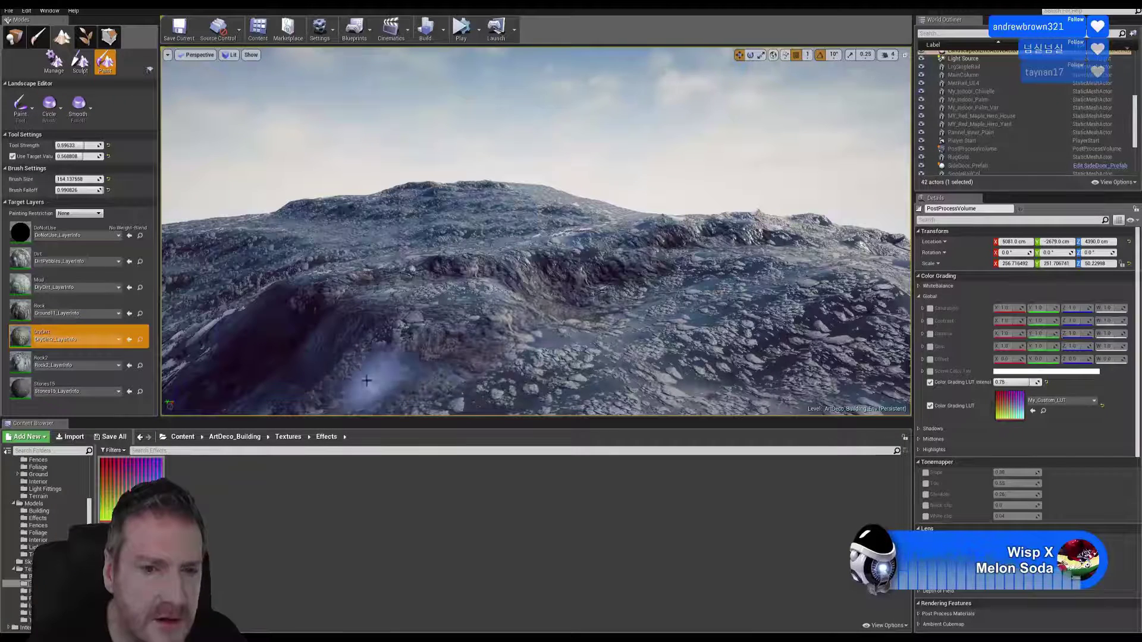
# - Paint the Stones15 layer over the steep bank, the dark cliff face and the crest of the neighbouring ridge
pyautogui.click(73, 385)
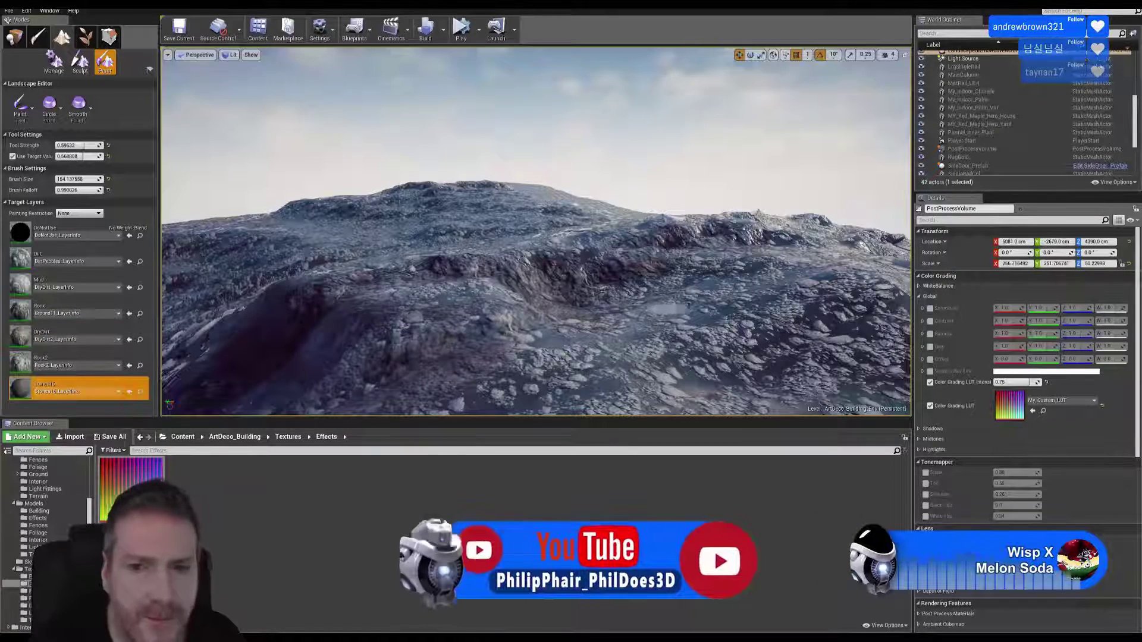
pyautogui.moveTo(706, 295)
pyautogui.mouseDown(button='right')
pyautogui.moveTo(666, 306)
pyautogui.moveTo(694, 301)
pyautogui.mouseUp(button='right')
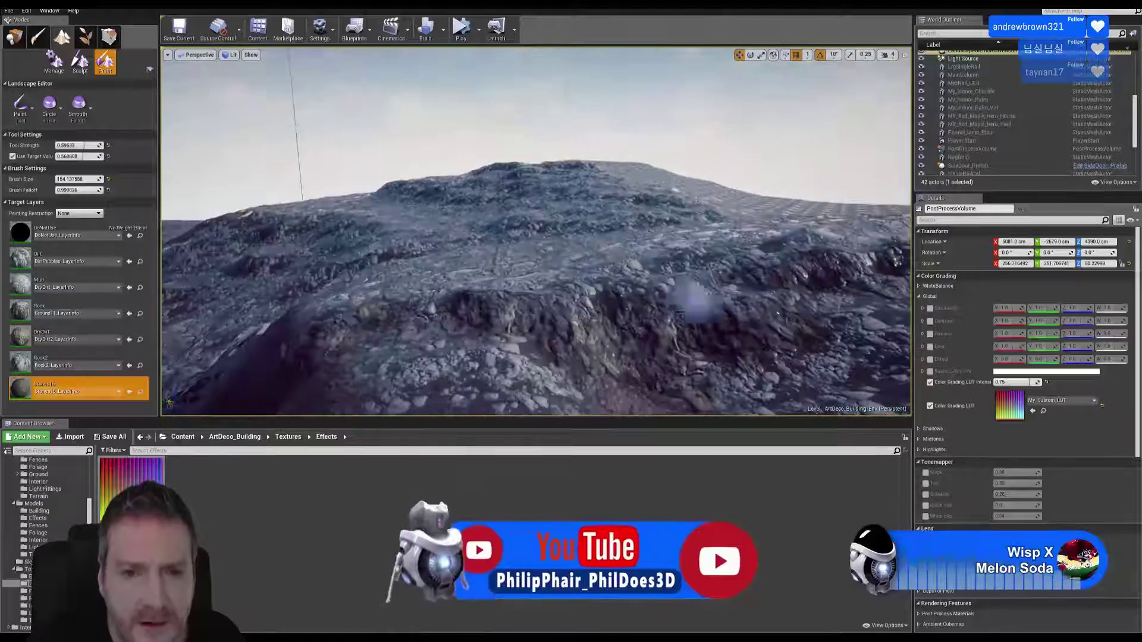
pyautogui.moveTo(553, 346)
pyautogui.mouseDown(button='right')
pyautogui.moveTo(497, 343)
pyautogui.moveTo(535, 343)
pyautogui.moveTo(532, 381)
pyautogui.moveTo(518, 361)
pyautogui.moveTo(477, 357)
pyautogui.mouseUp(button='right')
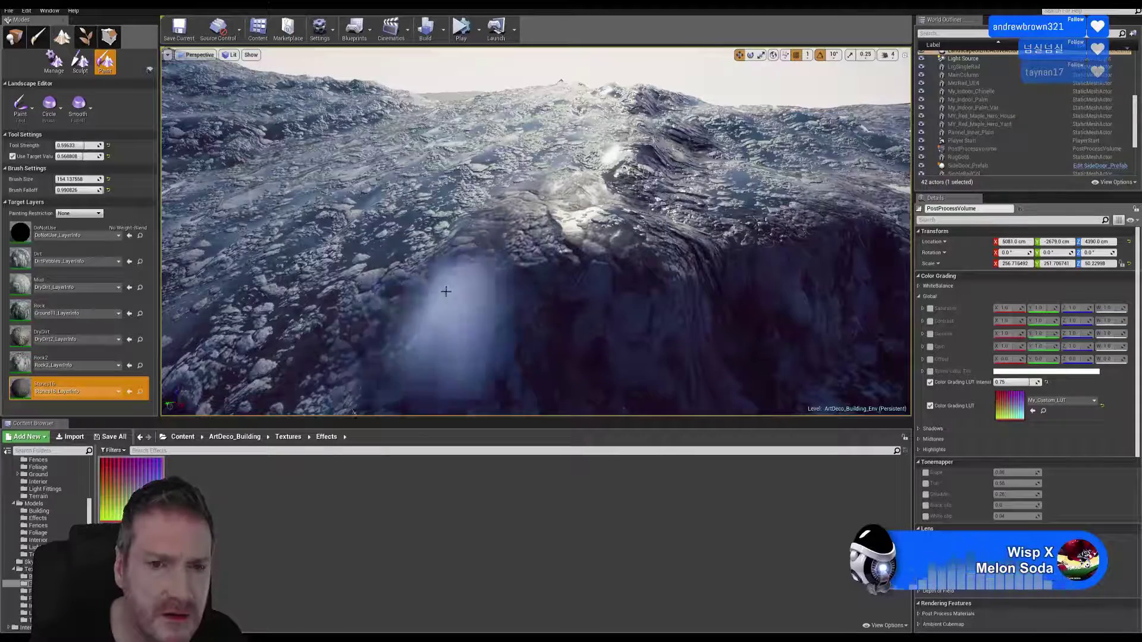
pyautogui.moveTo(648, 210)
pyautogui.mouseDown(button='right')
pyautogui.moveTo(631, 208)
pyautogui.moveTo(653, 205)
pyautogui.mouseUp(button='right')
pyautogui.moveTo(640, 272); pyautogui.dragTo(547, 257, button='right')
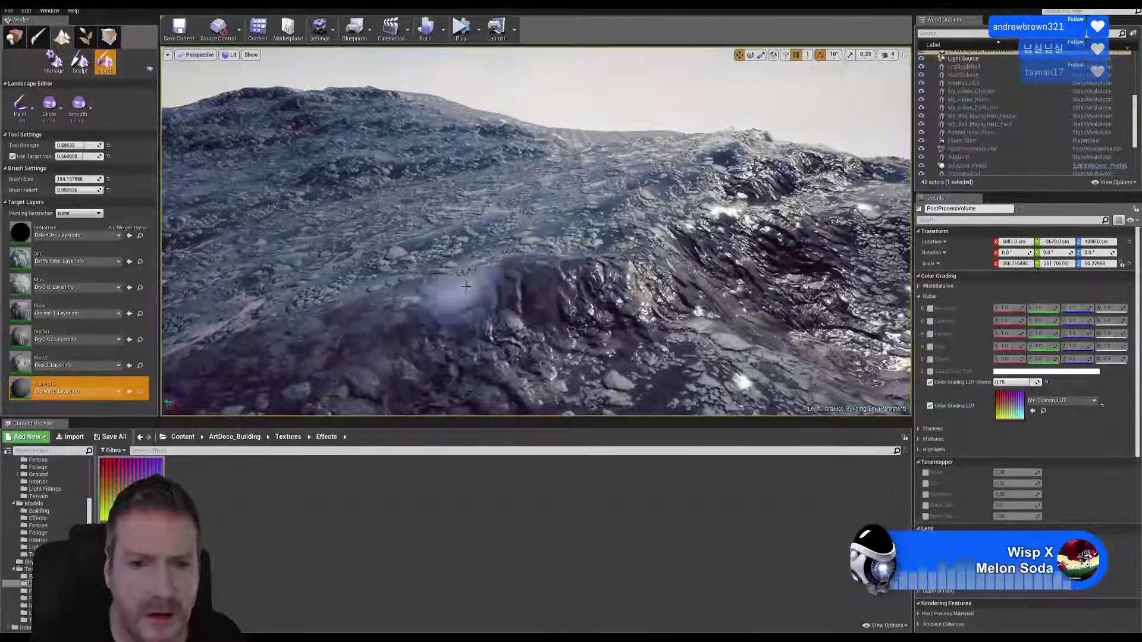
pyautogui.moveTo(641, 235); pyautogui.dragTo(694, 229, button='right')
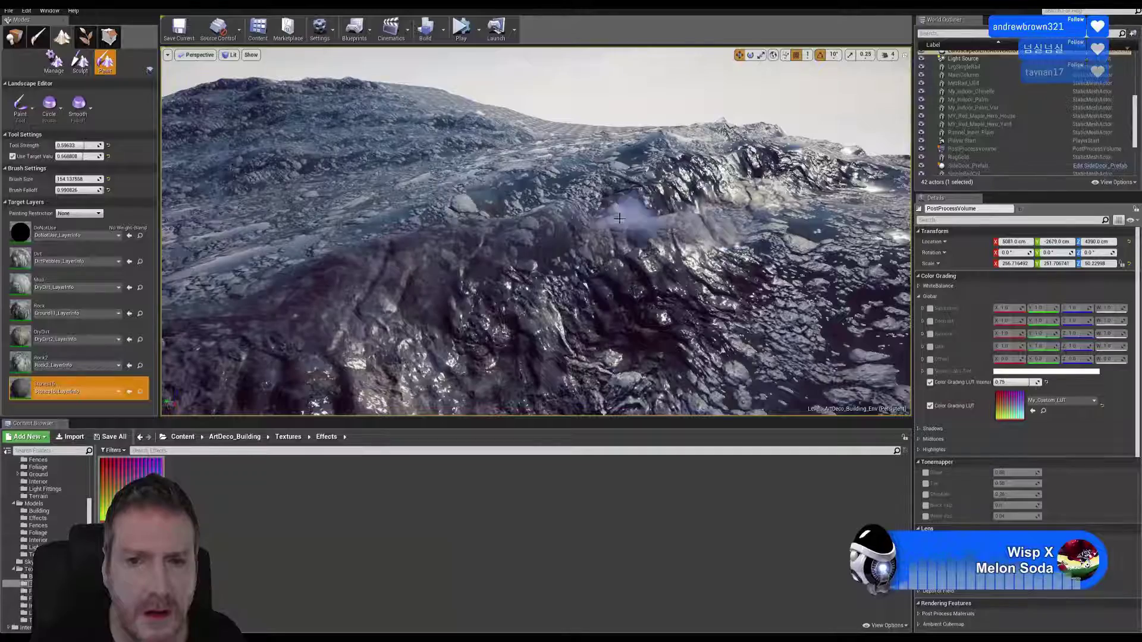
pyautogui.moveTo(752, 220); pyautogui.dragTo(357, 262, button='right')
# - Paint the DryDirt layer over the ridge banks, the gap between them and the ground at their foot
pyautogui.click(60, 336)
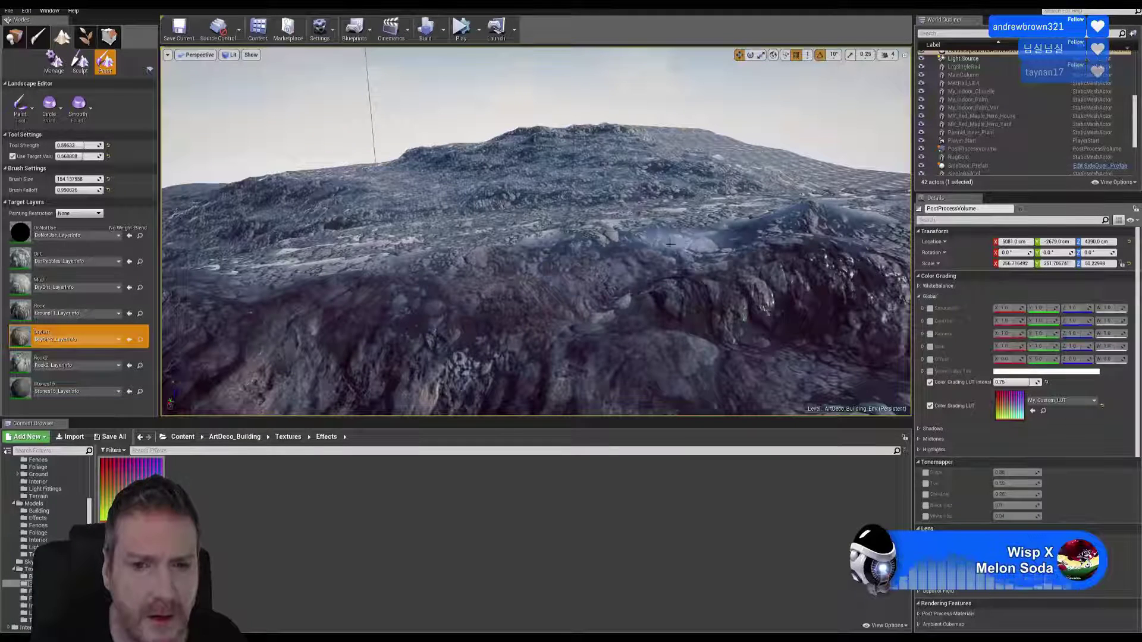
pyautogui.moveTo(441, 279)
pyautogui.mouseDown(button='right')
pyautogui.moveTo(643, 285)
pyautogui.moveTo(685, 315)
pyautogui.mouseUp(button='right')
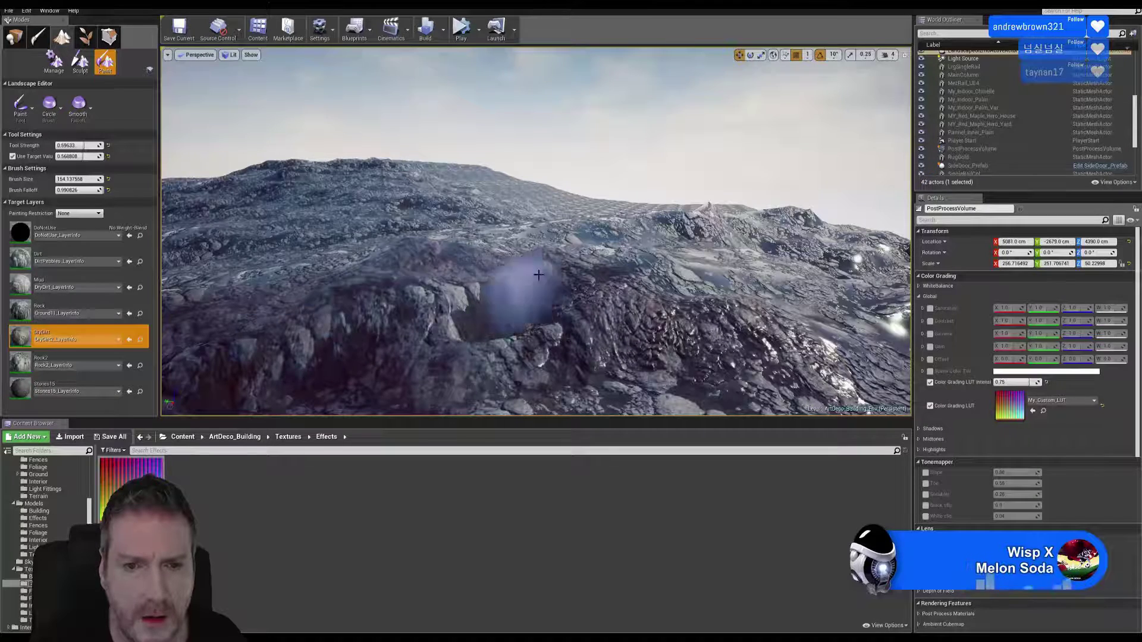
pyautogui.moveTo(676, 292); pyautogui.dragTo(684, 260, button='right')
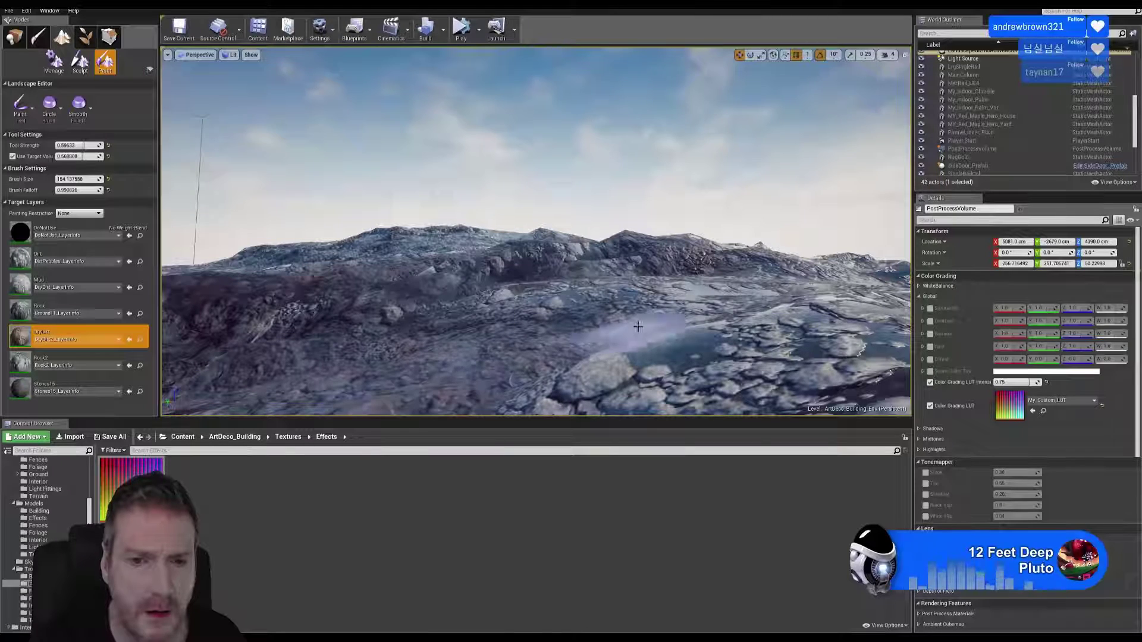
pyautogui.moveTo(684, 260); pyautogui.dragTo(661, 256, button='right')
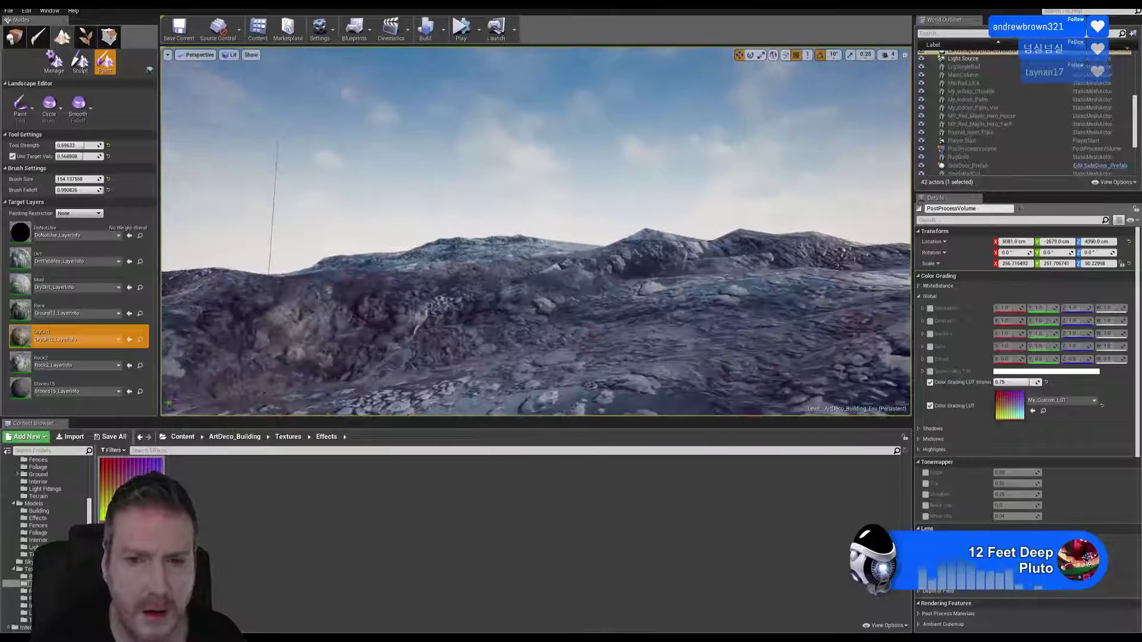
pyautogui.moveTo(612, 309); pyautogui.dragTo(666, 308, button='right')
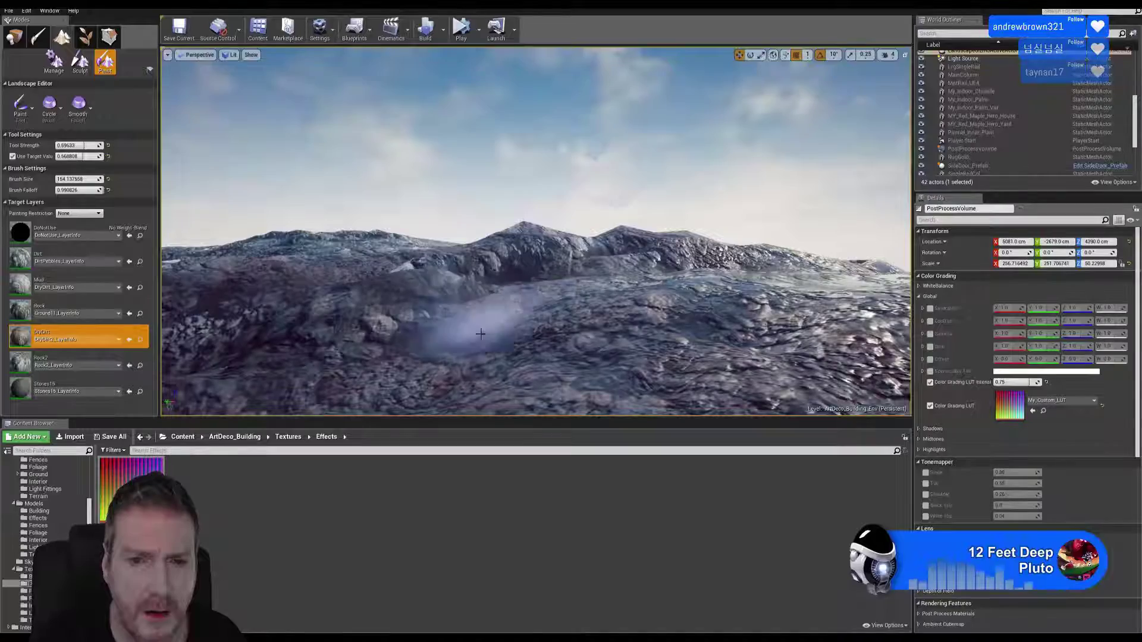
pyautogui.moveTo(480, 334)
pyautogui.mouseDown(button='right')
pyautogui.moveTo(553, 339)
pyautogui.moveTo(510, 330)
pyautogui.moveTo(560, 329)
pyautogui.moveTo(496, 326)
pyautogui.moveTo(487, 370)
pyautogui.moveTo(407, 328)
pyautogui.mouseUp(button='right')
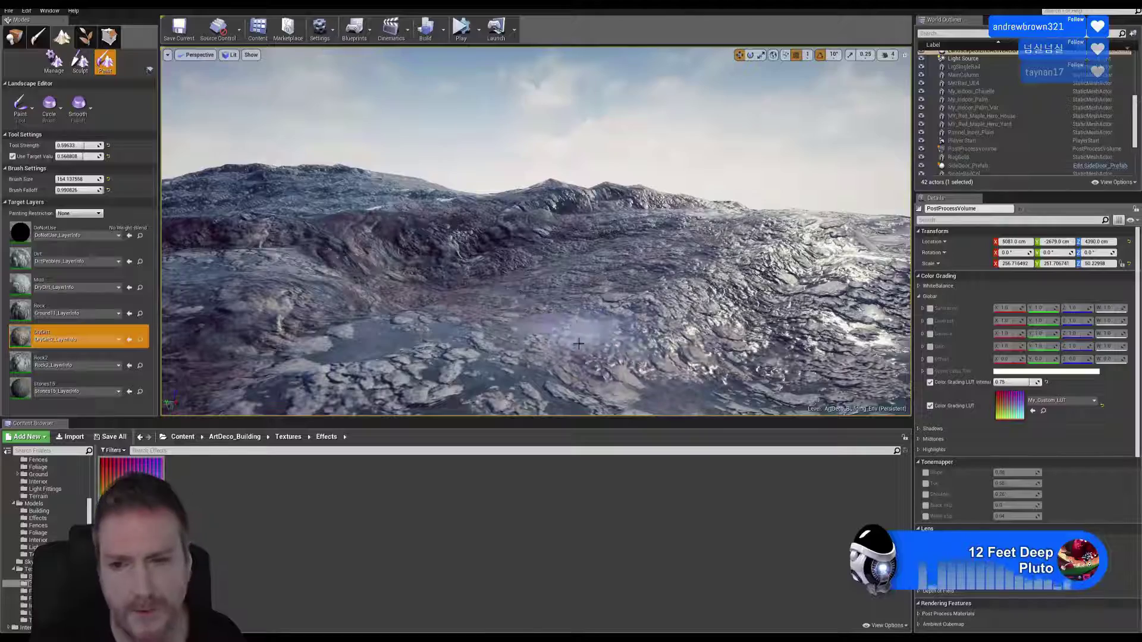
# - Paint the DryDirt layer over the cracked stones and blue-grey patches on the flat ground below the bank
pyautogui.press('w')
pyautogui.moveTo(579, 344)
pyautogui.mouseDown(button='right')
pyautogui.moveTo(541, 345)
pyautogui.moveTo(512, 319)
pyautogui.mouseUp(button='right')
pyautogui.press('s')
pyautogui.press('a')
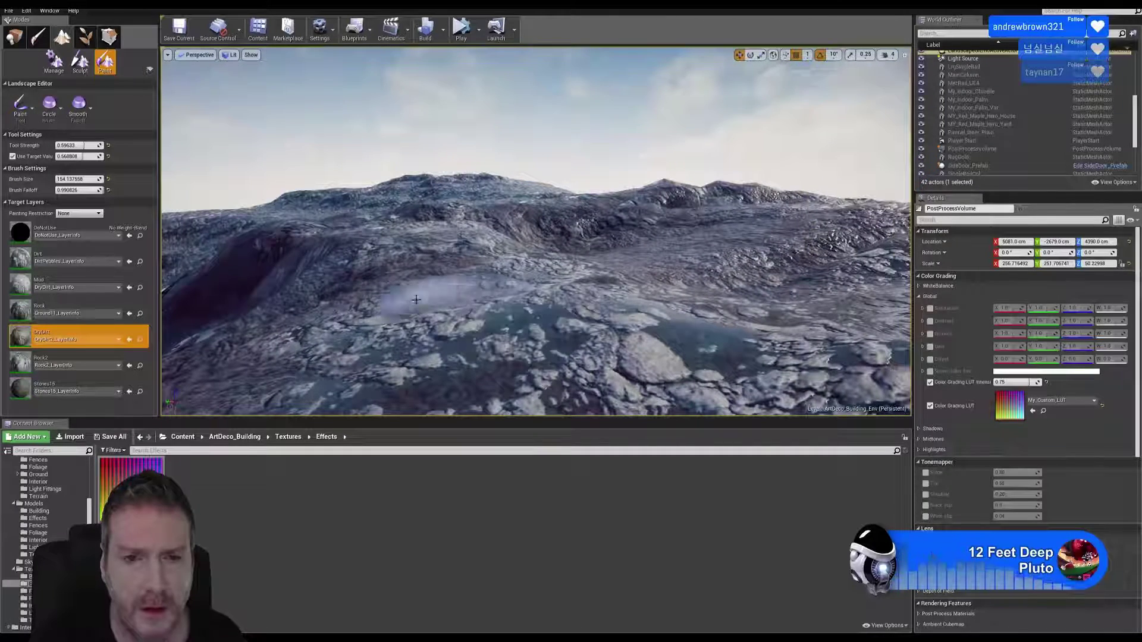
pyautogui.moveTo(416, 300)
pyautogui.mouseDown()
pyautogui.moveTo(381, 333)
pyautogui.moveTo(614, 315)
pyautogui.moveTo(661, 326)
pyautogui.moveTo(312, 294)
pyautogui.mouseUp()
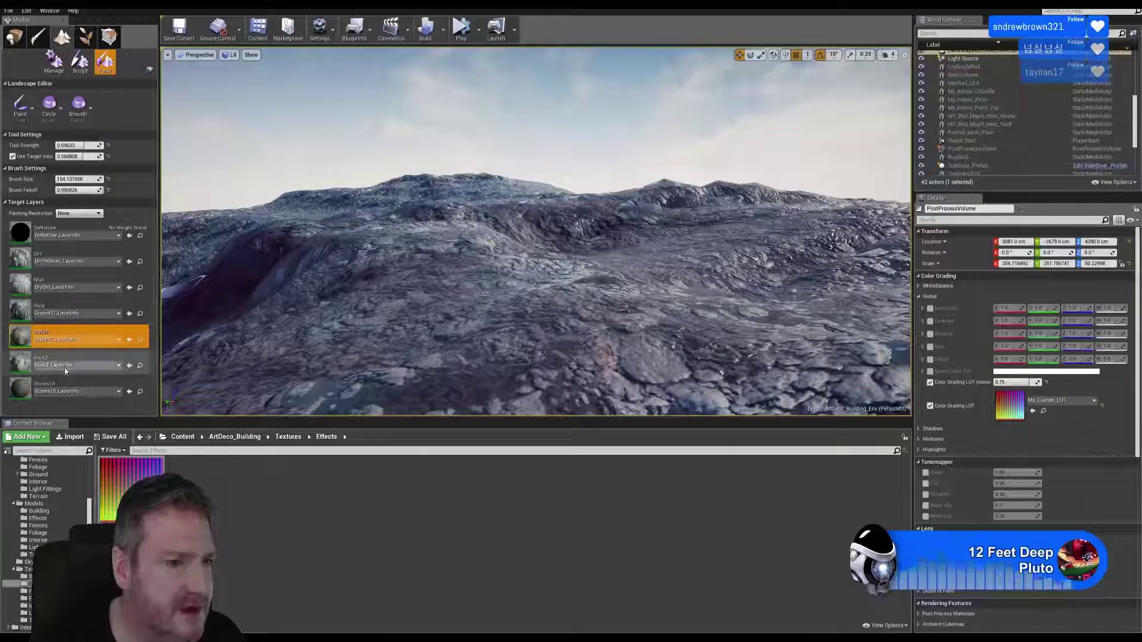
# - Paint the Mud layer over the flat cracked-stone ground and the slopes leading to the neighbouring ridge
pyautogui.click(66, 287)
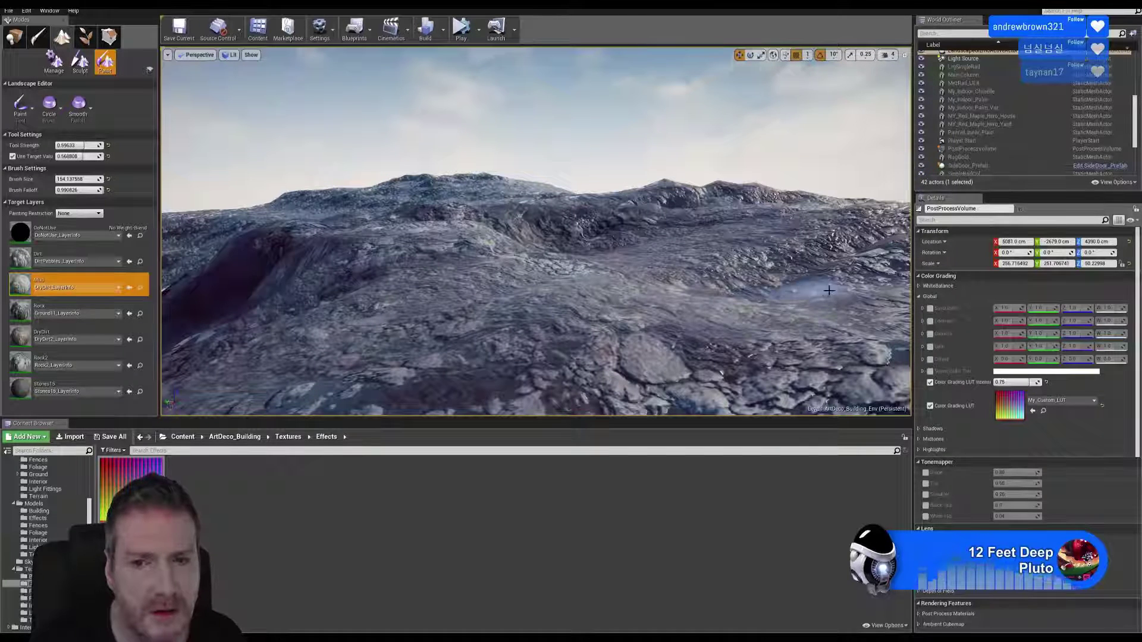
pyautogui.moveTo(559, 276); pyautogui.dragTo(633, 261, button='right')
pyautogui.press('w')
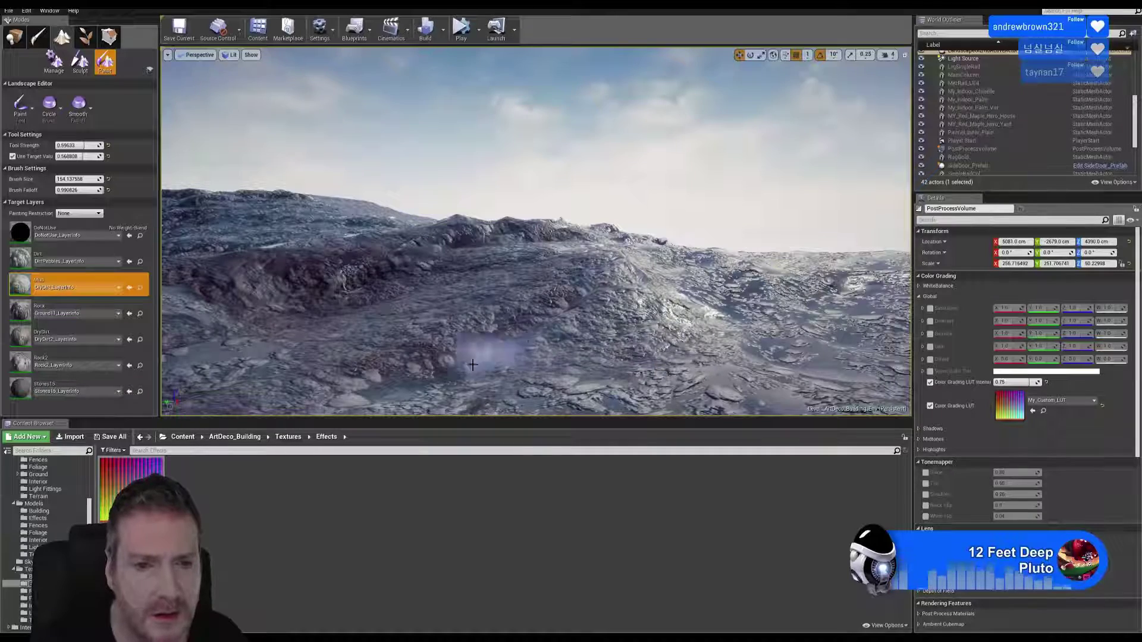
pyautogui.moveTo(472, 357)
pyautogui.mouseDown(button='right')
pyautogui.moveTo(481, 354)
pyautogui.moveTo(465, 350)
pyautogui.mouseUp(button='right')
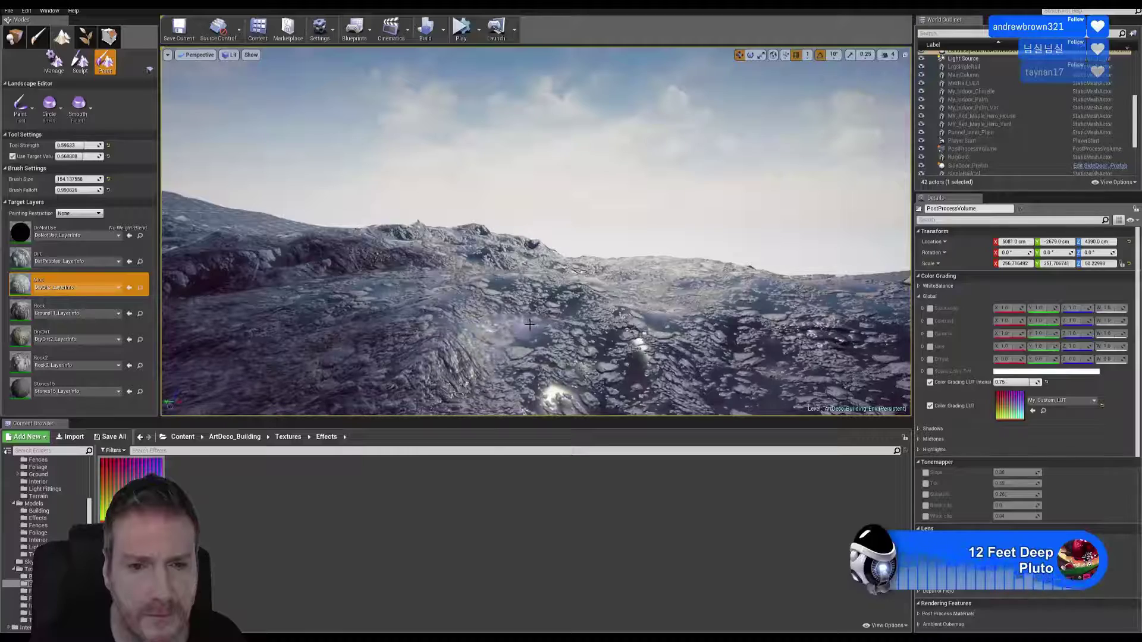
pyautogui.moveTo(538, 363)
pyautogui.mouseDown(button='right')
pyautogui.moveTo(536, 389)
pyautogui.moveTo(531, 327)
pyautogui.mouseUp(button='right')
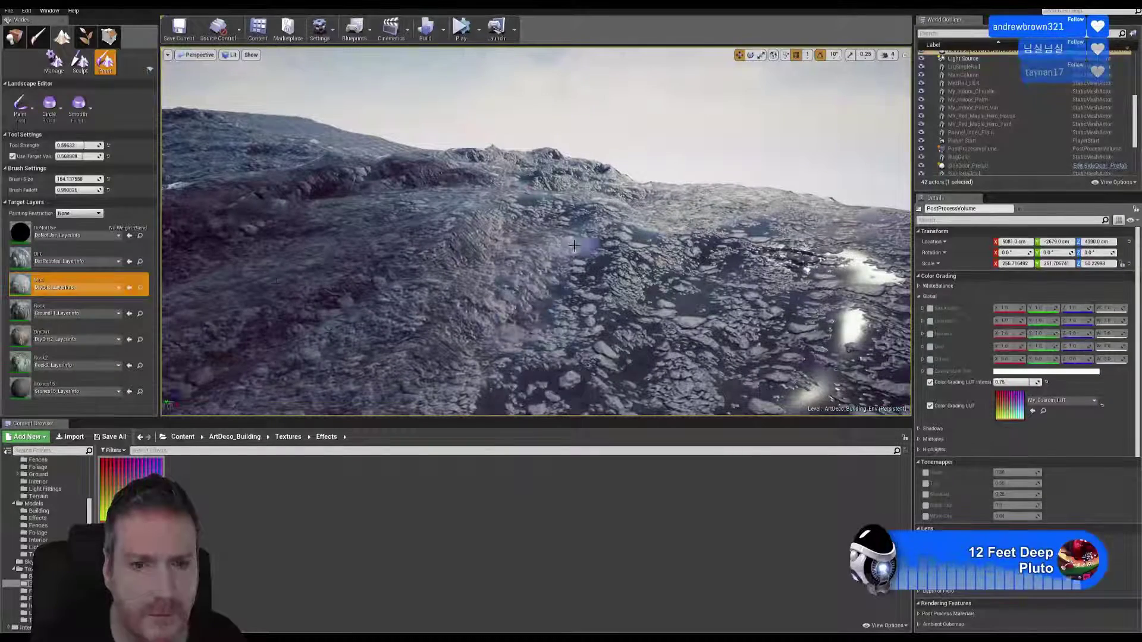
# - Paint the Rock2 layer on the end of the ridge spur and the Stones15 layer over its steep faces
pyautogui.click(77, 361)
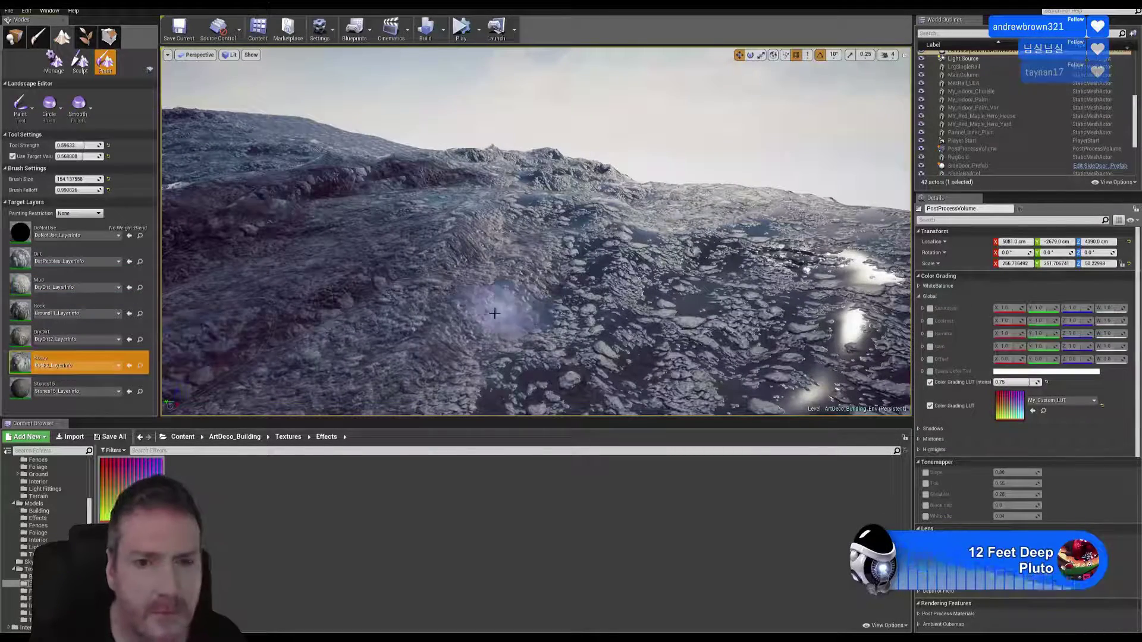
pyautogui.moveTo(495, 313)
pyautogui.mouseDown()
pyautogui.moveTo(560, 248)
pyautogui.moveTo(518, 229)
pyautogui.mouseUp()
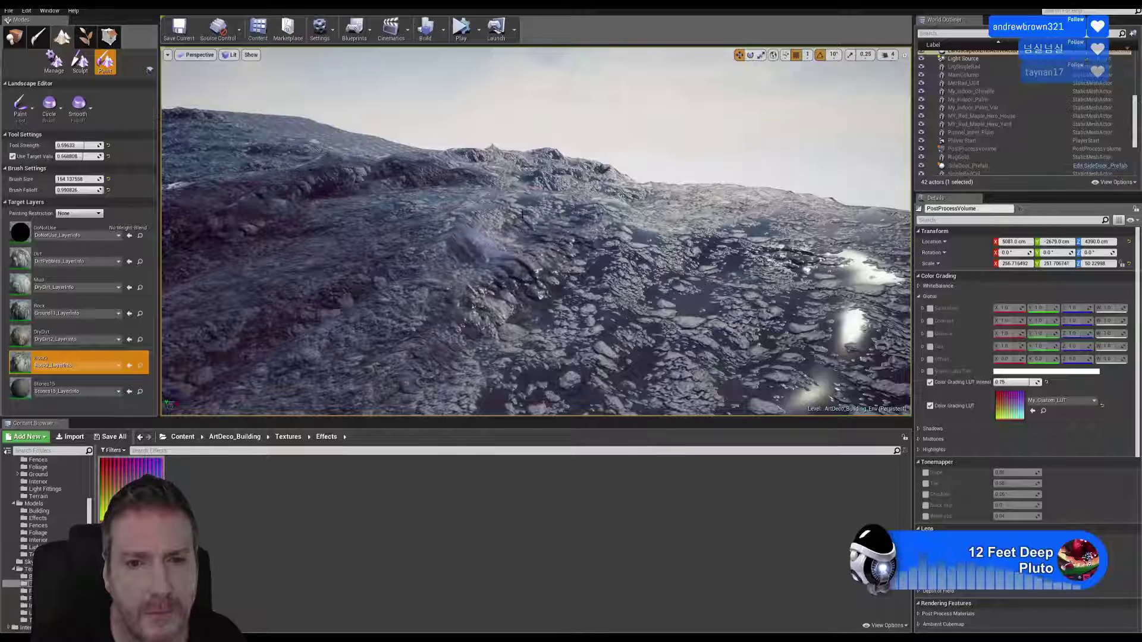
pyautogui.click(60, 389)
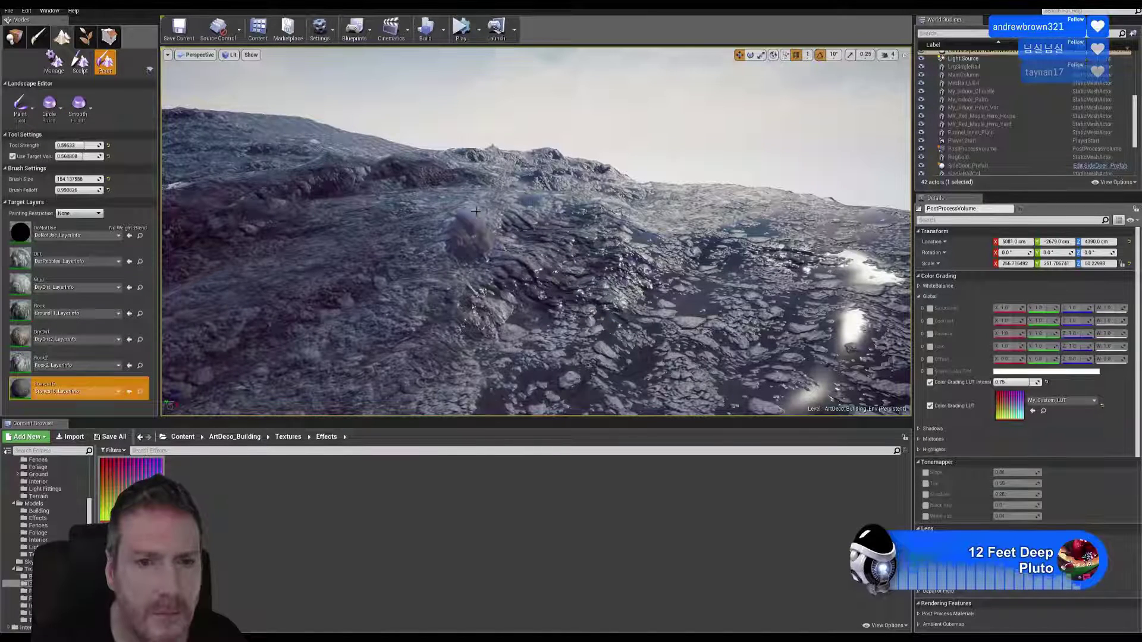
pyautogui.moveTo(536, 210); pyautogui.dragTo(467, 259)
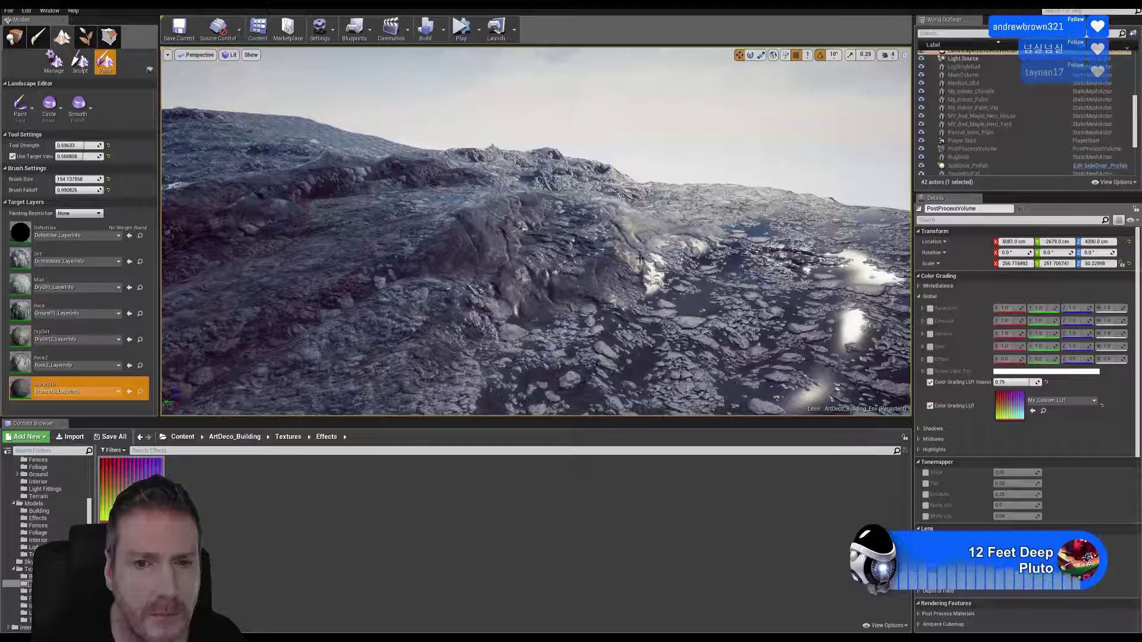
pyautogui.moveTo(640, 259)
pyautogui.mouseDown()
pyautogui.moveTo(574, 309)
pyautogui.moveTo(465, 320)
pyautogui.moveTo(414, 303)
pyautogui.moveTo(309, 365)
pyautogui.moveTo(279, 360)
pyautogui.moveTo(547, 222)
pyautogui.mouseUp()
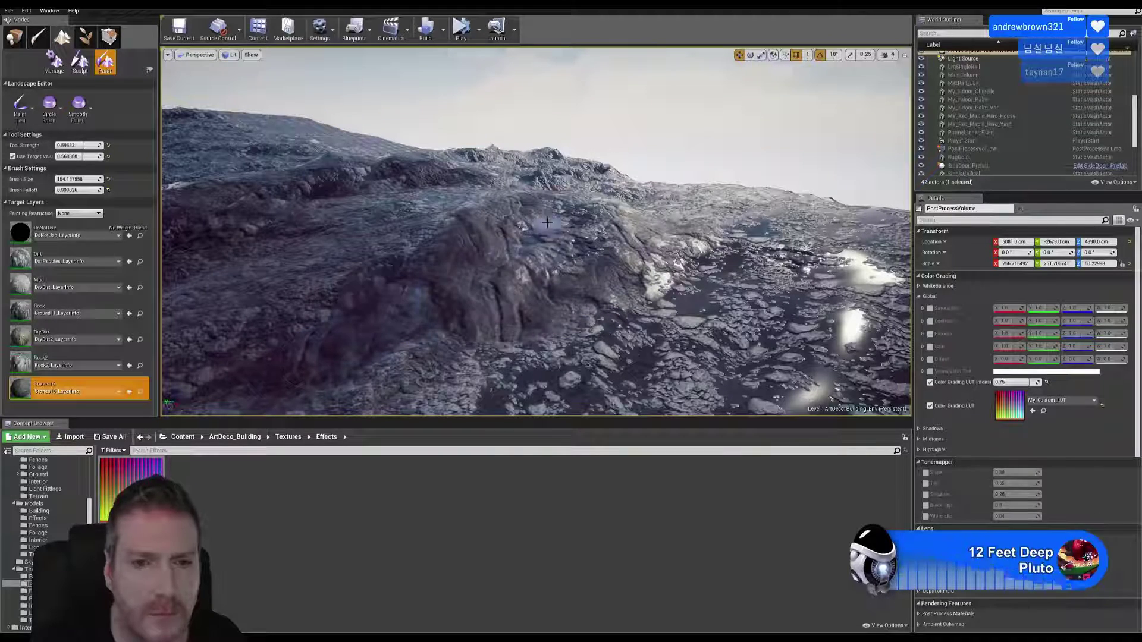
# - Extend the Stones15 layer along the spur's crest and over the rocky bank beyond the flat ground
pyautogui.moveTo(612, 223)
pyautogui.mouseDown(button='right')
pyautogui.moveTo(588, 223)
pyautogui.moveTo(611, 223)
pyautogui.mouseUp(button='right')
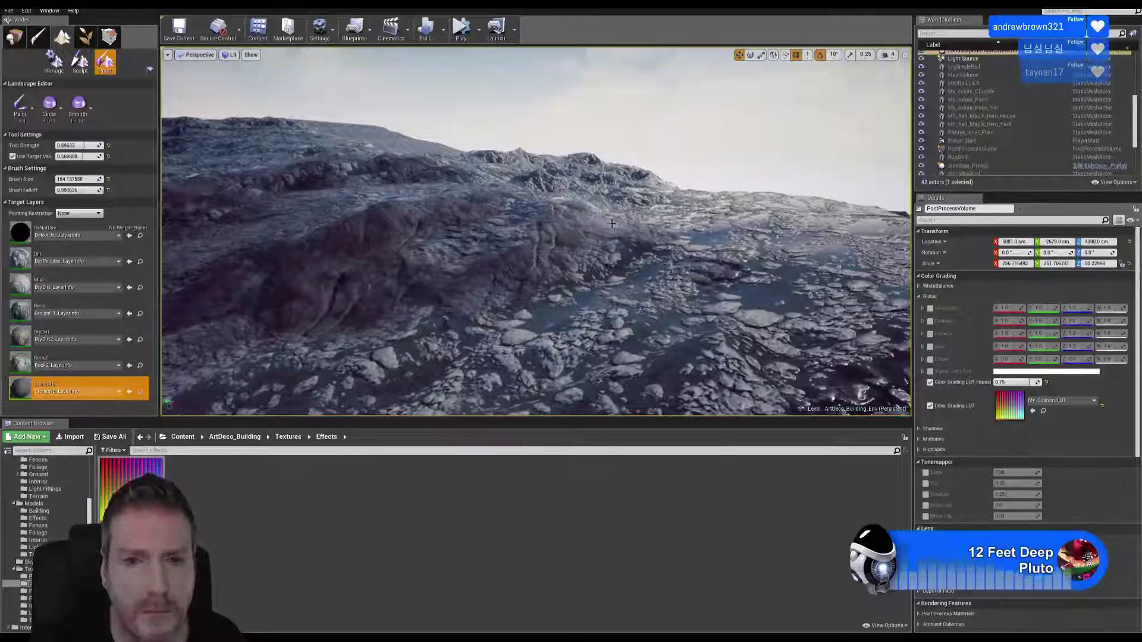
pyautogui.moveTo(672, 228)
pyautogui.mouseDown()
pyautogui.moveTo(631, 256)
pyautogui.moveTo(576, 206)
pyautogui.mouseUp()
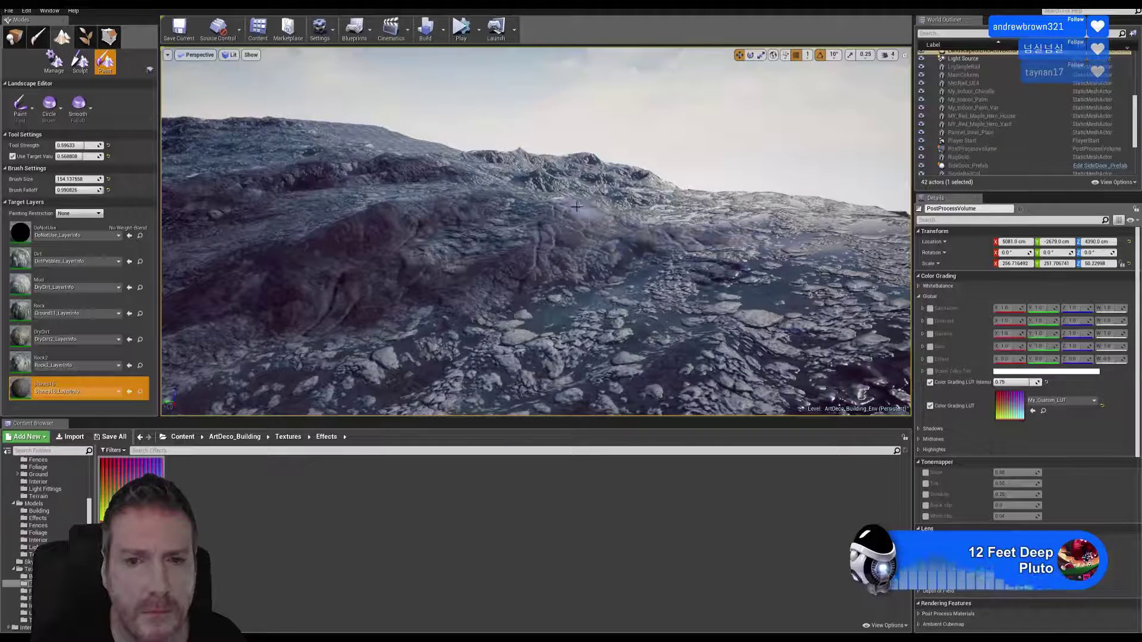
pyautogui.moveTo(581, 219)
pyautogui.mouseDown(button='right')
pyautogui.moveTo(568, 219)
pyautogui.moveTo(618, 231)
pyautogui.mouseUp(button='right')
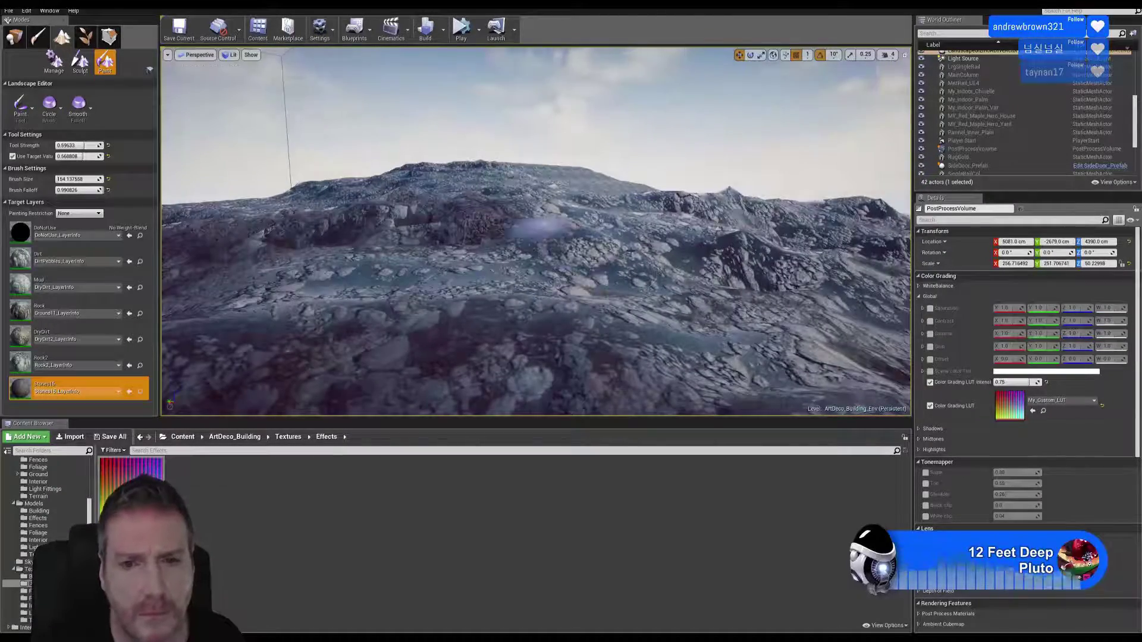
pyautogui.moveTo(631, 252)
pyautogui.mouseDown()
pyautogui.moveTo(553, 232)
pyautogui.moveTo(579, 239)
pyautogui.mouseUp()
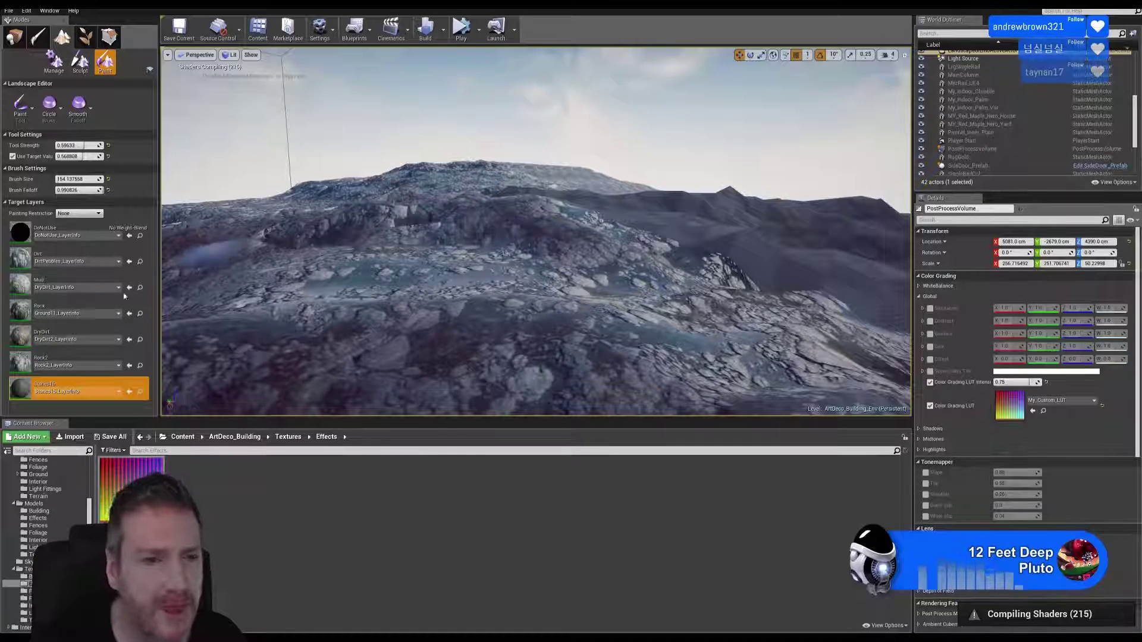
# - Paint the Mud layer over the blue-grey flat ground at the foot of the rocky bank
pyautogui.click(60, 286)
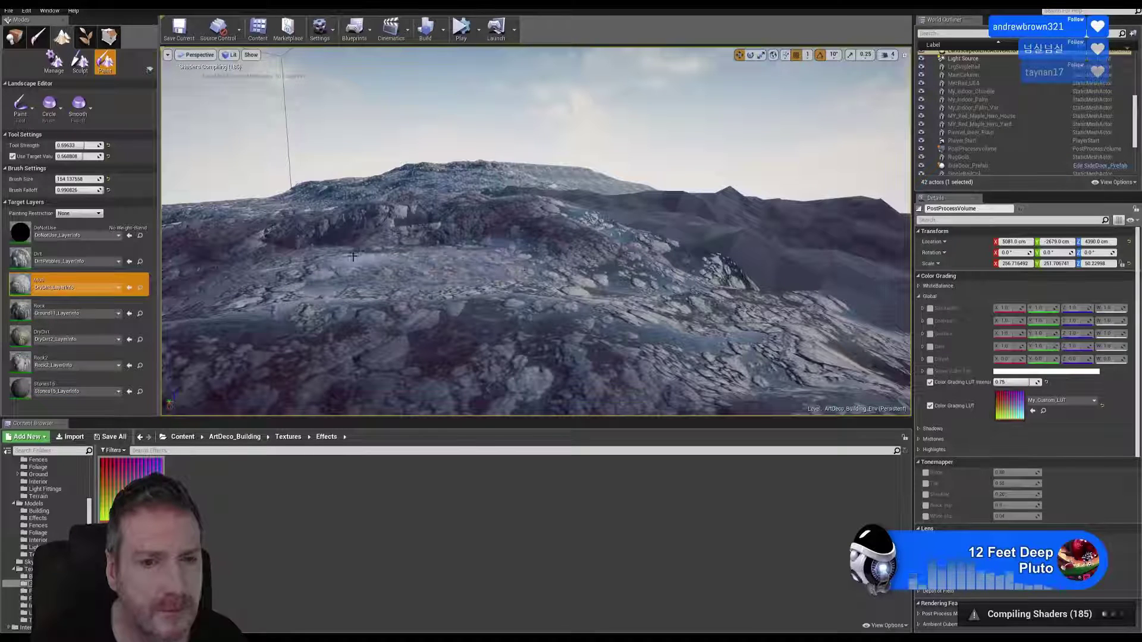
pyautogui.moveTo(620, 280)
pyautogui.mouseDown()
pyautogui.moveTo(581, 272)
pyautogui.moveTo(668, 279)
pyautogui.moveTo(516, 243)
pyautogui.moveTo(376, 293)
pyautogui.mouseUp()
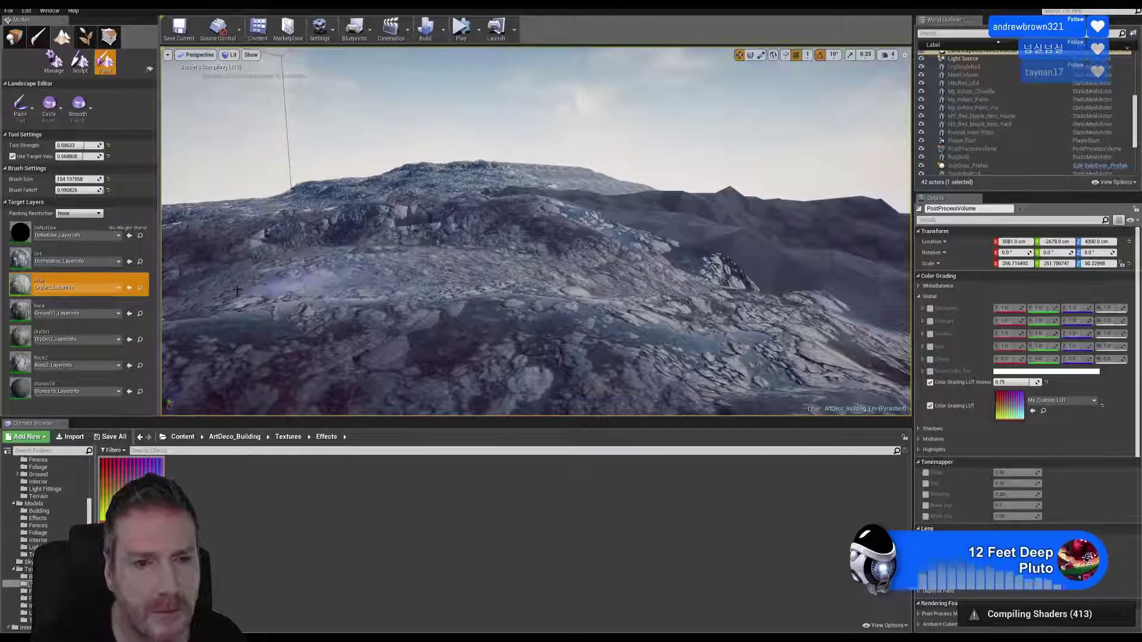
pyautogui.moveTo(566, 248)
pyautogui.mouseDown(button='right')
pyautogui.moveTo(579, 254)
pyautogui.moveTo(605, 233)
pyautogui.moveTo(575, 263)
pyautogui.mouseUp(button='right')
pyautogui.press('w')
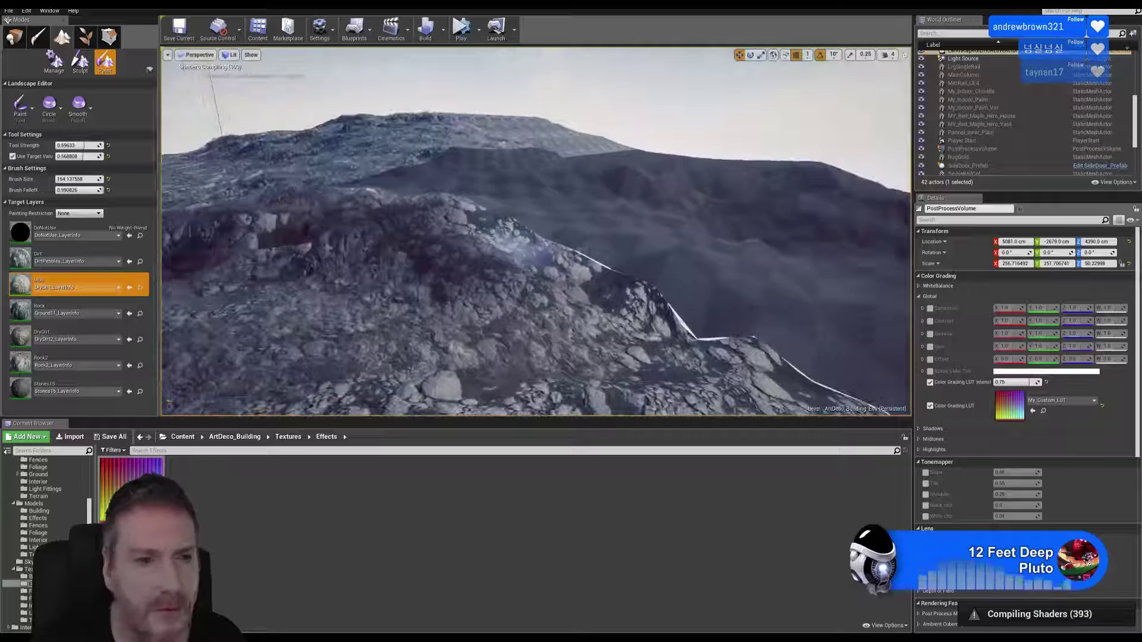
# - Paint the Stones15 layer over the steep rocky bank at the landscape's edge and the dark slopes around it
pyautogui.click(65, 388)
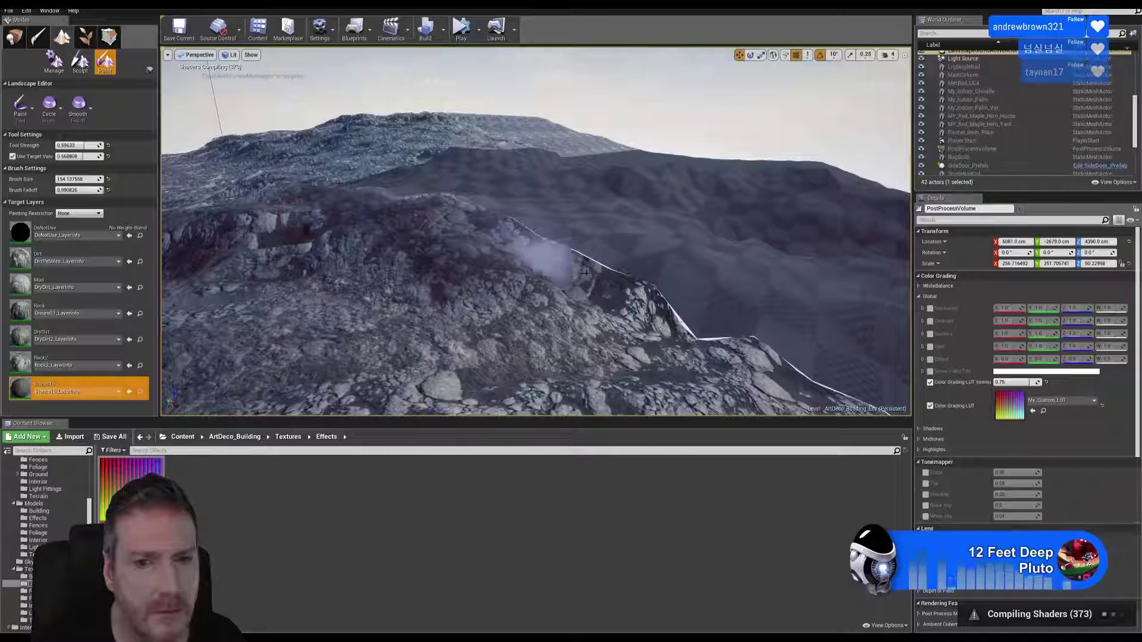
pyautogui.press('a')
pyautogui.moveTo(557, 315)
pyautogui.mouseDown(button='right')
pyautogui.moveTo(563, 294)
pyautogui.moveTo(437, 296)
pyautogui.moveTo(479, 292)
pyautogui.moveTo(524, 422)
pyautogui.mouseUp(button='right')
pyautogui.press('w')
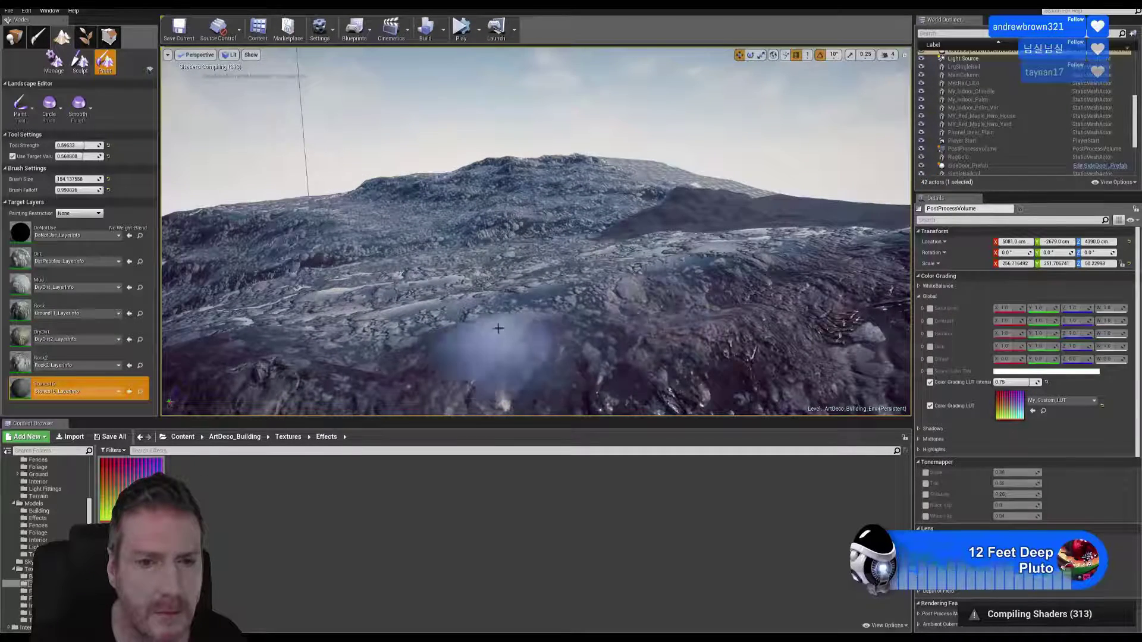
pyautogui.press('w')
pyautogui.moveTo(498, 328); pyautogui.dragTo(560, 348, button='right')
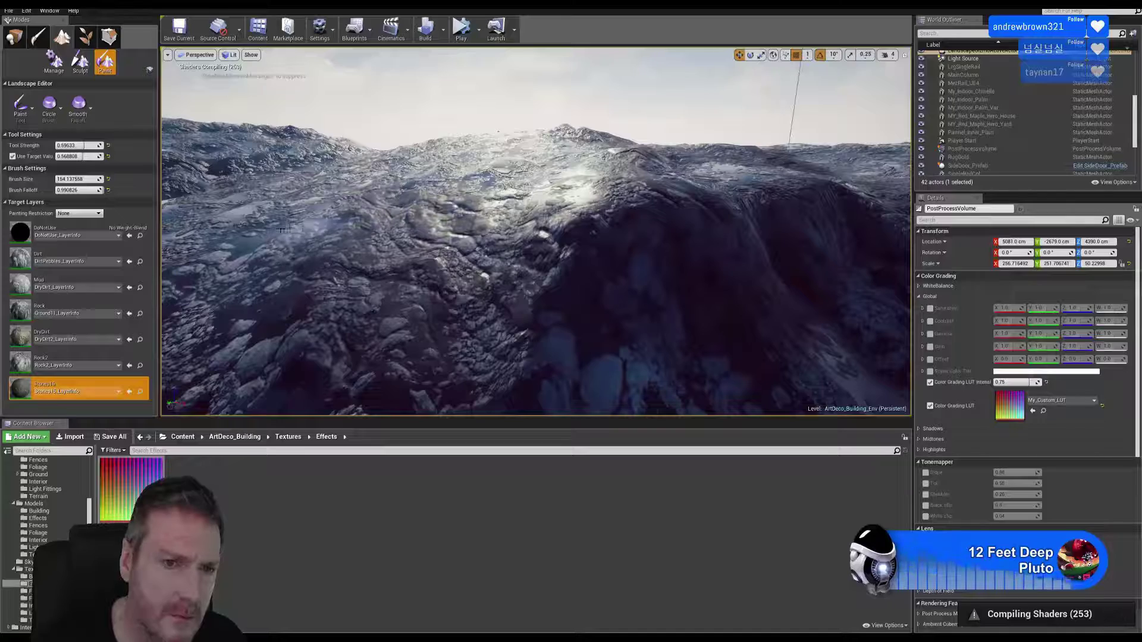
# - Paint the Rock2 layer over the loose stones on the sunlit slope beside the shadowed cliff
pyautogui.moveTo(331, 256)
pyautogui.mouseDown(button='right')
pyautogui.moveTo(329, 219)
pyautogui.moveTo(325, 241)
pyautogui.moveTo(343, 242)
pyautogui.moveTo(312, 248)
pyautogui.mouseUp(button='right')
pyautogui.press('w')
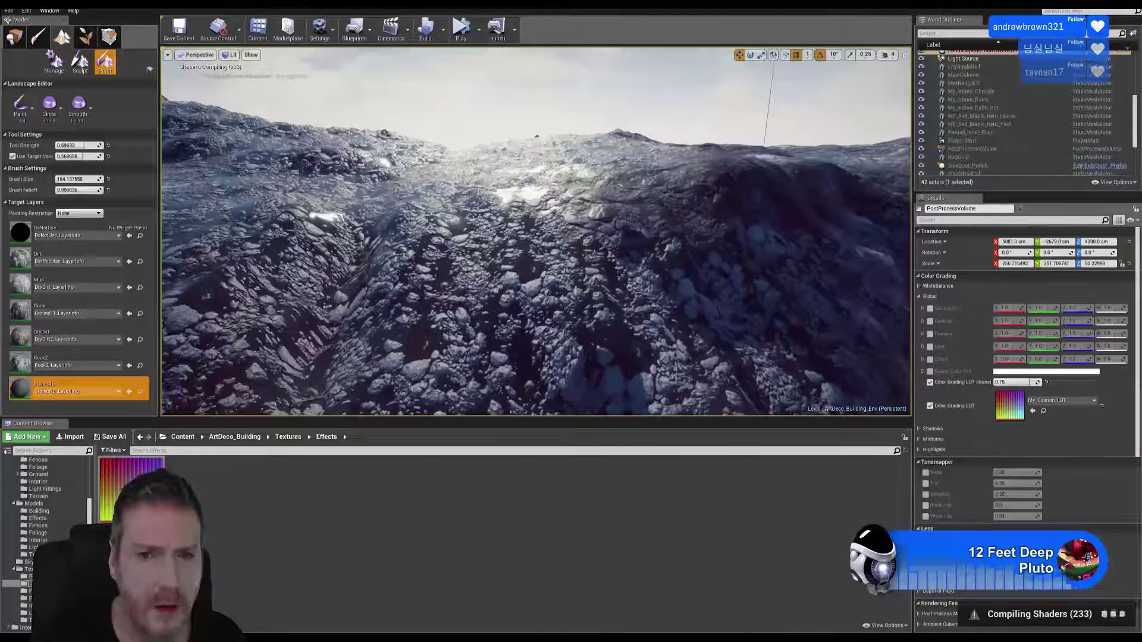
pyautogui.click(73, 360)
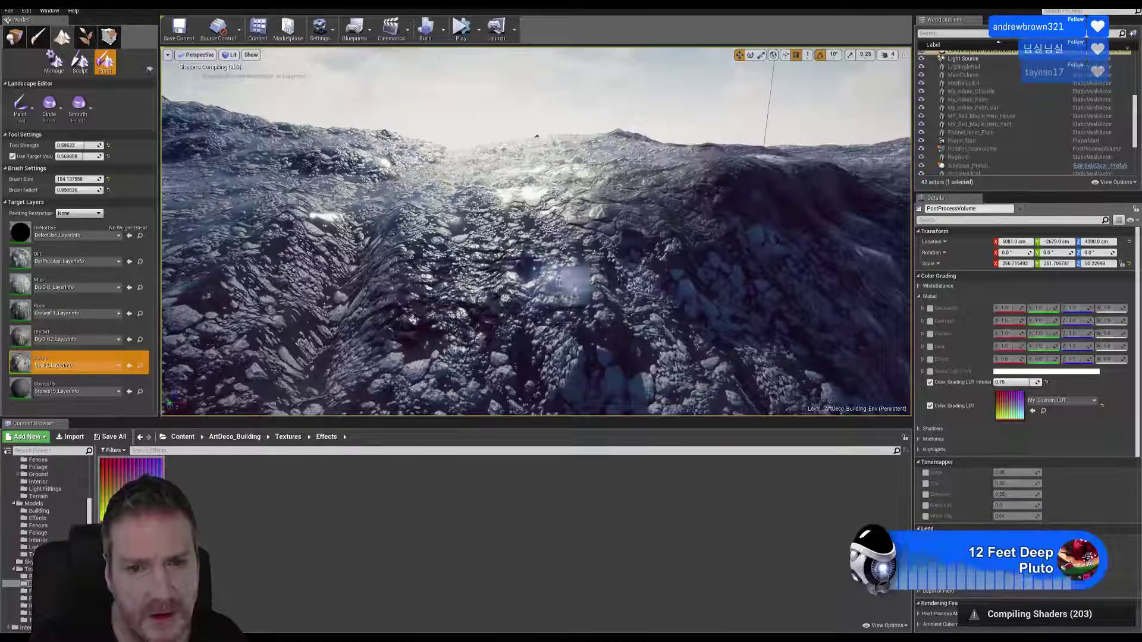
pyautogui.moveTo(484, 337)
pyautogui.mouseDown()
pyautogui.moveTo(630, 302)
pyautogui.moveTo(576, 366)
pyautogui.moveTo(651, 282)
pyautogui.moveTo(434, 343)
pyautogui.mouseUp()
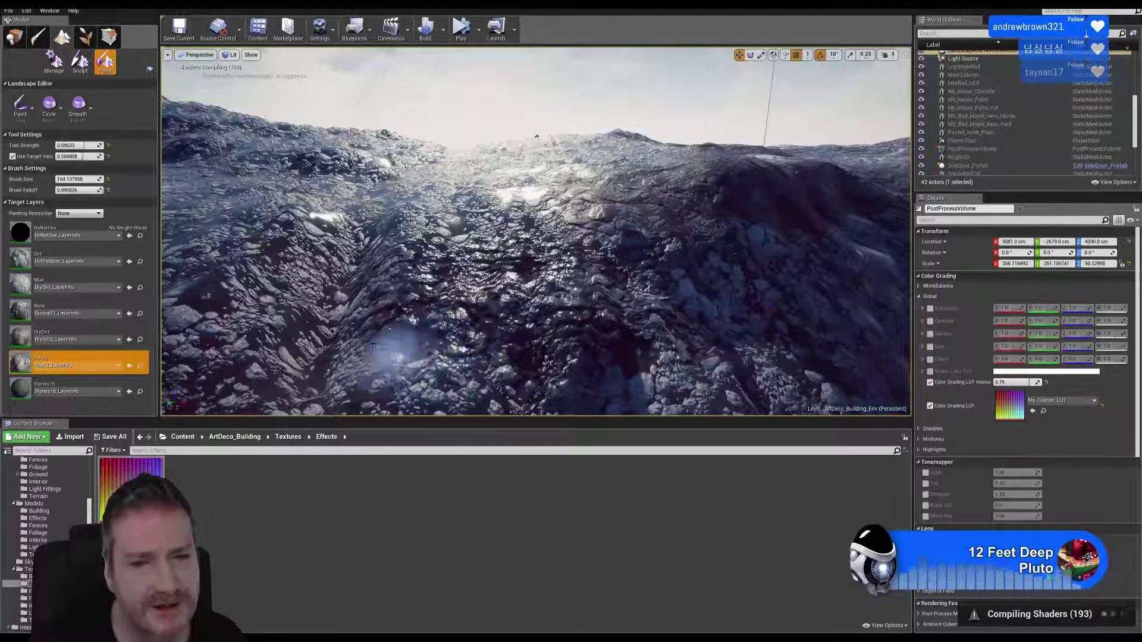
pyautogui.moveTo(527, 265); pyautogui.dragTo(552, 239, button='right')
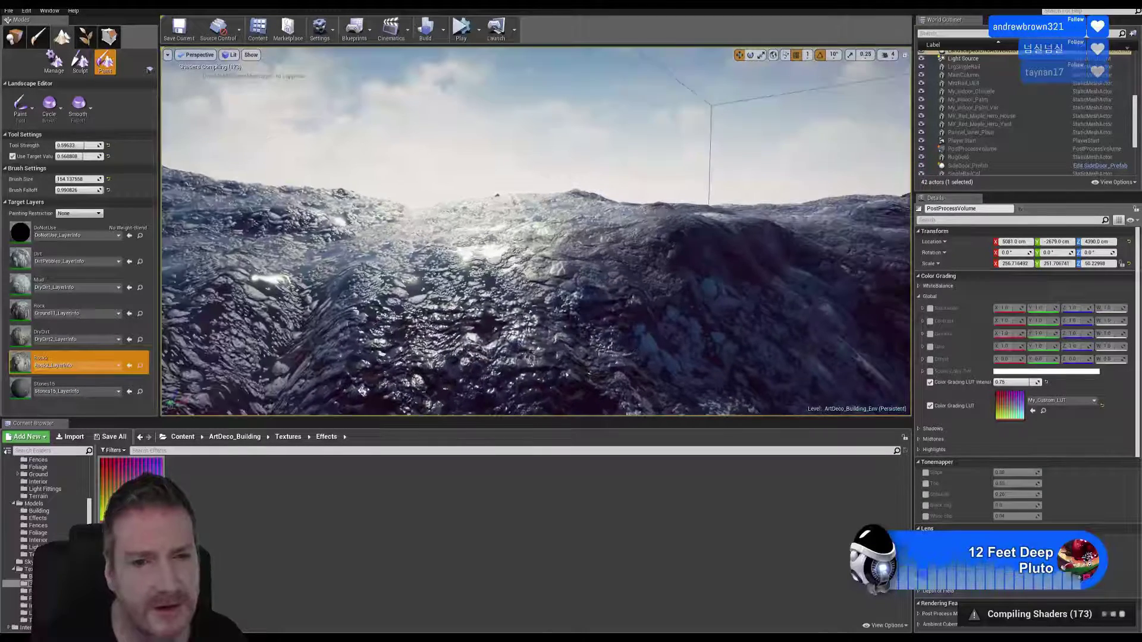
# - Paint the Mud layer across the sunlit slope and the upper ground beside the shadowed cliff
pyautogui.click(59, 288)
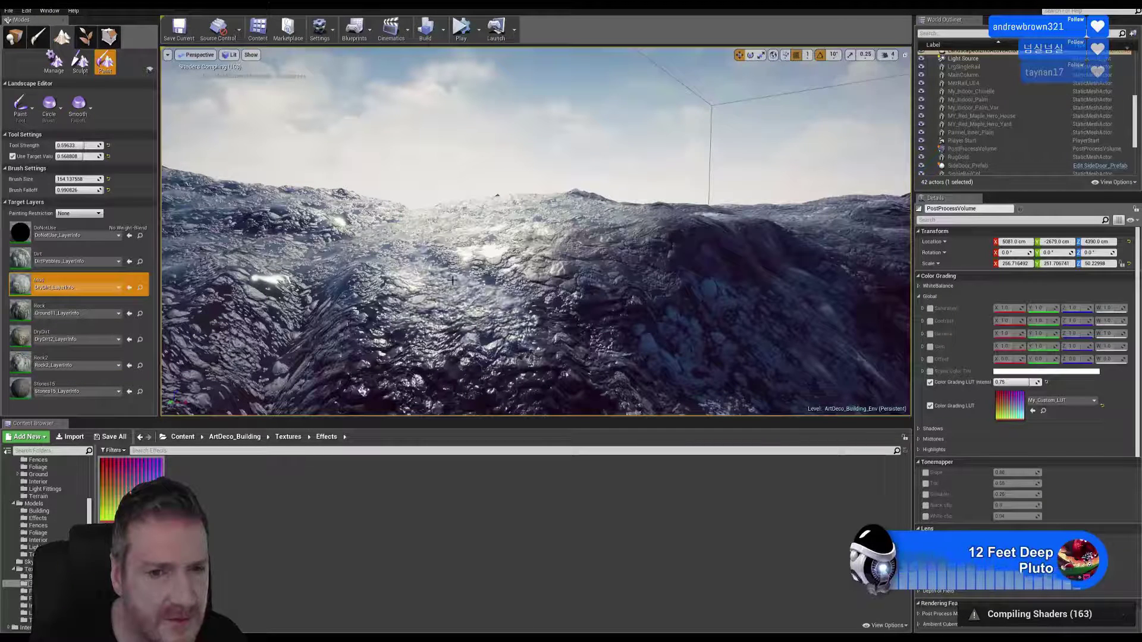
pyautogui.moveTo(452, 280)
pyautogui.mouseDown()
pyautogui.moveTo(553, 280)
pyautogui.moveTo(575, 238)
pyautogui.mouseUp()
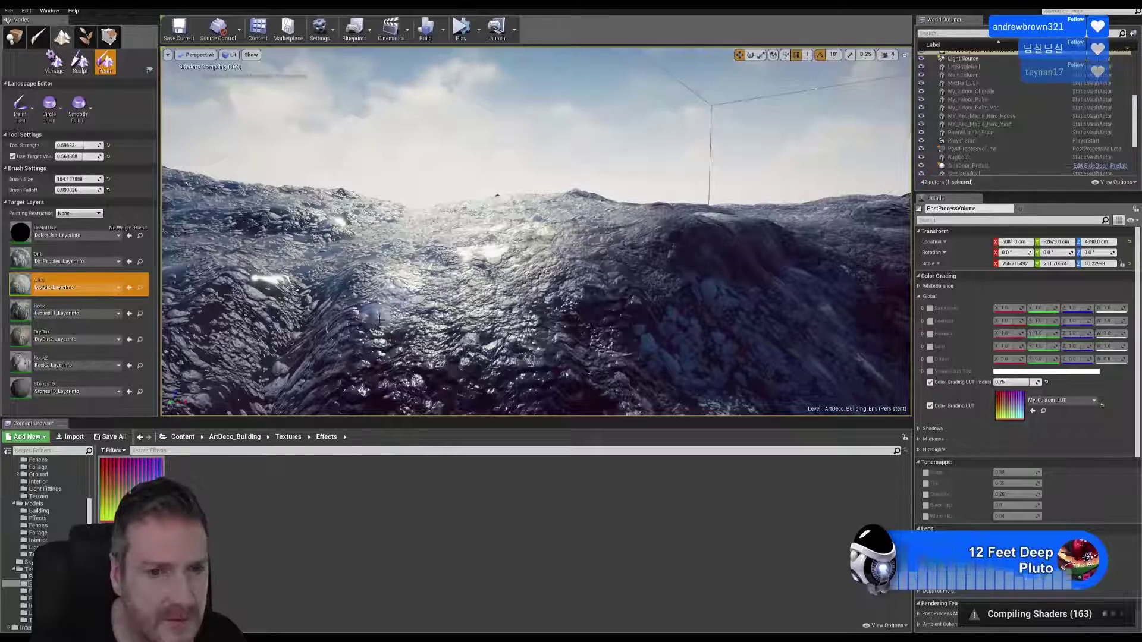
pyautogui.moveTo(402, 258); pyautogui.dragTo(438, 273, button='right')
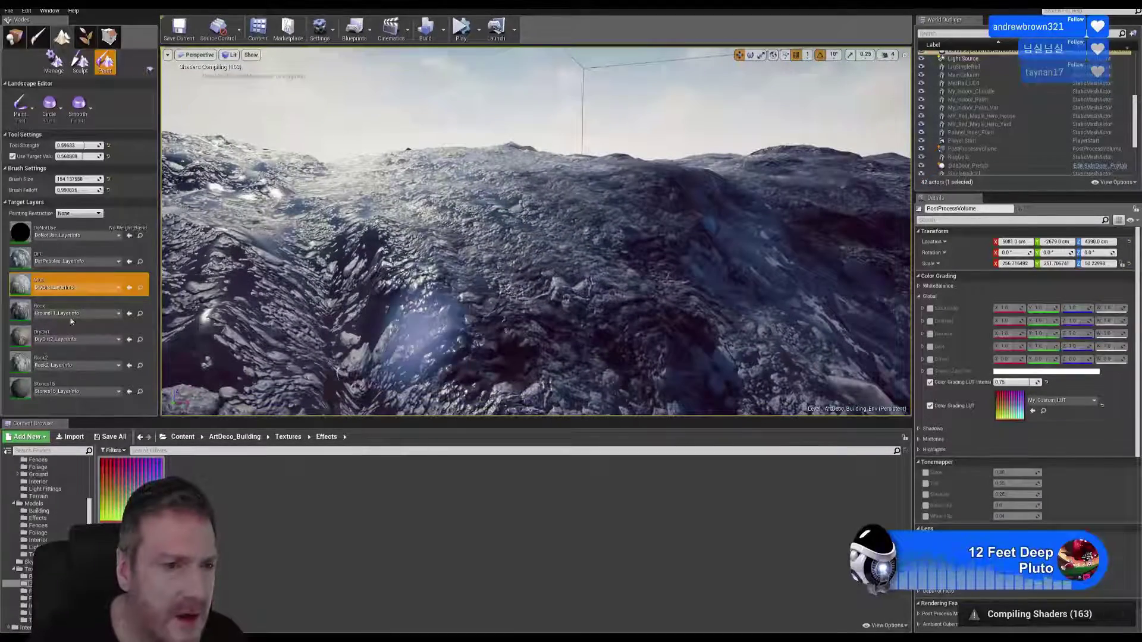
# - Paint the Stones15 layer over the steep sides of the gully running down the sunlit slope
pyautogui.click(65, 388)
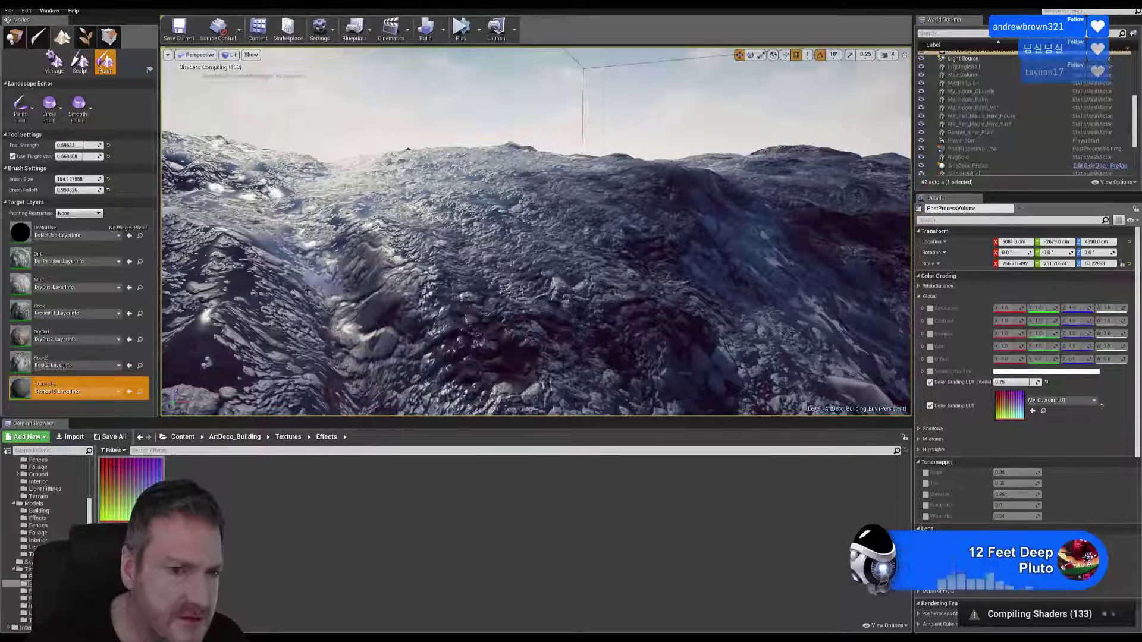
pyautogui.moveTo(307, 291)
pyautogui.mouseDown()
pyautogui.moveTo(259, 354)
pyautogui.moveTo(288, 301)
pyautogui.moveTo(313, 357)
pyautogui.moveTo(323, 256)
pyautogui.mouseUp()
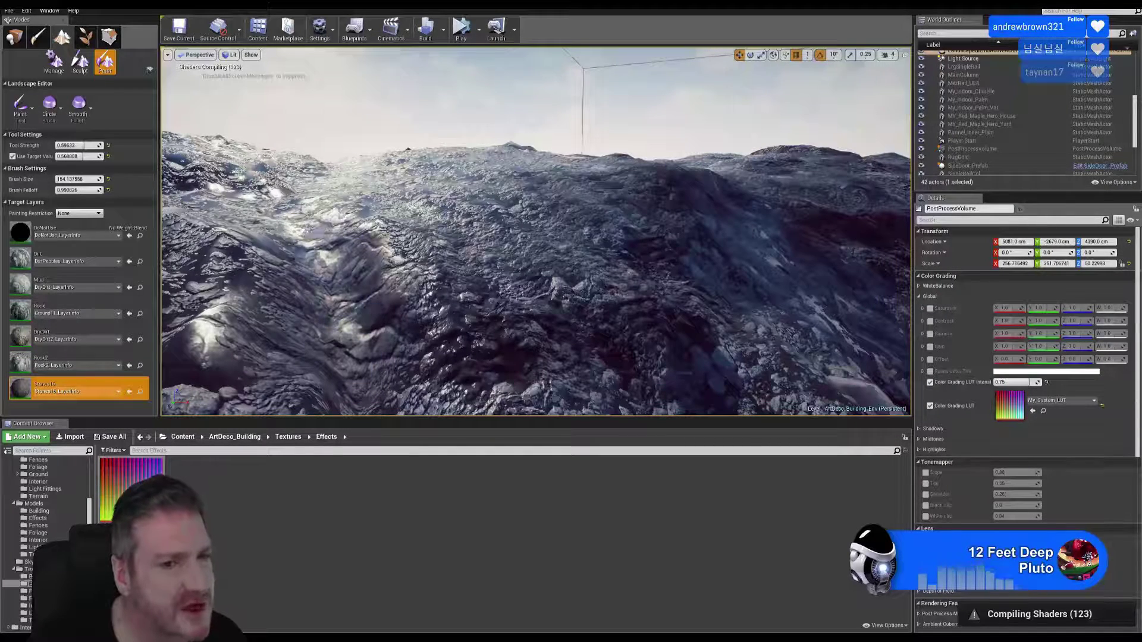
pyautogui.moveTo(271, 285); pyautogui.dragTo(355, 296, button='right')
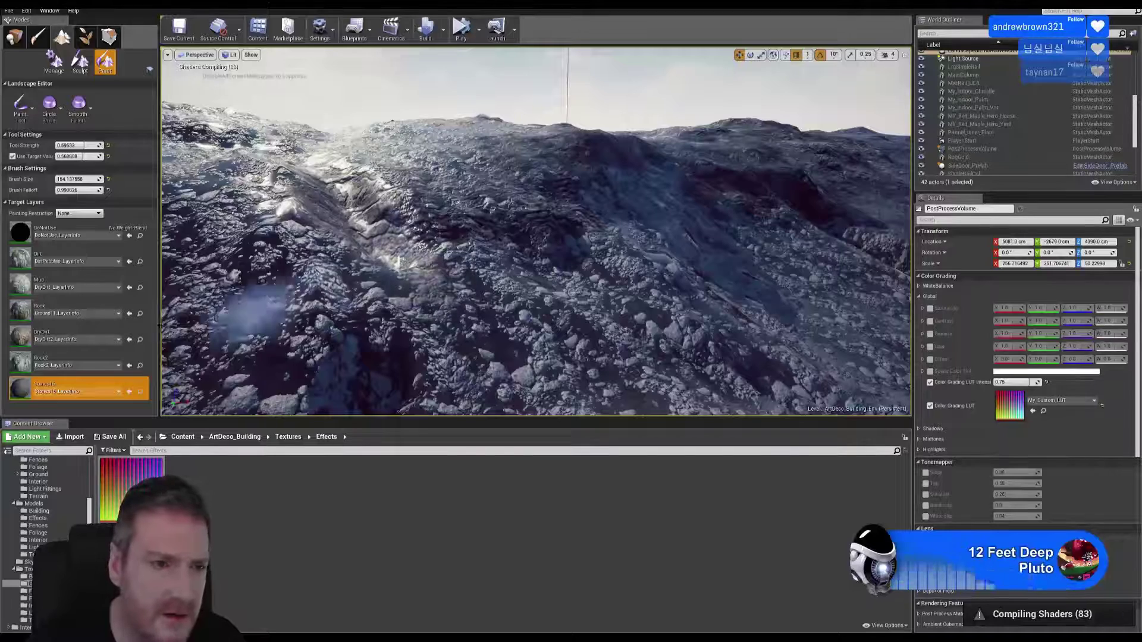
# - Paint the Rock2 layer over the boulder-covered ground below the gully
pyautogui.click(72, 361)
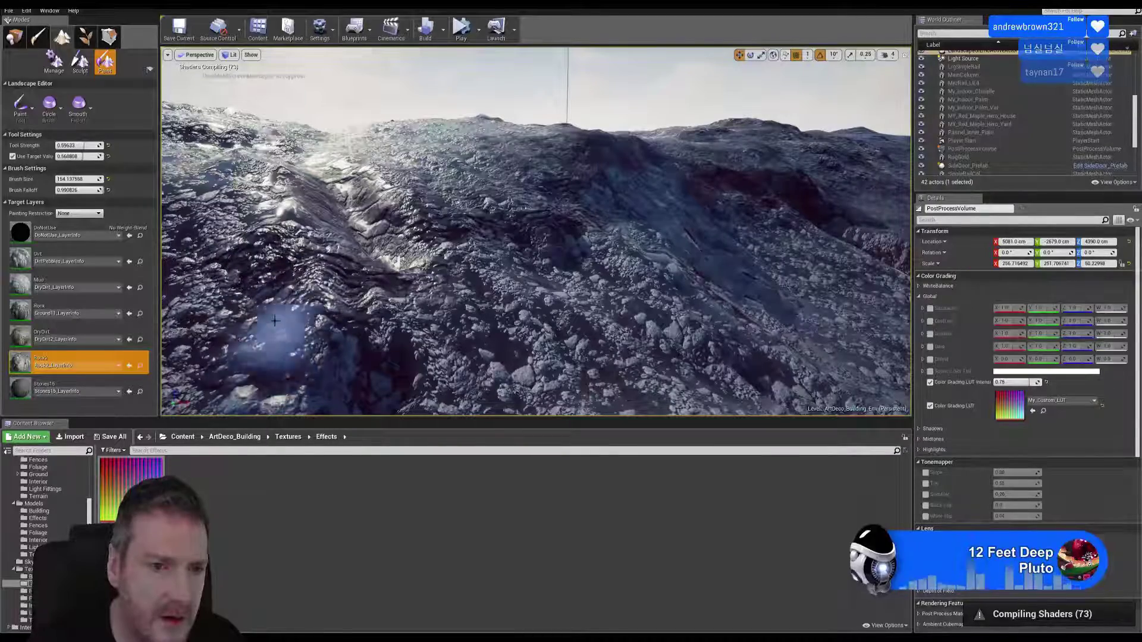
pyautogui.moveTo(547, 271)
pyautogui.mouseDown(button='right')
pyautogui.moveTo(511, 247)
pyautogui.moveTo(538, 243)
pyautogui.mouseUp(button='right')
pyautogui.press('w')
pyautogui.moveTo(536, 232); pyautogui.dragTo(419, 226, button='right')
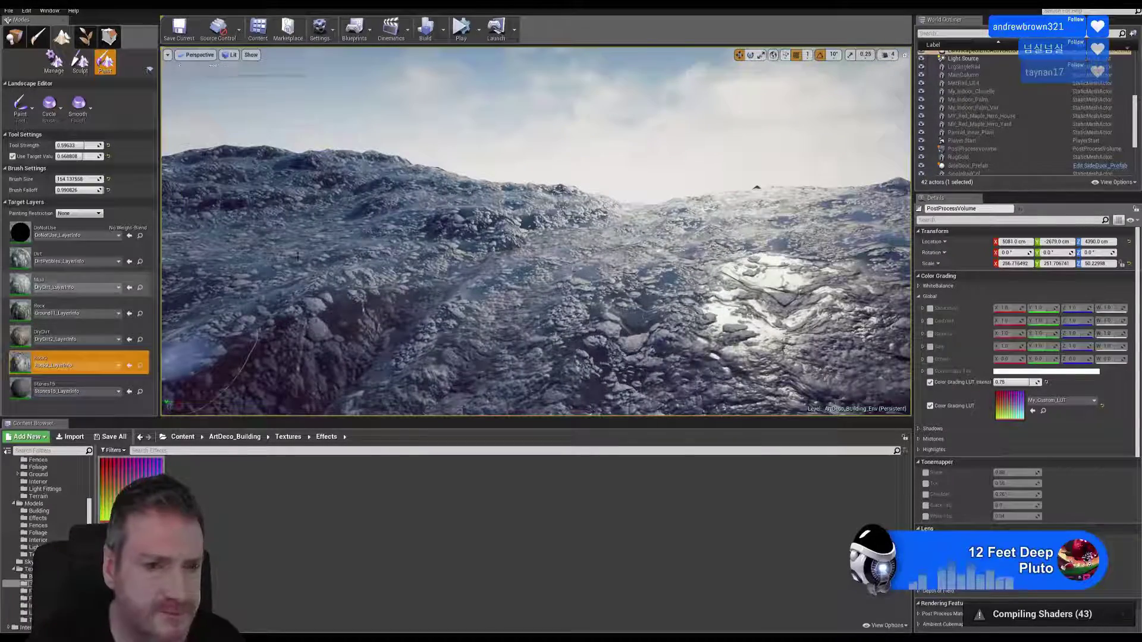
# - Paint the Mud layer over the stony ground around the trench, the ridge slopes and the hillside beside the shadowed cliff
pyautogui.click(59, 284)
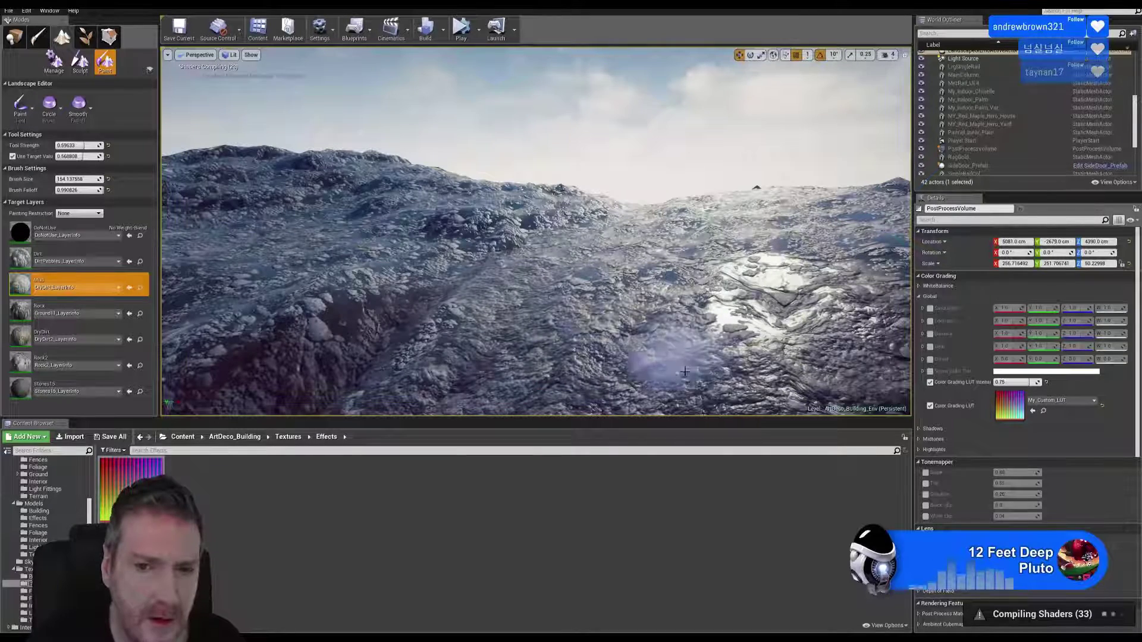
pyautogui.moveTo(604, 362); pyautogui.dragTo(549, 370, button='right')
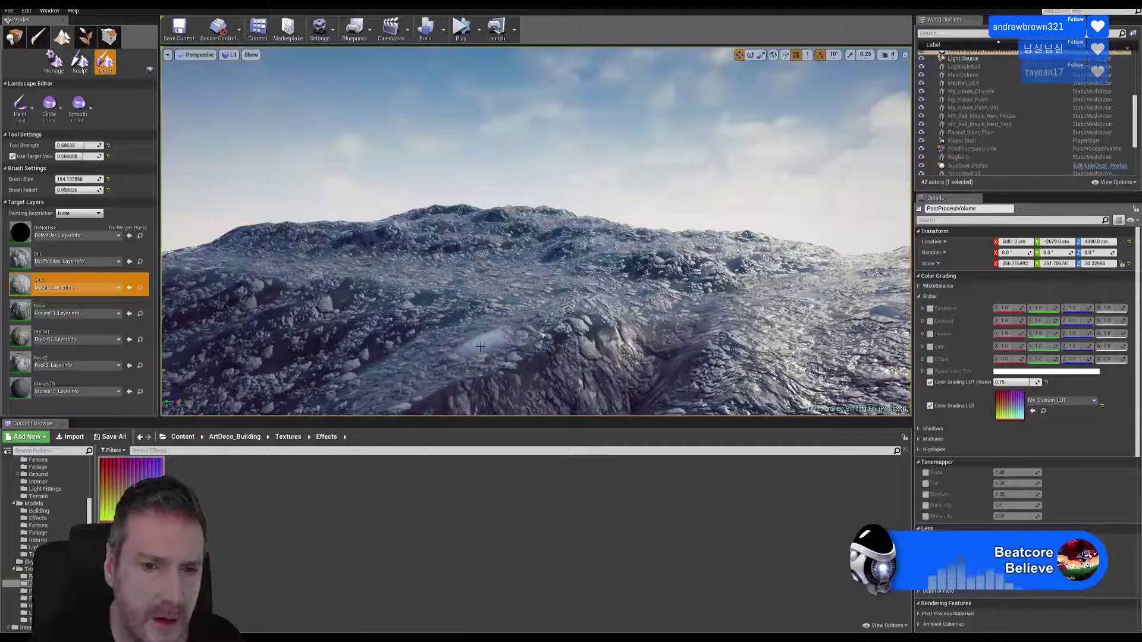
pyautogui.moveTo(476, 342); pyautogui.dragTo(470, 378, button='right')
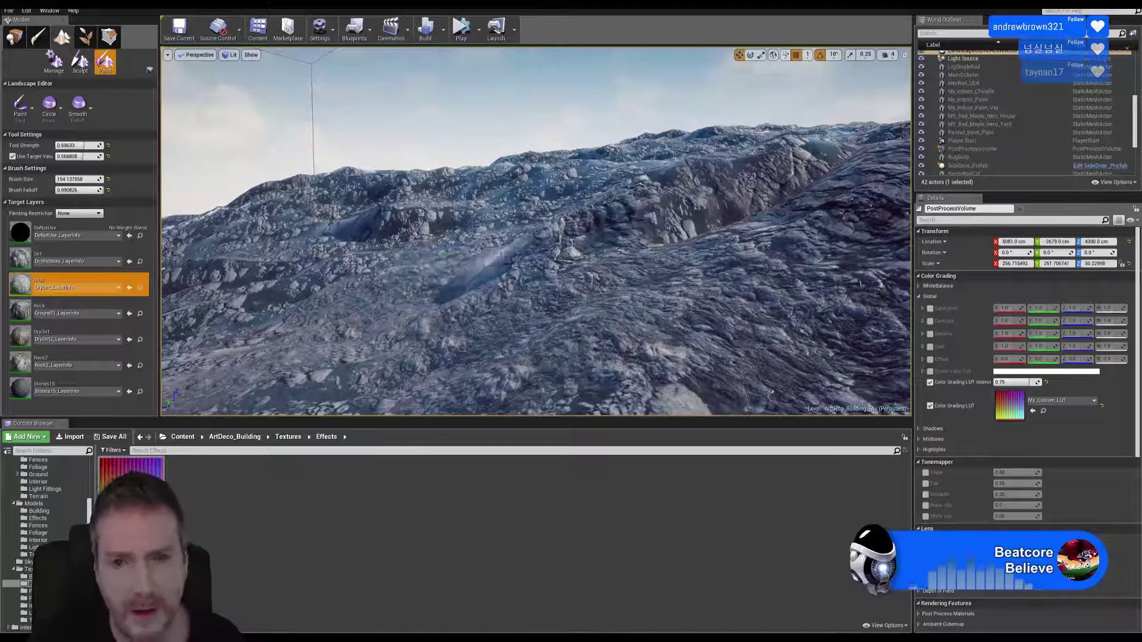
pyautogui.moveTo(550, 269)
pyautogui.mouseDown(button='right')
pyautogui.moveTo(558, 297)
pyautogui.moveTo(680, 299)
pyautogui.mouseUp(button='right')
pyautogui.press('w')
pyautogui.press('w')
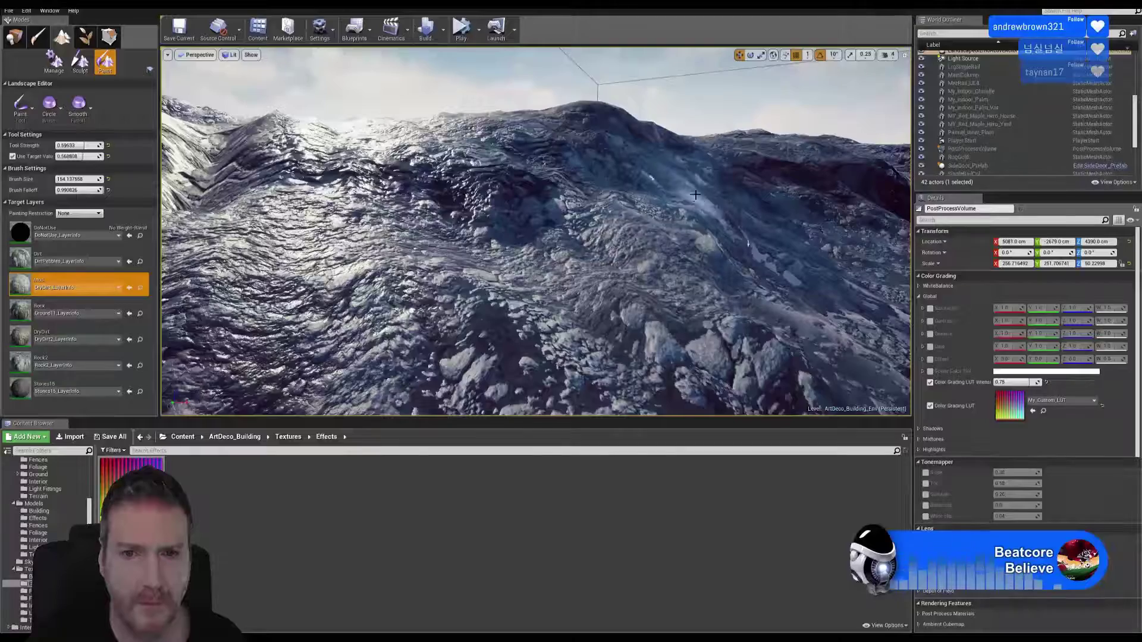
# - Paint the Mud layer over the rocky hillside, the shadowed ridges and the boulder-strewn slope above the tree
pyautogui.moveTo(680, 195)
pyautogui.mouseDown(button='right')
pyautogui.moveTo(643, 197)
pyautogui.moveTo(702, 193)
pyautogui.moveTo(696, 237)
pyautogui.mouseUp(button='right')
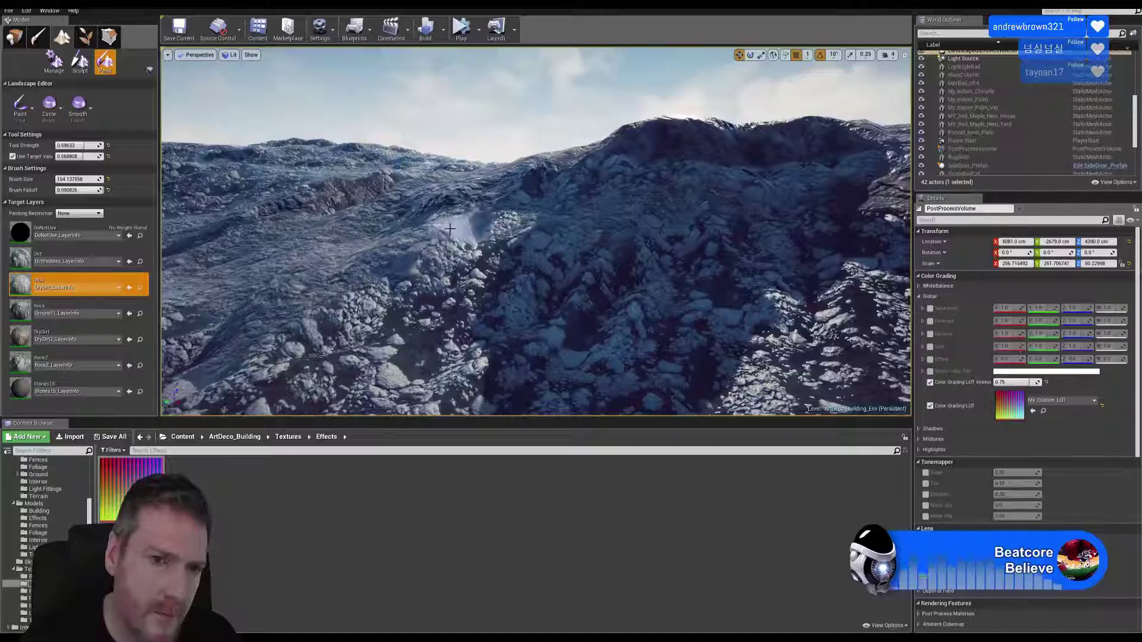
pyautogui.moveTo(386, 232); pyautogui.dragTo(411, 226, button='right')
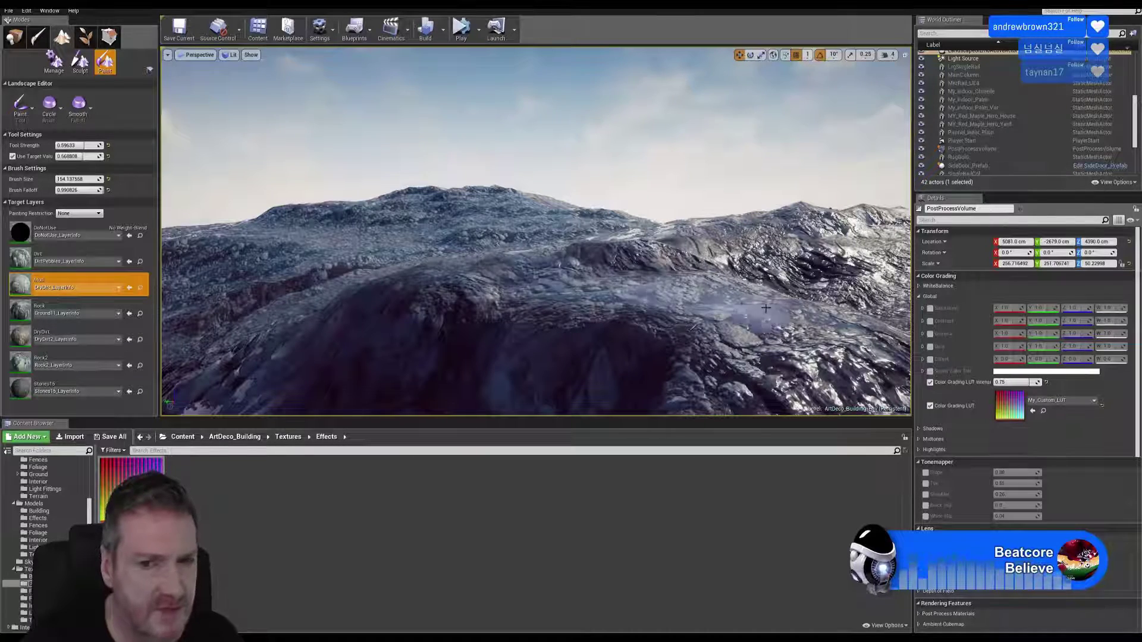
pyautogui.moveTo(559, 290); pyautogui.dragTo(530, 289, button='right')
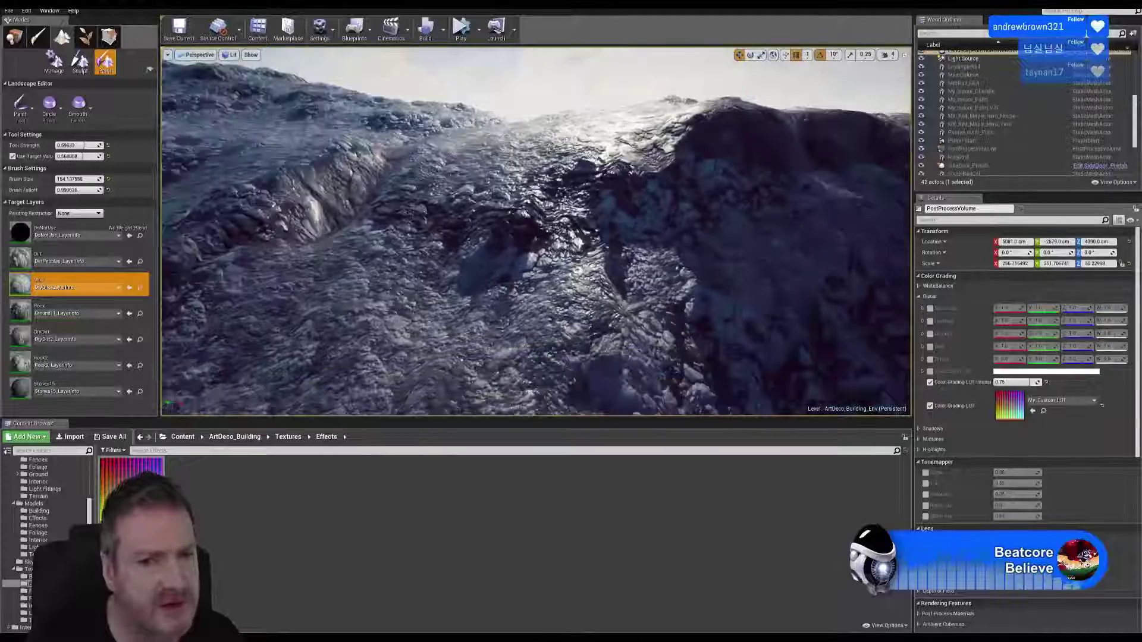
pyautogui.moveTo(447, 229); pyautogui.dragTo(443, 229, button='right')
pyautogui.moveTo(383, 131); pyautogui.dragTo(382, 130, button='right')
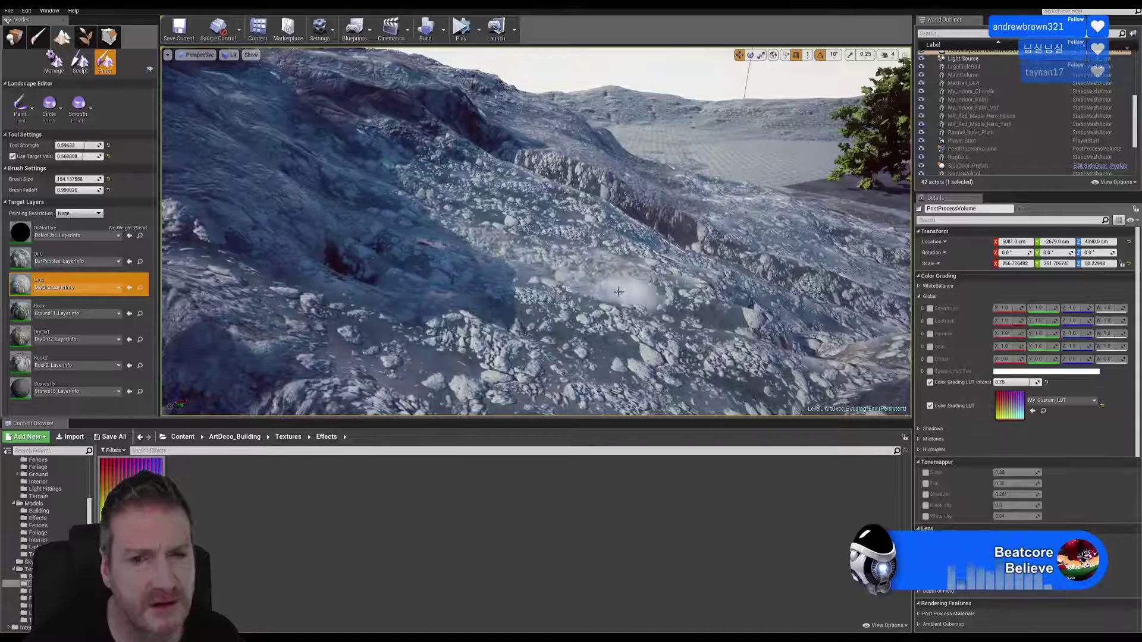
pyautogui.moveTo(619, 291)
pyautogui.mouseDown()
pyautogui.moveTo(498, 263)
pyautogui.moveTo(489, 291)
pyautogui.moveTo(636, 343)
pyautogui.moveTo(683, 342)
pyautogui.moveTo(535, 369)
pyautogui.moveTo(331, 319)
pyautogui.moveTo(497, 357)
pyautogui.moveTo(694, 325)
pyautogui.mouseUp()
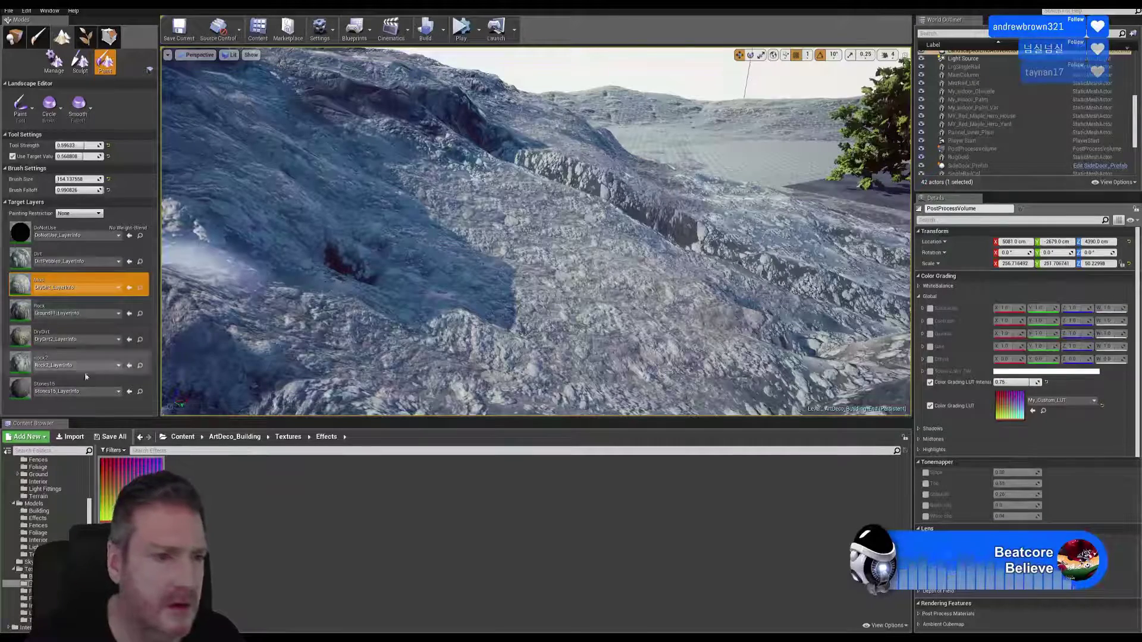
# - Paint patches of the DryDirt layer across the muddy slope and the shaded hollow beside it
pyautogui.click(77, 336)
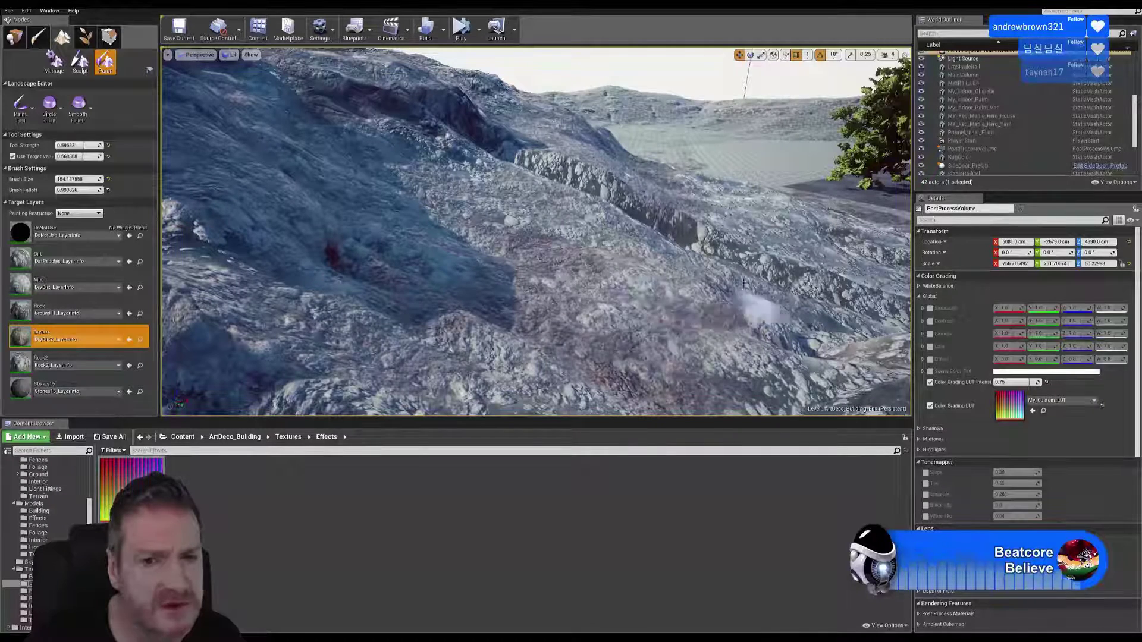
pyautogui.moveTo(414, 165)
pyautogui.mouseDown()
pyautogui.moveTo(329, 183)
pyautogui.moveTo(293, 300)
pyautogui.moveTo(401, 352)
pyautogui.mouseUp()
pyautogui.moveTo(691, 319)
pyautogui.mouseDown(button='right')
pyautogui.moveTo(524, 401)
pyautogui.moveTo(603, 348)
pyautogui.moveTo(494, 318)
pyautogui.mouseUp(button='right')
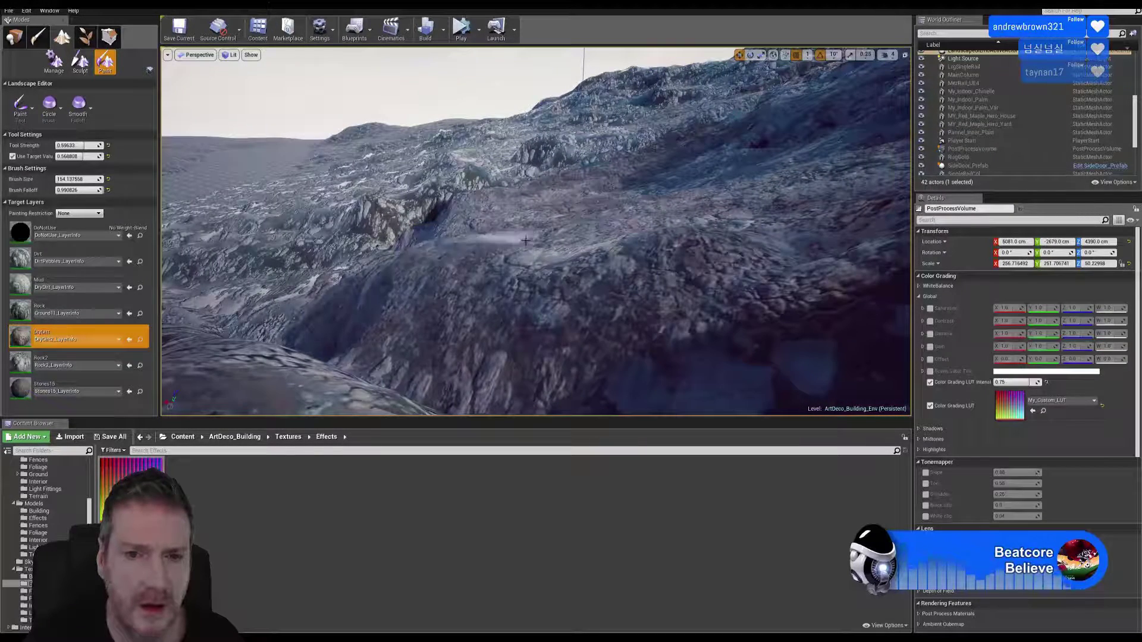
pyautogui.moveTo(525, 240)
pyautogui.mouseDown(button='right')
pyautogui.moveTo(515, 221)
pyautogui.moveTo(387, 153)
pyautogui.mouseUp(button='right')
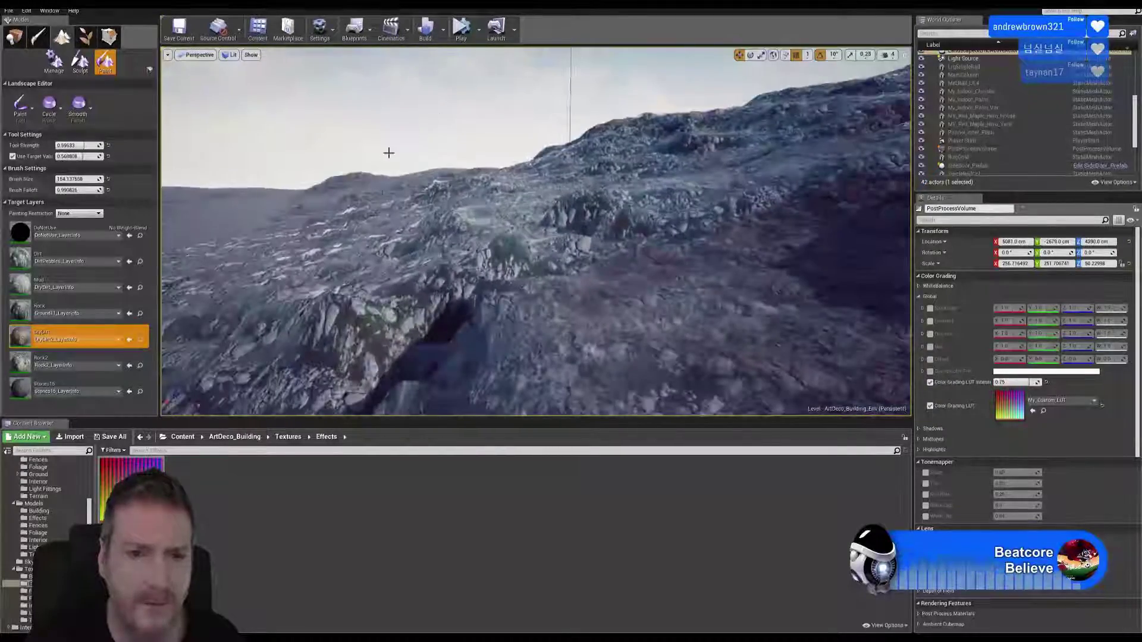
# - Paint the Rock2 layer around the rims of the pits and the Stones15 layer over the ridge beside the nearest pit
pyautogui.click(71, 361)
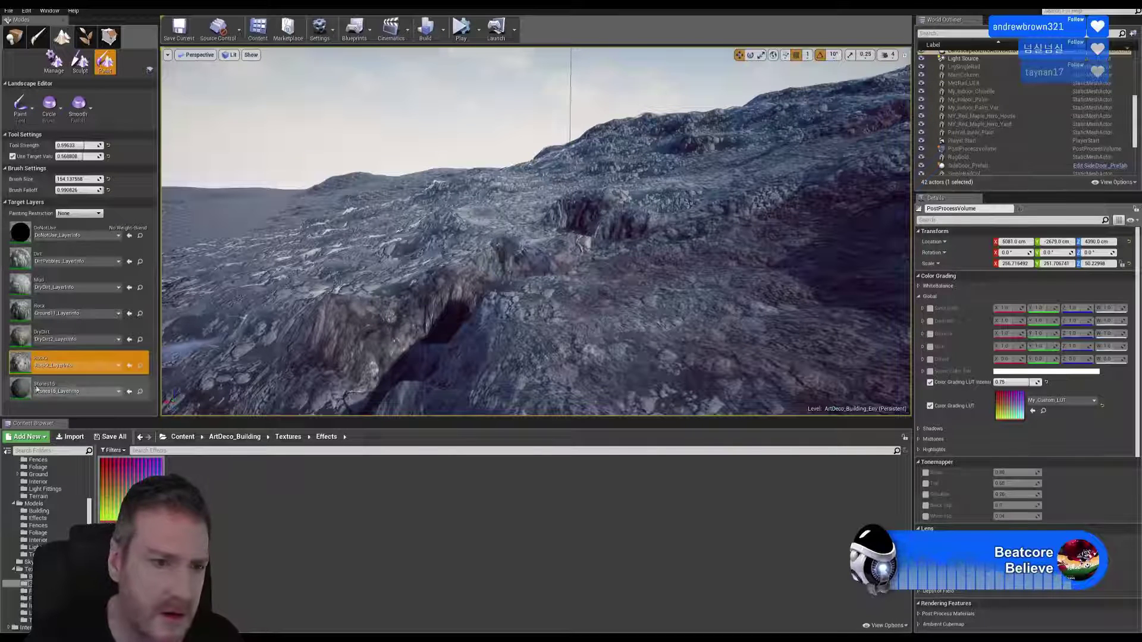
pyautogui.click(68, 385)
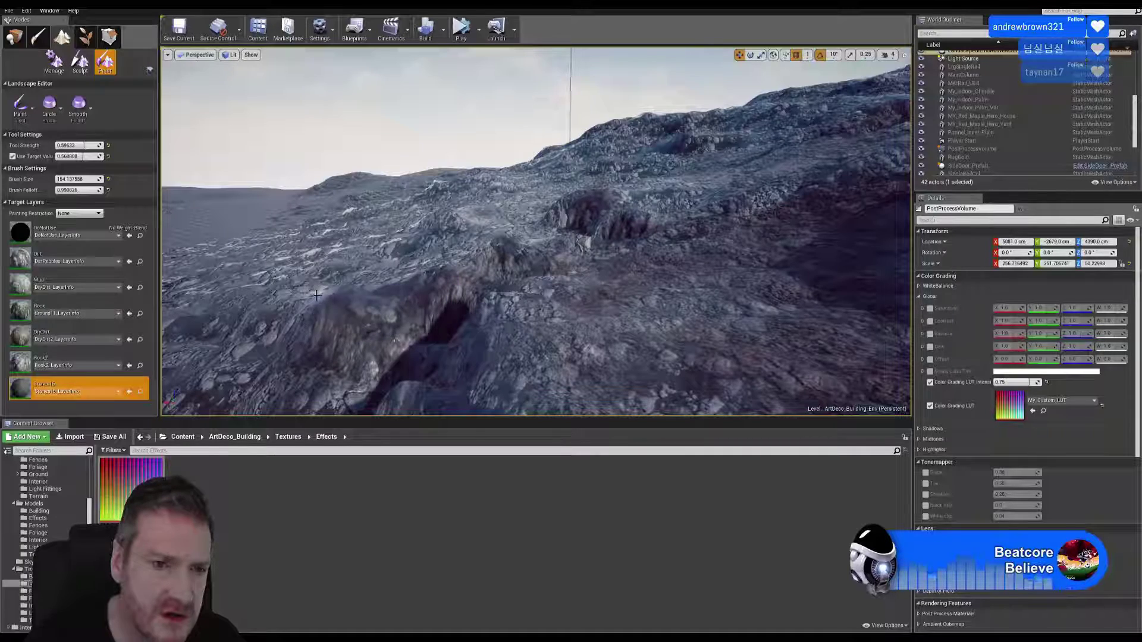
pyautogui.press('a')
pyautogui.moveTo(589, 243)
pyautogui.mouseDown(button='right')
pyautogui.moveTo(708, 252)
pyautogui.moveTo(675, 246)
pyautogui.mouseUp(button='right')
pyautogui.press('w')
pyautogui.press('s')
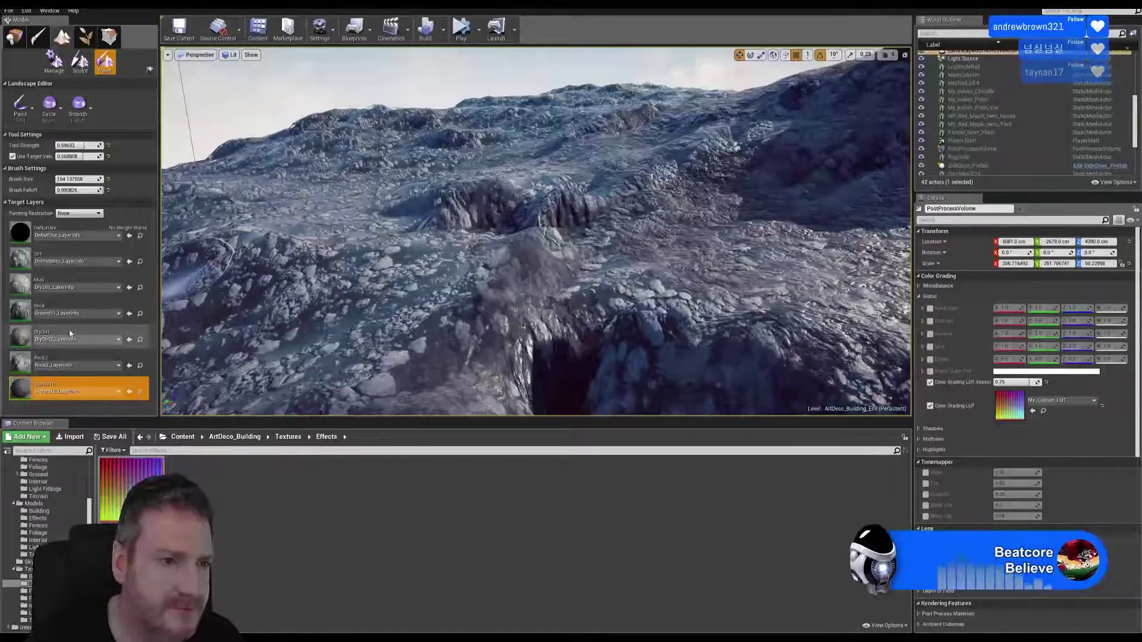
# - Paint the Mud layer over the loose stony ground next to the pit and its ridge
pyautogui.click(69, 280)
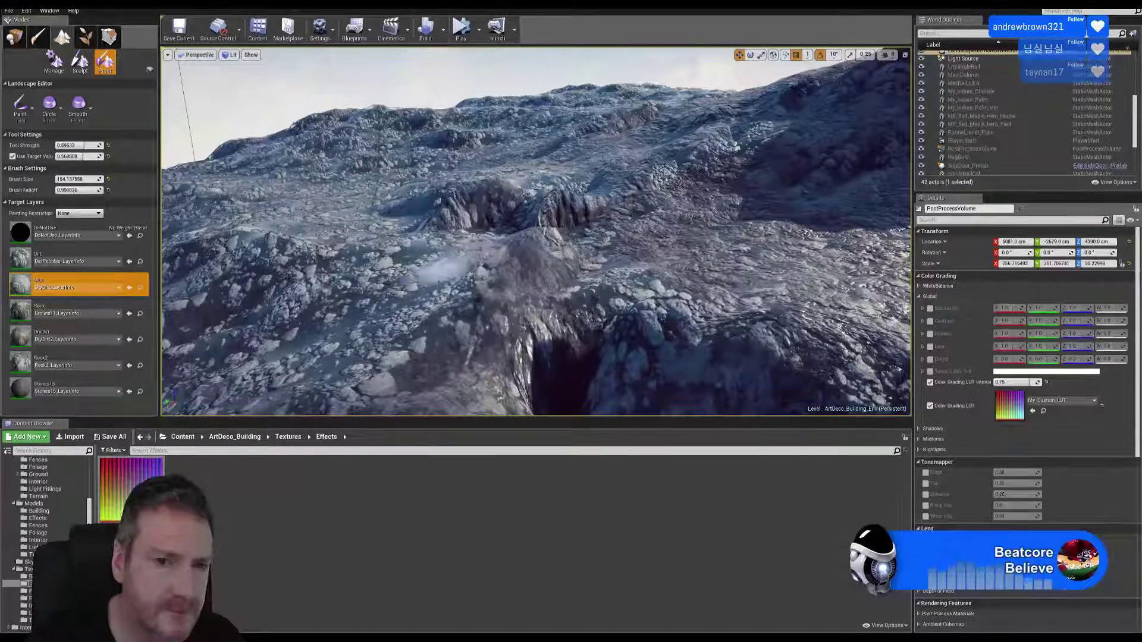
pyautogui.moveTo(371, 290)
pyautogui.mouseDown()
pyautogui.moveTo(262, 375)
pyautogui.moveTo(377, 374)
pyautogui.moveTo(428, 255)
pyautogui.mouseUp()
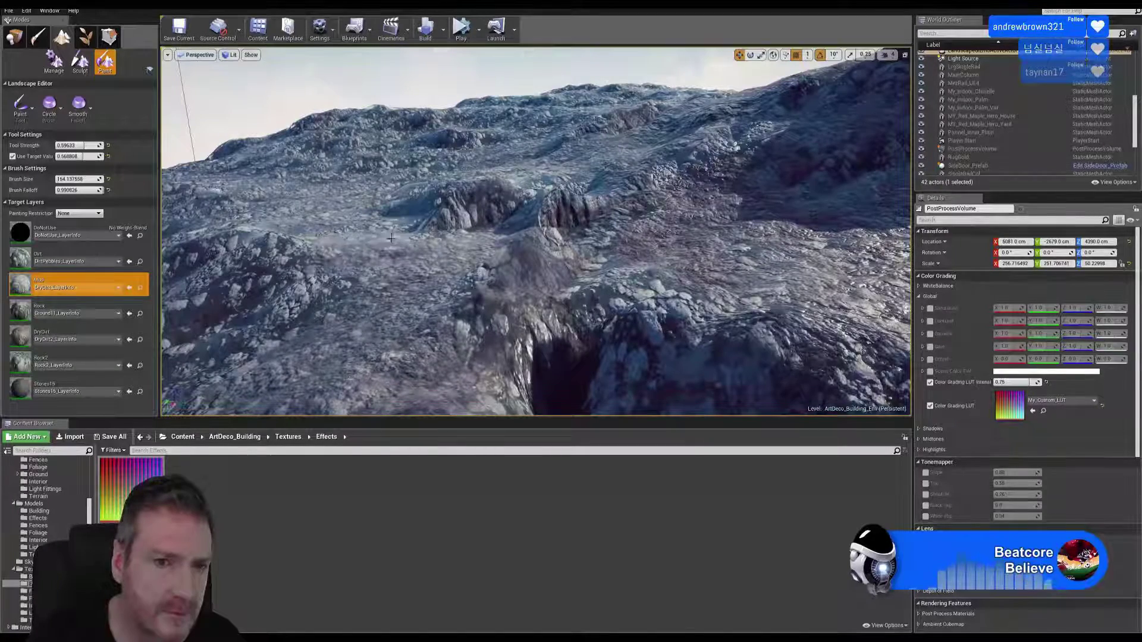
pyautogui.moveTo(333, 332); pyautogui.dragTo(304, 319, button='right')
pyautogui.press('a')
# - Paint the Rock2 layer over the rocky outcrop and the steep parts of the stony slope below it
pyautogui.click(80, 359)
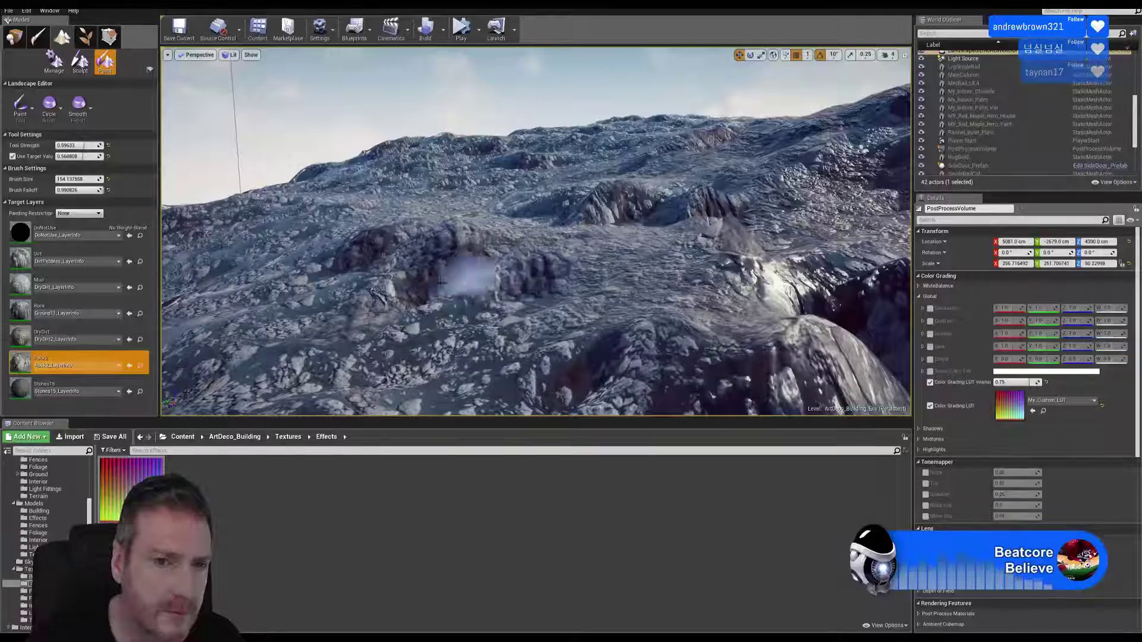
pyautogui.moveTo(317, 304); pyautogui.dragTo(321, 309)
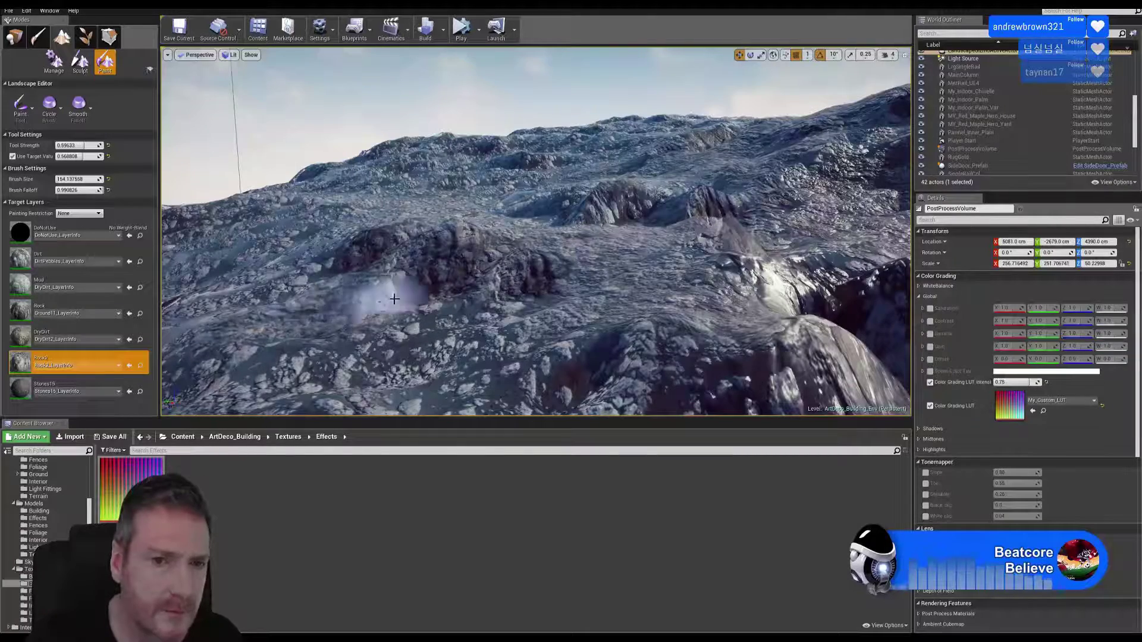
pyautogui.press('w')
pyautogui.moveTo(416, 324)
pyautogui.mouseDown(button='right')
pyautogui.moveTo(389, 323)
pyautogui.moveTo(468, 323)
pyautogui.moveTo(447, 320)
pyautogui.mouseUp(button='right')
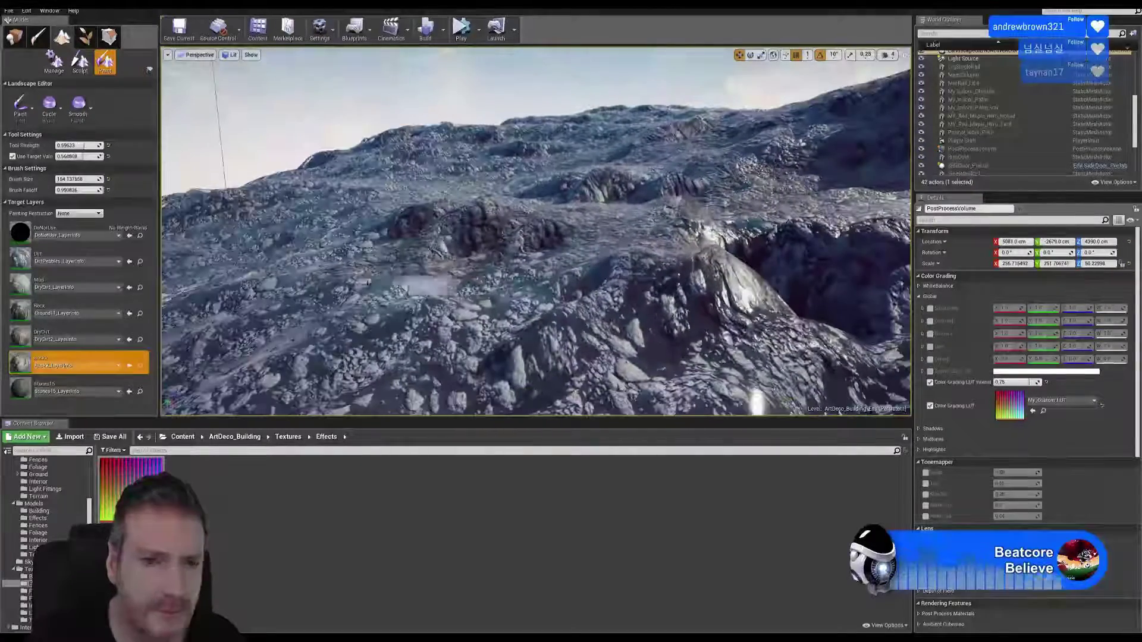
pyautogui.click(79, 288)
pyautogui.press('Escape')
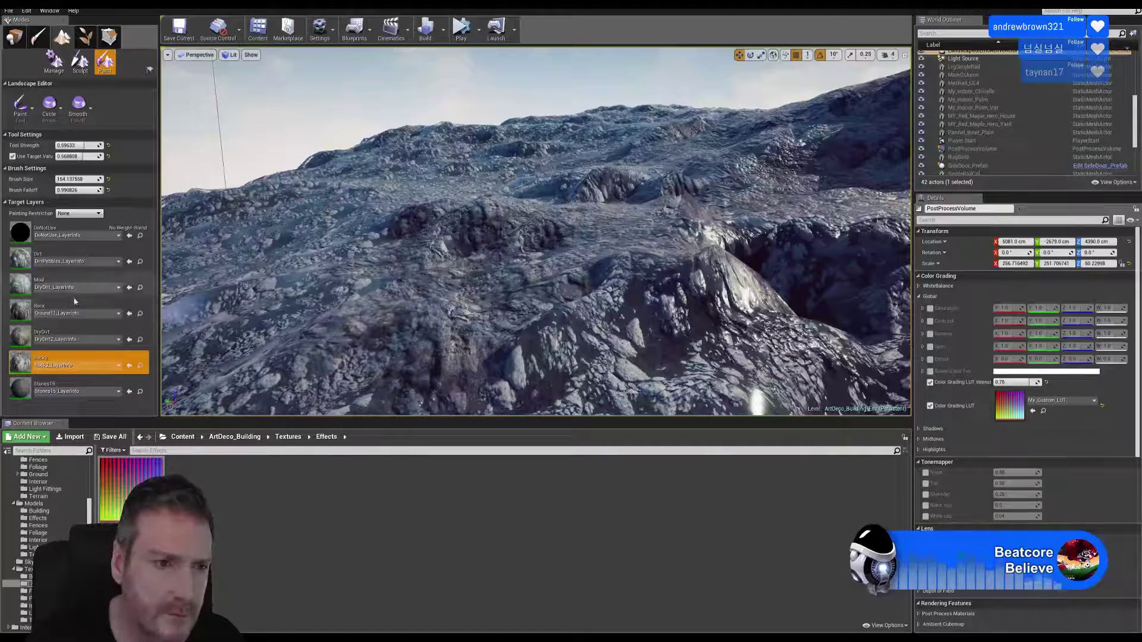
# - Paint the Mud layer over the stony ground around the outcrop and the Stones15 layer over the steep ridge beside the pit
pyautogui.click(66, 284)
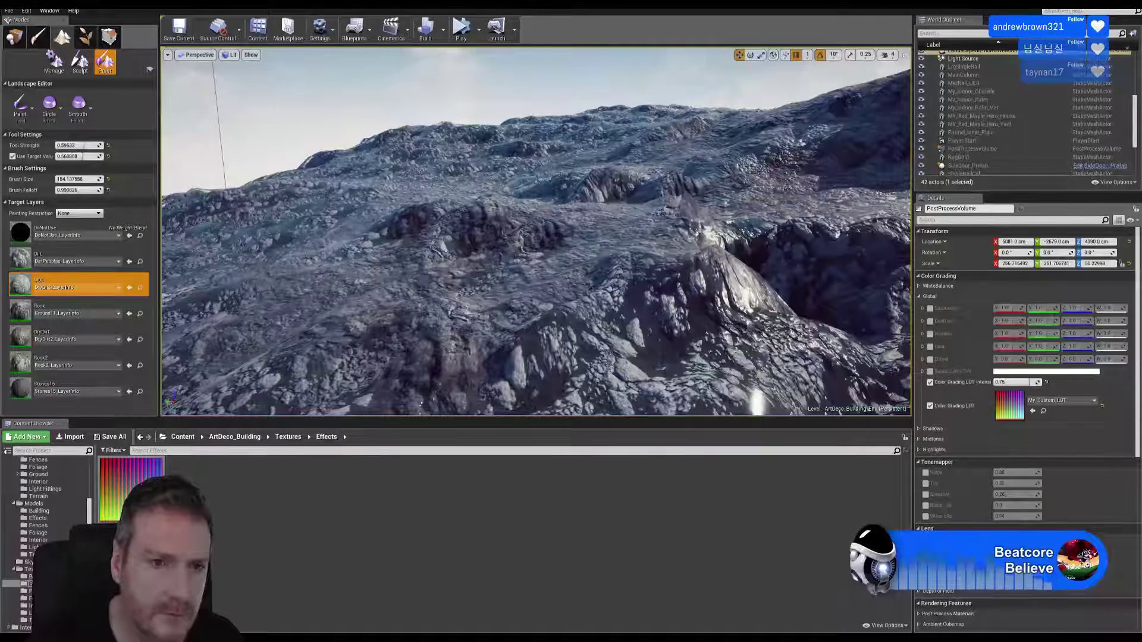
pyautogui.moveTo(686, 234)
pyautogui.mouseDown()
pyautogui.moveTo(756, 239)
pyautogui.moveTo(743, 298)
pyautogui.mouseUp()
pyautogui.moveTo(613, 312)
pyautogui.mouseDown(button='right')
pyautogui.moveTo(589, 310)
pyautogui.moveTo(662, 345)
pyautogui.mouseUp(button='right')
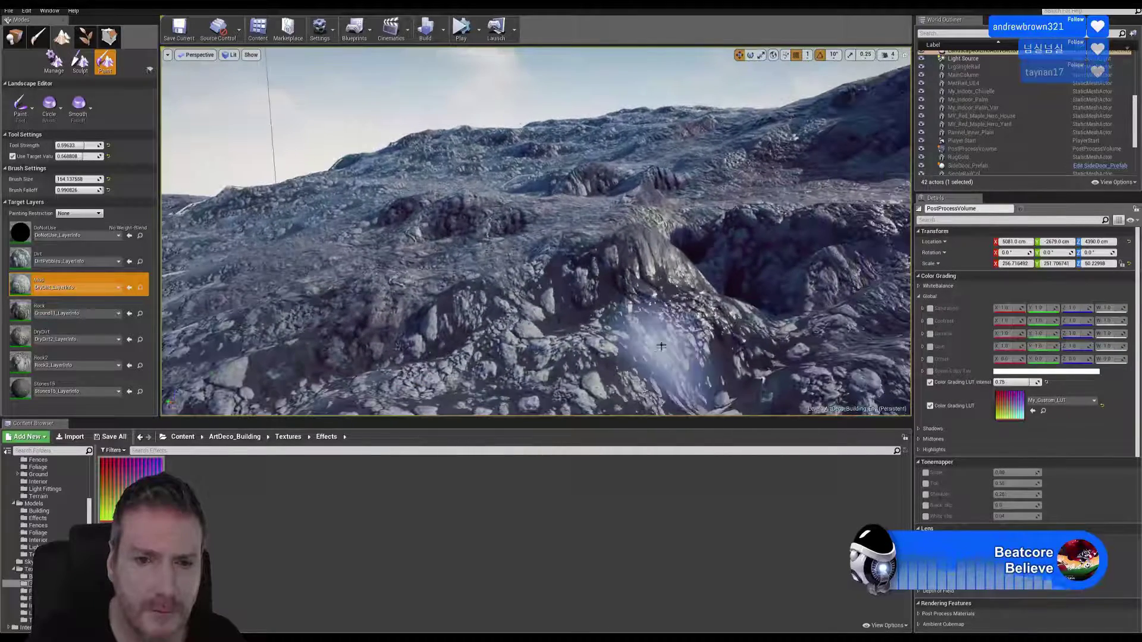
pyautogui.click(59, 388)
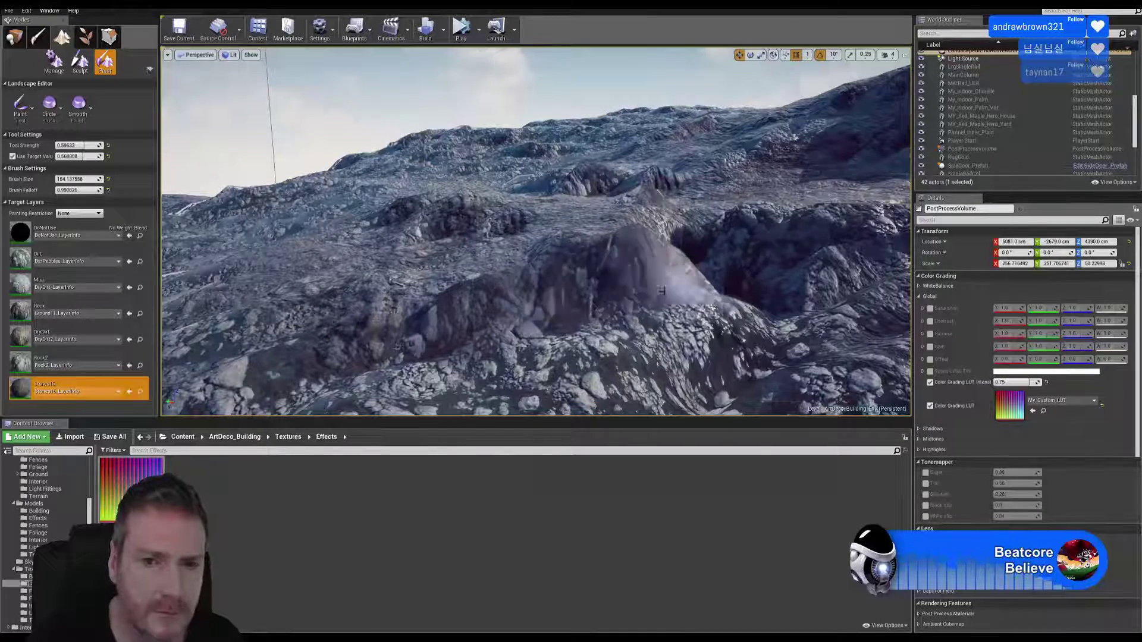
pyautogui.moveTo(661, 275)
pyautogui.mouseDown(button='right')
pyautogui.moveTo(850, 279)
pyautogui.moveTo(650, 314)
pyautogui.moveTo(699, 360)
pyautogui.moveTo(665, 350)
pyautogui.mouseUp(button='right')
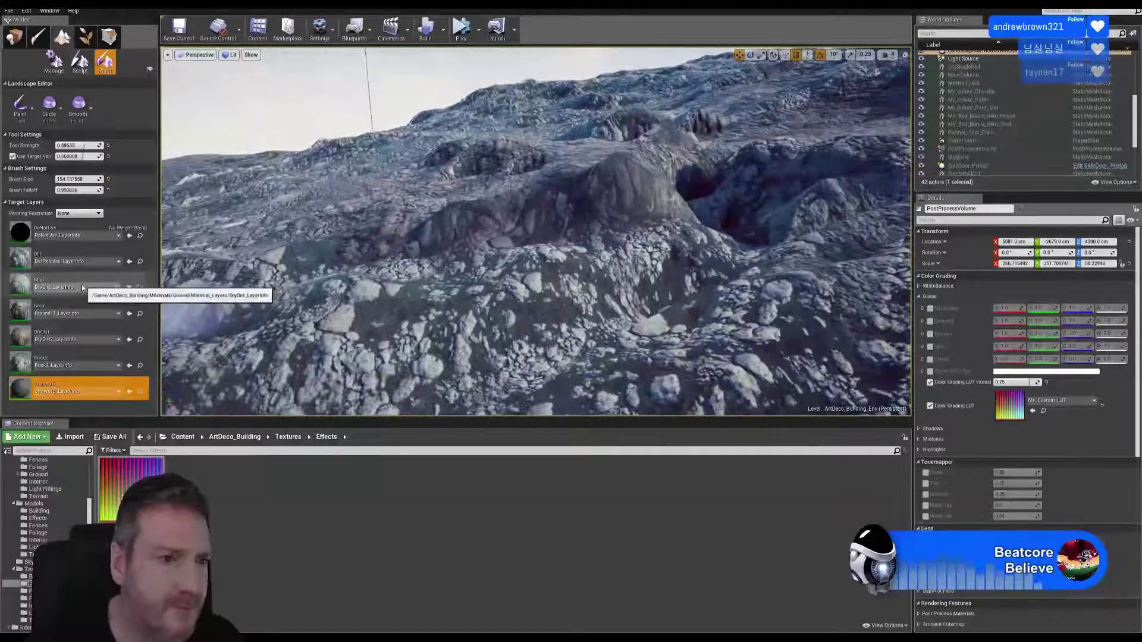
# - Paint the DryDirt layer over the bouldered mound below the ridge and blend the Mud layer into its upper side
pyautogui.click(72, 336)
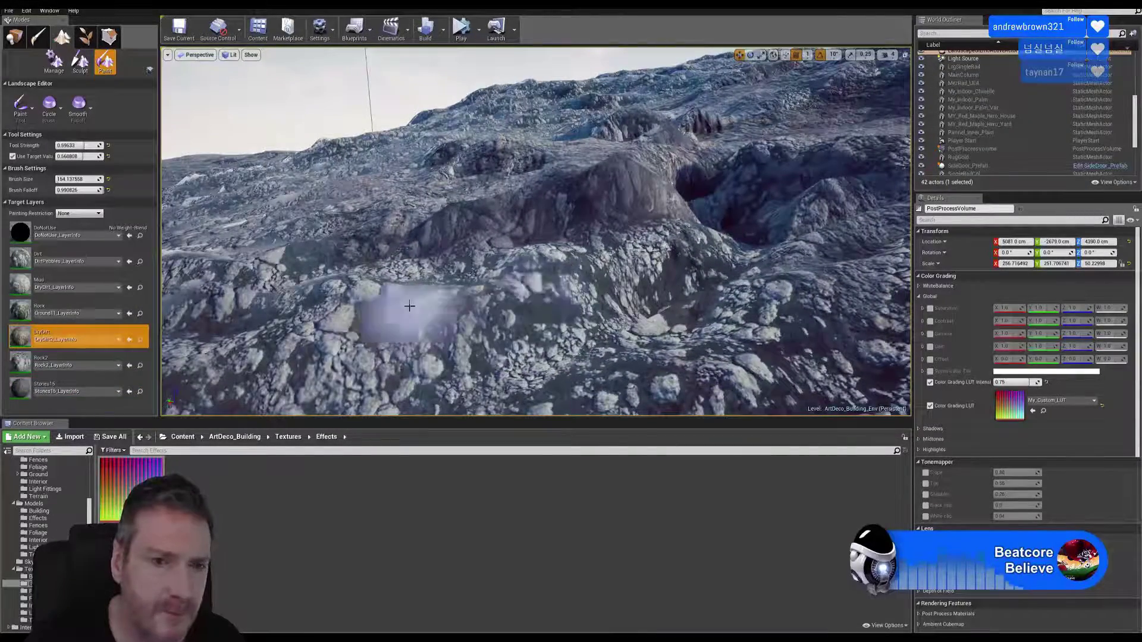
pyautogui.moveTo(527, 268); pyautogui.dragTo(451, 353)
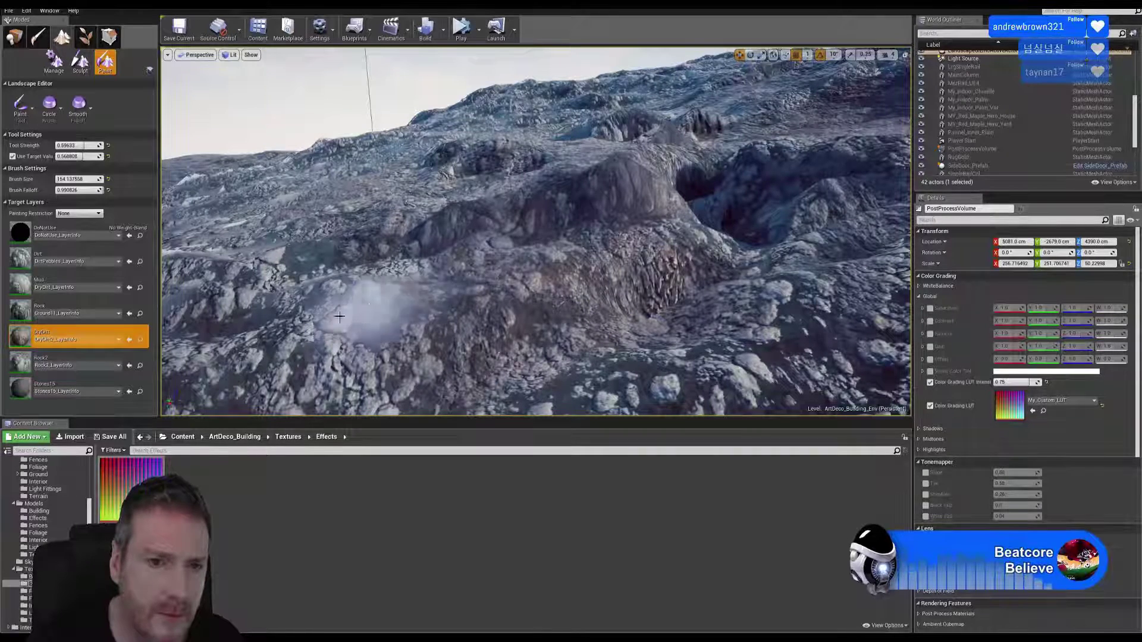
pyautogui.moveTo(339, 317); pyautogui.dragTo(464, 298)
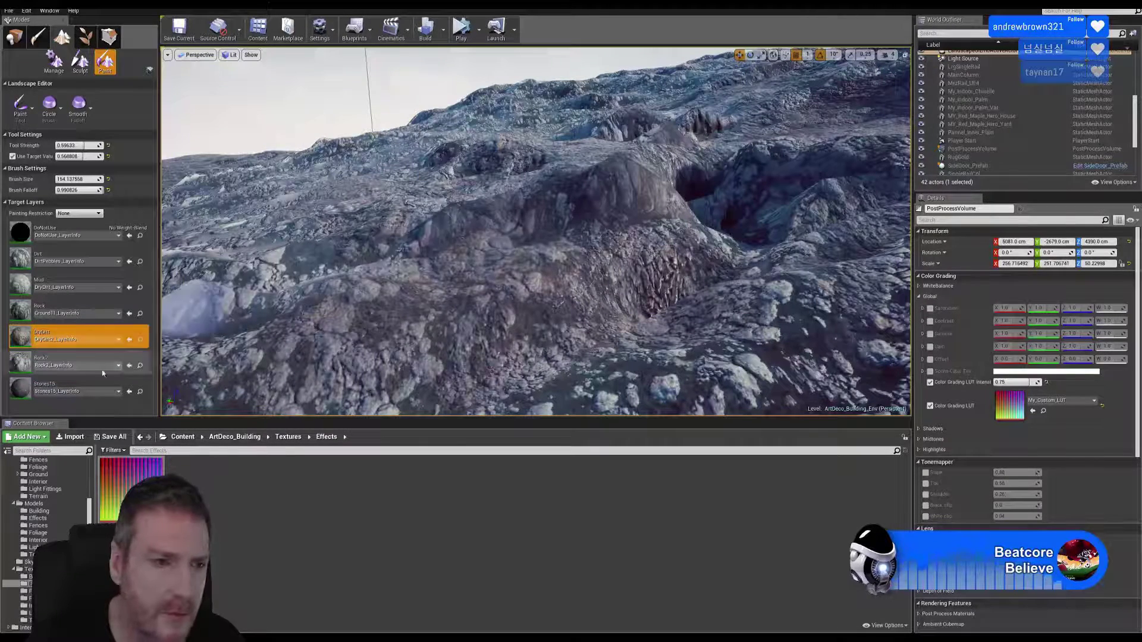
pyautogui.click(70, 285)
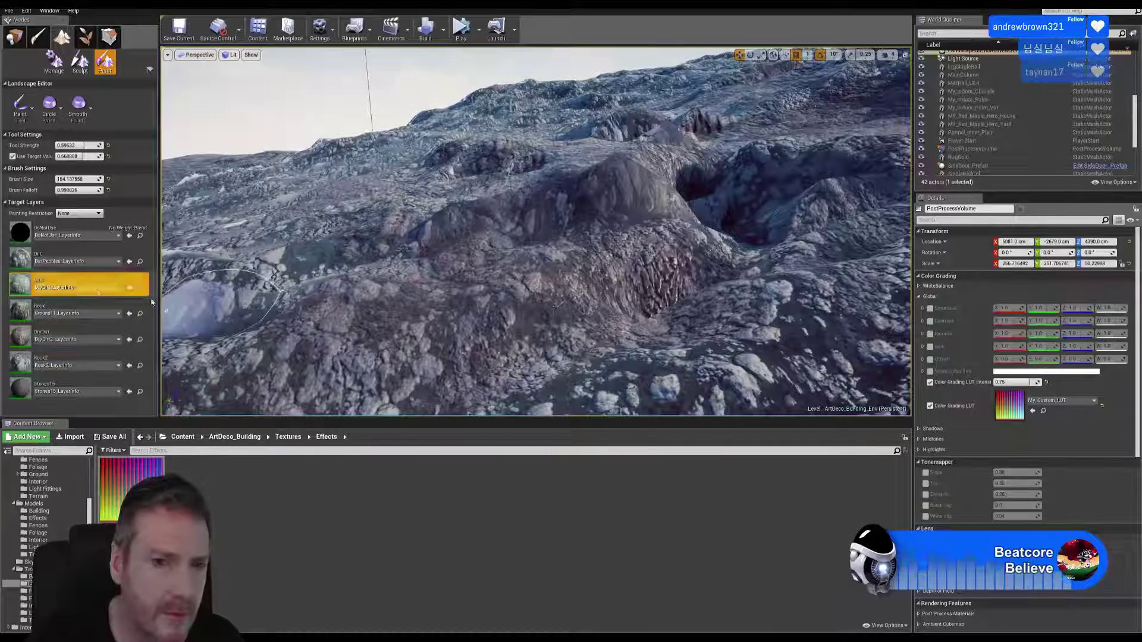
pyautogui.moveTo(624, 261)
pyautogui.mouseDown()
pyautogui.moveTo(794, 260)
pyautogui.moveTo(833, 244)
pyautogui.moveTo(696, 231)
pyautogui.moveTo(786, 252)
pyautogui.moveTo(639, 265)
pyautogui.mouseUp()
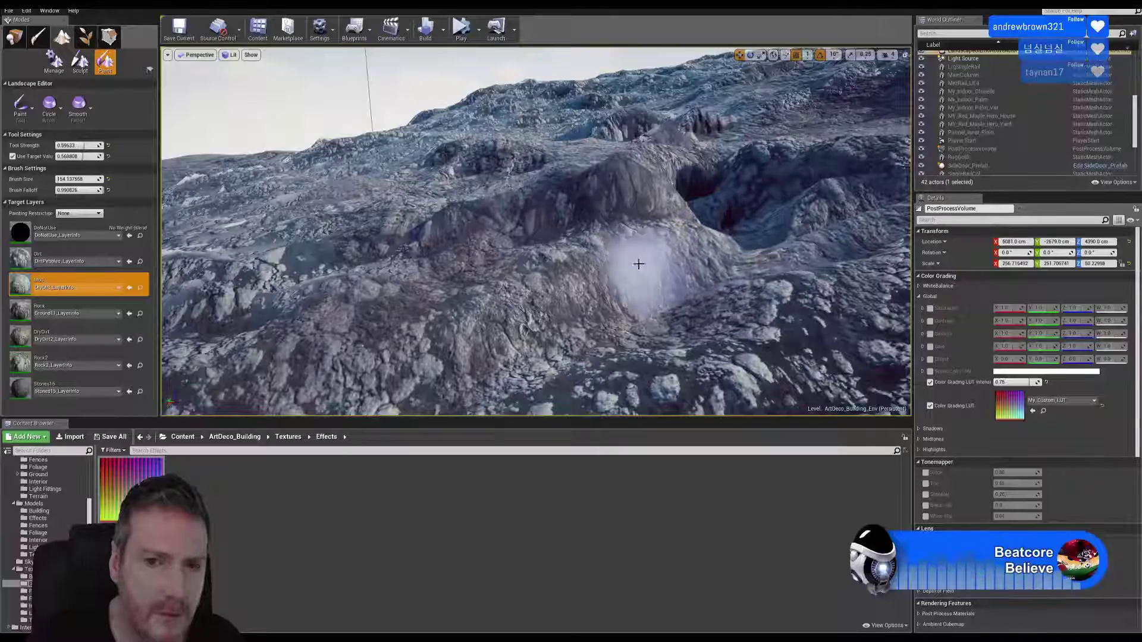
pyautogui.moveTo(304, 328)
pyautogui.mouseDown(button='right')
pyautogui.moveTo(416, 322)
pyautogui.moveTo(476, 300)
pyautogui.mouseUp(button='right')
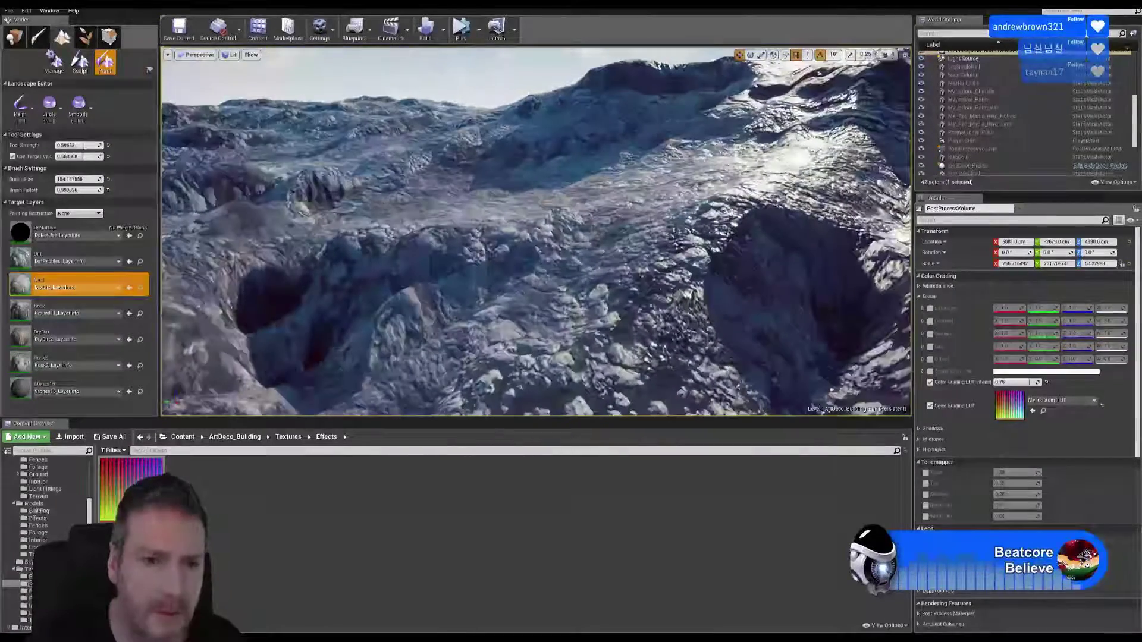
# - Paint the Rock2 layer over the steep walls of the pits and along the gully running up the slope
pyautogui.click(98, 362)
pyautogui.moveTo(381, 296)
pyautogui.mouseDown()
pyautogui.moveTo(393, 265)
pyautogui.moveTo(372, 316)
pyautogui.moveTo(484, 268)
pyautogui.moveTo(395, 332)
pyautogui.mouseUp()
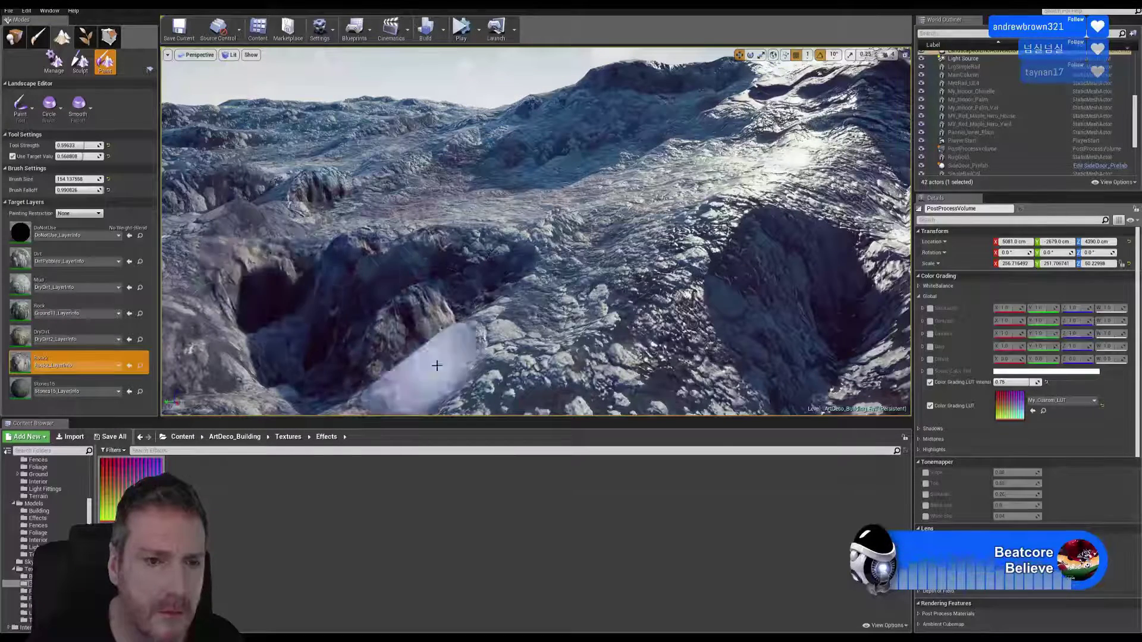
pyautogui.press('s')
pyautogui.moveTo(535, 232); pyautogui.dragTo(618, 219, button='right')
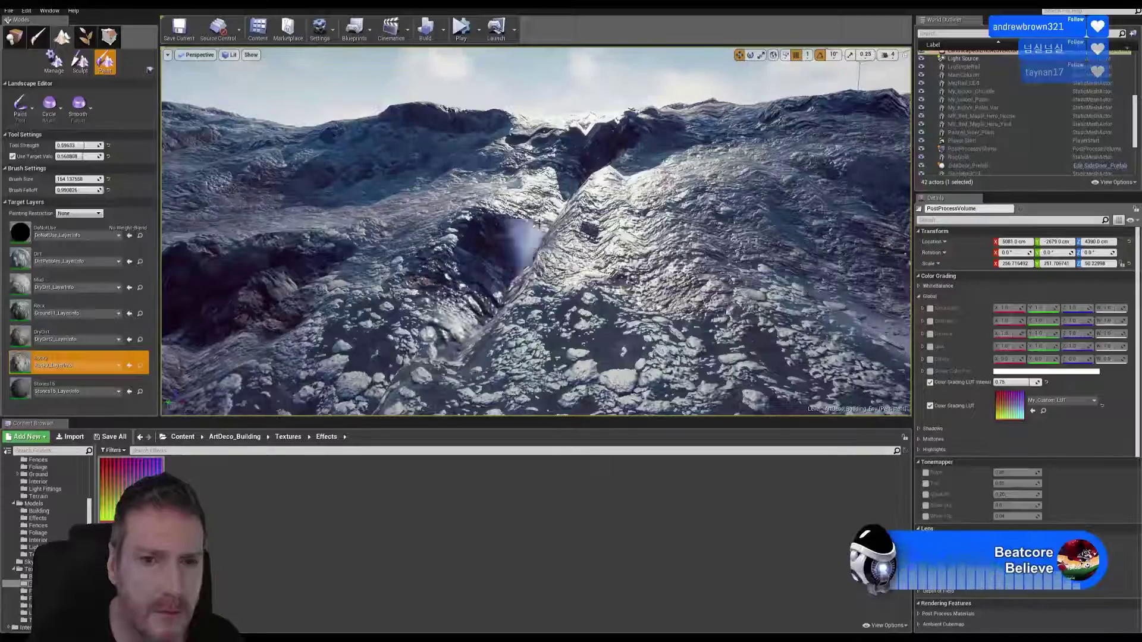
pyautogui.moveTo(539, 224); pyautogui.dragTo(586, 214, button='right')
pyautogui.press('w')
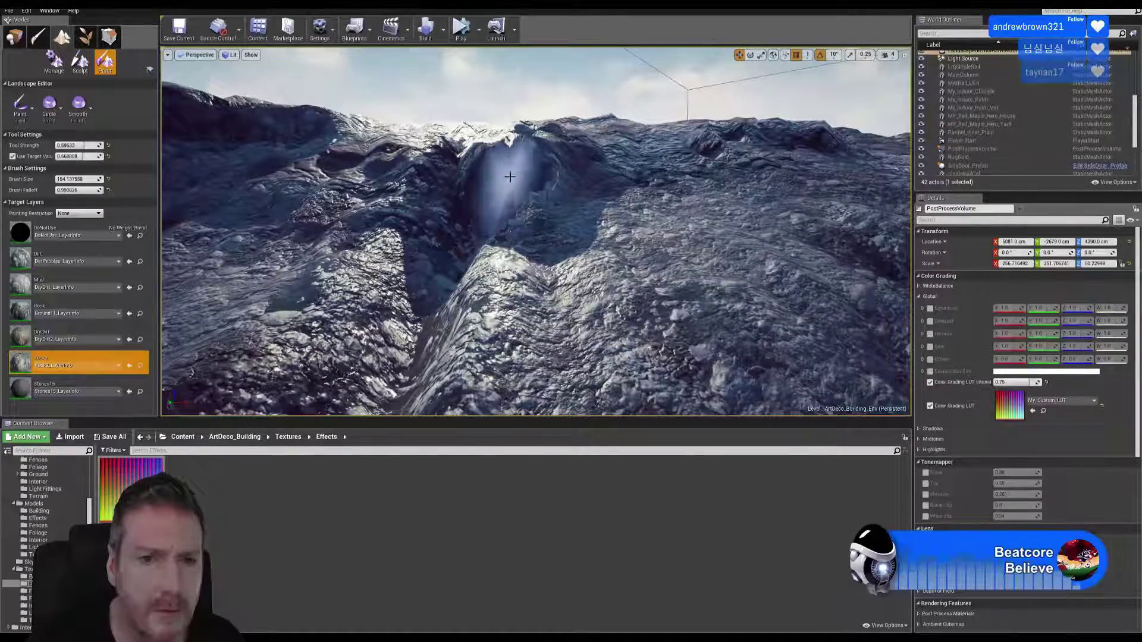
pyautogui.moveTo(419, 214)
pyautogui.mouseDown(button='right')
pyautogui.moveTo(377, 209)
pyautogui.moveTo(371, 196)
pyautogui.moveTo(243, 195)
pyautogui.moveTo(381, 202)
pyautogui.moveTo(349, 198)
pyautogui.mouseUp(button='right')
pyautogui.press('w')
pyautogui.press('w')
pyautogui.press('s')
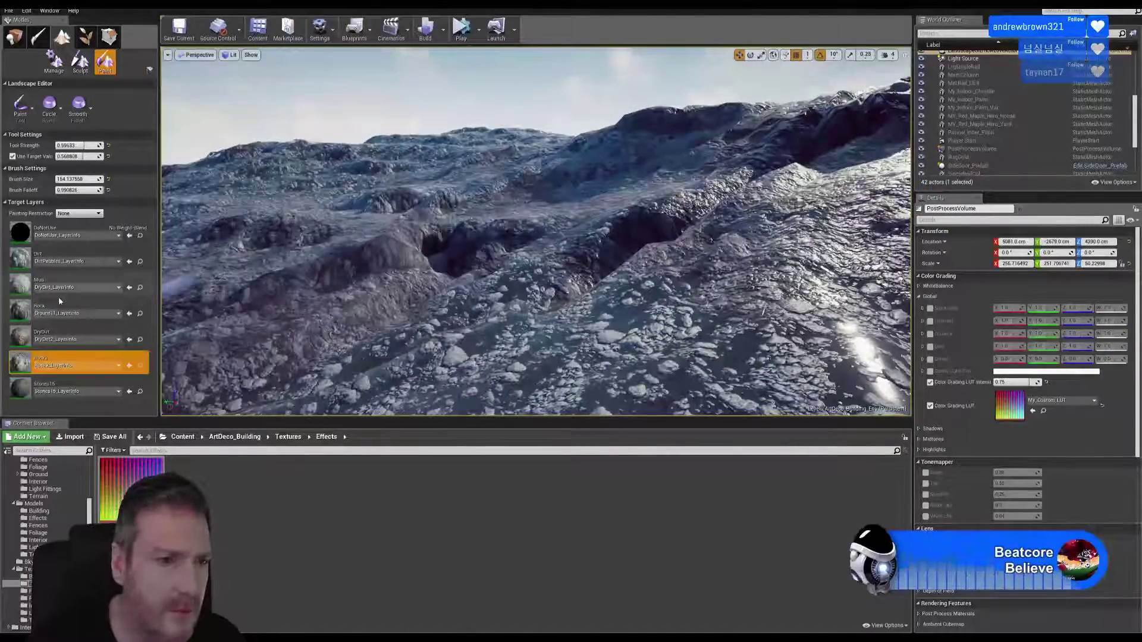
# - Paint the Mud layer over the broad stony slope below the pits and gully
pyautogui.click(69, 286)
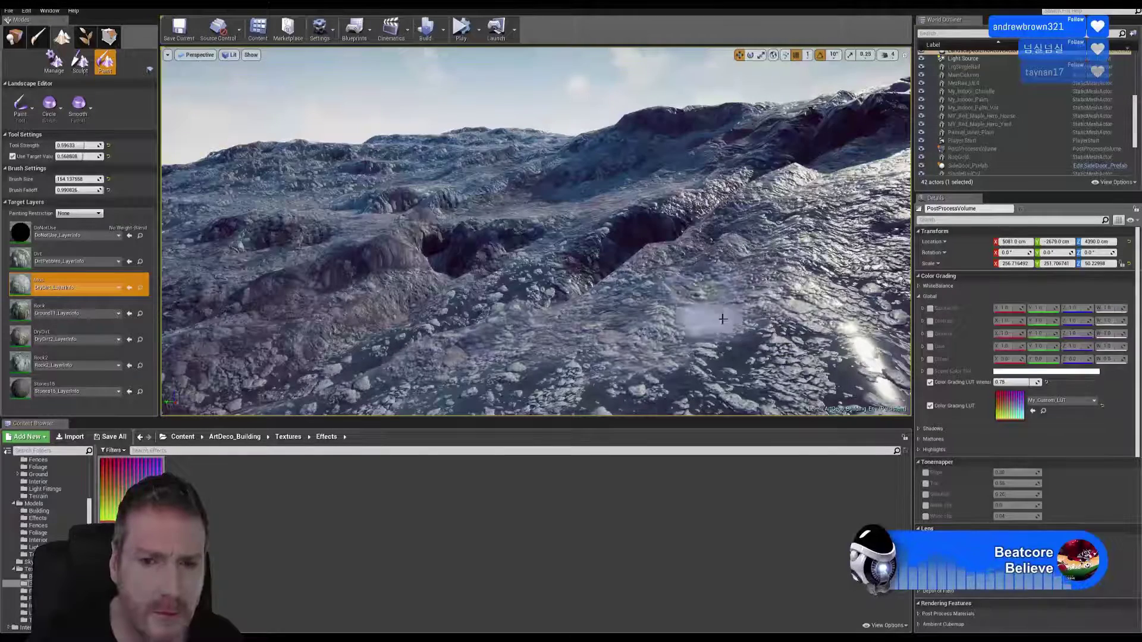
pyautogui.moveTo(701, 368); pyautogui.dragTo(672, 348)
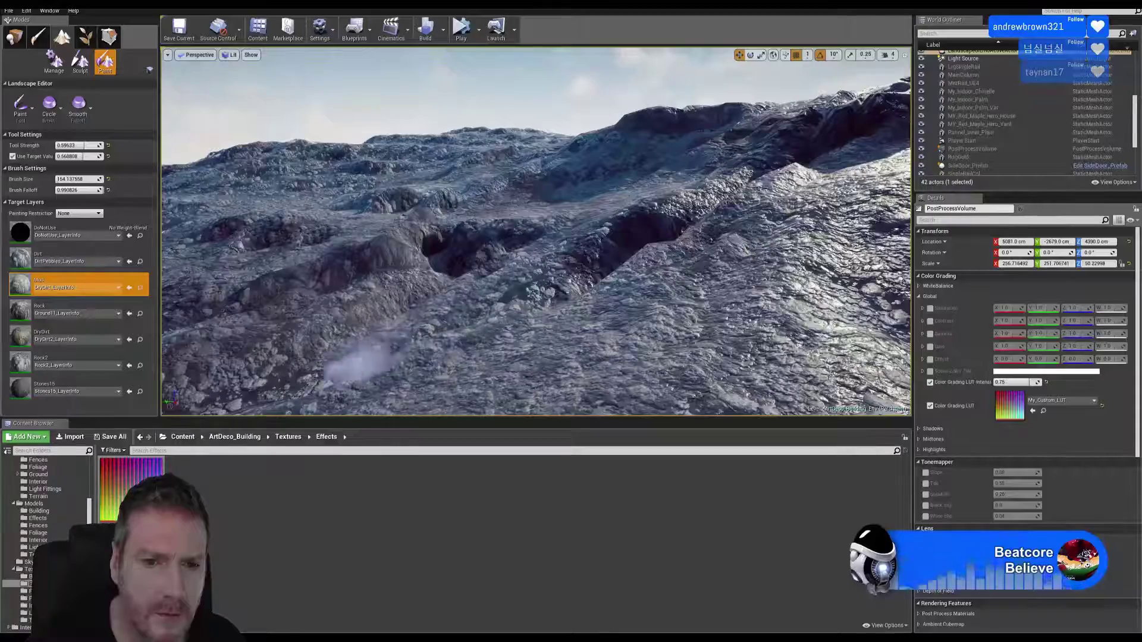
pyautogui.press('s')
pyautogui.moveTo(602, 277); pyautogui.dragTo(610, 281, button='right')
pyautogui.moveTo(610, 256)
pyautogui.mouseDown()
pyautogui.moveTo(508, 273)
pyautogui.moveTo(324, 346)
pyautogui.moveTo(301, 299)
pyautogui.moveTo(517, 292)
pyautogui.moveTo(815, 223)
pyautogui.moveTo(601, 217)
pyautogui.moveTo(214, 345)
pyautogui.moveTo(398, 303)
pyautogui.moveTo(657, 197)
pyautogui.moveTo(530, 309)
pyautogui.moveTo(831, 248)
pyautogui.moveTo(774, 206)
pyautogui.moveTo(705, 178)
pyautogui.moveTo(603, 201)
pyautogui.mouseUp()
# - Paint the DryDirt layer over the bouldered ground in the foreground and up the adjoining mound
pyautogui.click(63, 336)
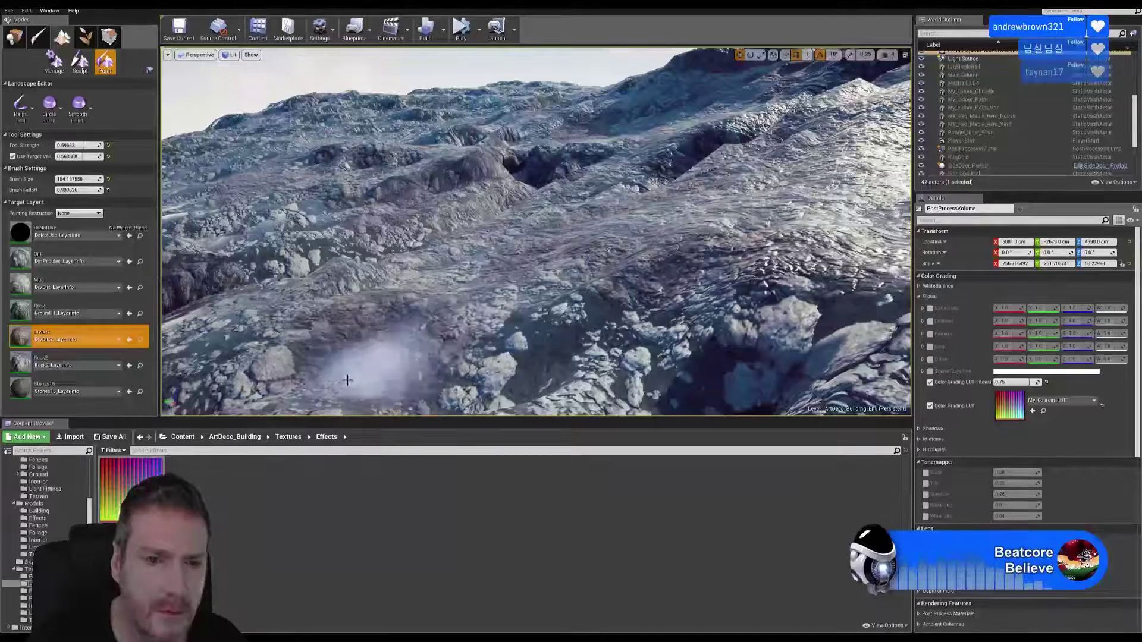
pyautogui.moveTo(347, 380); pyautogui.dragTo(412, 309)
pyautogui.moveTo(163, 345); pyautogui.dragTo(330, 237)
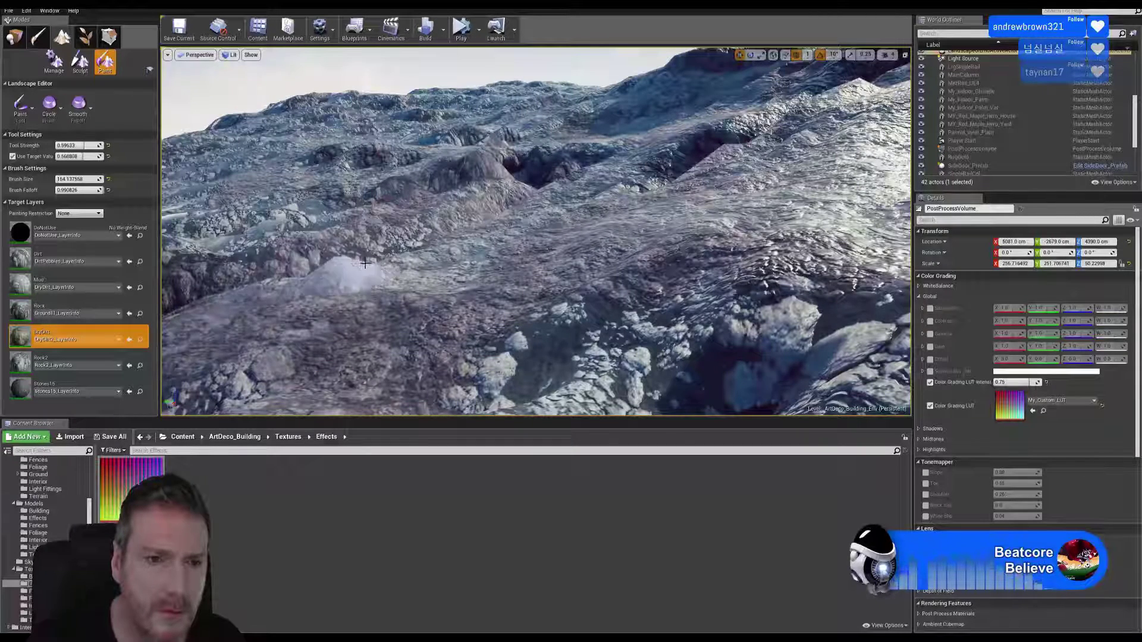
# - Paint the DryDirt layer over the bouldered foreground and the broad slope leading up to the pits
pyautogui.click(83, 364)
pyautogui.click(351, 223)
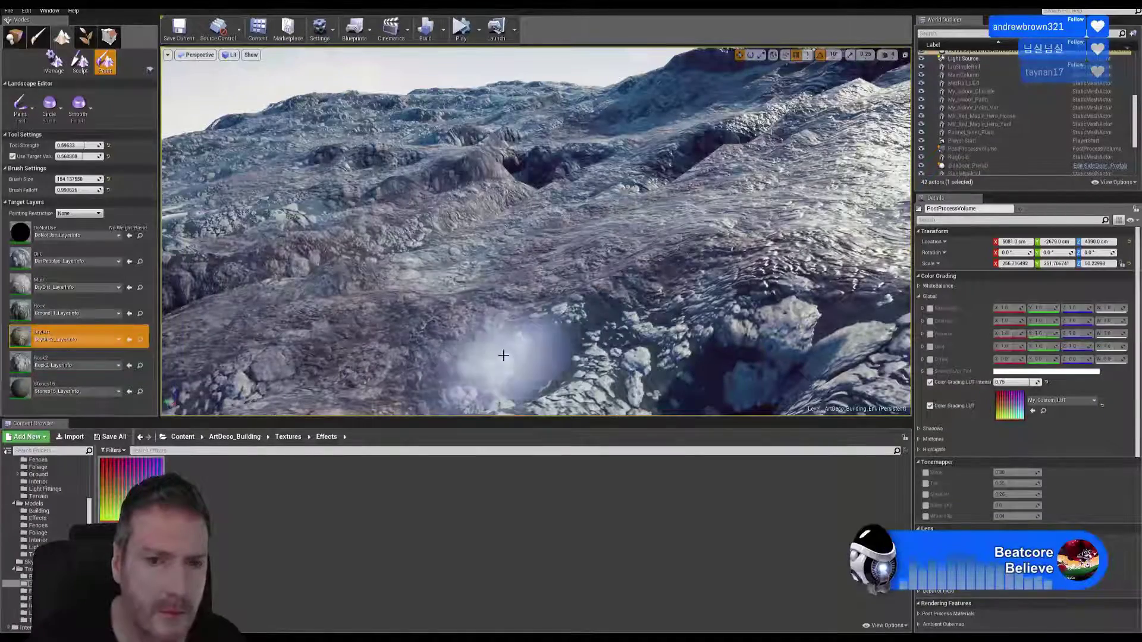
pyautogui.moveTo(659, 363)
pyautogui.mouseDown(button='right')
pyautogui.moveTo(695, 299)
pyautogui.moveTo(683, 289)
pyautogui.moveTo(693, 312)
pyautogui.moveTo(665, 302)
pyautogui.moveTo(644, 314)
pyautogui.moveTo(547, 283)
pyautogui.mouseUp(button='right')
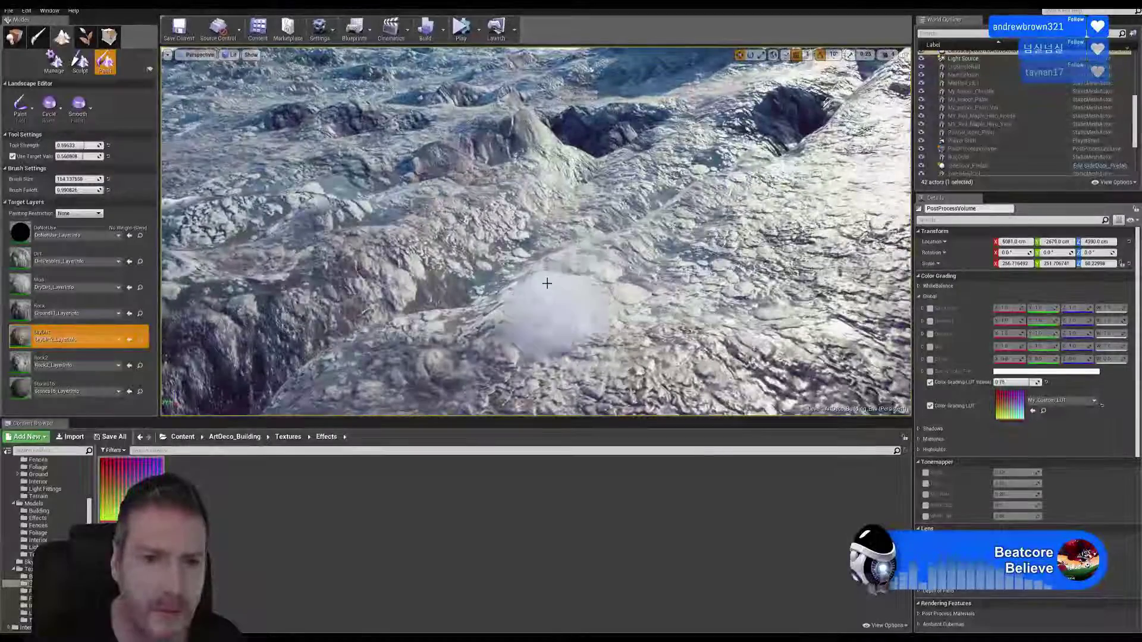
pyautogui.moveTo(572, 171)
pyautogui.mouseDown(button='right')
pyautogui.moveTo(505, 201)
pyautogui.moveTo(498, 180)
pyautogui.mouseUp(button='right')
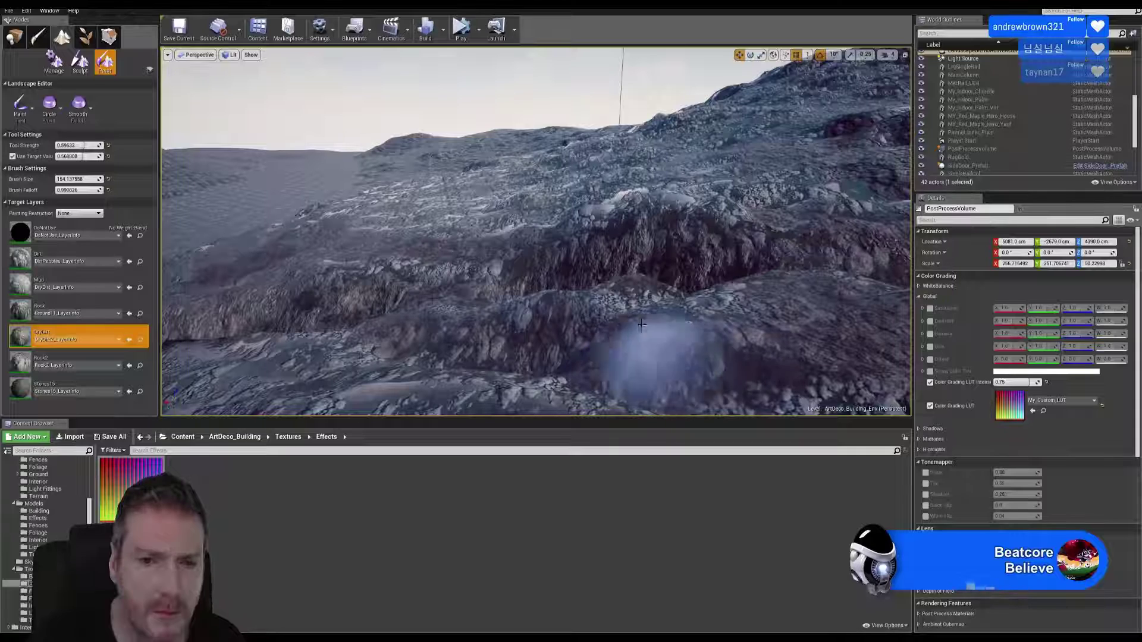
# - Paint the Stones15 layer over the smooth mounds and the ground beside the dark gully walls
pyautogui.click(68, 378)
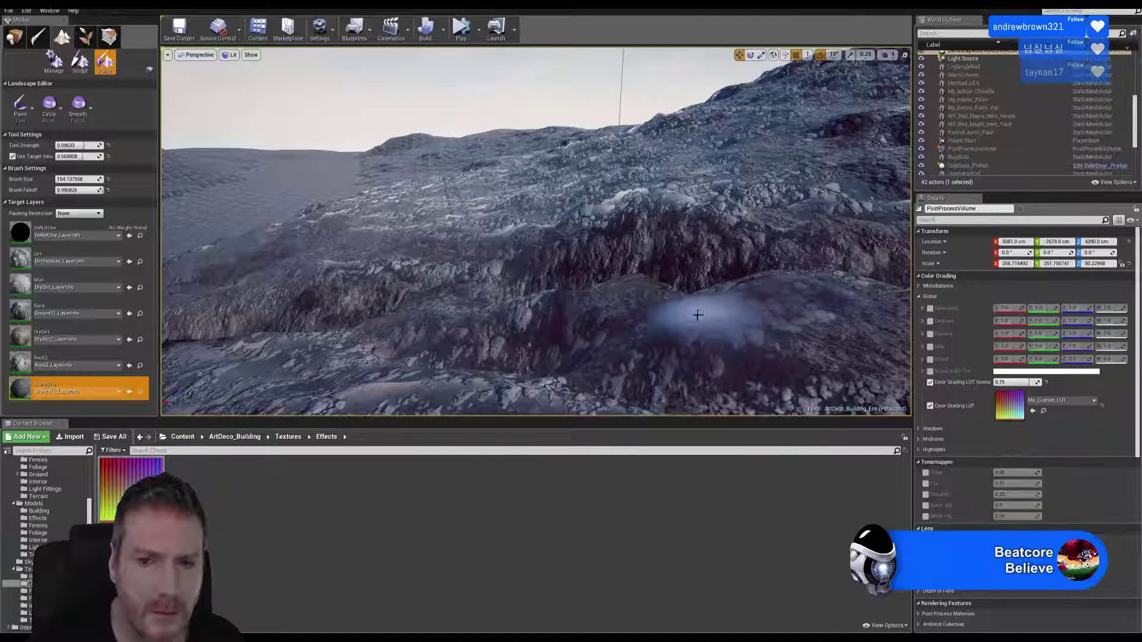
pyautogui.press('w')
pyautogui.moveTo(535, 250); pyautogui.dragTo(630, 226, button='right')
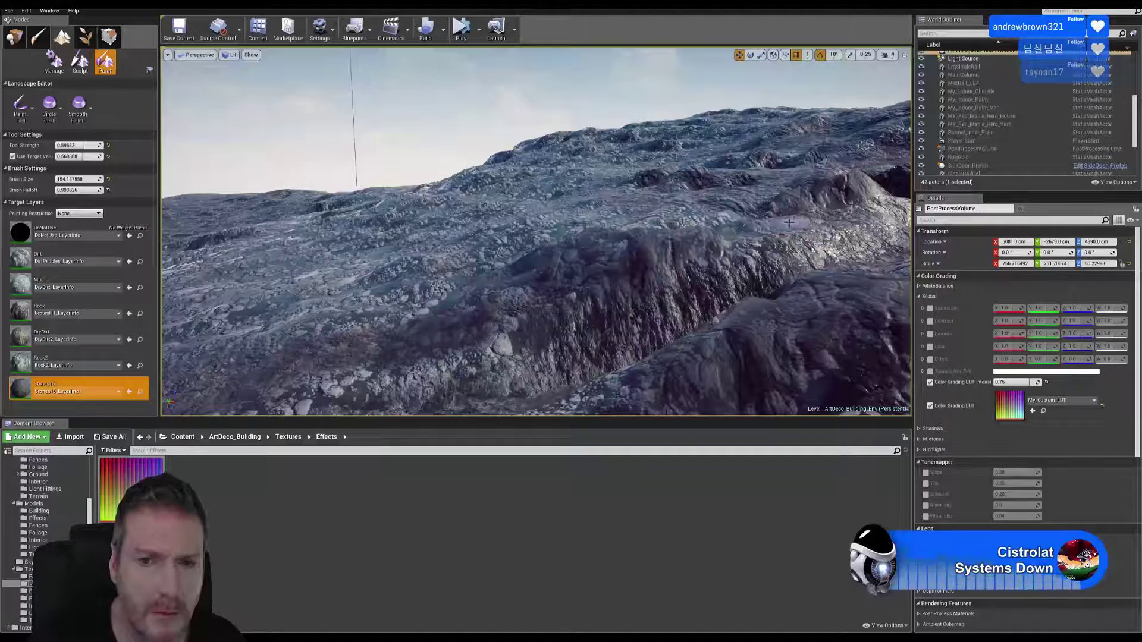
pyautogui.press('w')
pyautogui.moveTo(595, 238)
pyautogui.mouseDown(button='right')
pyautogui.moveTo(583, 232)
pyautogui.moveTo(711, 243)
pyautogui.moveTo(559, 233)
pyautogui.moveTo(595, 239)
pyautogui.mouseUp(button='right')
# - Paint the Rock2 layer over the steep, pebble-covered hillside and its hollows
pyautogui.click(62, 357)
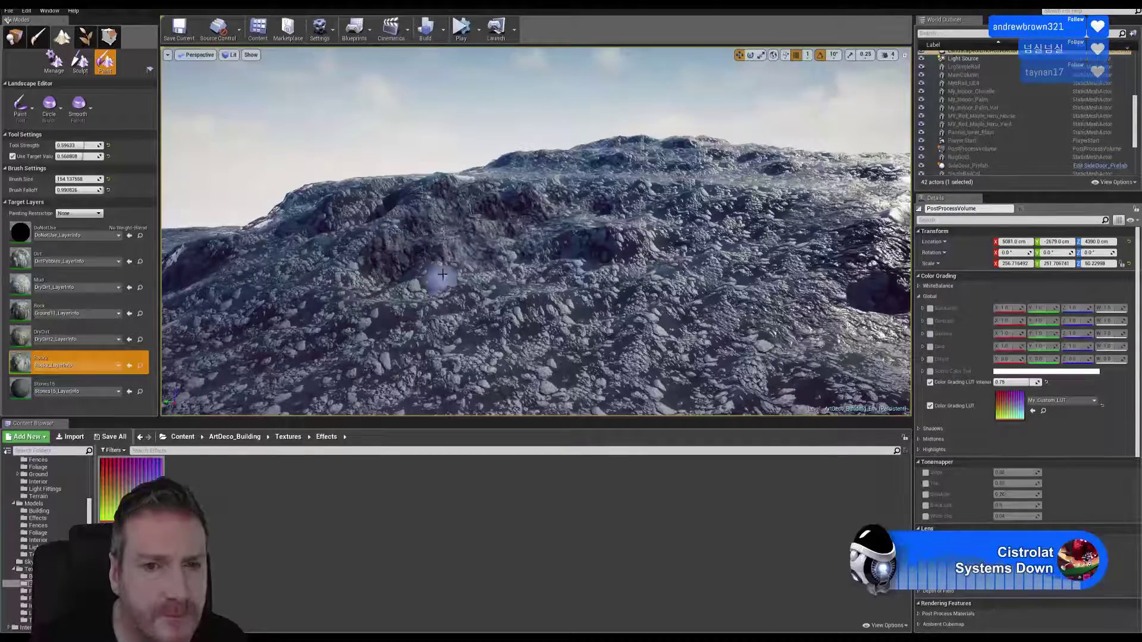
pyautogui.moveTo(442, 274); pyautogui.dragTo(450, 225, button='right')
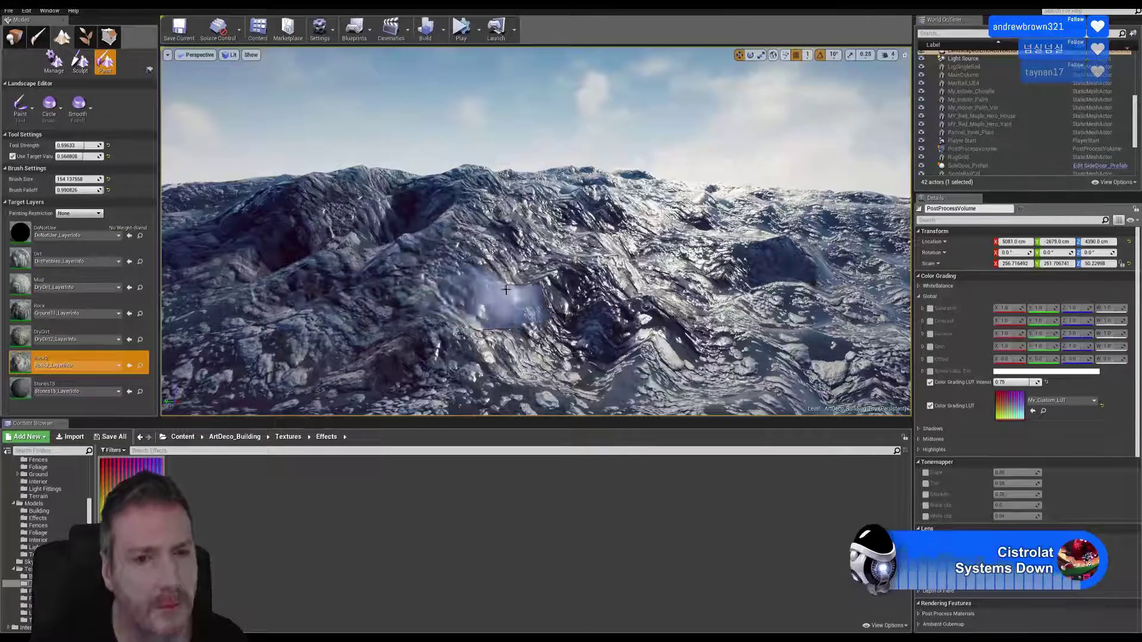
pyautogui.moveTo(506, 290); pyautogui.dragTo(404, 282, button='right')
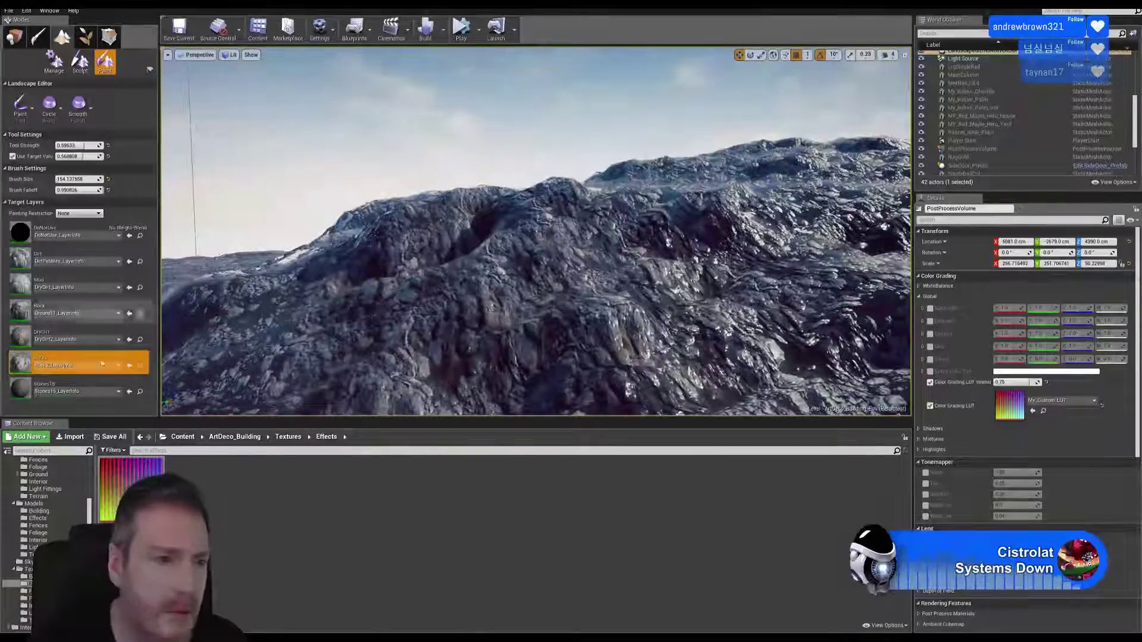
# - Paint the Stones15 layer along the crest of the rocky ridge and over the rounded humps below it
pyautogui.click(82, 387)
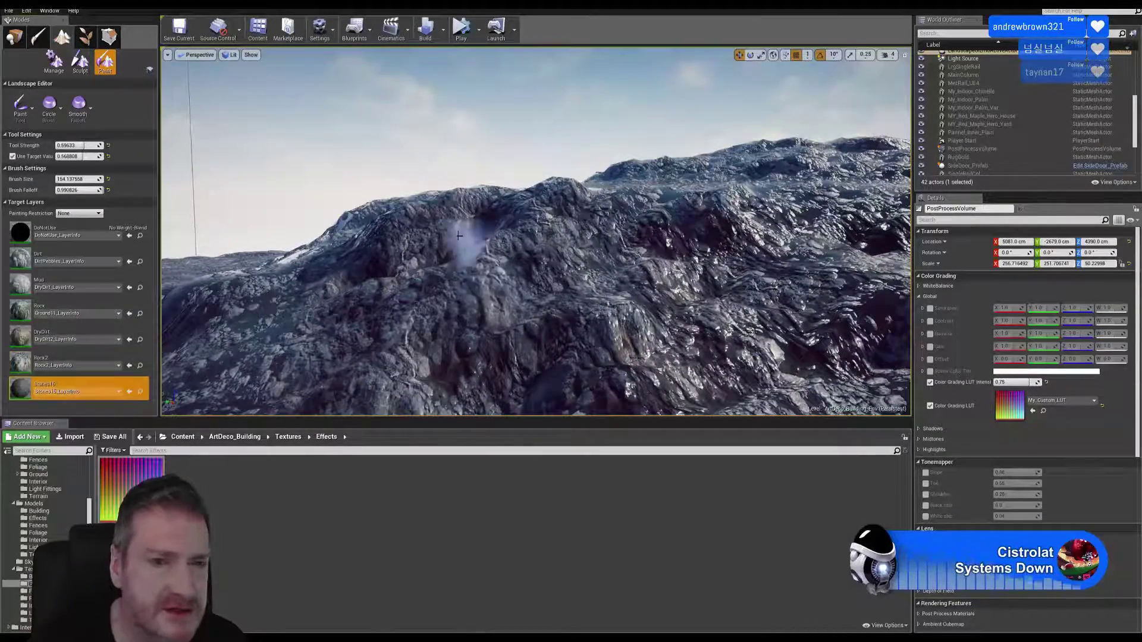
pyautogui.moveTo(459, 236)
pyautogui.mouseDown()
pyautogui.moveTo(390, 216)
pyautogui.moveTo(357, 222)
pyautogui.moveTo(364, 240)
pyautogui.moveTo(477, 200)
pyautogui.moveTo(612, 197)
pyautogui.mouseUp()
pyautogui.moveTo(693, 205); pyautogui.dragTo(635, 186)
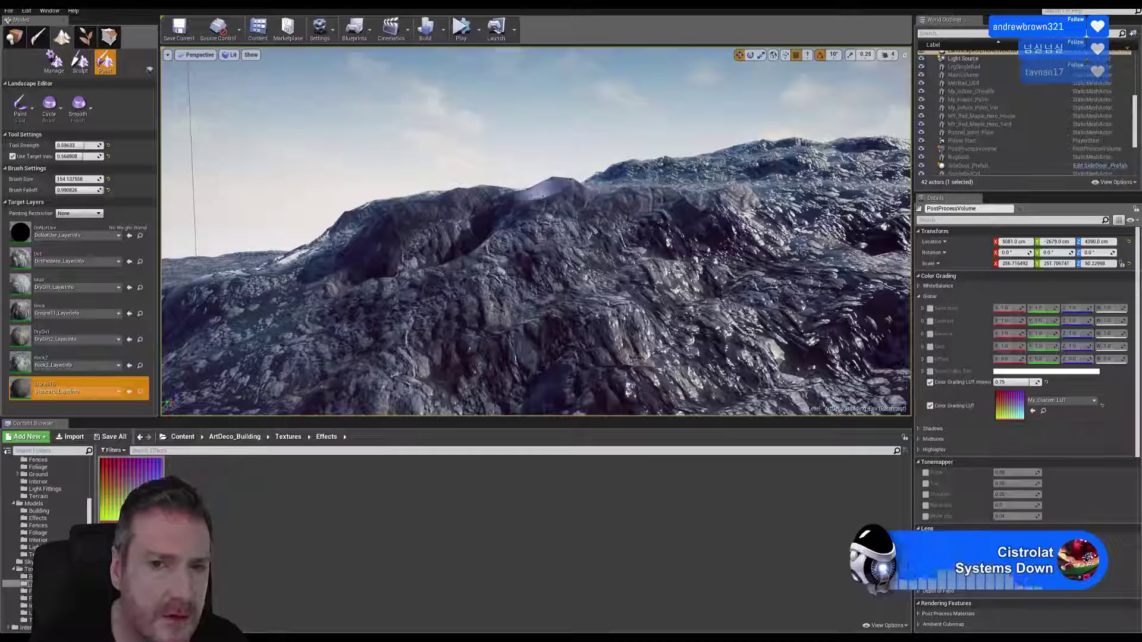
pyautogui.moveTo(542, 196)
pyautogui.mouseDown()
pyautogui.moveTo(763, 219)
pyautogui.moveTo(583, 197)
pyautogui.moveTo(493, 224)
pyautogui.moveTo(497, 245)
pyautogui.moveTo(395, 301)
pyautogui.moveTo(541, 263)
pyautogui.moveTo(598, 326)
pyautogui.moveTo(588, 281)
pyautogui.moveTo(666, 279)
pyautogui.moveTo(670, 256)
pyautogui.mouseUp()
pyautogui.moveTo(670, 257)
pyautogui.mouseDown(button='right')
pyautogui.moveTo(719, 241)
pyautogui.moveTo(794, 245)
pyautogui.mouseUp(button='right')
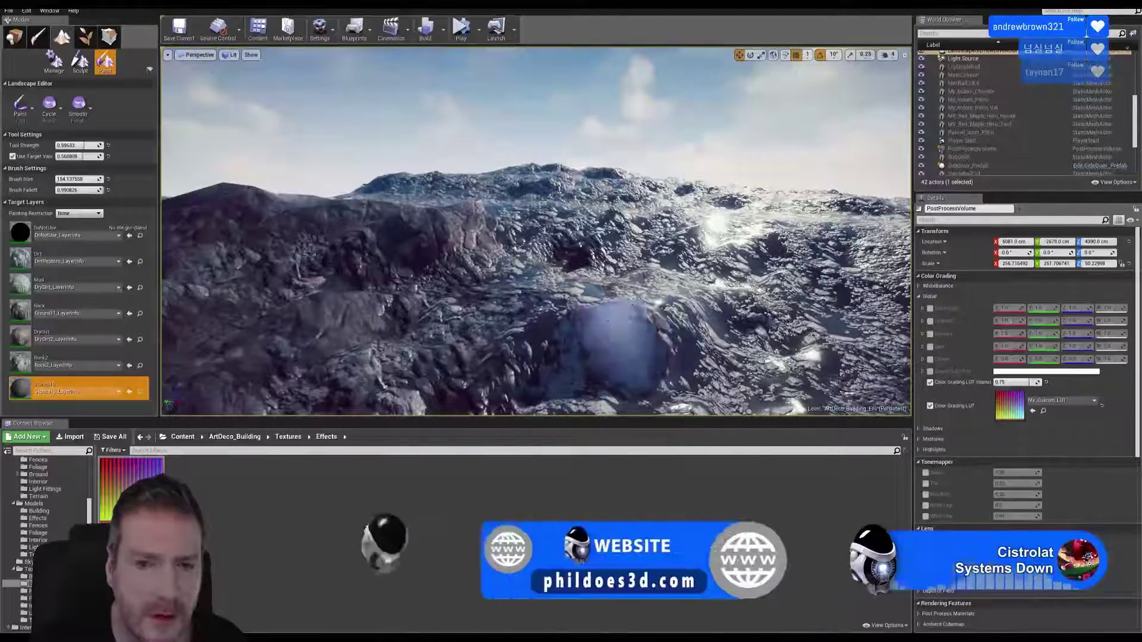
pyautogui.moveTo(608, 321)
pyautogui.mouseDown()
pyautogui.moveTo(518, 293)
pyautogui.moveTo(495, 324)
pyautogui.moveTo(632, 327)
pyautogui.moveTo(576, 315)
pyautogui.moveTo(612, 343)
pyautogui.mouseUp()
pyautogui.moveTo(522, 316)
pyautogui.mouseDown(button='right')
pyautogui.moveTo(459, 300)
pyautogui.moveTo(689, 153)
pyautogui.mouseUp(button='right')
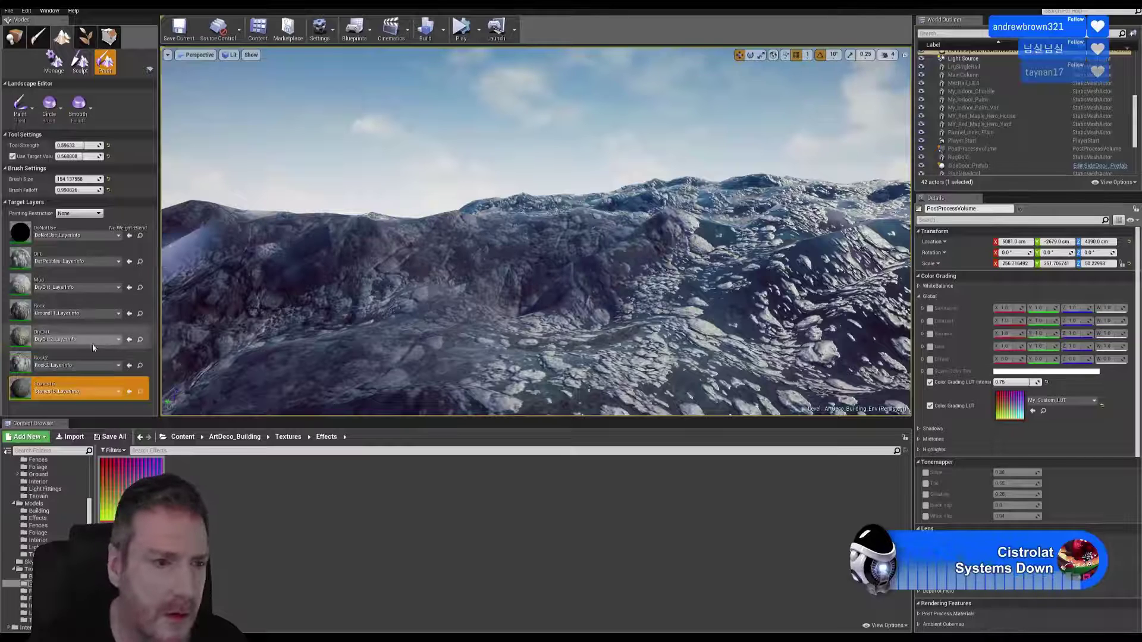
# - Paint the Rock2 layer over the hollows and steep face running along the ridge below its crest
pyautogui.click(71, 361)
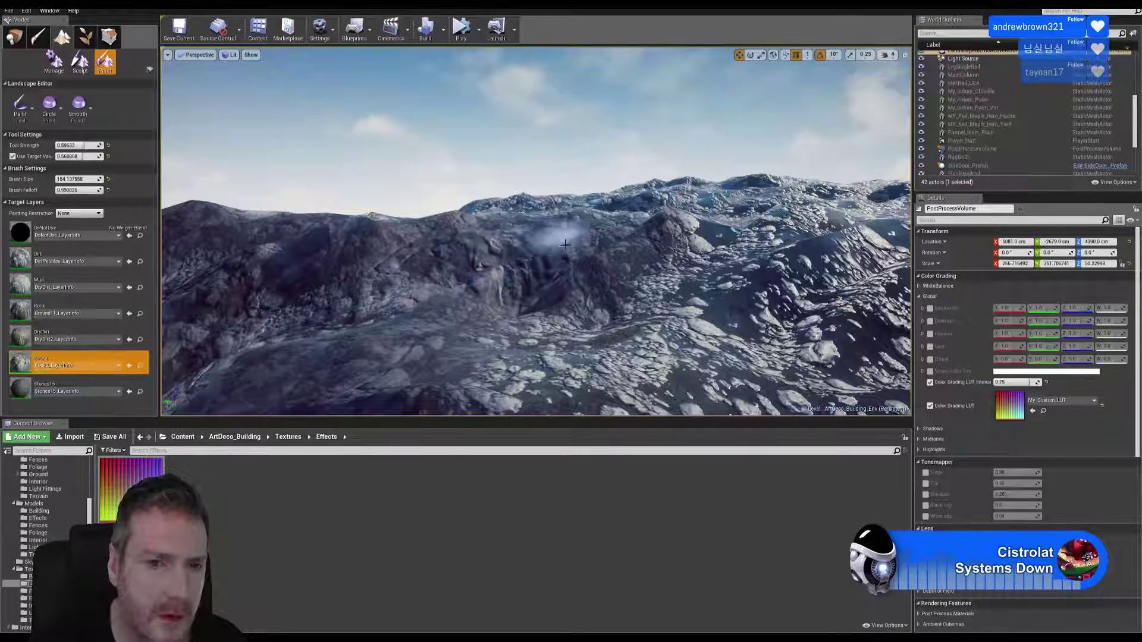
pyautogui.moveTo(636, 269); pyautogui.dragTo(686, 271)
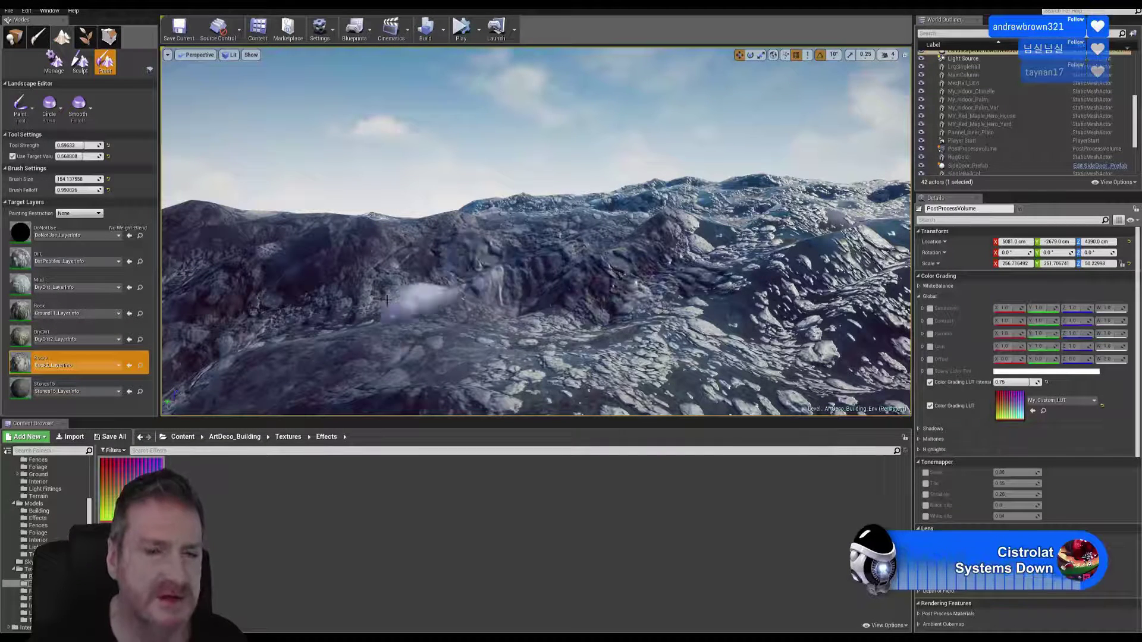
pyautogui.press('w')
pyautogui.moveTo(458, 279)
pyautogui.mouseDown(button='right')
pyautogui.moveTo(430, 282)
pyautogui.moveTo(441, 281)
pyautogui.mouseUp(button='right')
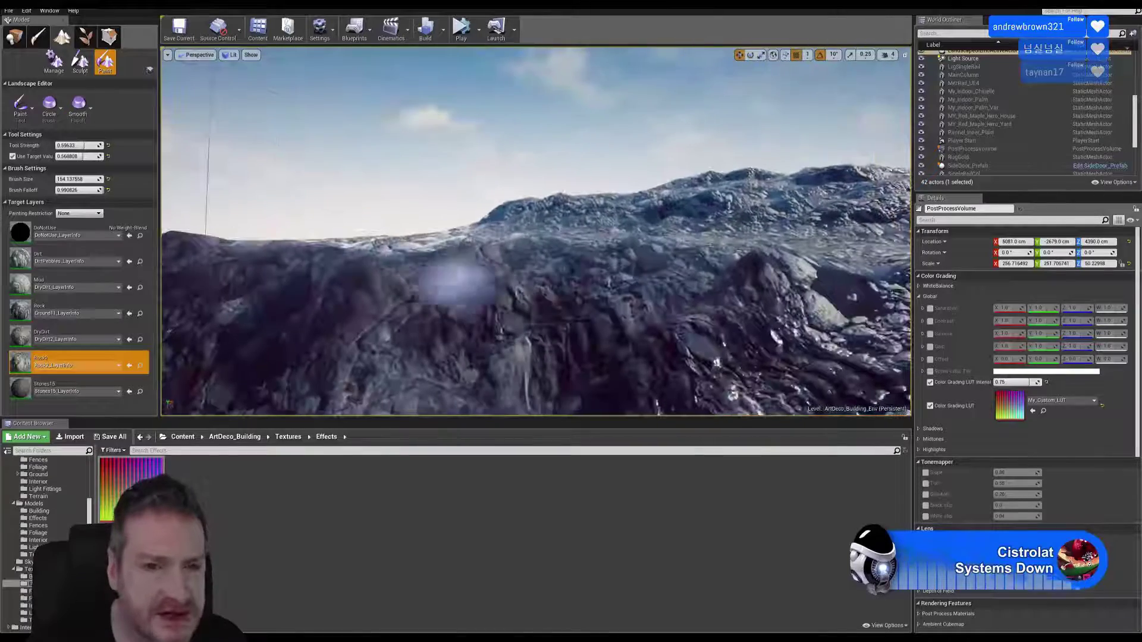
pyautogui.moveTo(594, 313); pyautogui.dragTo(571, 311, button='right')
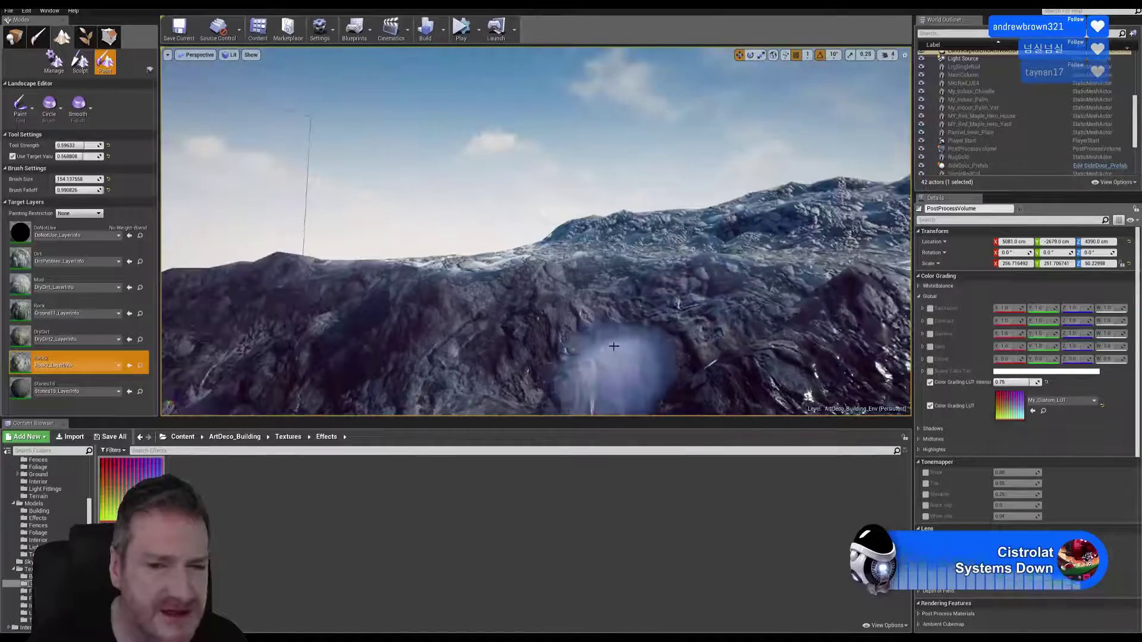
pyautogui.moveTo(614, 346); pyautogui.dragTo(668, 367, button='right')
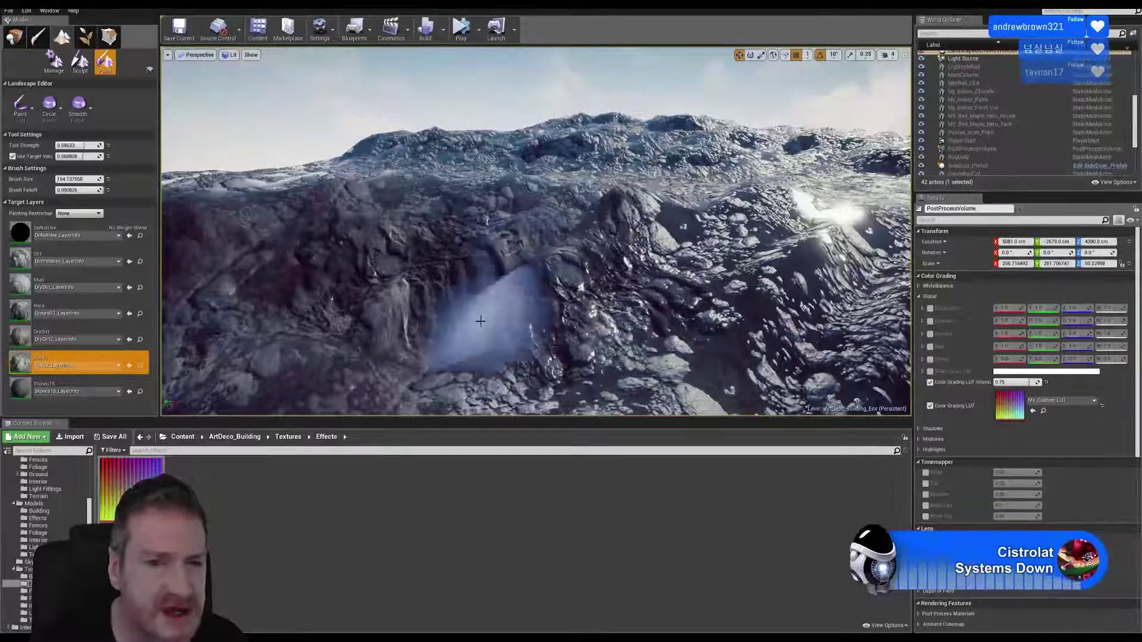
pyautogui.moveTo(498, 274); pyautogui.dragTo(454, 260, button='right')
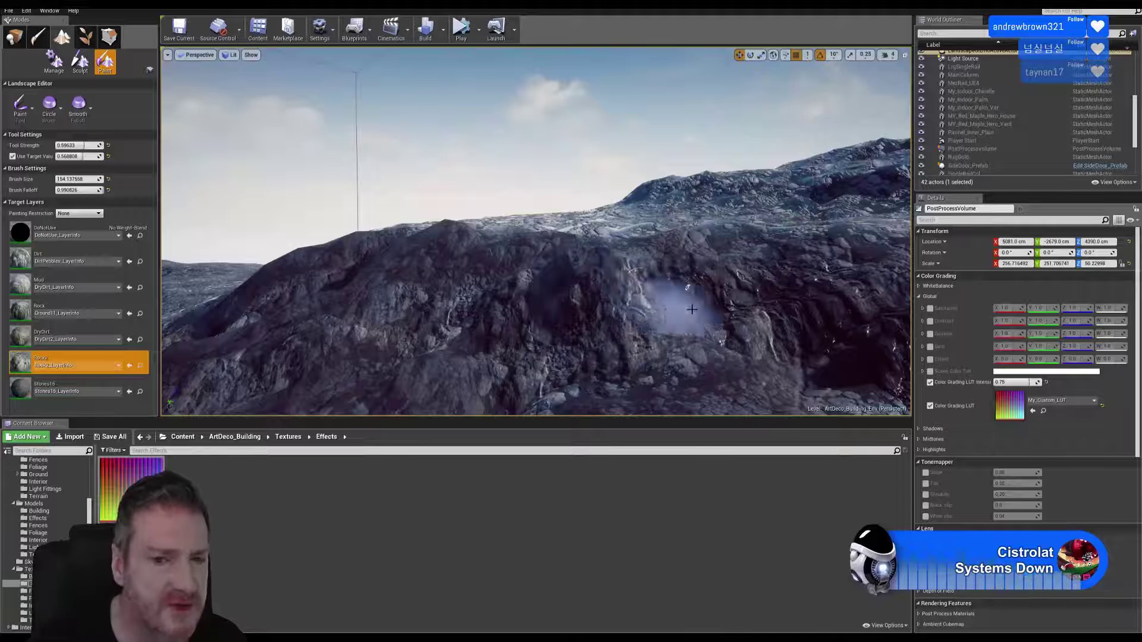
pyautogui.moveTo(356, 292)
pyautogui.mouseDown()
pyautogui.moveTo(264, 313)
pyautogui.moveTo(327, 266)
pyautogui.moveTo(202, 325)
pyautogui.mouseUp()
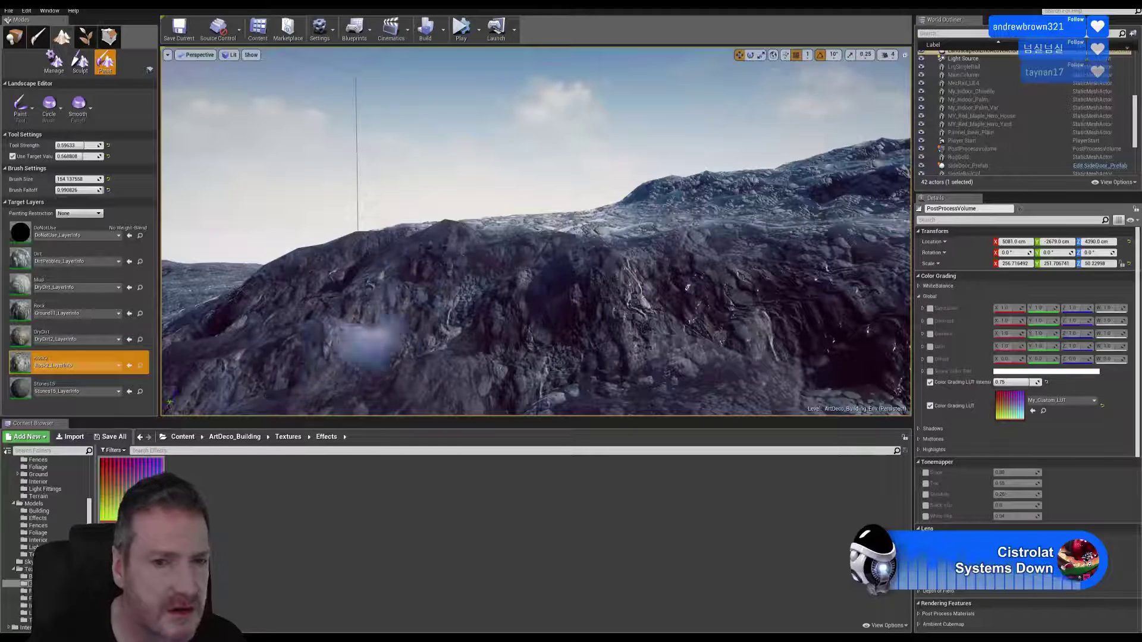
# - Paint the Rock2 layer over the lower outcrop's steep sides and the adjoining bouldered slope
pyautogui.moveTo(365, 339)
pyautogui.mouseDown(button='right')
pyautogui.moveTo(286, 336)
pyautogui.moveTo(348, 340)
pyautogui.mouseUp(button='right')
pyautogui.moveTo(660, 345)
pyautogui.mouseDown(button='right')
pyautogui.moveTo(723, 358)
pyautogui.moveTo(707, 346)
pyautogui.moveTo(710, 358)
pyautogui.mouseUp(button='right')
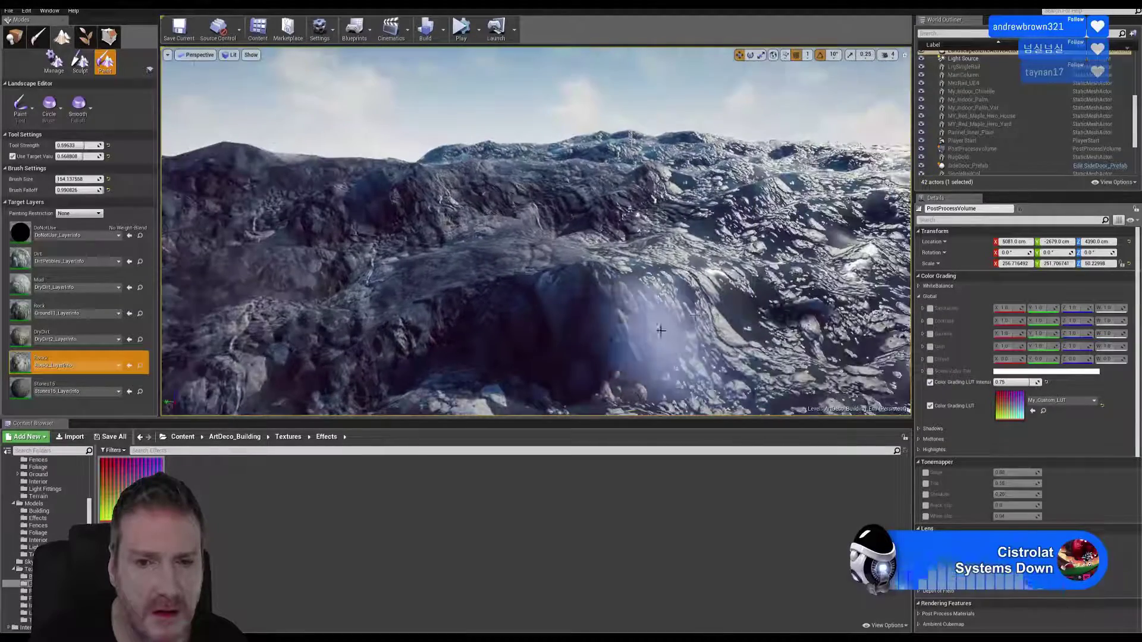
pyautogui.moveTo(582, 321); pyautogui.dragTo(664, 297, button='right')
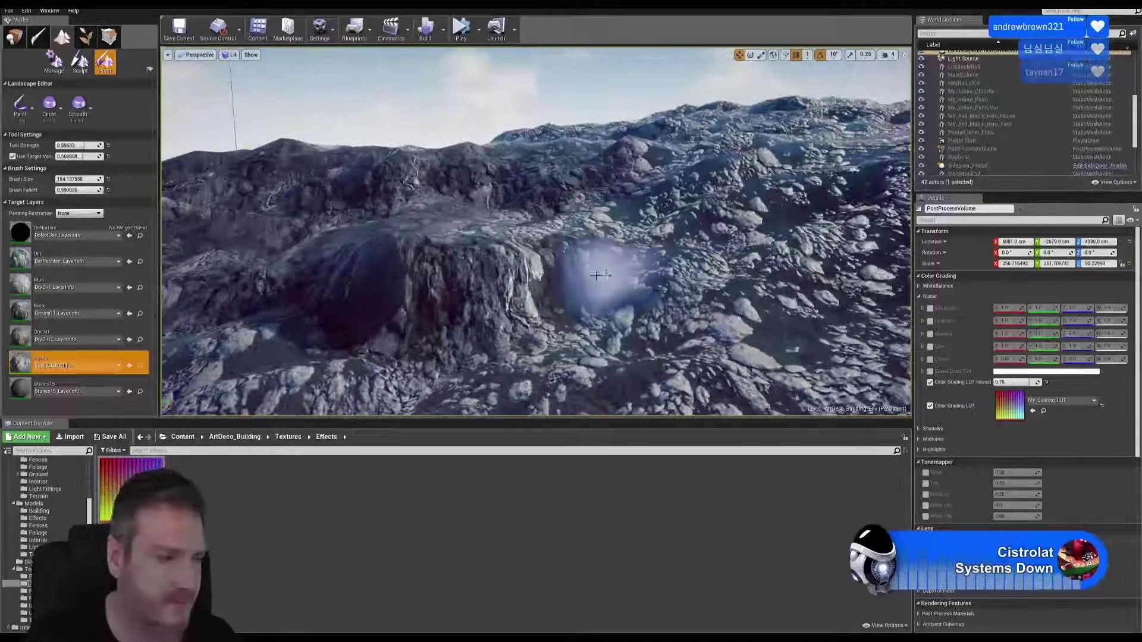
pyautogui.moveTo(580, 271)
pyautogui.mouseDown(button='right')
pyautogui.moveTo(574, 288)
pyautogui.moveTo(598, 271)
pyautogui.moveTo(599, 248)
pyautogui.mouseUp(button='right')
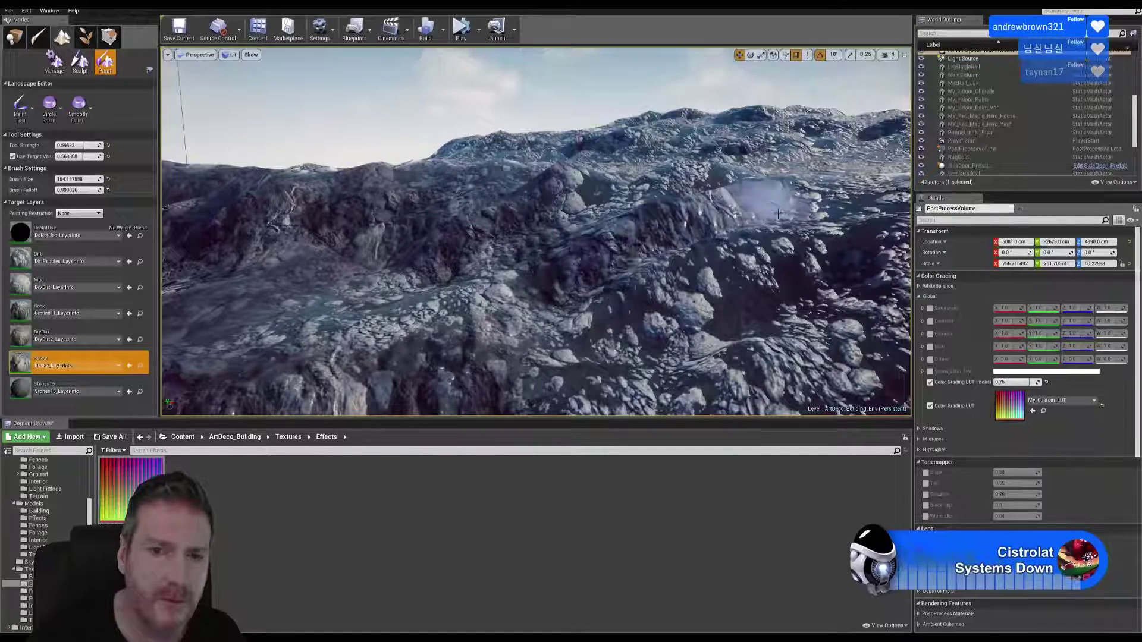
pyautogui.moveTo(499, 348); pyautogui.dragTo(464, 344, button='right')
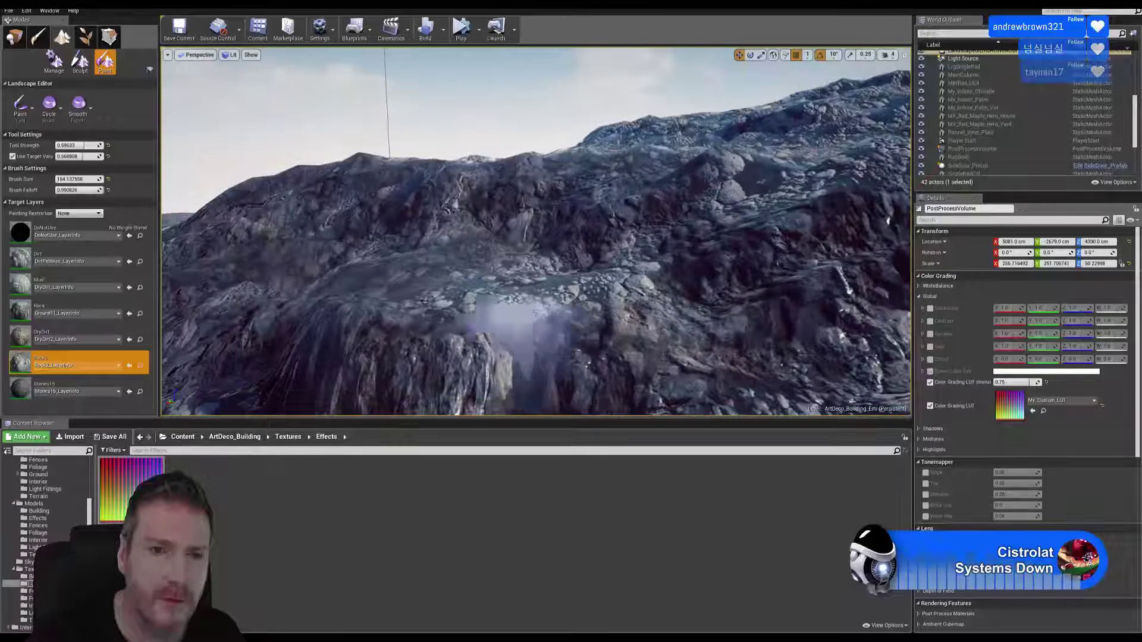
# - Paint the Mud layer over the flat top of the outcrop and the gentler ground above the cliff edges
pyautogui.click(66, 284)
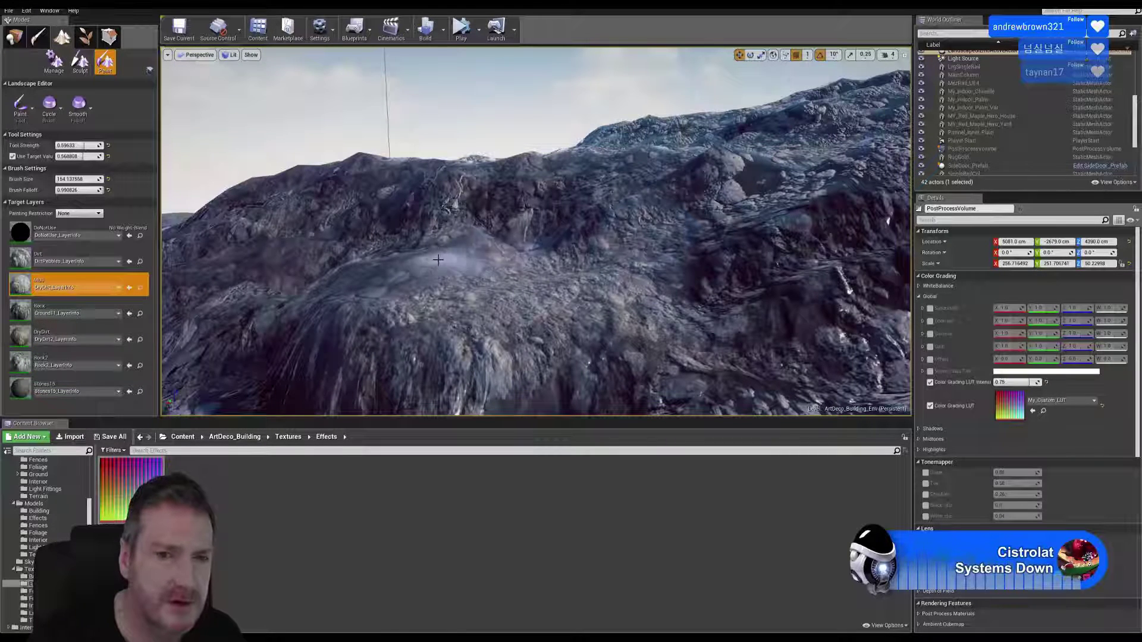
pyautogui.moveTo(566, 286)
pyautogui.mouseDown(button='right')
pyautogui.moveTo(601, 295)
pyautogui.moveTo(600, 283)
pyautogui.mouseUp(button='right')
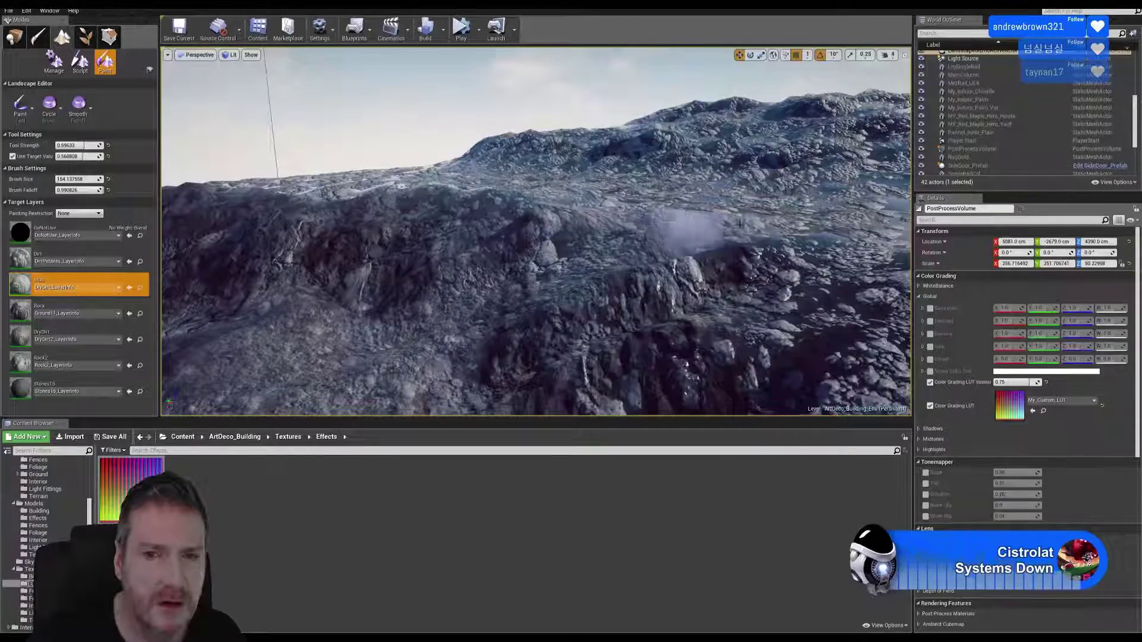
pyautogui.moveTo(511, 98); pyautogui.dragTo(485, 98, button='right')
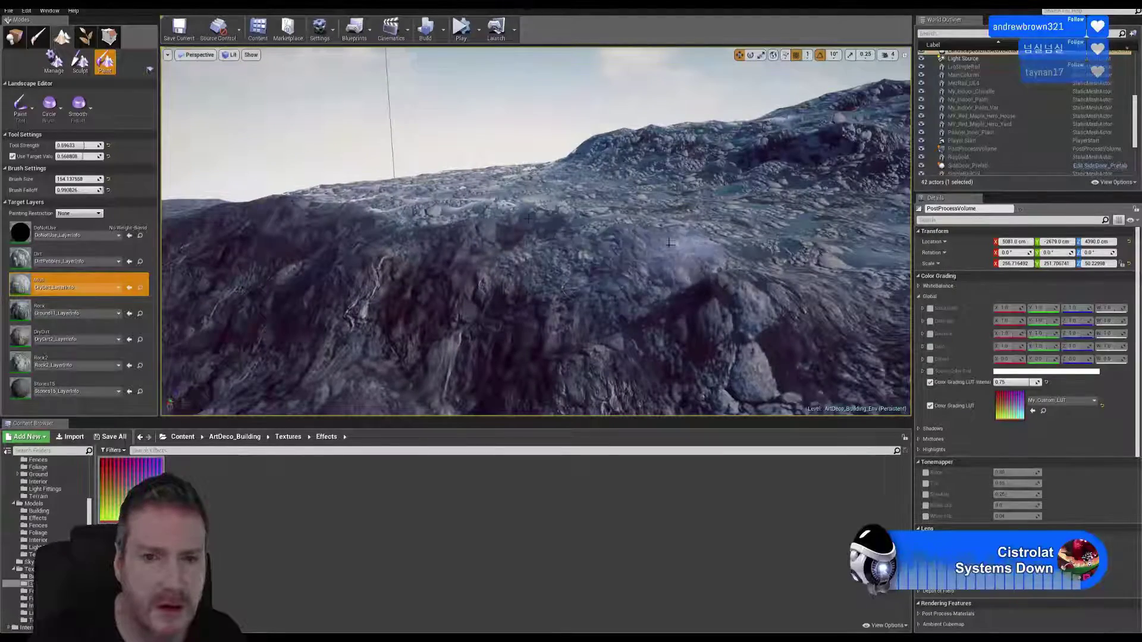
pyautogui.moveTo(722, 258); pyautogui.dragTo(742, 247, button='right')
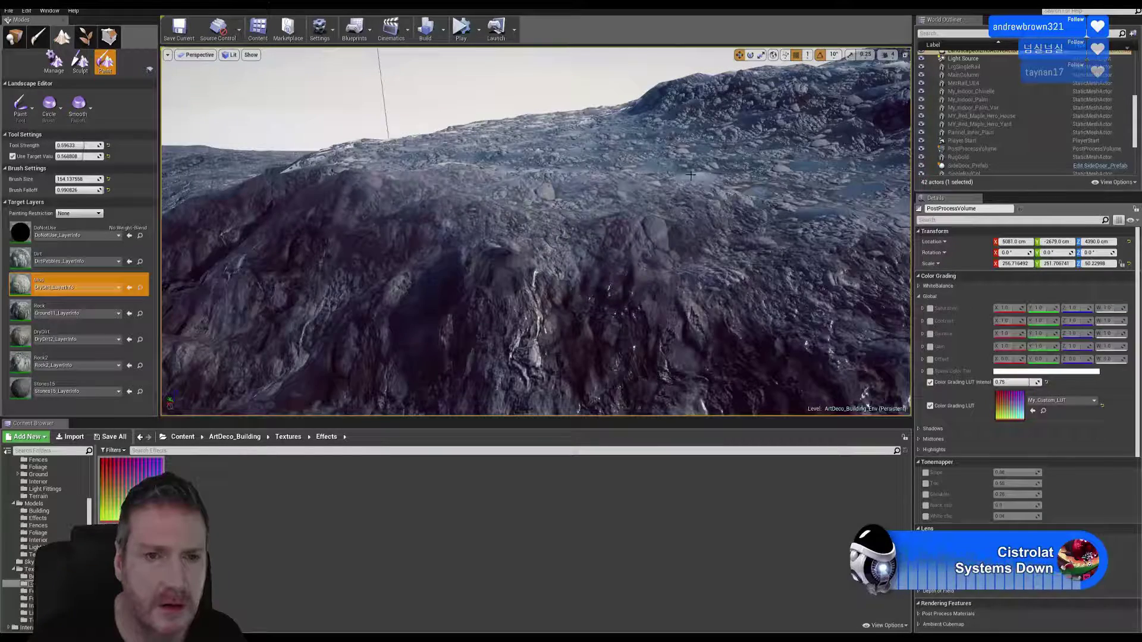
pyautogui.moveTo(880, 234)
pyautogui.mouseDown(button='right')
pyautogui.moveTo(897, 176)
pyautogui.moveTo(891, 121)
pyautogui.mouseUp(button='right')
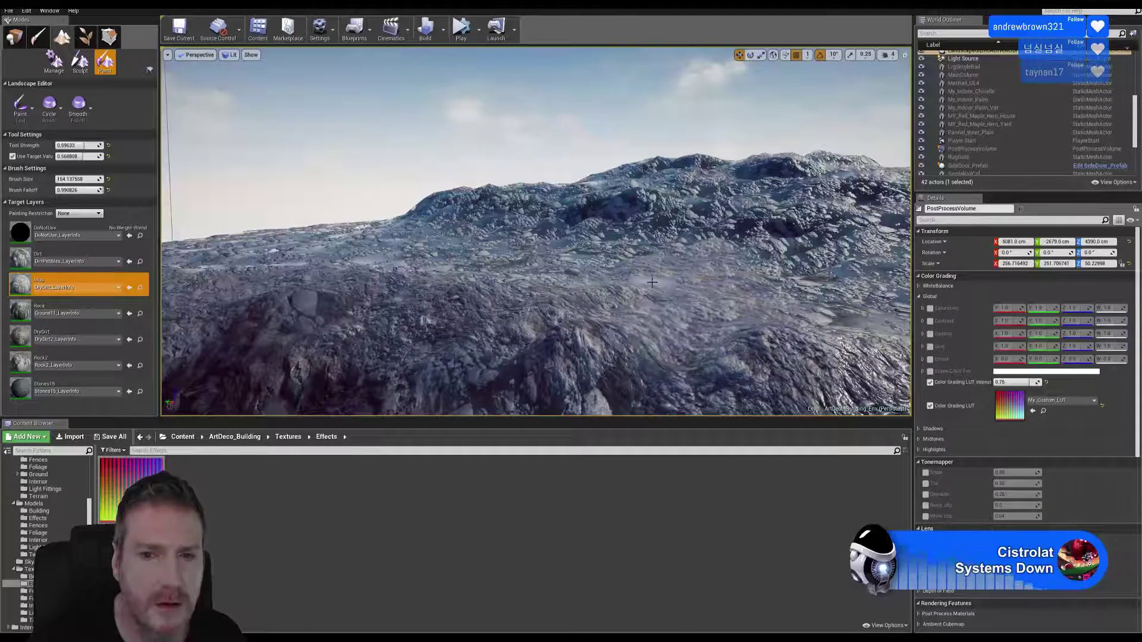
pyautogui.moveTo(661, 260)
pyautogui.mouseDown(button='right')
pyautogui.moveTo(595, 260)
pyautogui.moveTo(665, 258)
pyautogui.moveTo(648, 259)
pyautogui.mouseUp(button='right')
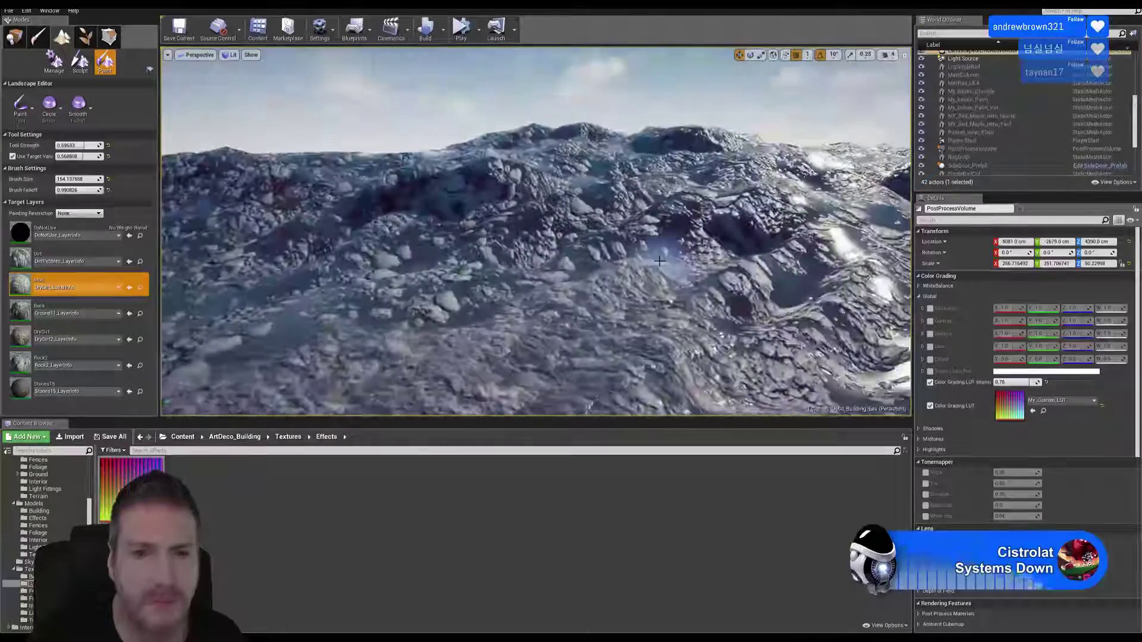
# - Paint the Rock2 layer over the steep banks and hollows of the mound beyond the muddy ground
pyautogui.click(77, 363)
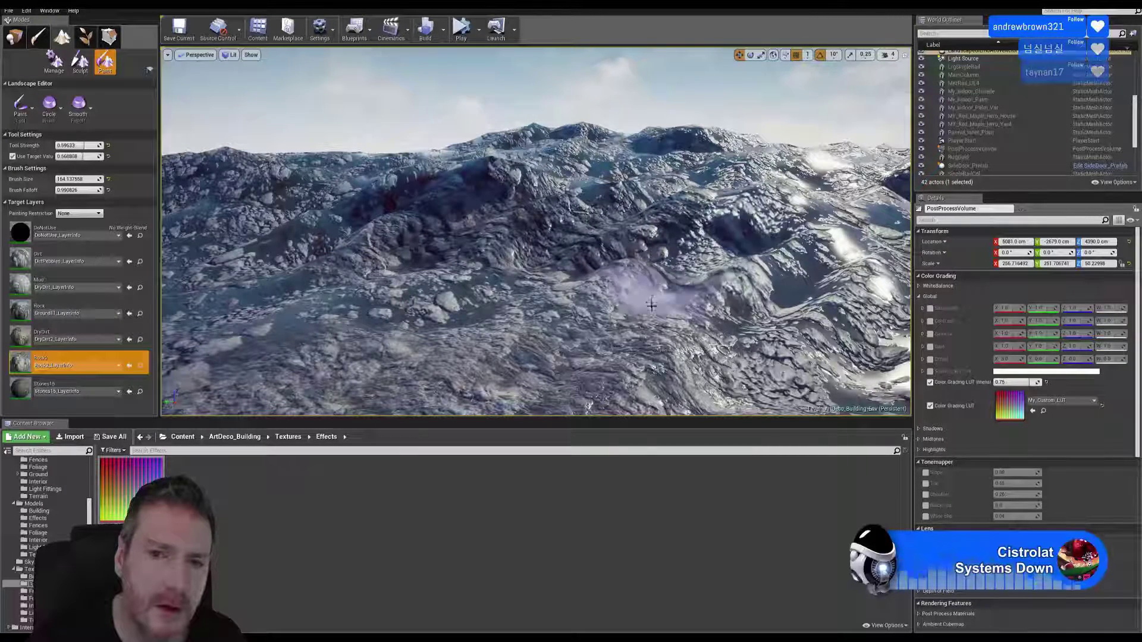
pyautogui.moveTo(648, 190)
pyautogui.mouseDown()
pyautogui.moveTo(364, 200)
pyautogui.moveTo(301, 242)
pyautogui.moveTo(465, 218)
pyautogui.mouseUp()
pyautogui.moveTo(465, 218); pyautogui.dragTo(531, 226, button='right')
pyautogui.press('w')
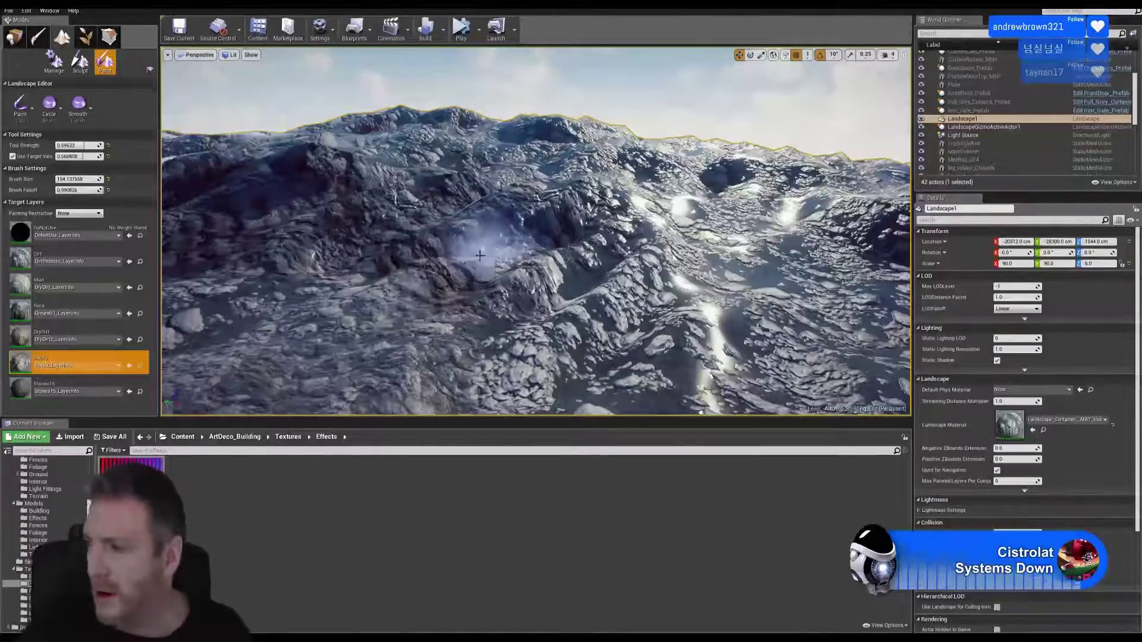
pyautogui.moveTo(480, 256); pyautogui.dragTo(576, 215)
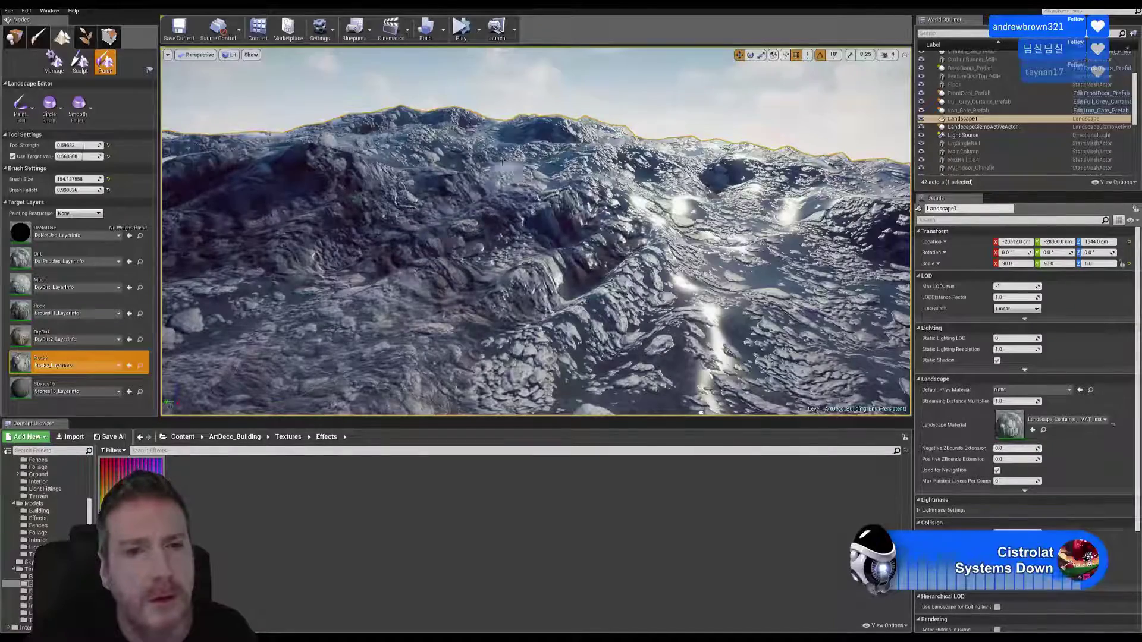
# - Paint the Rock2 layer inside the dark pits and on the steep outcrops along the far hilltop
pyautogui.press('w')
pyautogui.moveTo(503, 162); pyautogui.dragTo(503, 167, button='right')
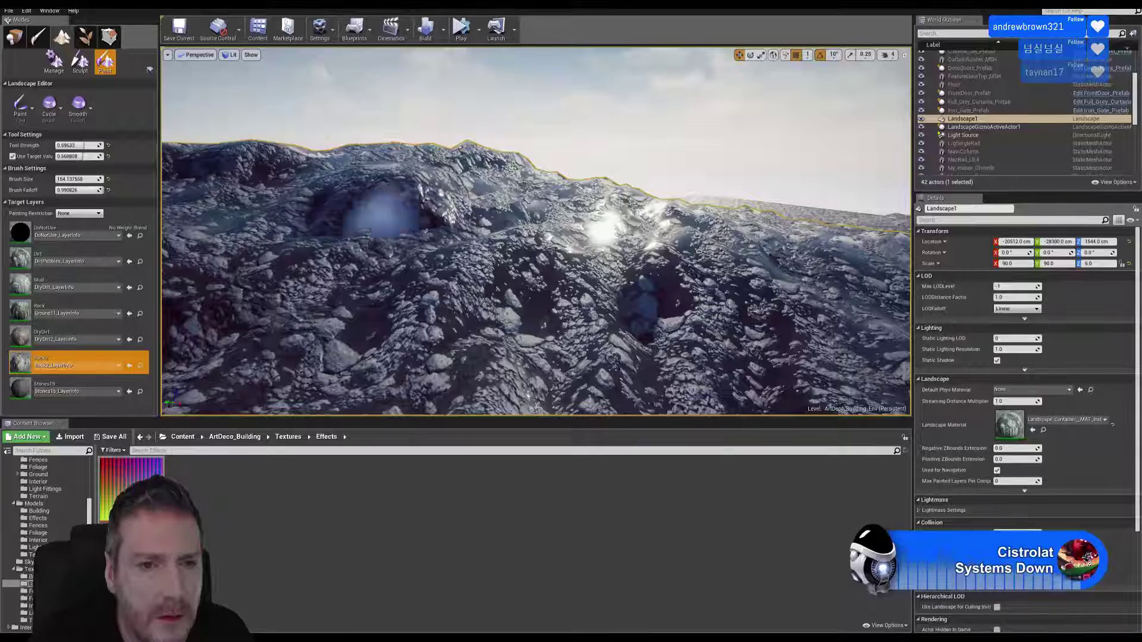
pyautogui.moveTo(380, 214); pyautogui.dragTo(369, 205, button='right')
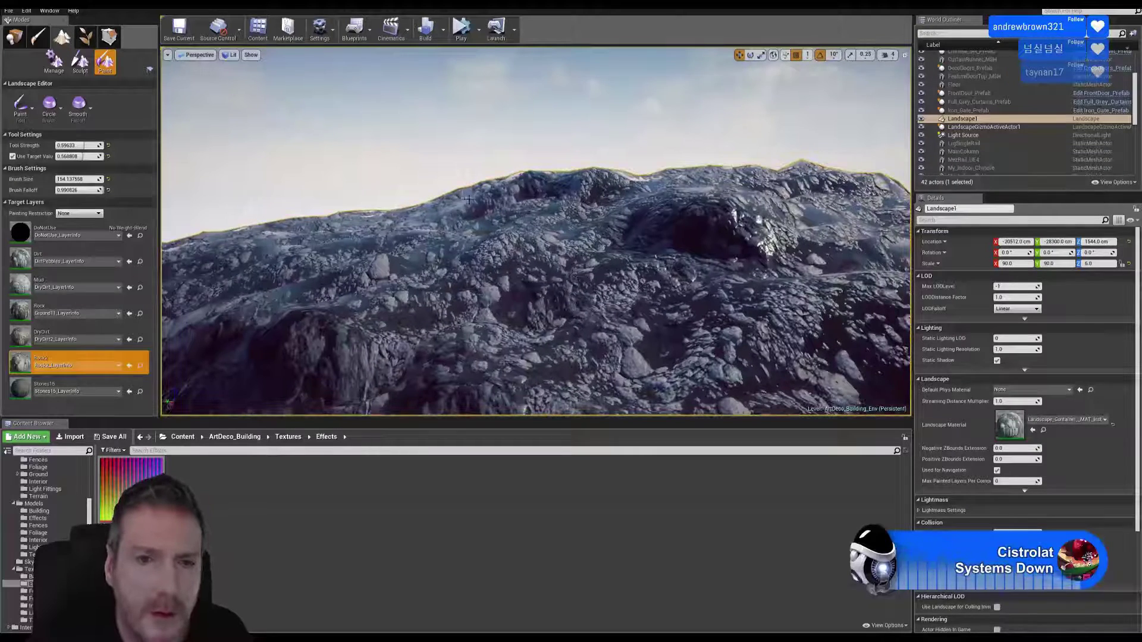
pyautogui.moveTo(604, 188); pyautogui.dragTo(485, 202)
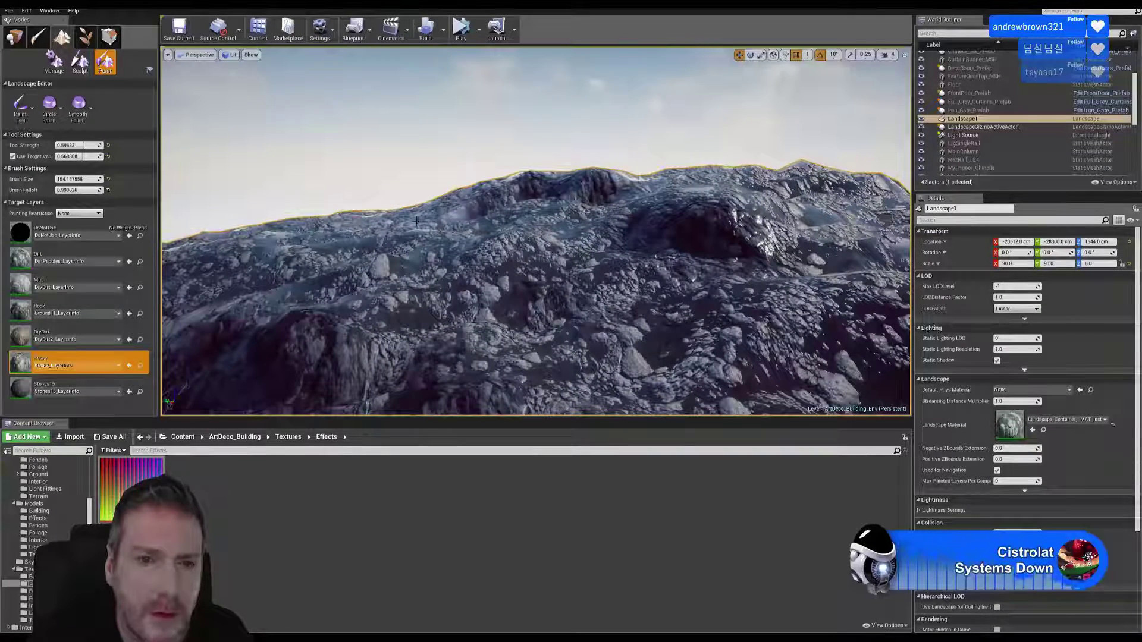
# - Paint the Rock2 layer across the bouldered mid-slope in front of the dark hilltop outcrop
pyautogui.moveTo(431, 297)
pyautogui.mouseDown()
pyautogui.moveTo(459, 301)
pyautogui.moveTo(496, 270)
pyautogui.moveTo(566, 305)
pyautogui.moveTo(624, 281)
pyautogui.moveTo(658, 312)
pyautogui.moveTo(660, 297)
pyautogui.moveTo(324, 324)
pyautogui.moveTo(606, 289)
pyautogui.mouseUp()
pyautogui.moveTo(605, 290)
pyautogui.mouseDown(button='right')
pyautogui.moveTo(613, 341)
pyautogui.moveTo(580, 282)
pyautogui.moveTo(607, 238)
pyautogui.moveTo(637, 319)
pyautogui.mouseUp(button='right')
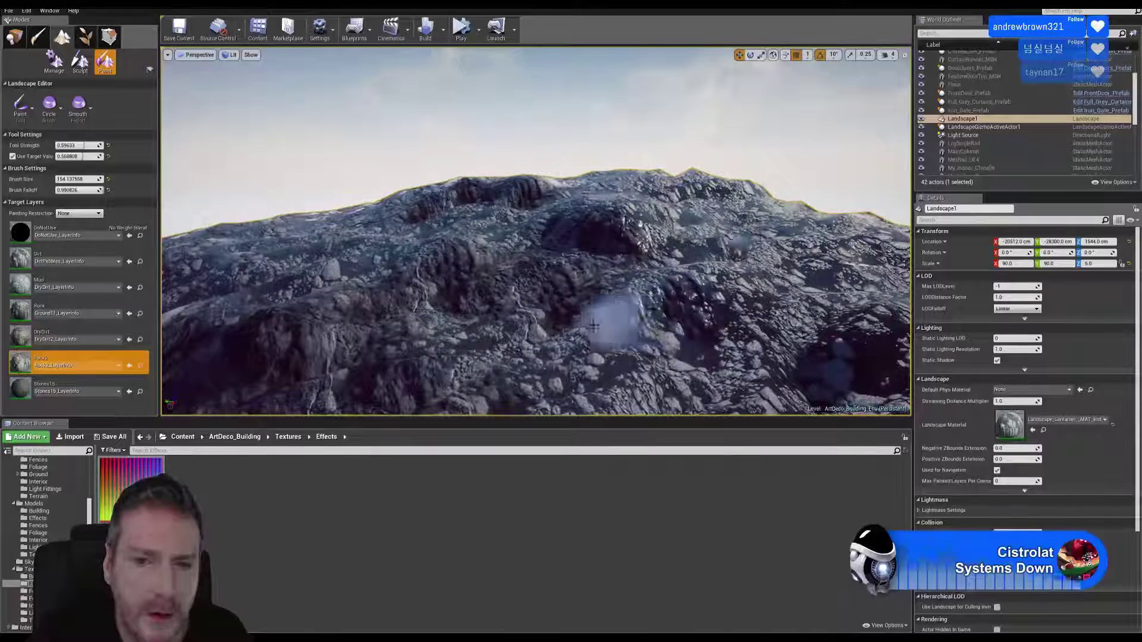
# - Paint the Stones15 layer over the rim of the dark central outcrop and the bouldered ground around it
pyautogui.click(66, 388)
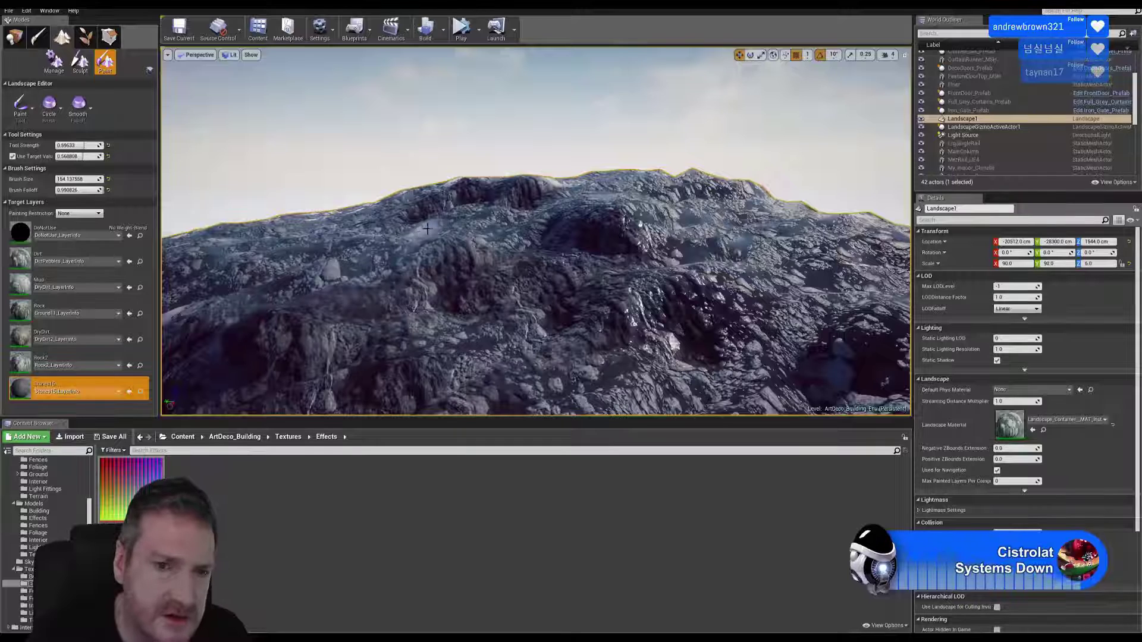
pyautogui.moveTo(490, 218)
pyautogui.mouseDown()
pyautogui.moveTo(541, 223)
pyautogui.moveTo(565, 253)
pyautogui.moveTo(633, 253)
pyautogui.mouseUp()
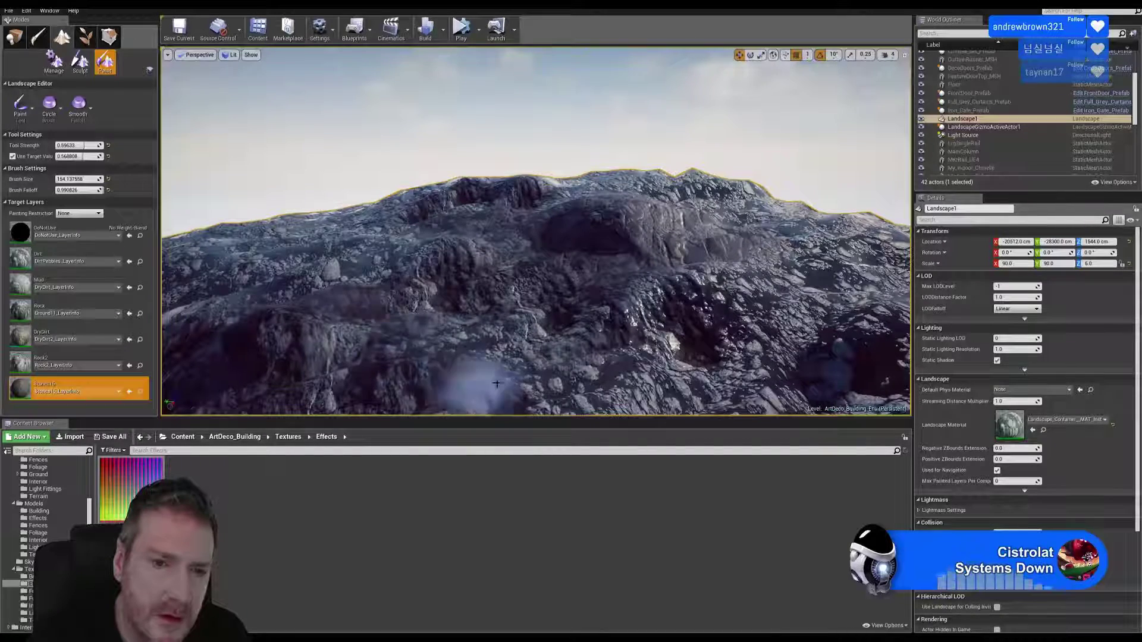
pyautogui.moveTo(646, 336); pyautogui.dragTo(758, 431, button='right')
pyautogui.moveTo(644, 256); pyautogui.dragTo(644, 257, button='right')
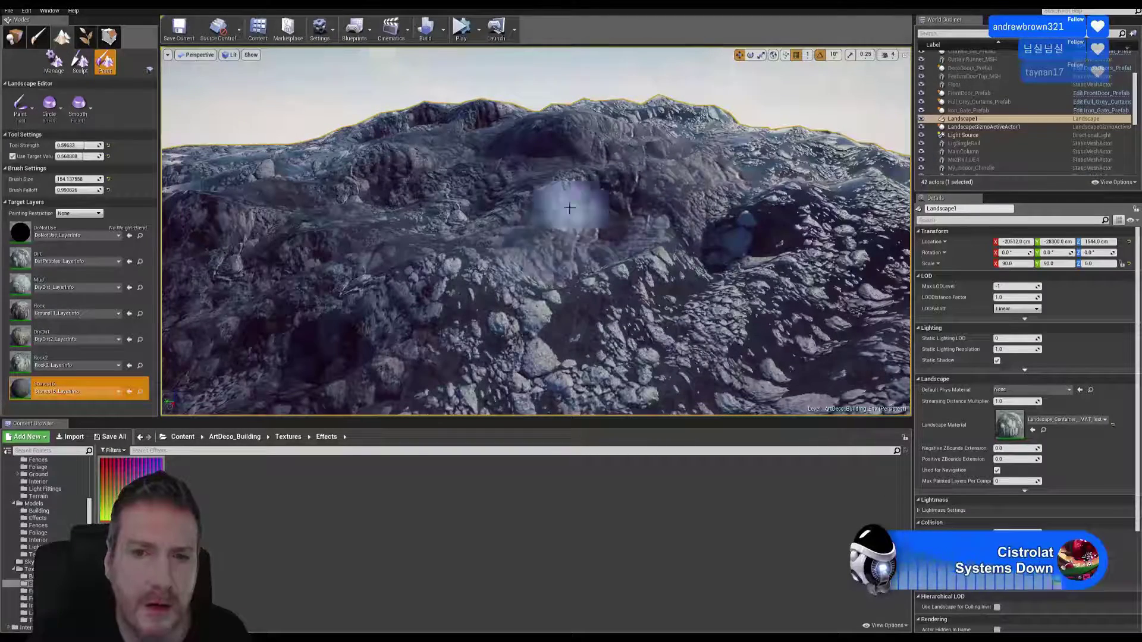
# - Paint the Stones15 layer over the gentler ground beside the cliff faces and across the slope below the peaked ridge
pyautogui.press('w')
pyautogui.moveTo(573, 205)
pyautogui.mouseDown(button='right')
pyautogui.moveTo(561, 174)
pyautogui.moveTo(577, 172)
pyautogui.mouseUp(button='right')
pyautogui.moveTo(565, 276); pyautogui.dragTo(557, 251, button='right')
pyautogui.moveTo(480, 308); pyautogui.dragTo(463, 300, button='right')
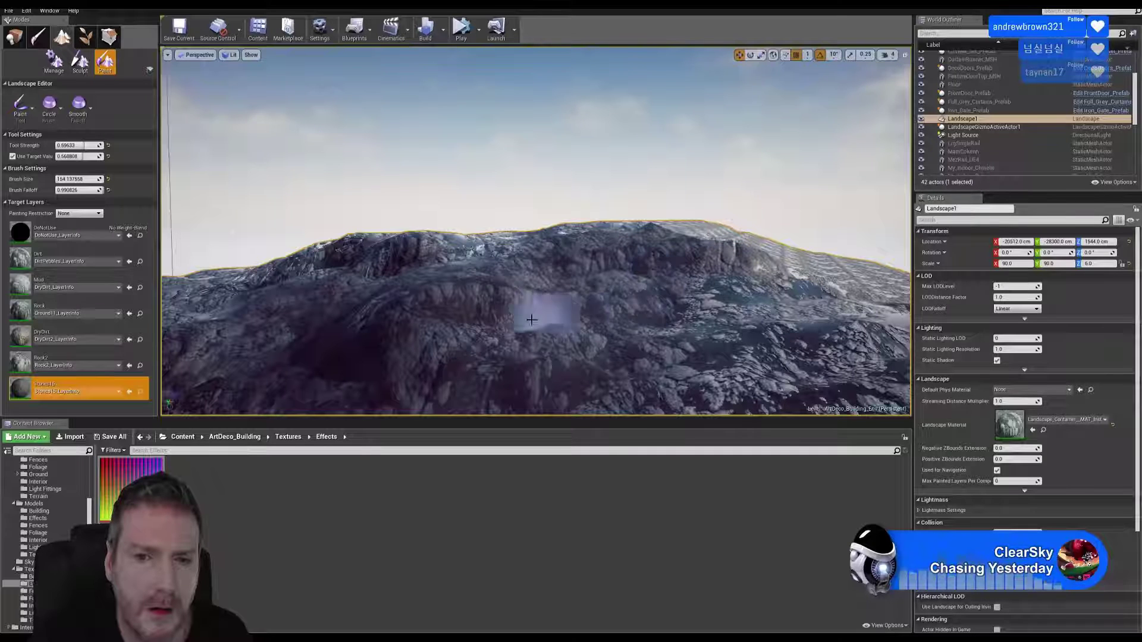
pyautogui.moveTo(577, 310)
pyautogui.mouseDown(button='right')
pyautogui.moveTo(473, 305)
pyautogui.moveTo(499, 303)
pyautogui.mouseUp(button='right')
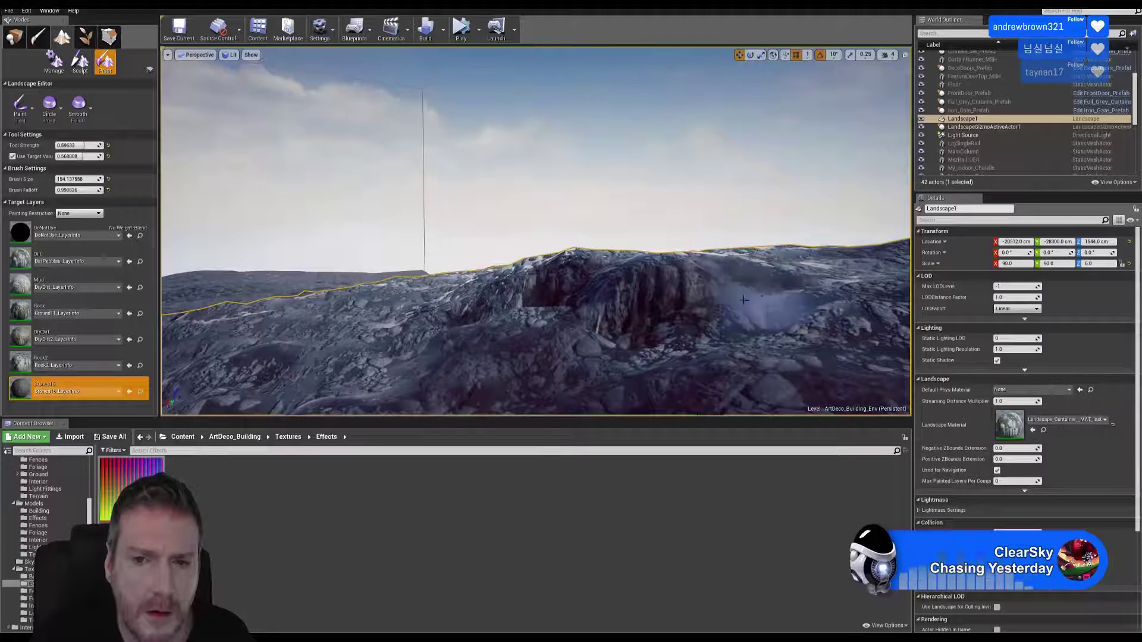
pyautogui.moveTo(705, 283)
pyautogui.mouseDown(button='right')
pyautogui.moveTo(723, 274)
pyautogui.moveTo(613, 271)
pyautogui.moveTo(768, 279)
pyautogui.mouseUp(button='right')
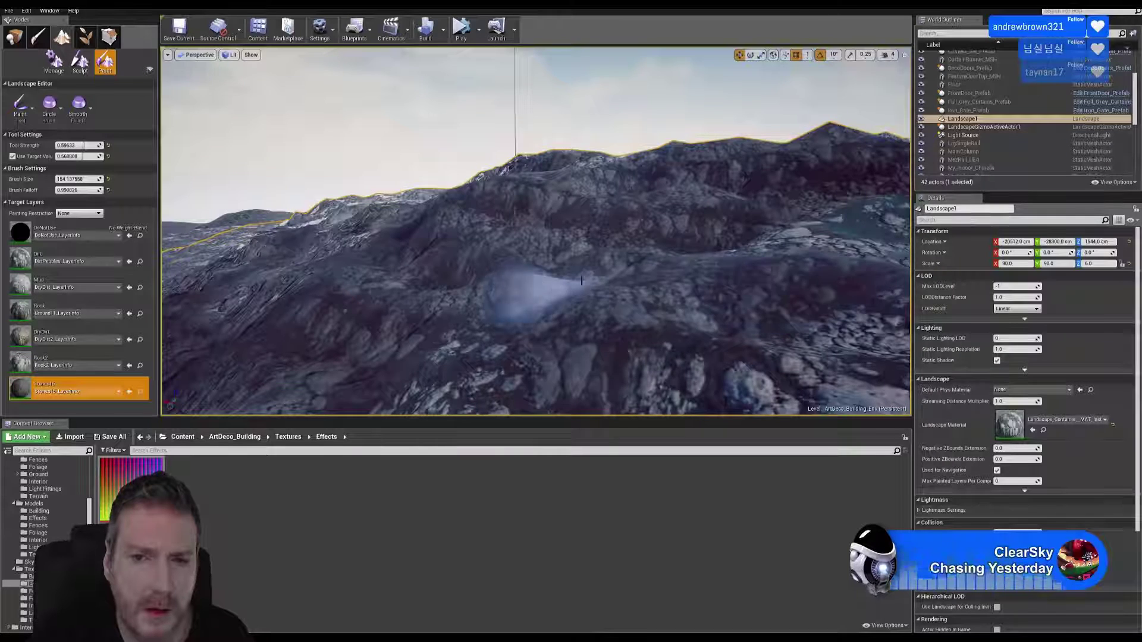
pyautogui.moveTo(581, 280); pyautogui.dragTo(597, 266, button='right')
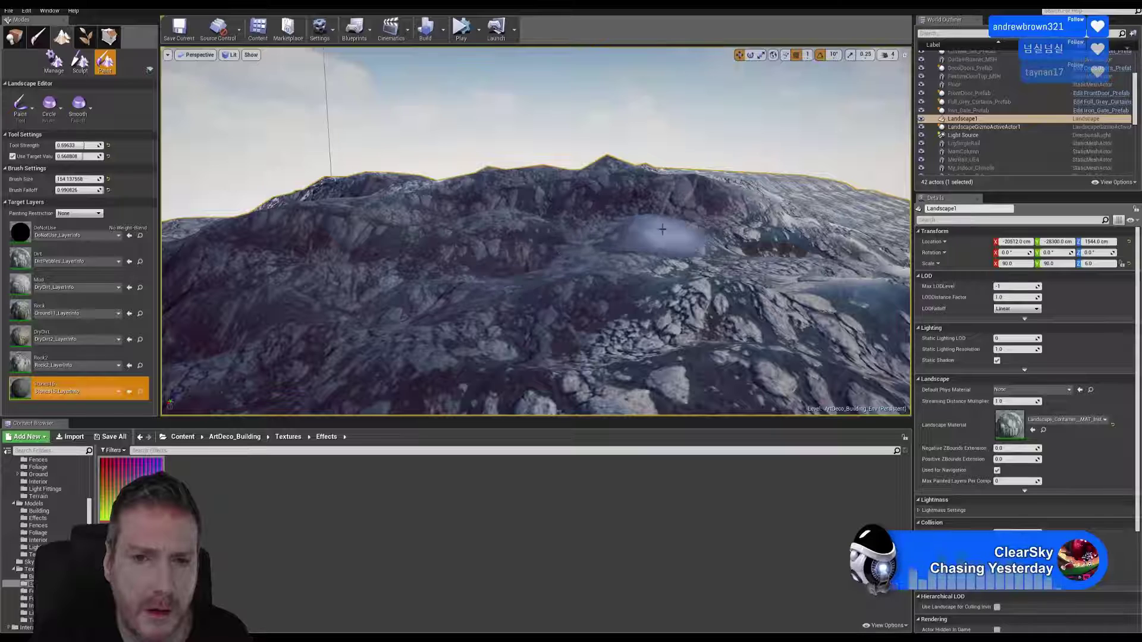
# - Paint the Rock2 layer on the steep banks below the peaked ridge and the outcrop in the foreground
pyautogui.click(55, 360)
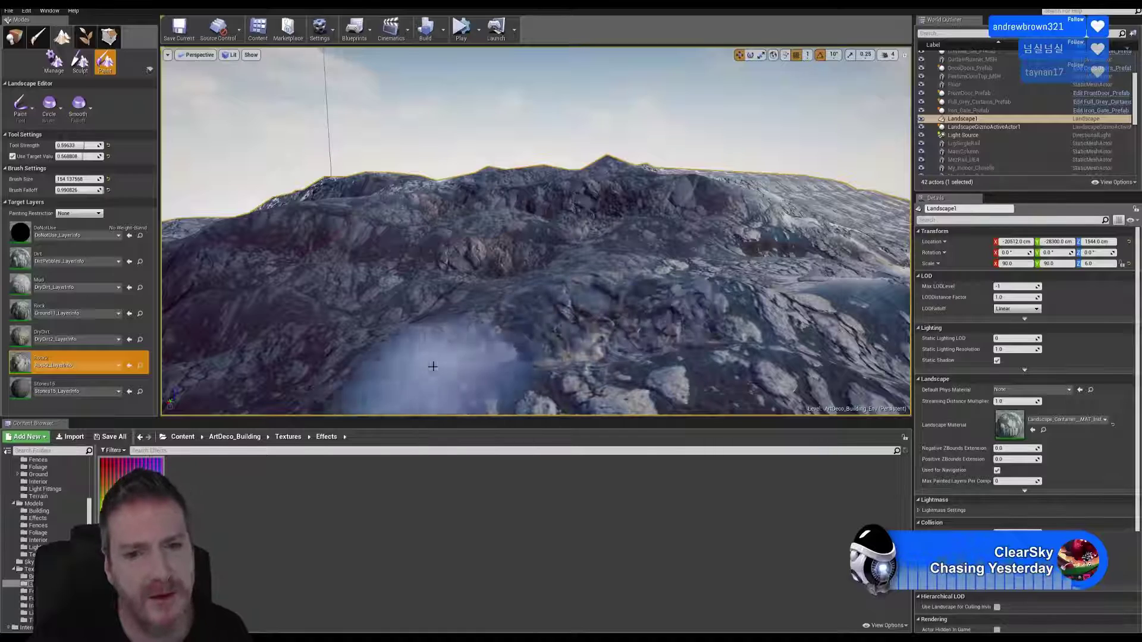
pyautogui.moveTo(327, 282); pyautogui.dragTo(271, 283, button='right')
pyautogui.moveTo(294, 316)
pyautogui.mouseDown()
pyautogui.moveTo(501, 308)
pyautogui.moveTo(376, 344)
pyautogui.moveTo(436, 373)
pyautogui.mouseUp()
pyautogui.press('w')
pyautogui.moveTo(443, 366)
pyautogui.mouseDown(button='right')
pyautogui.moveTo(458, 357)
pyautogui.moveTo(455, 374)
pyautogui.moveTo(490, 371)
pyautogui.mouseUp(button='right')
pyautogui.press('s')
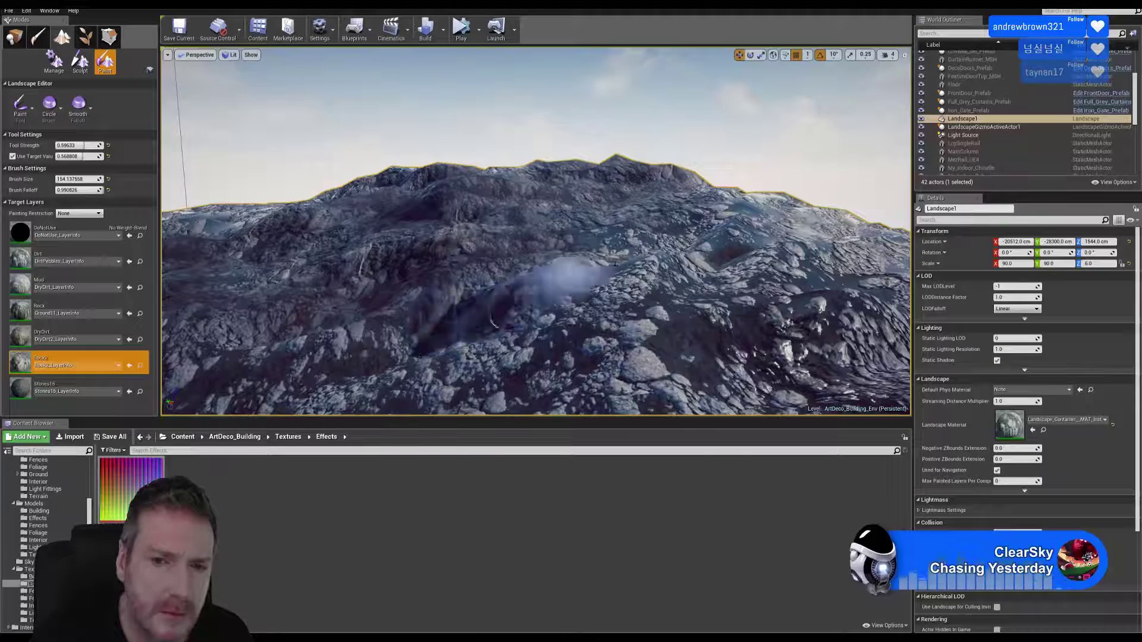
# - Paint the Rock2 layer over the remaining steep outcrops and bouldered edges along the lower hillside
pyautogui.moveTo(613, 249); pyautogui.dragTo(539, 254, button='right')
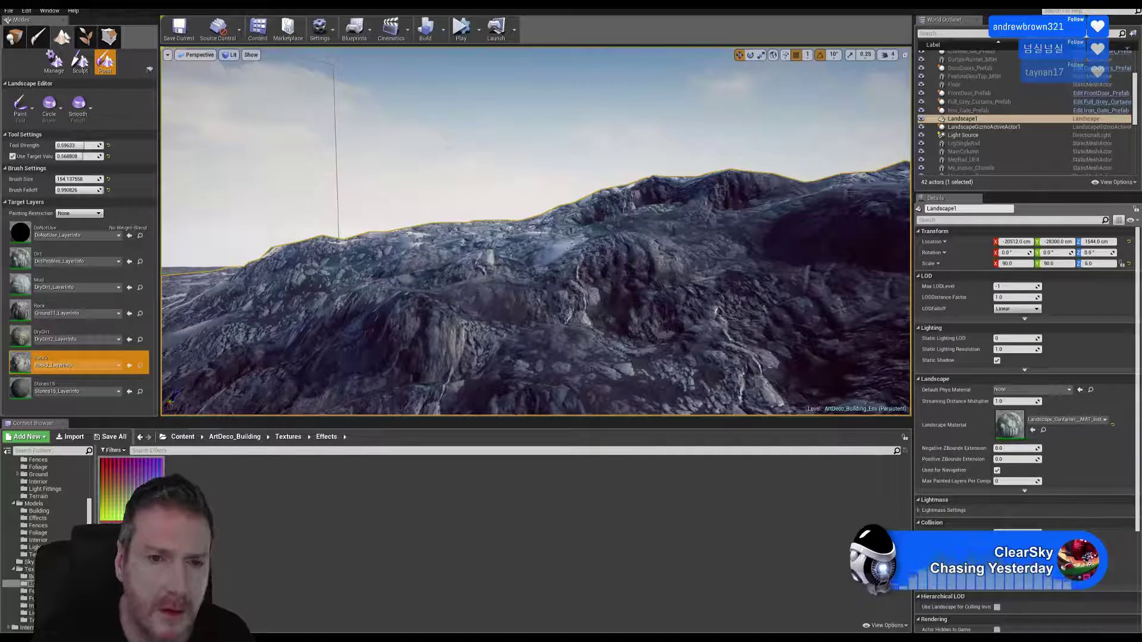
pyautogui.moveTo(408, 283); pyautogui.dragTo(428, 290, button='right')
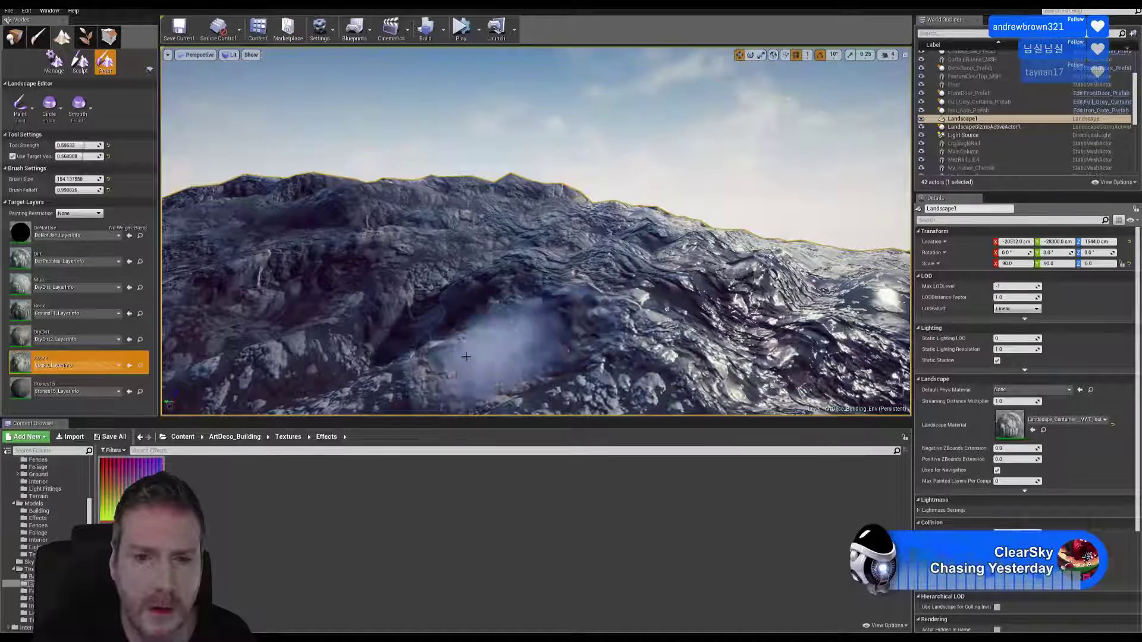
pyautogui.moveTo(522, 334); pyautogui.dragTo(509, 335, button='right')
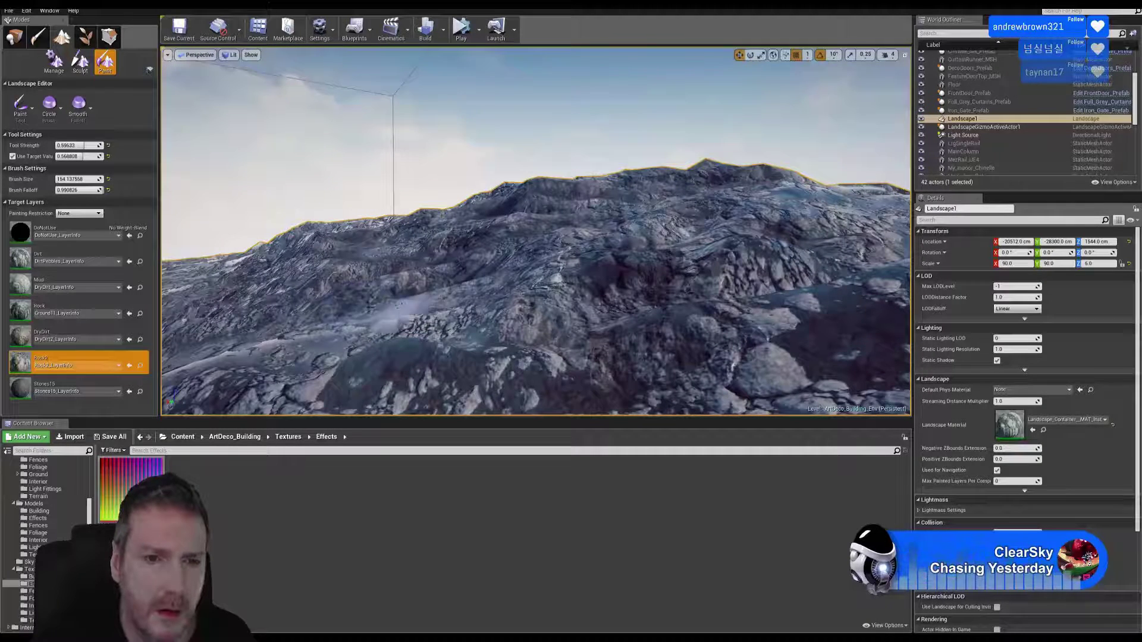
pyautogui.moveTo(524, 272); pyautogui.dragTo(537, 253, button='right')
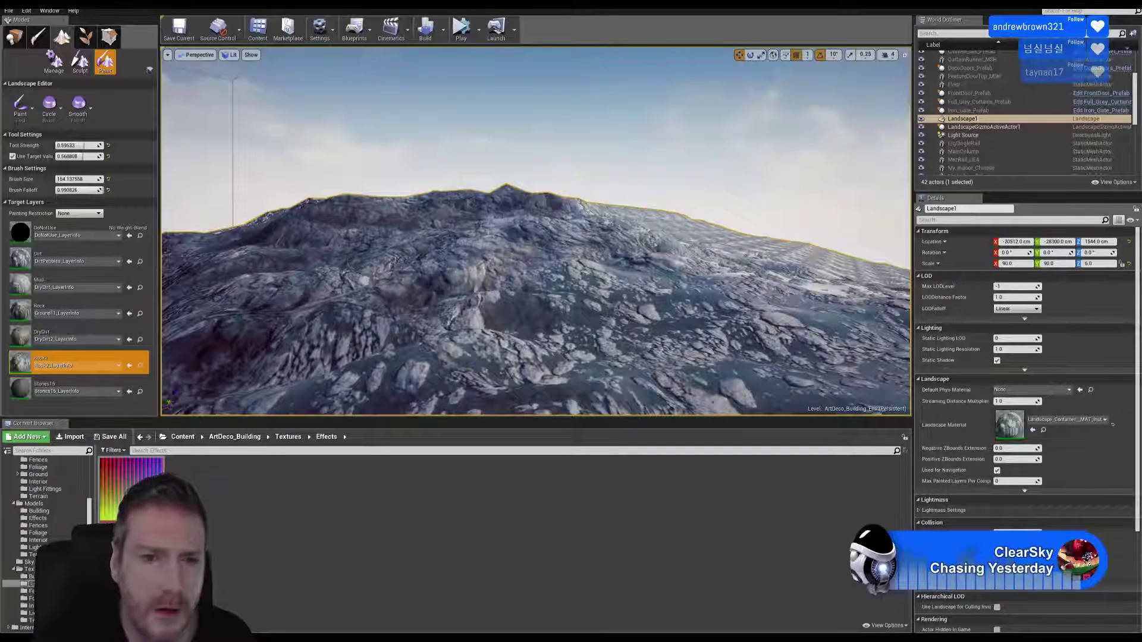
pyautogui.moveTo(537, 254); pyautogui.dragTo(549, 223, button='right')
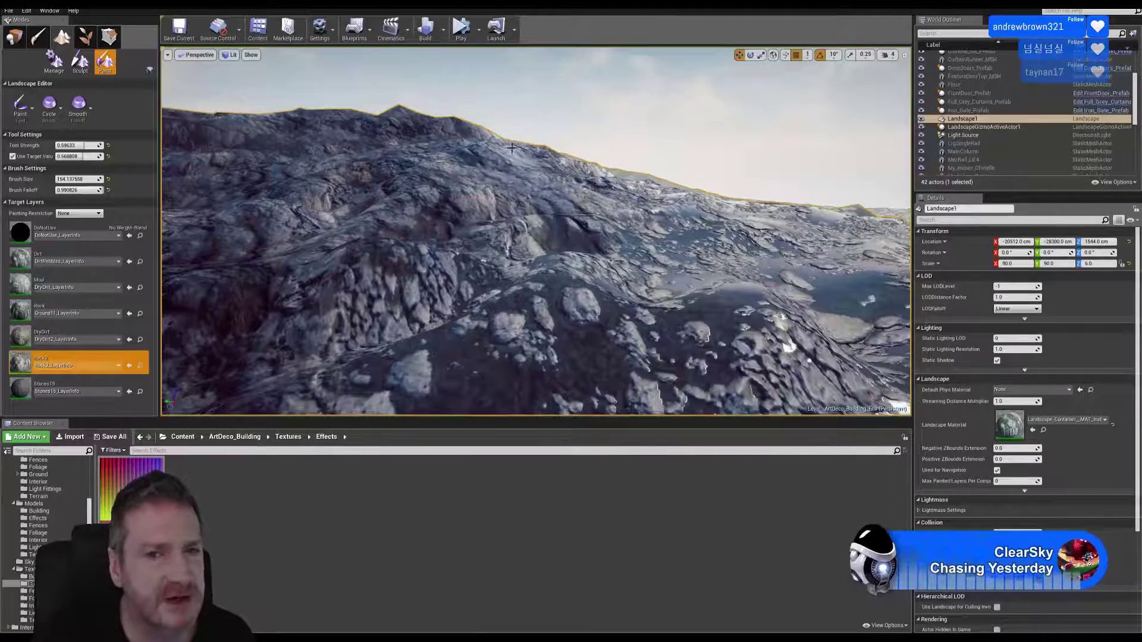
# - Examine the painted rock blend across the hillside, the open ground towards the trees and the peaked ridge
pyautogui.moveTo(561, 238); pyautogui.dragTo(392, 235, button='right')
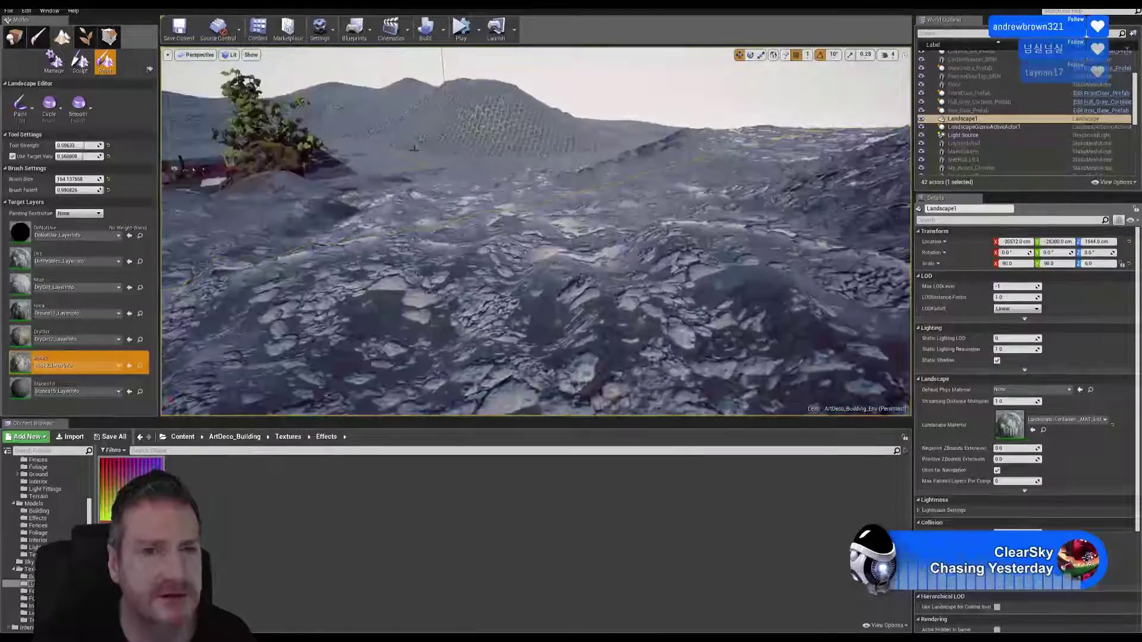
pyautogui.moveTo(648, 194); pyautogui.dragTo(767, 196, button='right')
pyautogui.moveTo(535, 231); pyautogui.dragTo(694, 191, button='right')
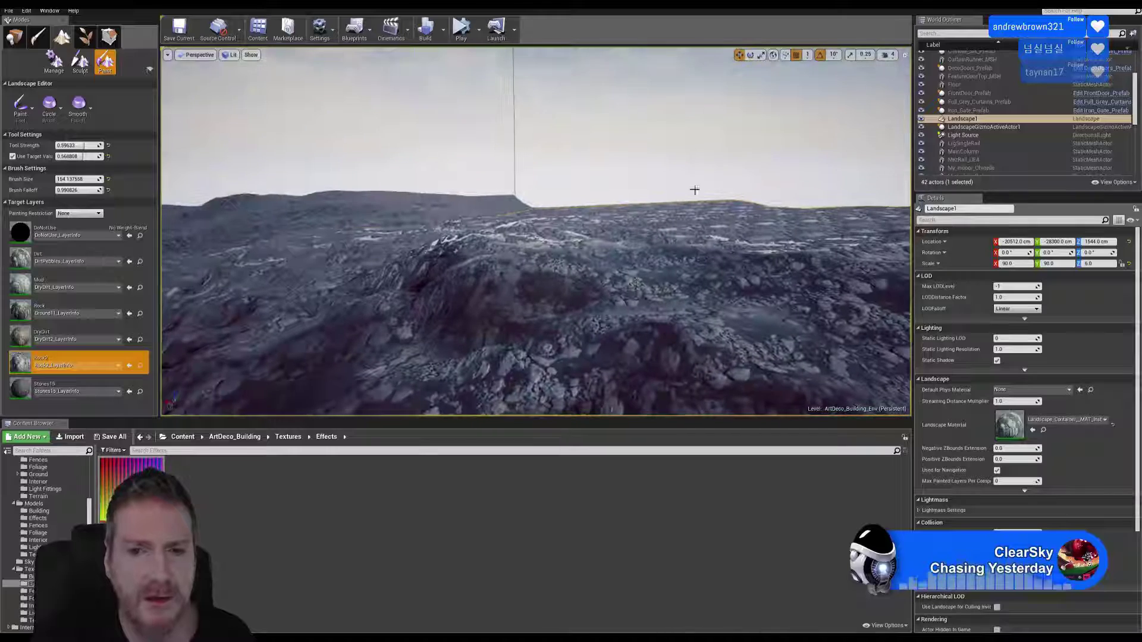
pyautogui.moveTo(512, 221); pyautogui.dragTo(516, 149, button='right')
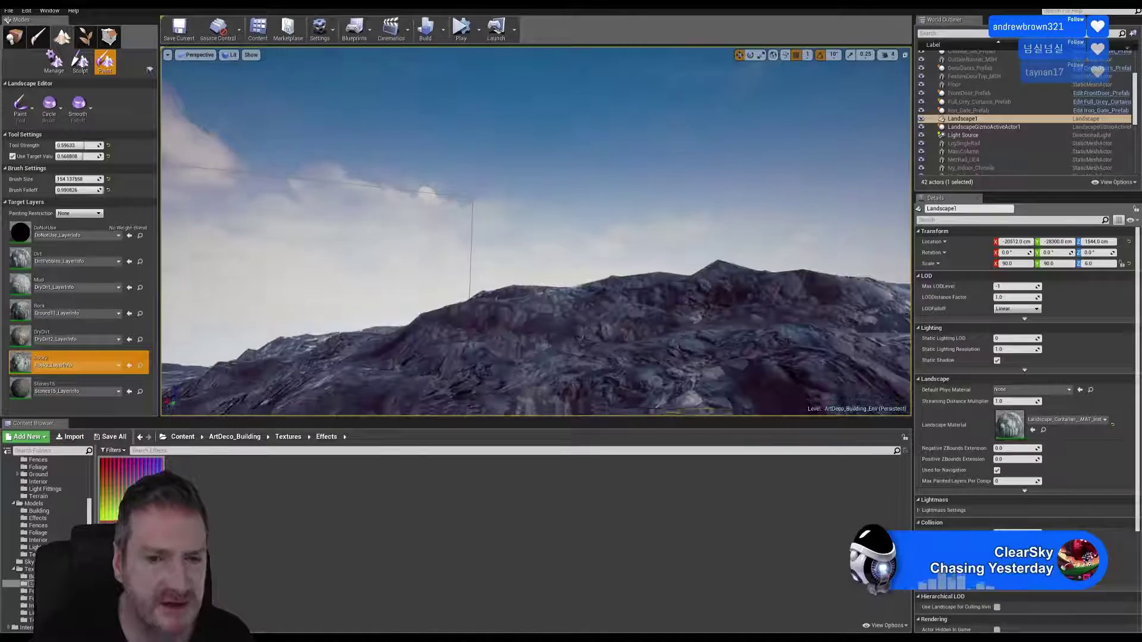
pyautogui.moveTo(510, 280); pyautogui.dragTo(433, 274, button='right')
pyautogui.moveTo(544, 299); pyautogui.dragTo(476, 355, button='right')
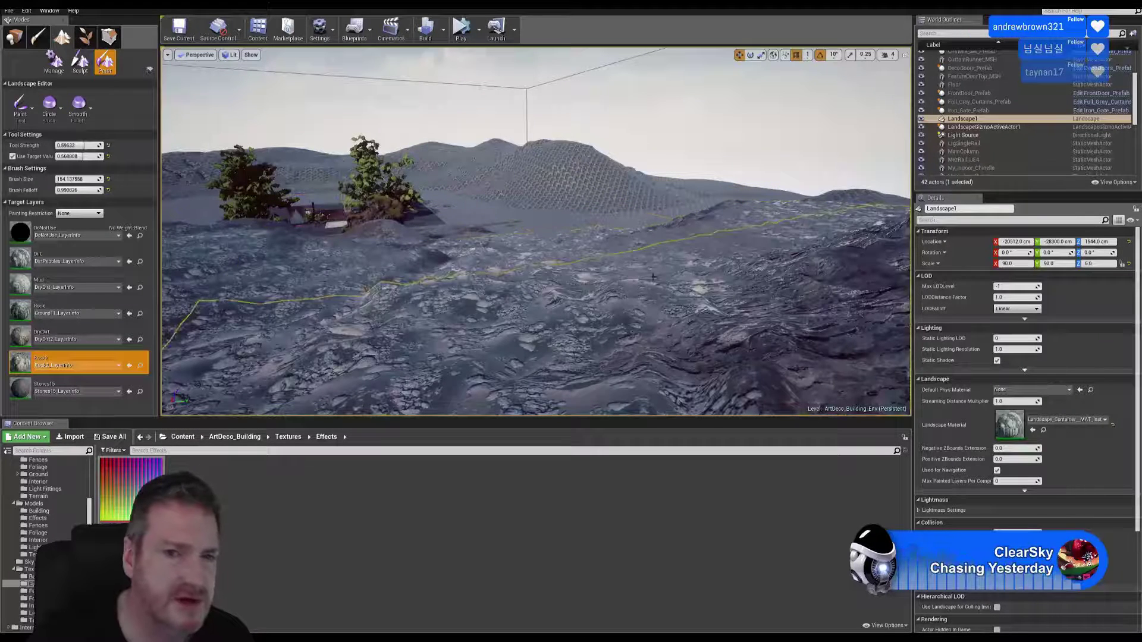
pyautogui.moveTo(794, 137); pyautogui.dragTo(921, 140, button='right')
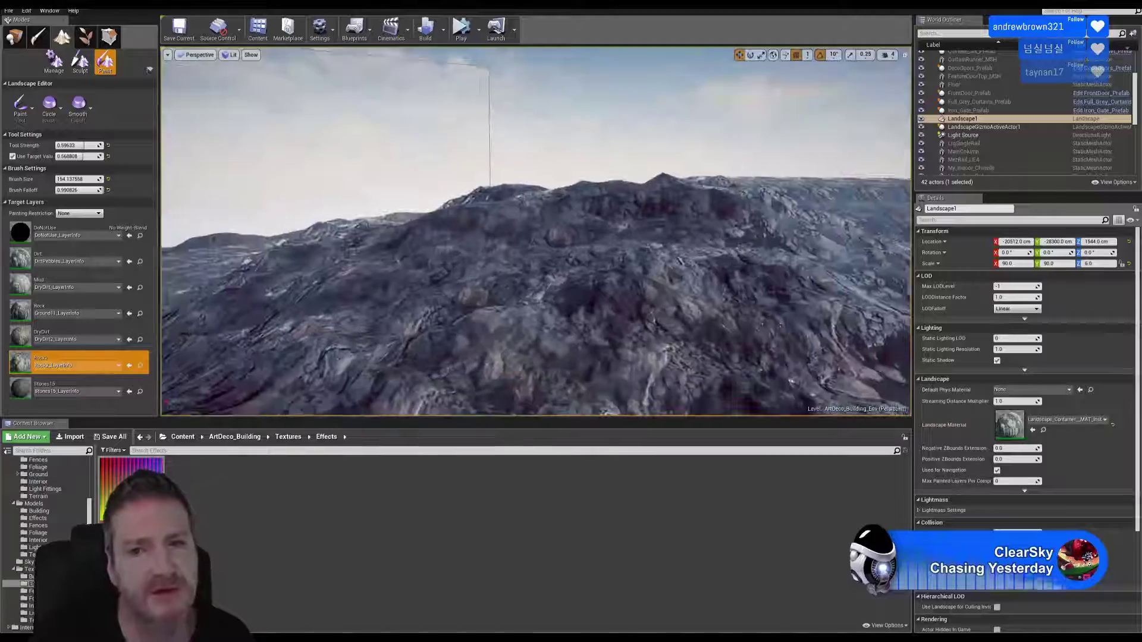
pyautogui.moveTo(535, 232); pyautogui.dragTo(565, 254, button='right')
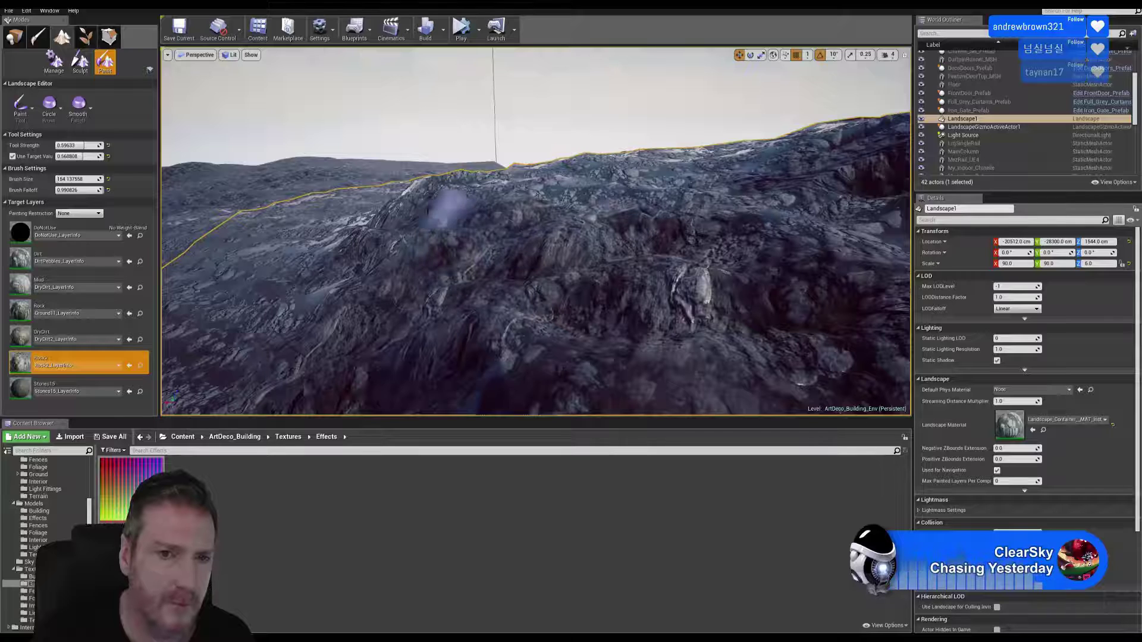
# - Paint the Stones15 layer along the gentler ground above the cliff edge, following the ridge up the hill
pyautogui.click(63, 388)
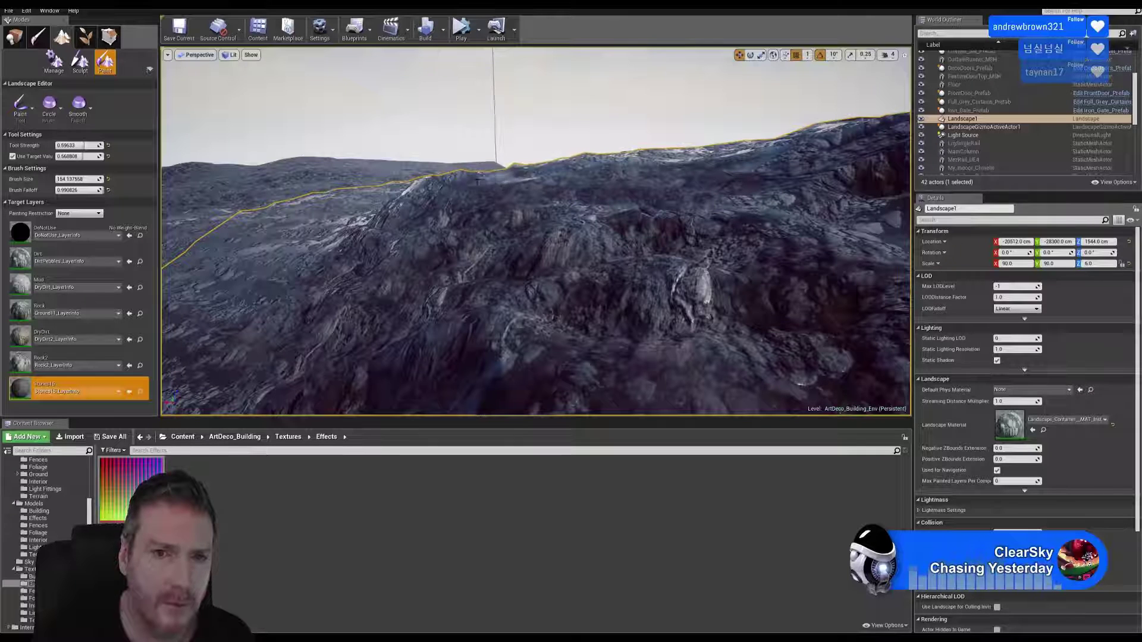
pyautogui.moveTo(571, 170); pyautogui.dragTo(836, 127)
pyautogui.moveTo(746, 155)
pyautogui.mouseDown(button='right')
pyautogui.moveTo(845, 157)
pyautogui.moveTo(606, 158)
pyautogui.moveTo(743, 164)
pyautogui.mouseUp(button='right')
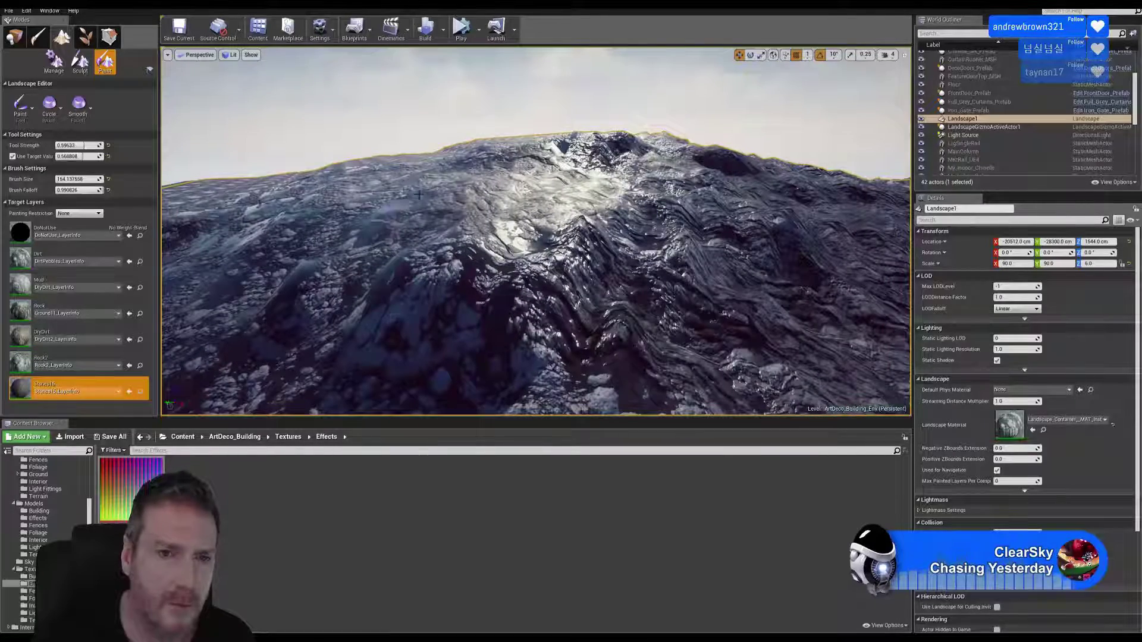
# - Paint the Rock2 layer around the dark foreground hollow and over the bouldered shoulder of the ridge
pyautogui.click(70, 355)
pyautogui.moveTo(446, 319)
pyautogui.mouseDown()
pyautogui.moveTo(408, 331)
pyautogui.moveTo(539, 360)
pyautogui.moveTo(639, 321)
pyautogui.moveTo(301, 308)
pyautogui.moveTo(256, 280)
pyautogui.moveTo(239, 246)
pyautogui.mouseUp()
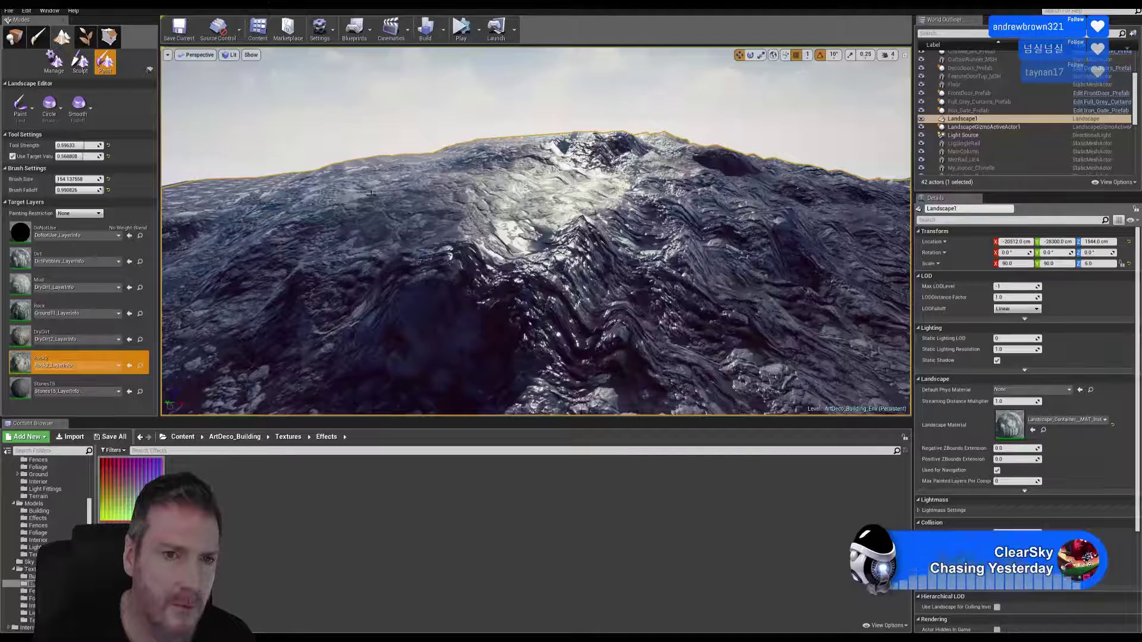
pyautogui.moveTo(371, 193)
pyautogui.mouseDown()
pyautogui.moveTo(265, 195)
pyautogui.moveTo(324, 208)
pyautogui.moveTo(488, 164)
pyautogui.mouseUp()
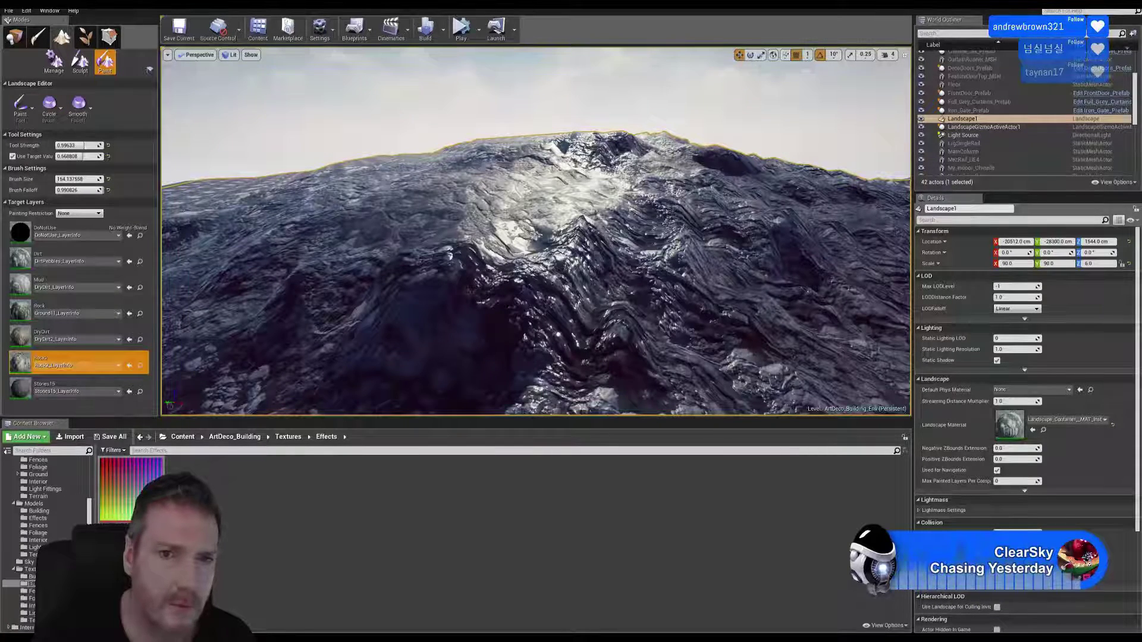
pyautogui.press('s')
pyautogui.moveTo(495, 163)
pyautogui.mouseDown(button='right')
pyautogui.moveTo(485, 182)
pyautogui.moveTo(381, 179)
pyautogui.moveTo(506, 191)
pyautogui.moveTo(511, 173)
pyautogui.moveTo(502, 175)
pyautogui.mouseUp(button='right')
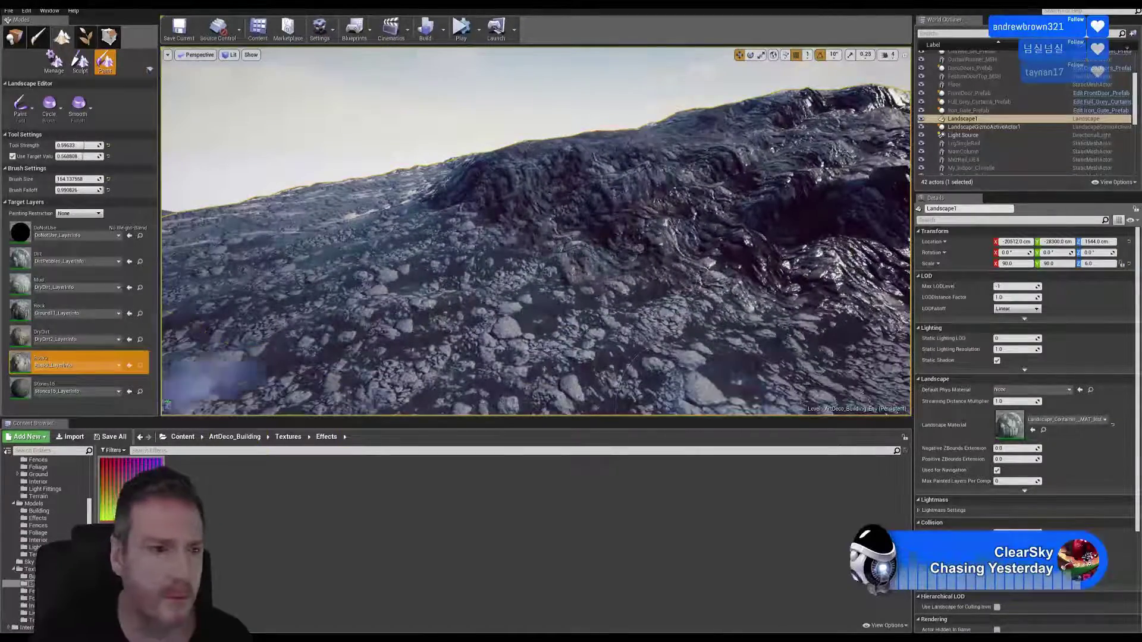
# - Paint the Mud layer over the flat bouldered ground at the foot of the rocky ridge
pyautogui.click(74, 278)
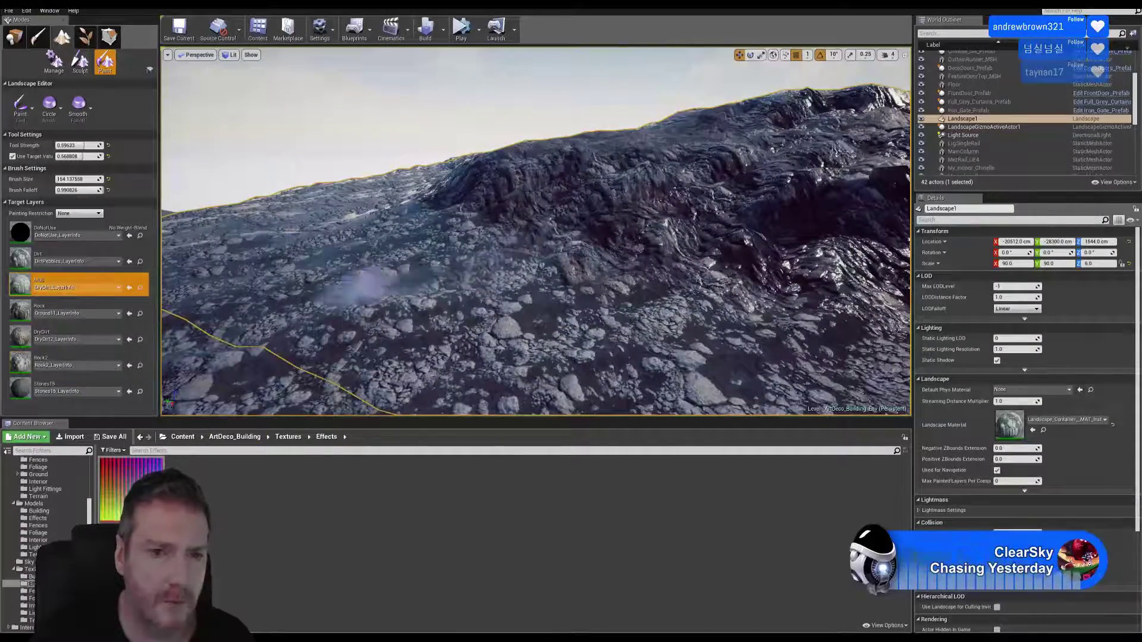
pyautogui.moveTo(367, 286)
pyautogui.mouseDown()
pyautogui.moveTo(402, 223)
pyautogui.moveTo(559, 321)
pyautogui.moveTo(610, 289)
pyautogui.moveTo(595, 321)
pyautogui.moveTo(827, 315)
pyautogui.moveTo(833, 339)
pyautogui.moveTo(735, 384)
pyautogui.moveTo(341, 254)
pyautogui.moveTo(309, 327)
pyautogui.moveTo(440, 314)
pyautogui.mouseUp()
pyautogui.moveTo(441, 314)
pyautogui.mouseDown(button='right')
pyautogui.moveTo(554, 314)
pyautogui.moveTo(529, 324)
pyautogui.mouseUp(button='right')
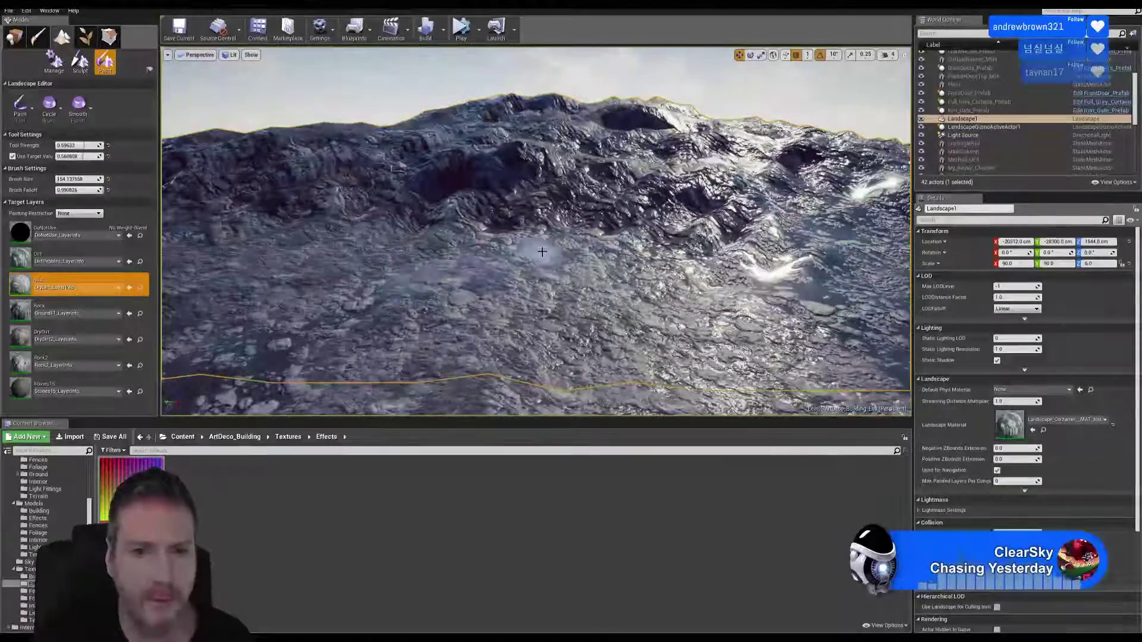
pyautogui.moveTo(542, 251)
pyautogui.mouseDown()
pyautogui.moveTo(410, 288)
pyautogui.moveTo(308, 284)
pyautogui.moveTo(485, 272)
pyautogui.mouseUp()
pyautogui.moveTo(485, 272)
pyautogui.mouseDown(button='right')
pyautogui.moveTo(583, 280)
pyautogui.moveTo(639, 232)
pyautogui.mouseUp(button='right')
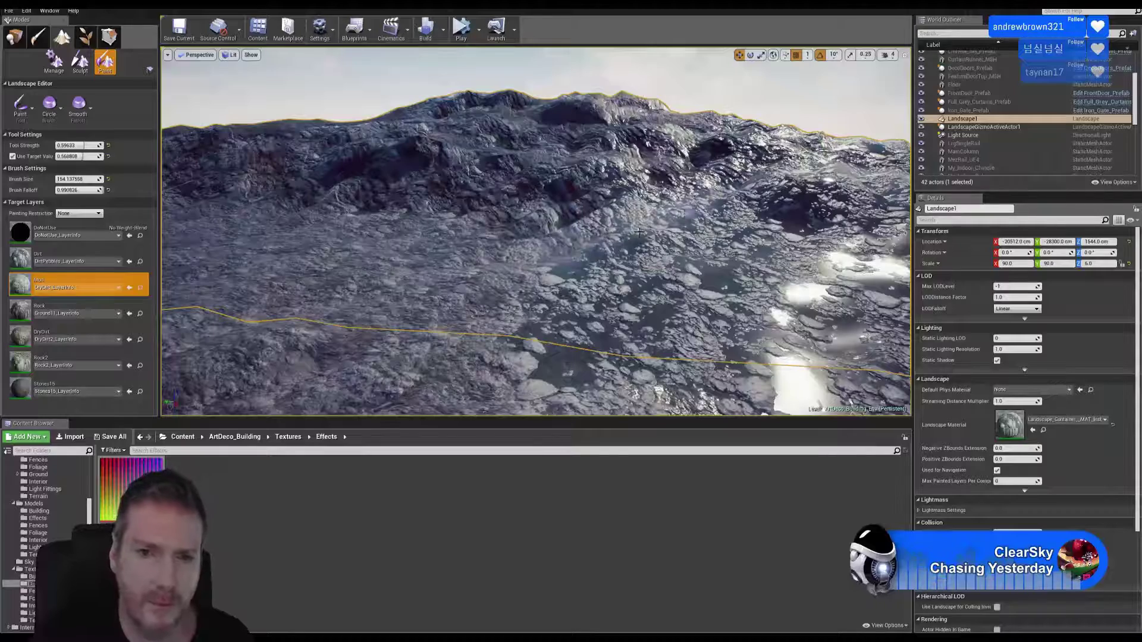
# - Extend the Mud layer across the stony ground towards the wet patches and the small outcrop beyond the ridge
pyautogui.moveTo(639, 232)
pyautogui.mouseDown()
pyautogui.moveTo(500, 333)
pyautogui.moveTo(630, 303)
pyautogui.moveTo(690, 310)
pyautogui.moveTo(683, 266)
pyautogui.moveTo(710, 211)
pyautogui.moveTo(690, 199)
pyautogui.moveTo(751, 185)
pyautogui.moveTo(722, 163)
pyautogui.mouseUp()
pyautogui.moveTo(723, 164)
pyautogui.mouseDown(button='right')
pyautogui.moveTo(717, 155)
pyautogui.moveTo(733, 226)
pyautogui.mouseUp(button='right')
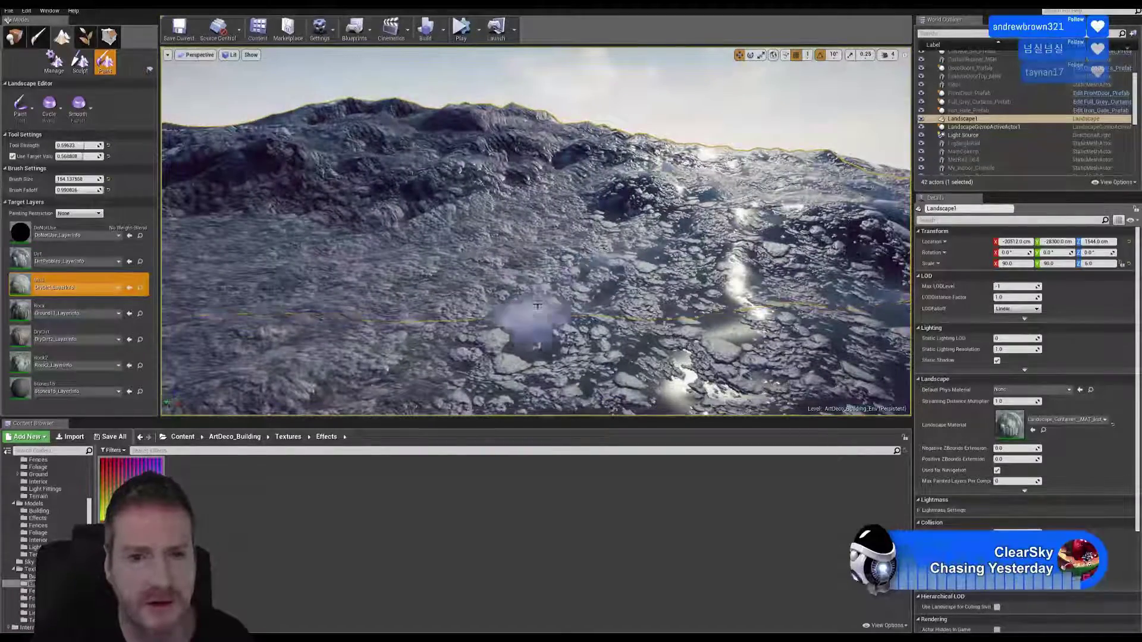
pyautogui.moveTo(538, 306)
pyautogui.mouseDown()
pyautogui.moveTo(512, 330)
pyautogui.moveTo(702, 214)
pyautogui.moveTo(605, 284)
pyautogui.mouseUp()
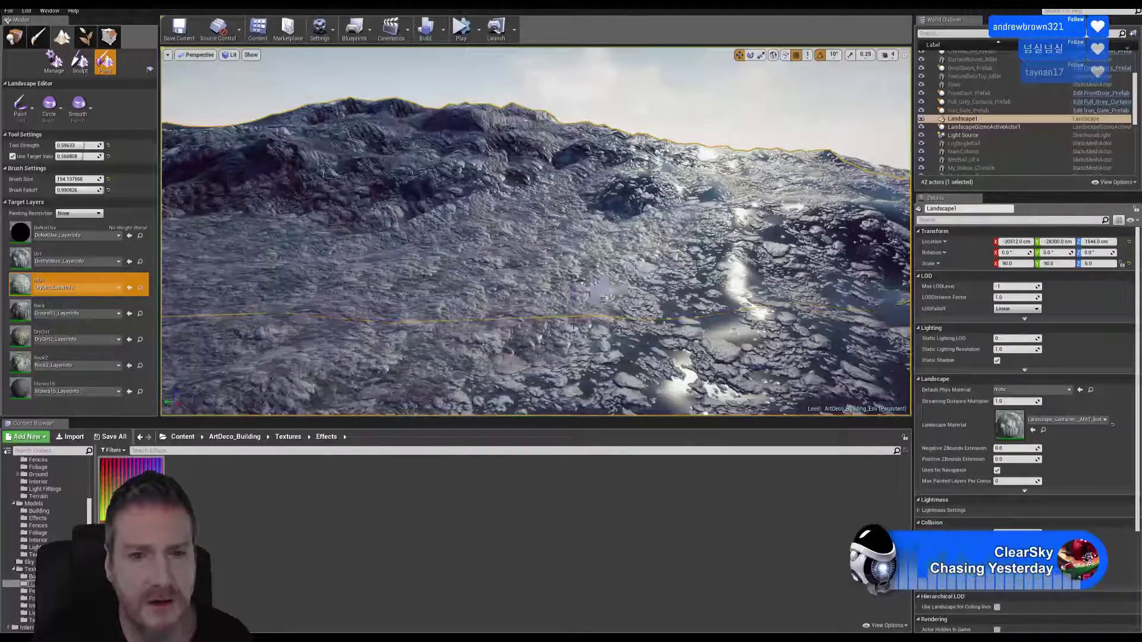
pyautogui.moveTo(574, 326)
pyautogui.mouseDown()
pyautogui.moveTo(649, 356)
pyautogui.moveTo(250, 295)
pyautogui.mouseUp()
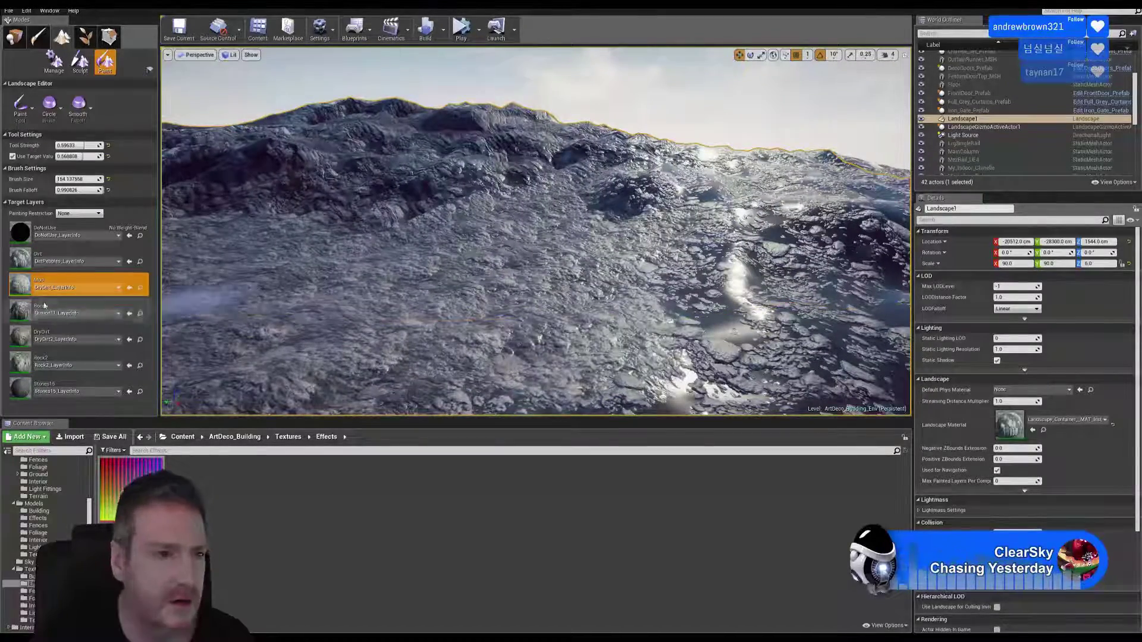
# - Paint the DryDirt layer in patches over the muddy ground below the rocky ridge
pyautogui.click(60, 336)
pyautogui.moveTo(366, 255); pyautogui.dragTo(336, 276)
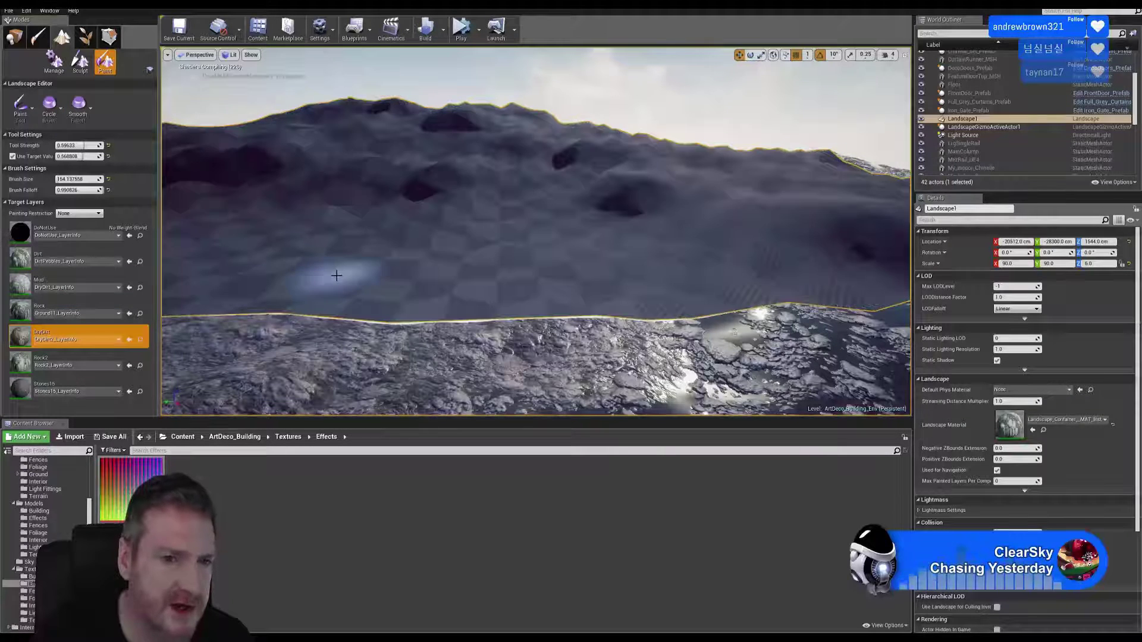
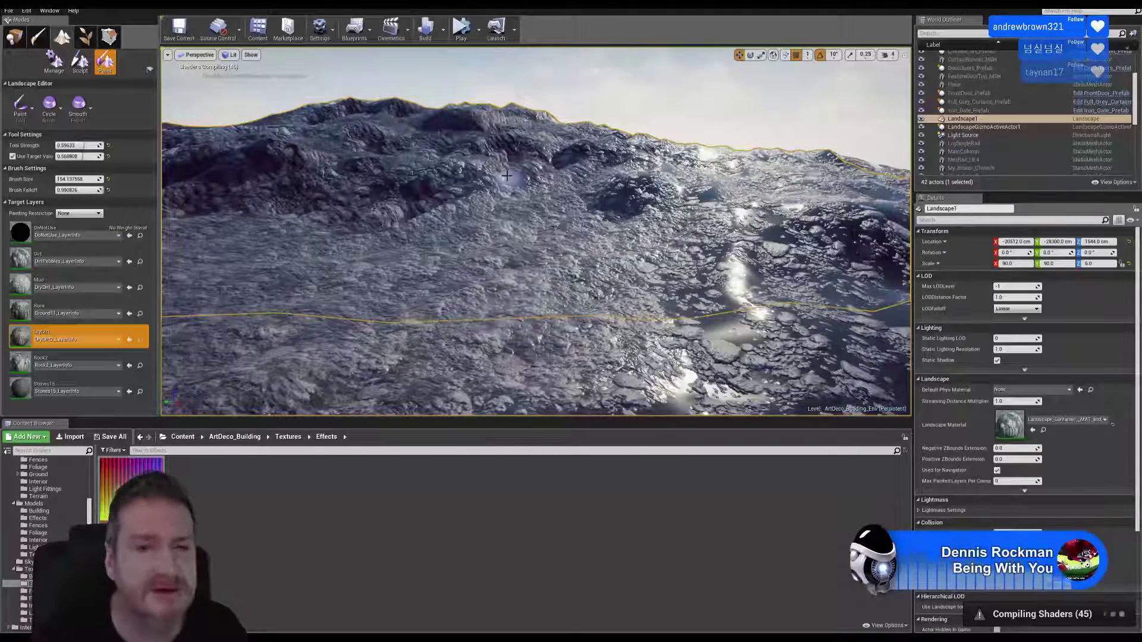
pyautogui.moveTo(597, 89)
pyautogui.mouseDown(button='right')
pyautogui.moveTo(596, 178)
pyautogui.moveTo(583, 95)
pyautogui.moveTo(485, 104)
pyautogui.moveTo(660, 121)
pyautogui.moveTo(725, 160)
pyautogui.moveTo(773, 158)
pyautogui.moveTo(833, 131)
pyautogui.moveTo(595, 140)
pyautogui.mouseUp(button='right')
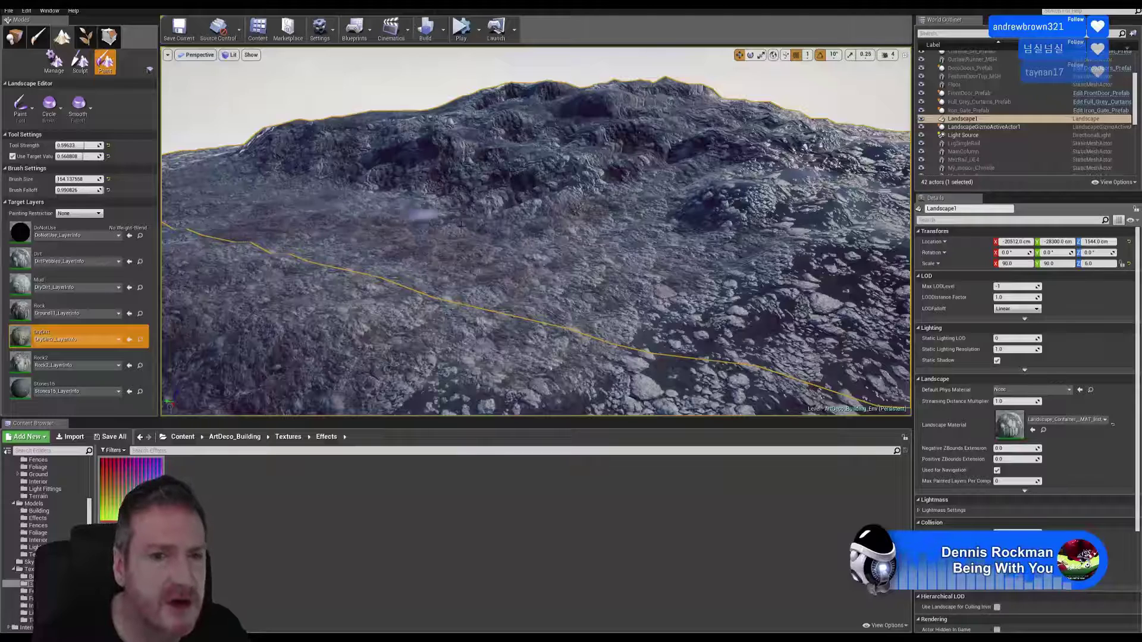
# - Extend the DryDirt layer across the muddy ground below the ridge and around the small outcrop
pyautogui.moveTo(512, 266); pyautogui.dragTo(395, 296)
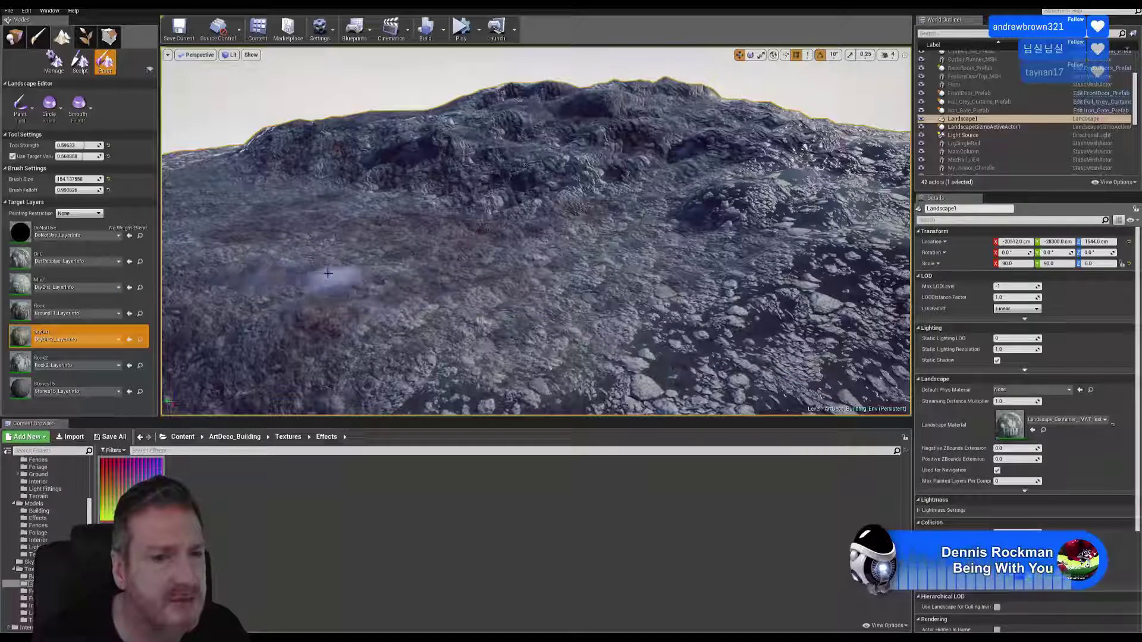
pyautogui.moveTo(328, 273); pyautogui.dragTo(440, 267)
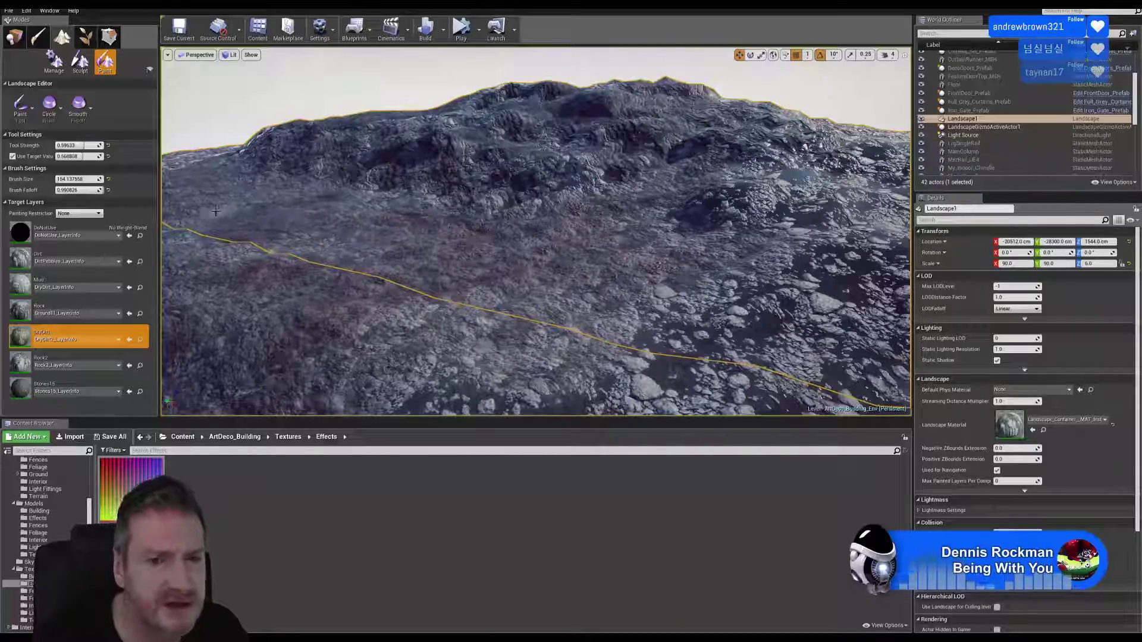
pyautogui.moveTo(592, 247)
pyautogui.mouseDown(button='right')
pyautogui.moveTo(650, 241)
pyautogui.moveTo(600, 245)
pyautogui.moveTo(667, 156)
pyautogui.mouseUp(button='right')
pyautogui.press('w')
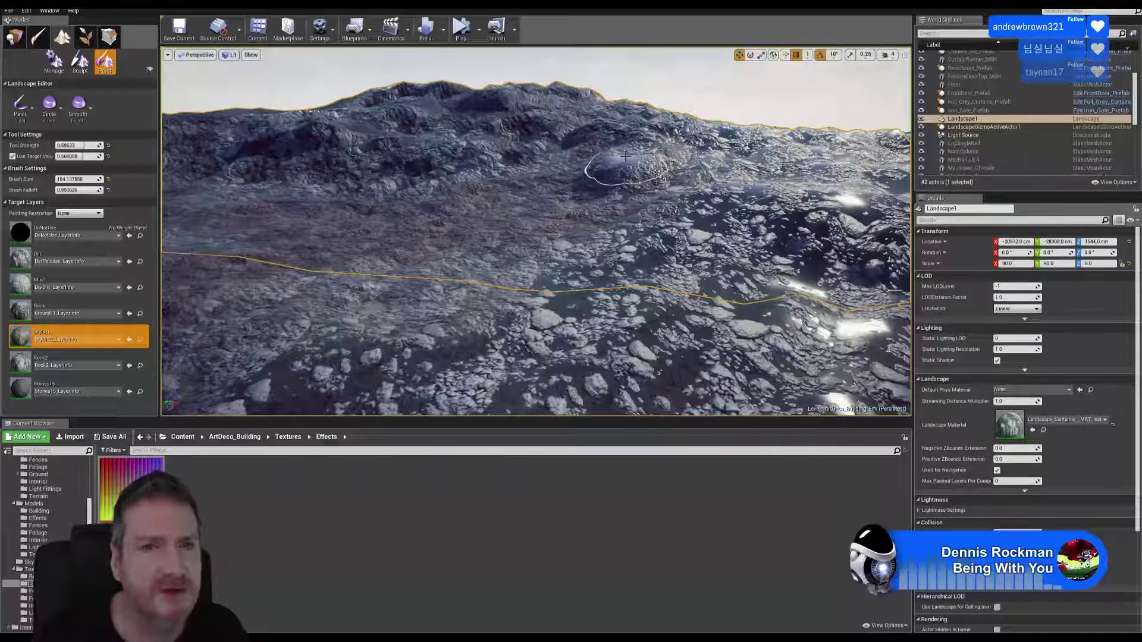
pyautogui.moveTo(626, 155)
pyautogui.mouseDown()
pyautogui.moveTo(669, 162)
pyautogui.moveTo(631, 143)
pyautogui.mouseUp()
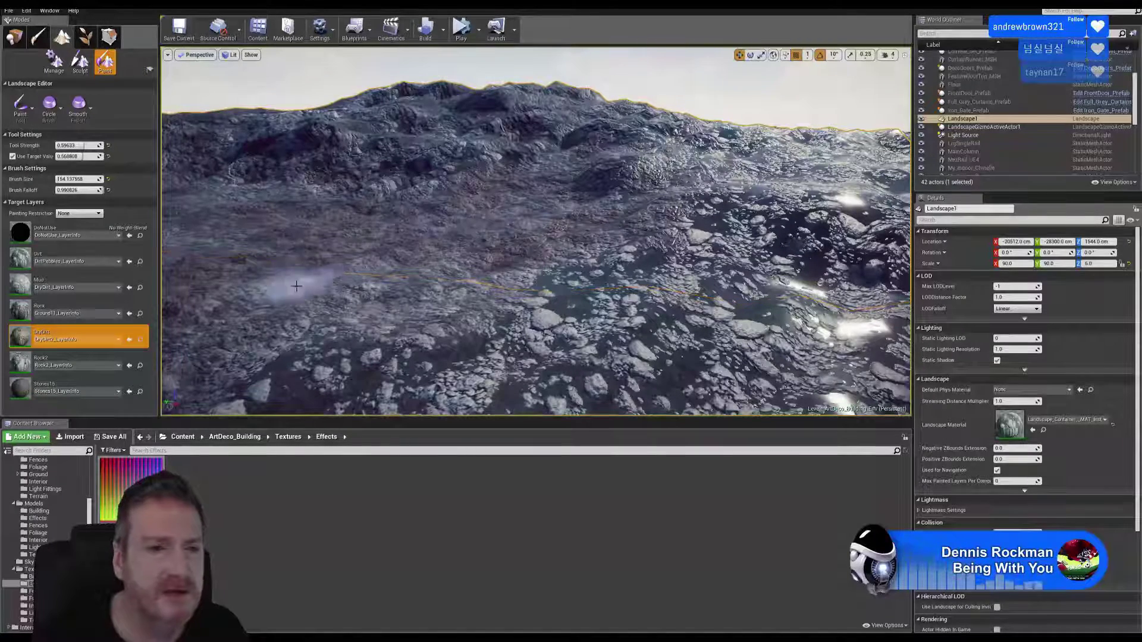
# - Leave landscape painting and examine the moss-topped rock formation and the surrounding terrain from several sides
pyautogui.click(13, 39)
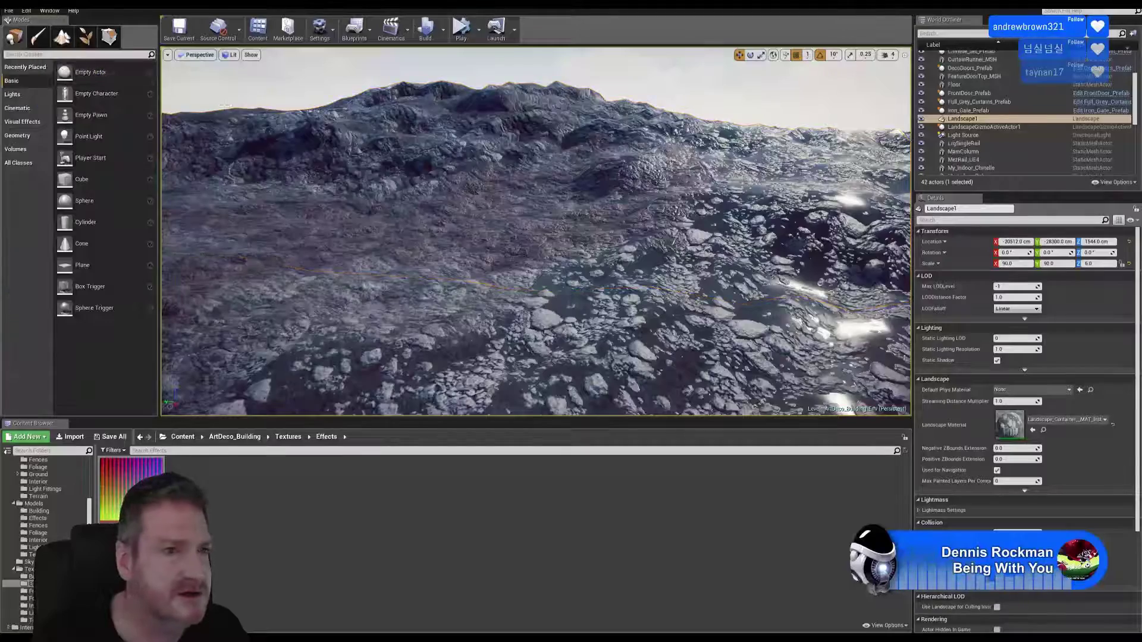
pyautogui.moveTo(535, 232); pyautogui.dragTo(396, 269, button='right')
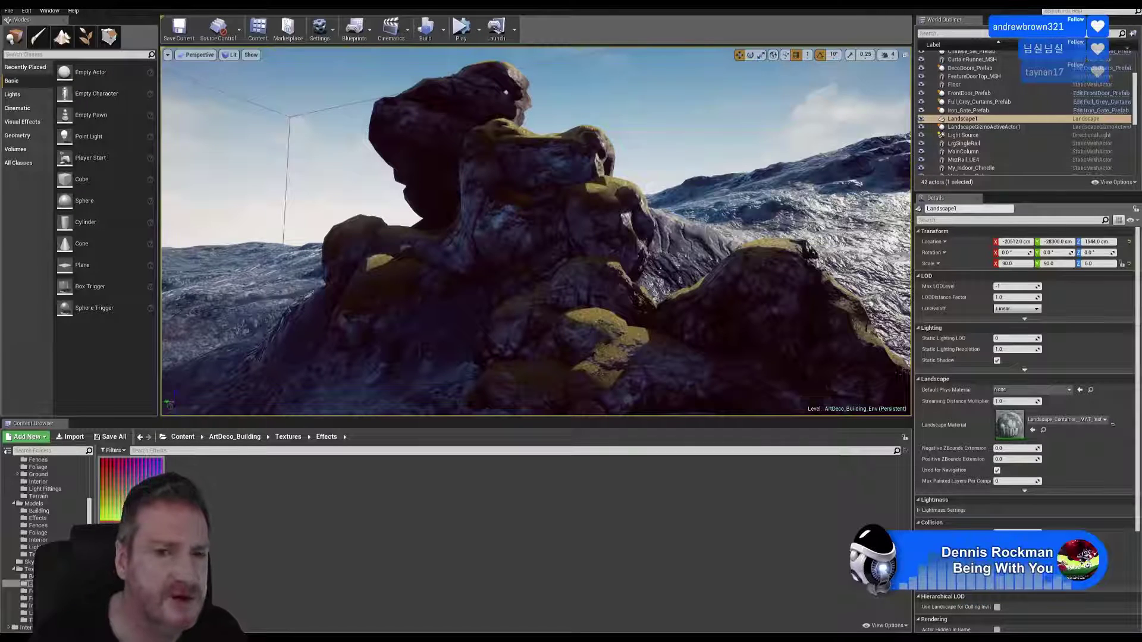
pyautogui.moveTo(615, 264)
pyautogui.mouseDown(button='right')
pyautogui.moveTo(626, 286)
pyautogui.moveTo(680, 303)
pyautogui.moveTo(648, 304)
pyautogui.moveTo(630, 270)
pyautogui.mouseUp(button='right')
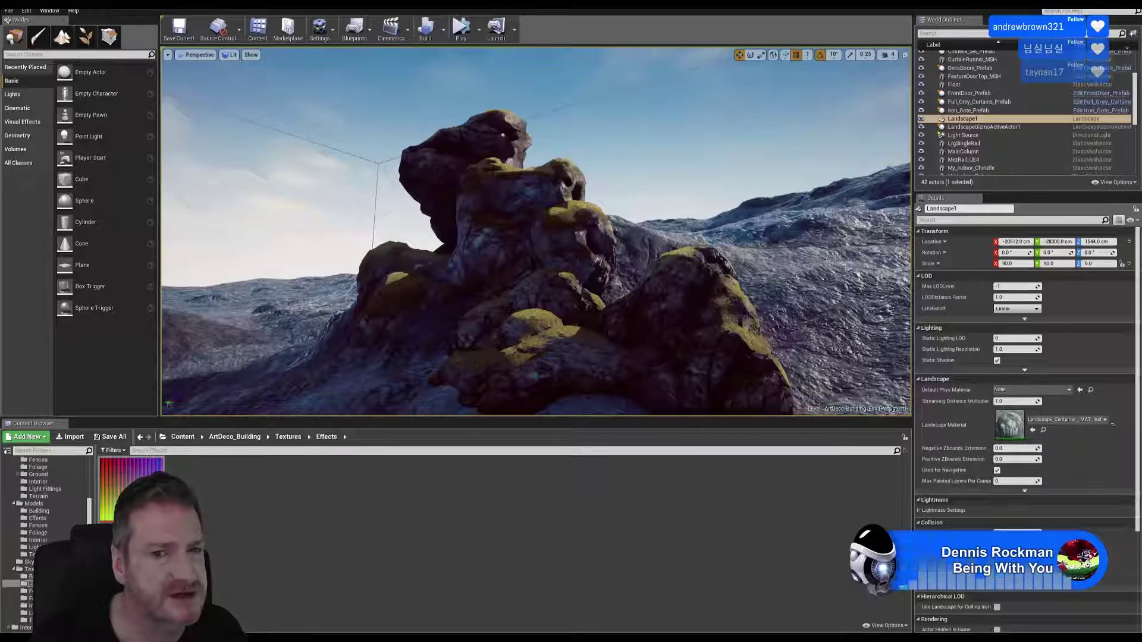
pyautogui.moveTo(574, 264); pyautogui.dragTo(595, 273, button='right')
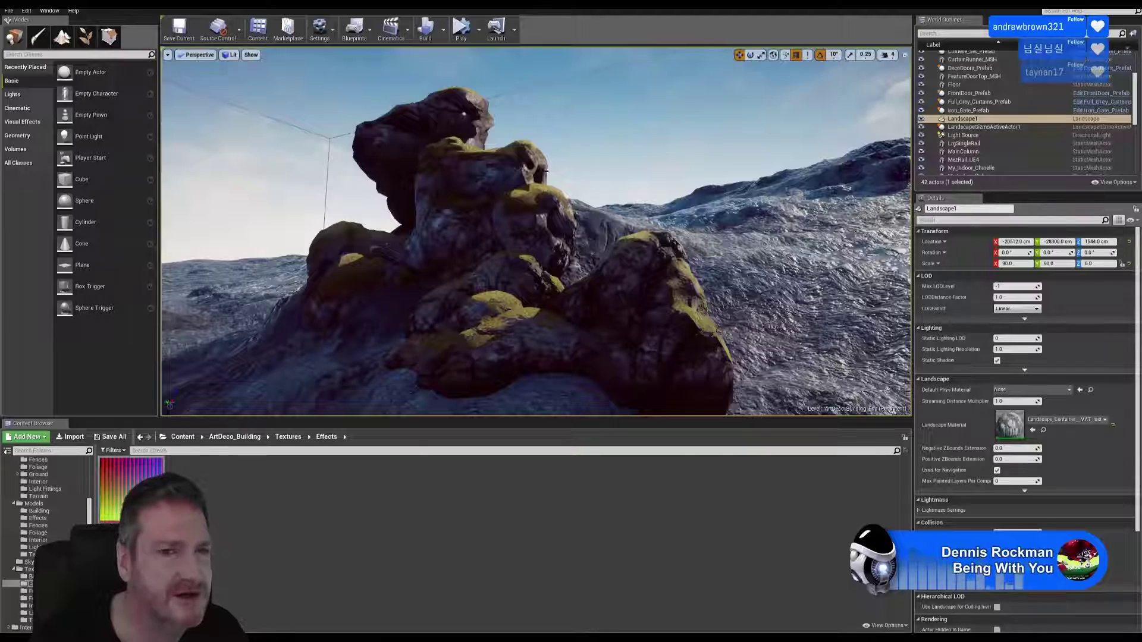
pyautogui.moveTo(536, 232)
pyautogui.mouseDown(button='right')
pyautogui.moveTo(553, 285)
pyautogui.moveTo(530, 276)
pyautogui.moveTo(526, 232)
pyautogui.mouseUp(button='right')
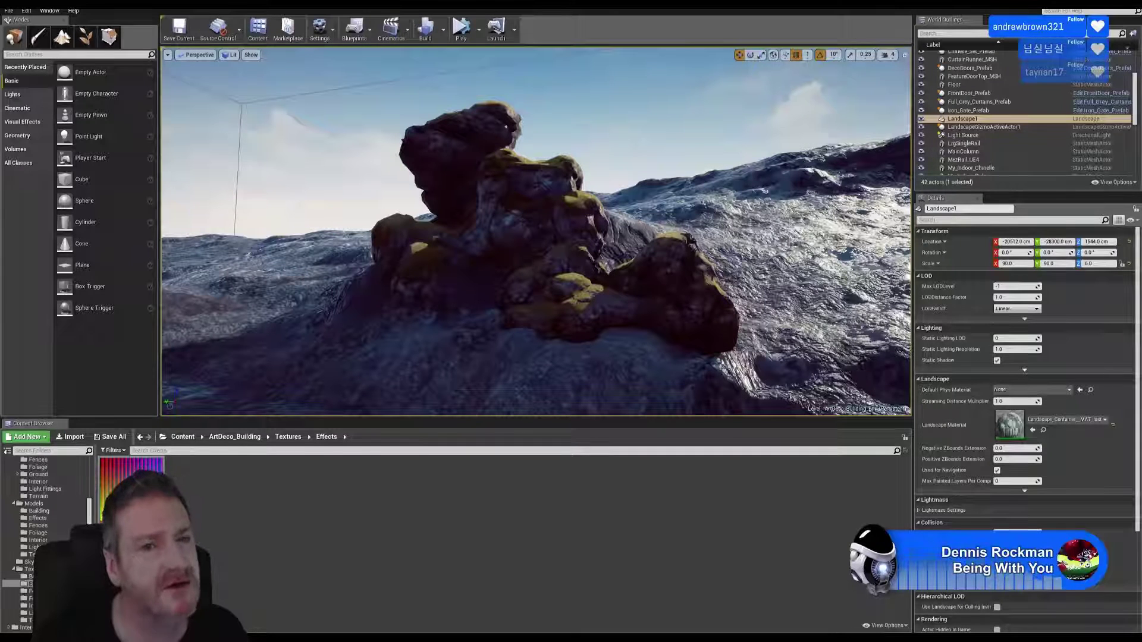
pyautogui.moveTo(535, 232); pyautogui.dragTo(520, 210, button='right')
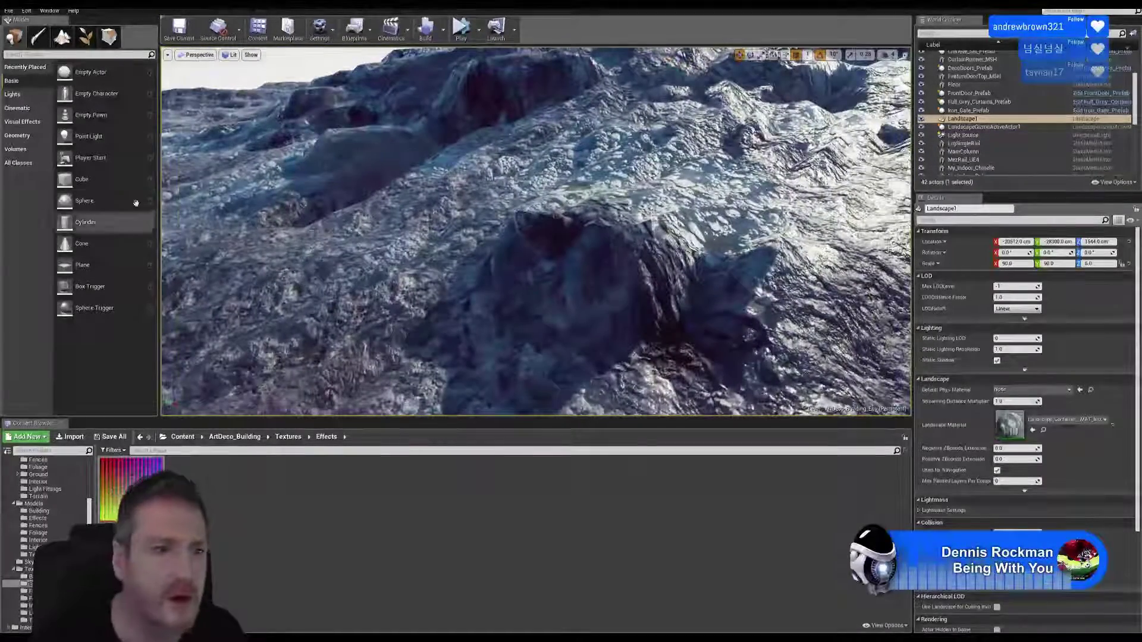
# - Return to landscape painting and brush the DryDirt layer over the pebbled slope around the rocky mound
pyautogui.click(38, 37)
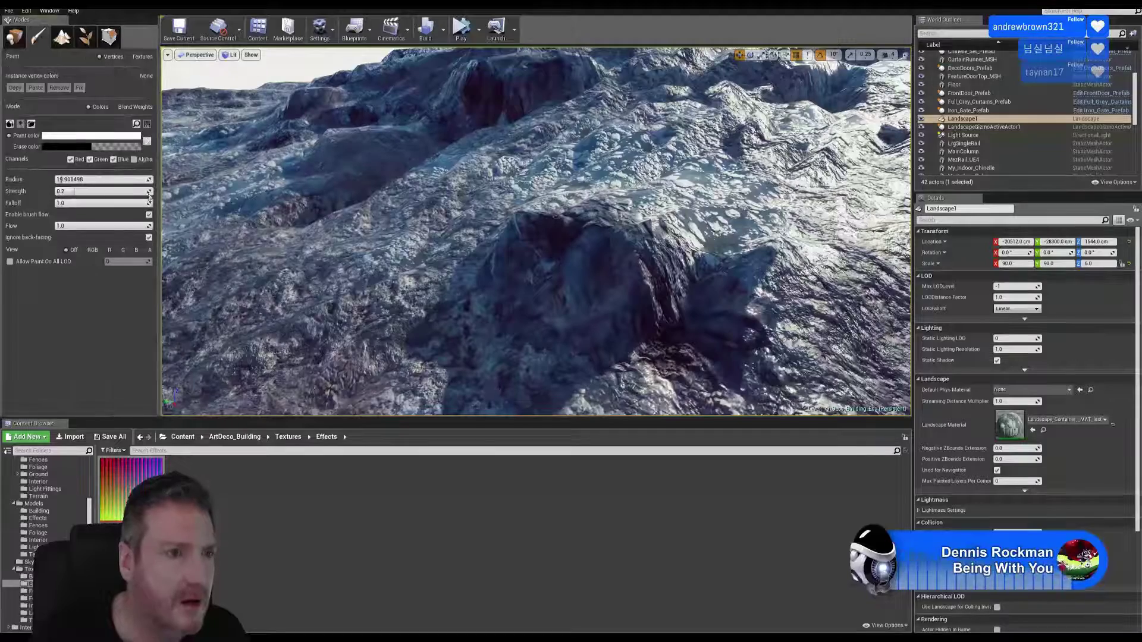
pyautogui.click(62, 38)
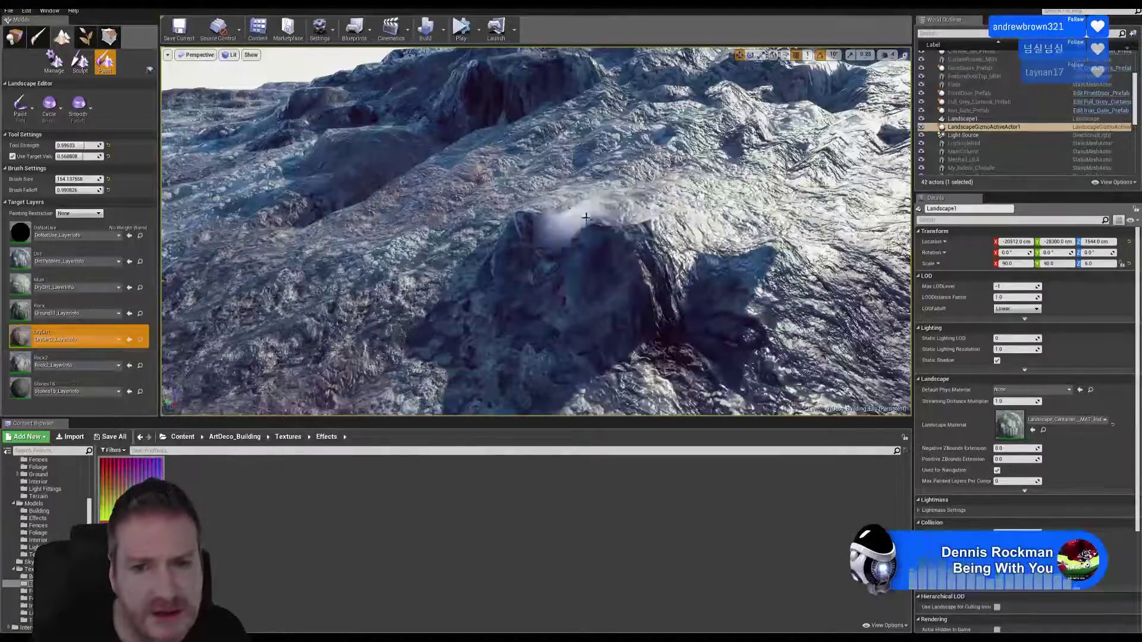
pyautogui.moveTo(691, 207)
pyautogui.mouseDown(button='right')
pyautogui.moveTo(654, 200)
pyautogui.moveTo(714, 207)
pyautogui.mouseUp(button='right')
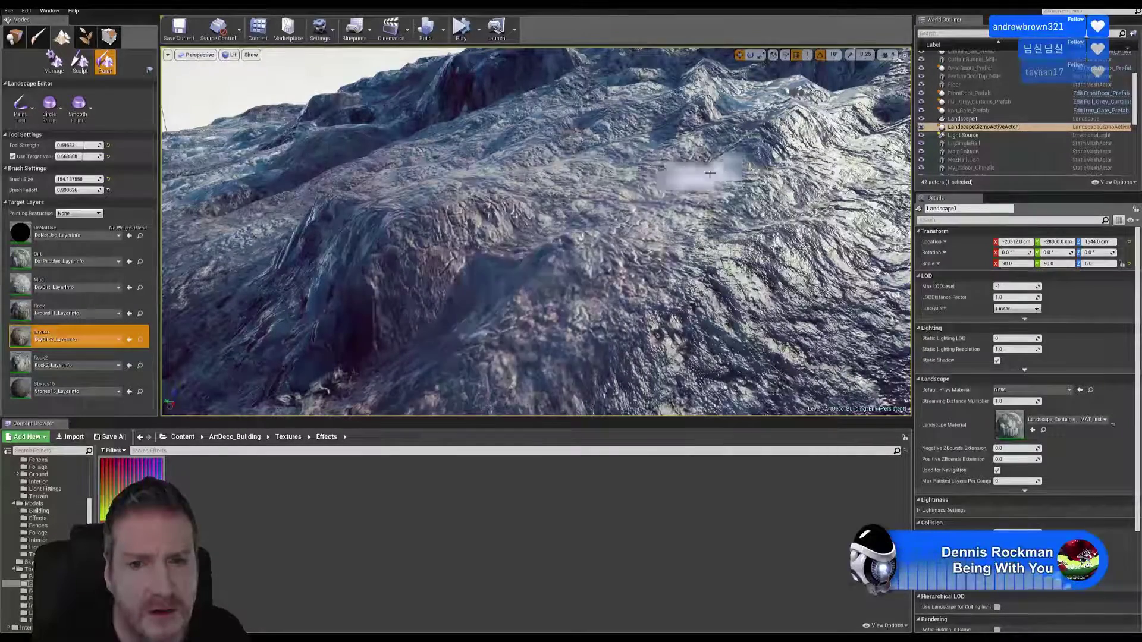
pyautogui.press('w')
pyautogui.moveTo(445, 201)
pyautogui.mouseDown(button='right')
pyautogui.moveTo(506, 204)
pyautogui.moveTo(496, 193)
pyautogui.moveTo(472, 205)
pyautogui.mouseUp(button='right')
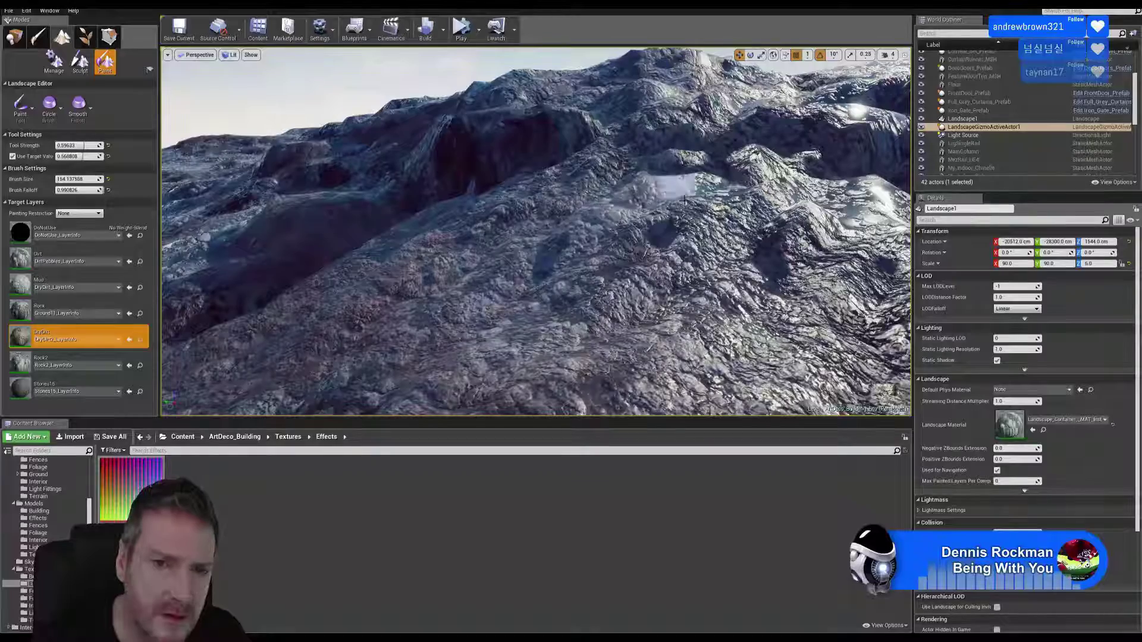
# - Paint the Stones layer in patches across the rocky slope below the dark hollow
pyautogui.moveTo(661, 229); pyautogui.dragTo(606, 221, button='right')
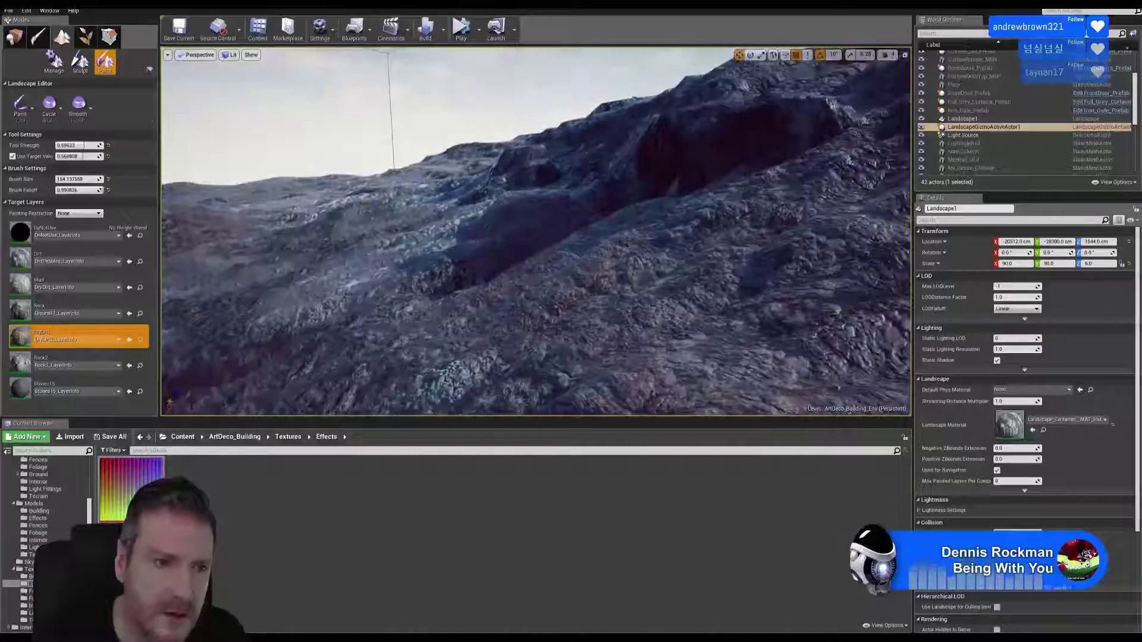
pyautogui.click(65, 387)
pyautogui.moveTo(675, 288)
pyautogui.mouseDown(button='right')
pyautogui.moveTo(654, 280)
pyautogui.moveTo(675, 288)
pyautogui.mouseUp(button='right')
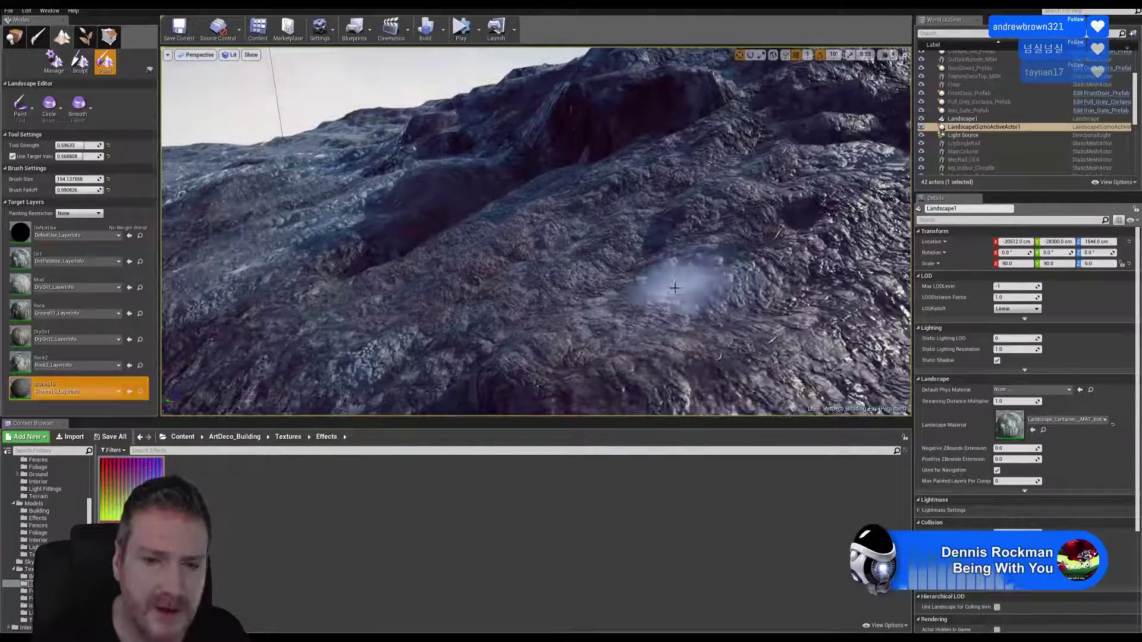
pyautogui.moveTo(699, 322)
pyautogui.mouseDown()
pyautogui.moveTo(548, 352)
pyautogui.moveTo(611, 379)
pyautogui.moveTo(591, 336)
pyautogui.moveTo(465, 298)
pyautogui.moveTo(486, 287)
pyautogui.mouseUp()
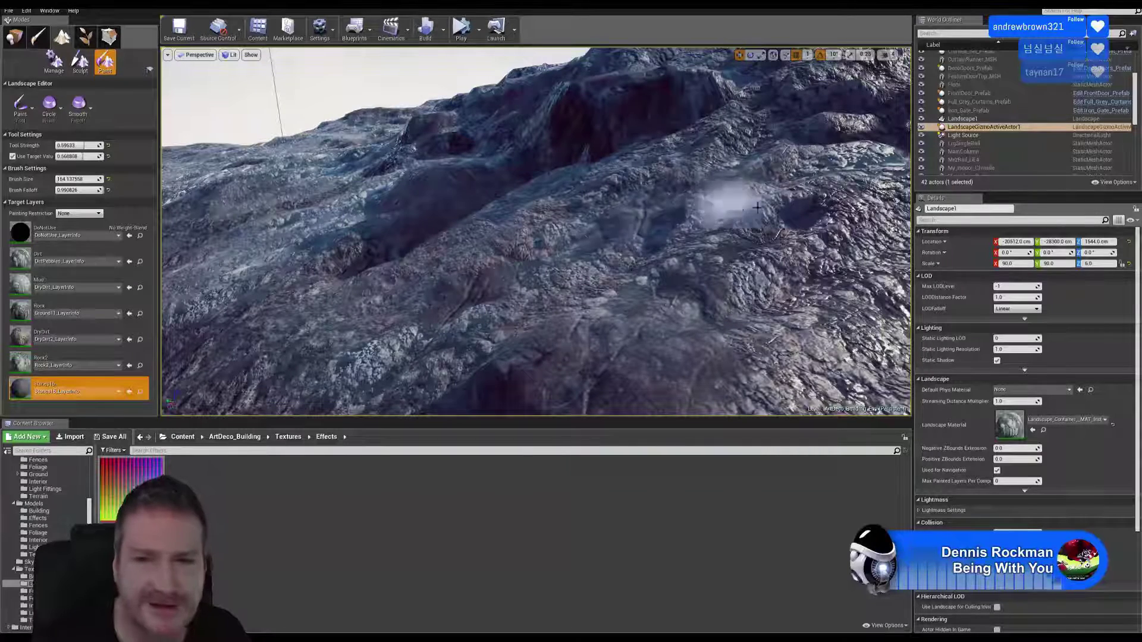
pyautogui.moveTo(757, 207)
pyautogui.mouseDown()
pyautogui.moveTo(765, 173)
pyautogui.moveTo(707, 149)
pyautogui.mouseUp()
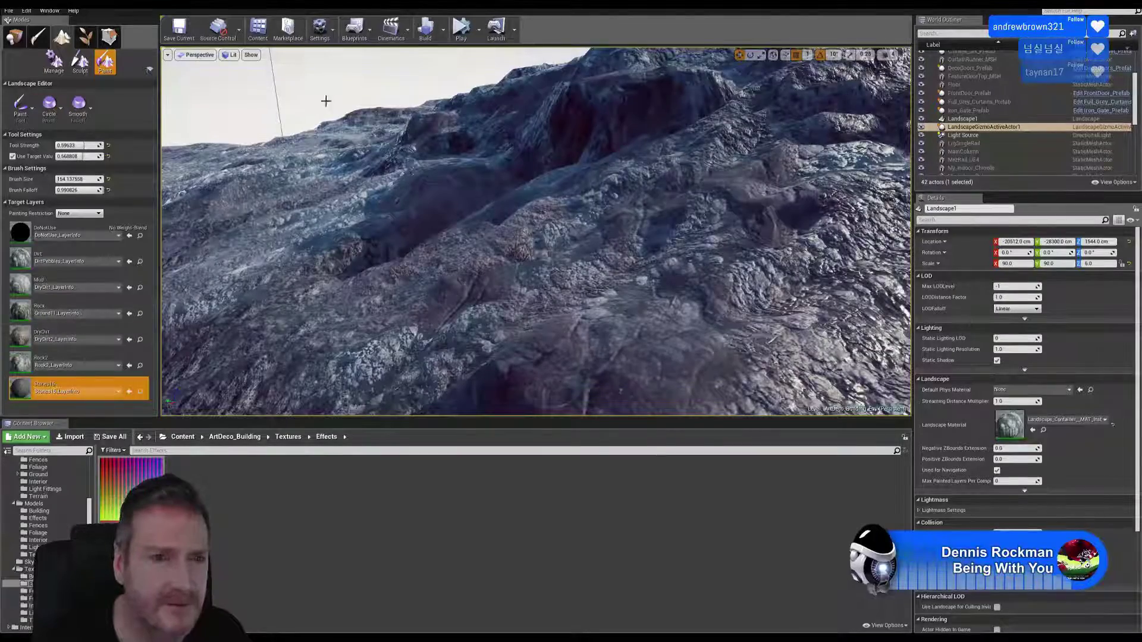
pyautogui.moveTo(325, 100)
pyautogui.mouseDown(button='right')
pyautogui.moveTo(359, 65)
pyautogui.moveTo(404, 65)
pyautogui.moveTo(363, 63)
pyautogui.mouseUp(button='right')
pyautogui.press('w')
pyautogui.press('s')
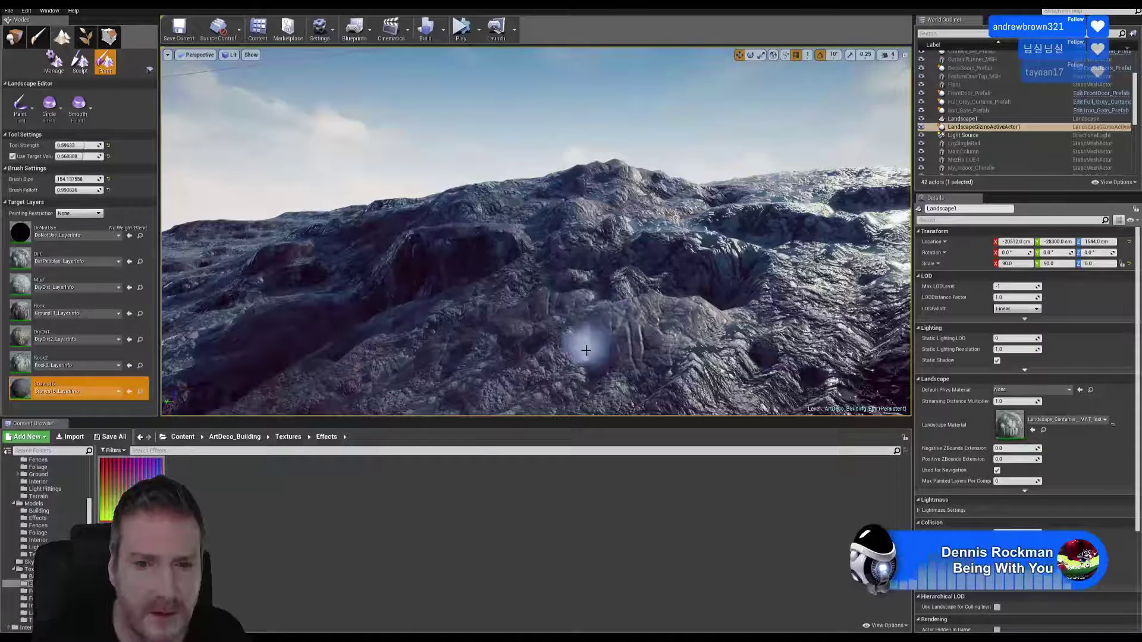
pyautogui.click(118, 392)
pyautogui.click(668, 325)
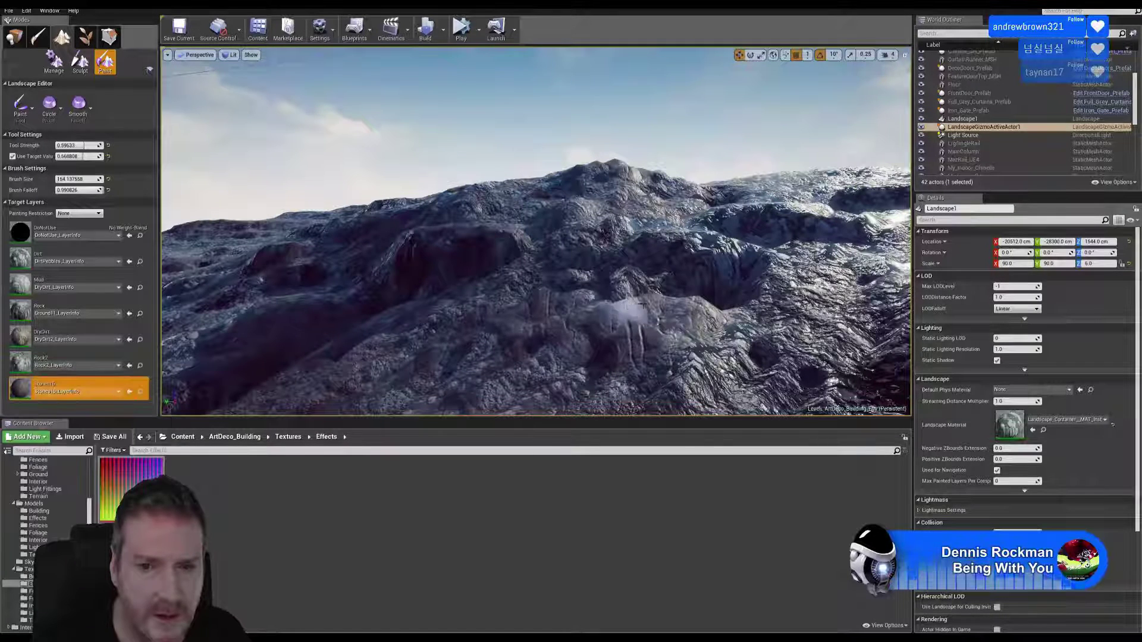
# - Paint the Rock2 layer over the smooth patches on the slope and the steep faces of the nearby hollows
pyautogui.click(77, 362)
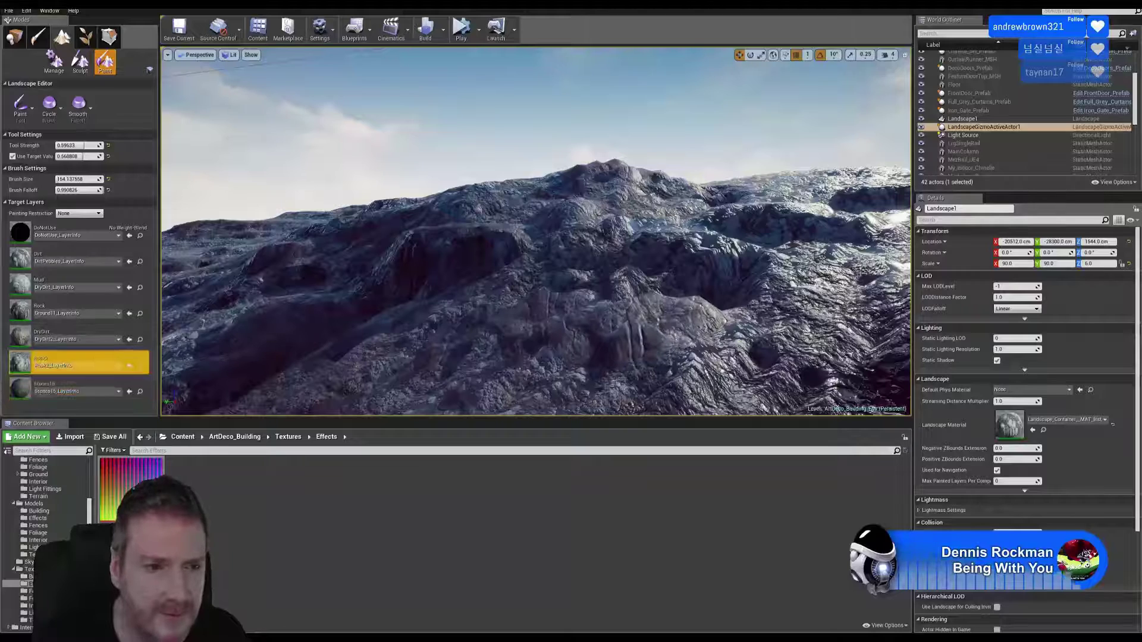
pyautogui.moveTo(595, 334); pyautogui.dragTo(597, 355)
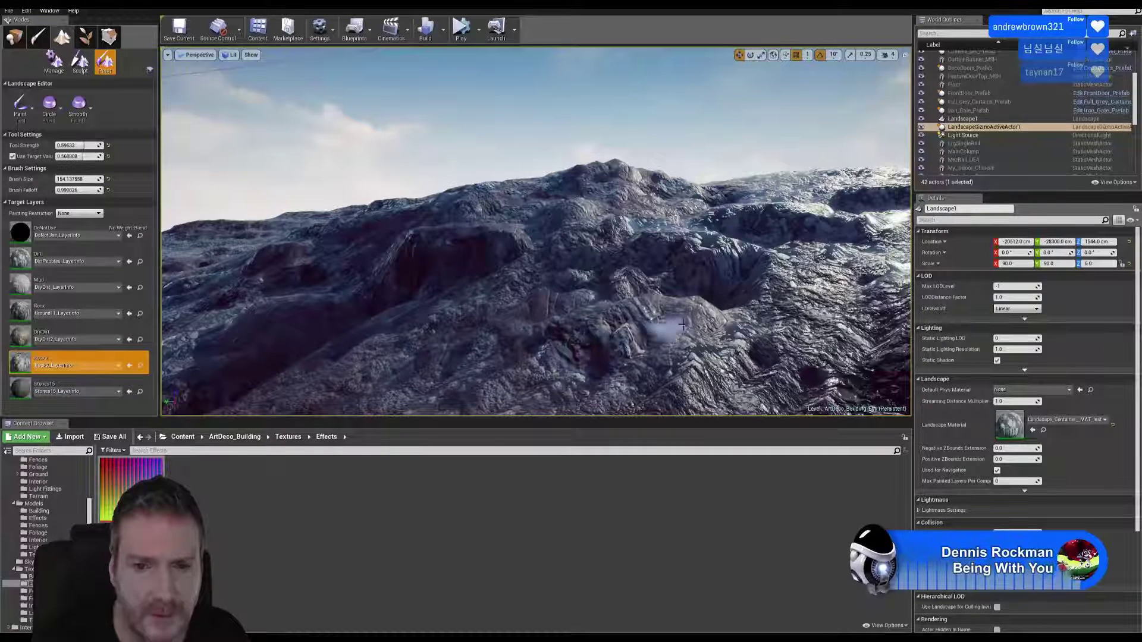
pyautogui.press('w')
pyautogui.moveTo(509, 311); pyautogui.dragTo(648, 296, button='right')
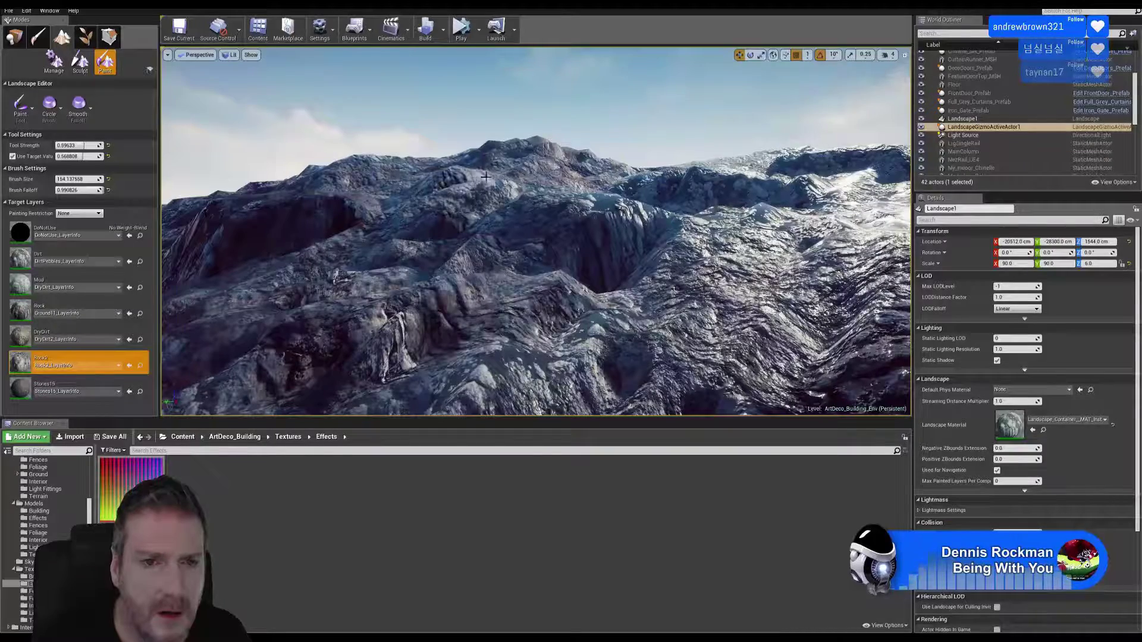
pyautogui.moveTo(533, 299); pyautogui.dragTo(482, 303, button='right')
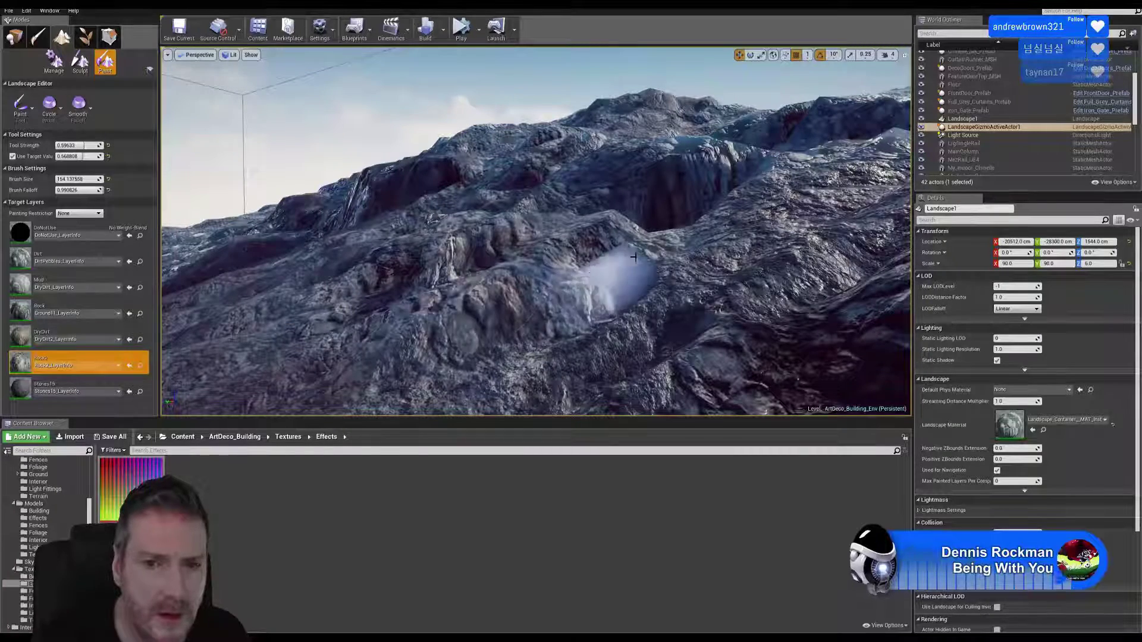
pyautogui.moveTo(705, 224)
pyautogui.mouseDown(button='right')
pyautogui.moveTo(785, 235)
pyautogui.moveTo(719, 232)
pyautogui.moveTo(765, 231)
pyautogui.moveTo(678, 265)
pyautogui.mouseUp(button='right')
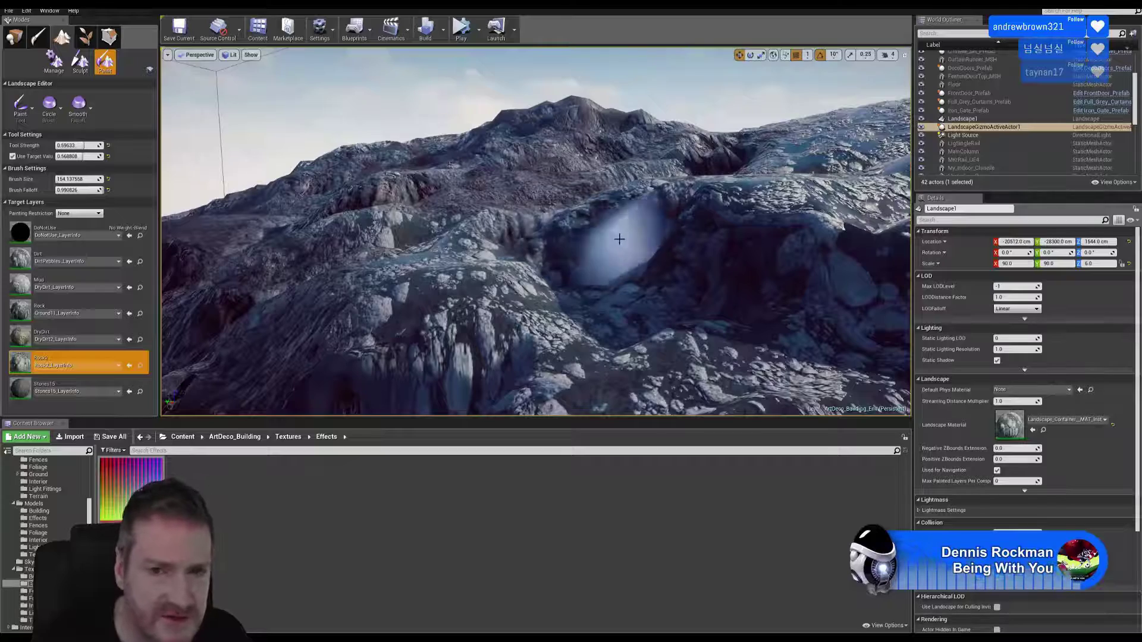
pyautogui.moveTo(620, 239); pyautogui.dragTo(629, 245, button='right')
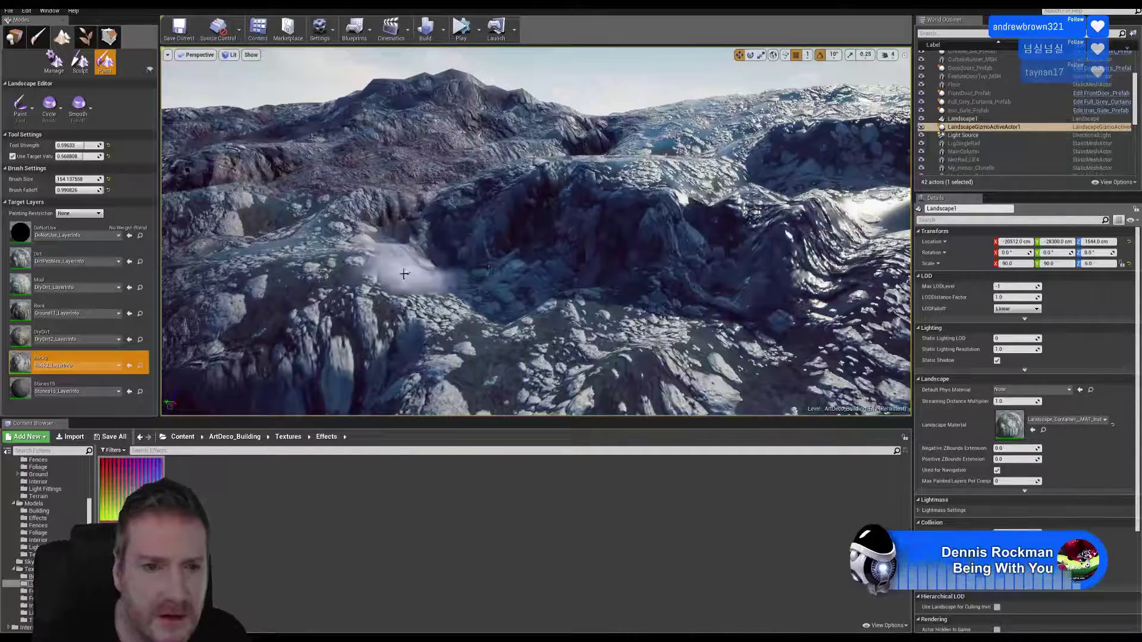
pyautogui.moveTo(404, 273); pyautogui.dragTo(395, 357, button='right')
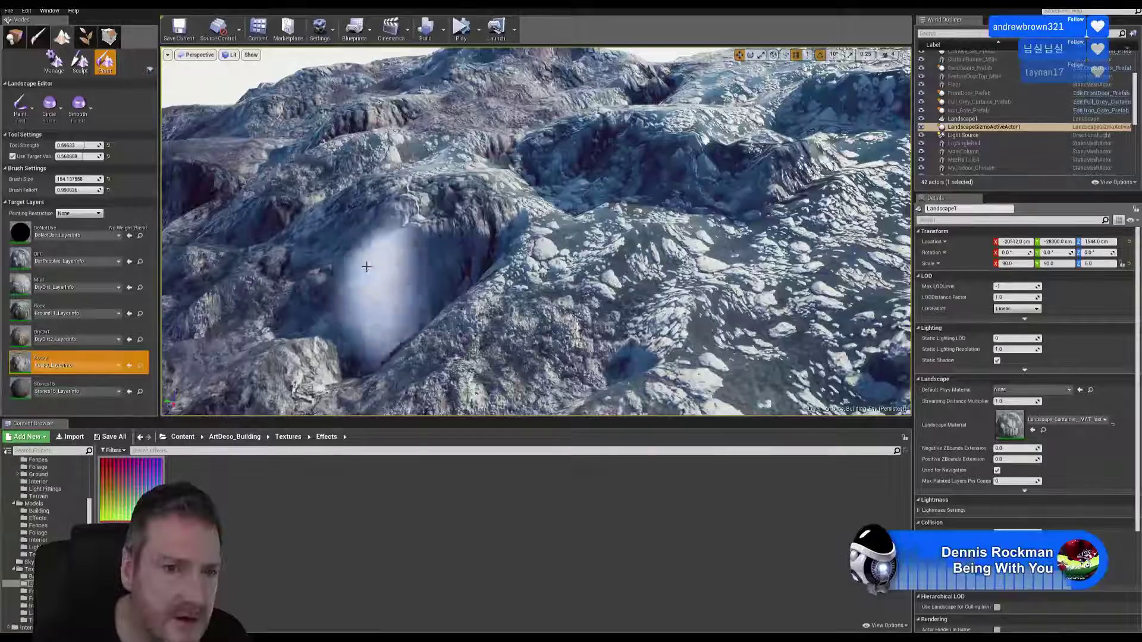
# - Paint the Stones layer over the pebbled tops of the rocky mounds and the ground between them
pyautogui.click(79, 385)
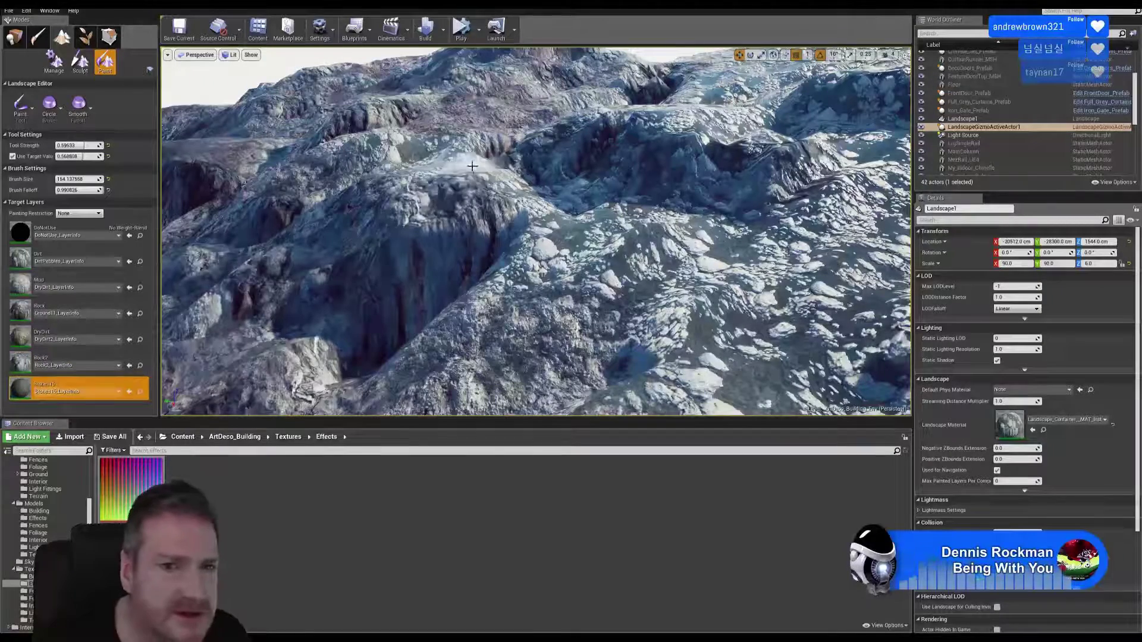
pyautogui.moveTo(473, 166)
pyautogui.mouseDown()
pyautogui.moveTo(382, 184)
pyautogui.moveTo(441, 186)
pyautogui.moveTo(581, 146)
pyautogui.moveTo(751, 131)
pyautogui.moveTo(626, 112)
pyautogui.mouseUp()
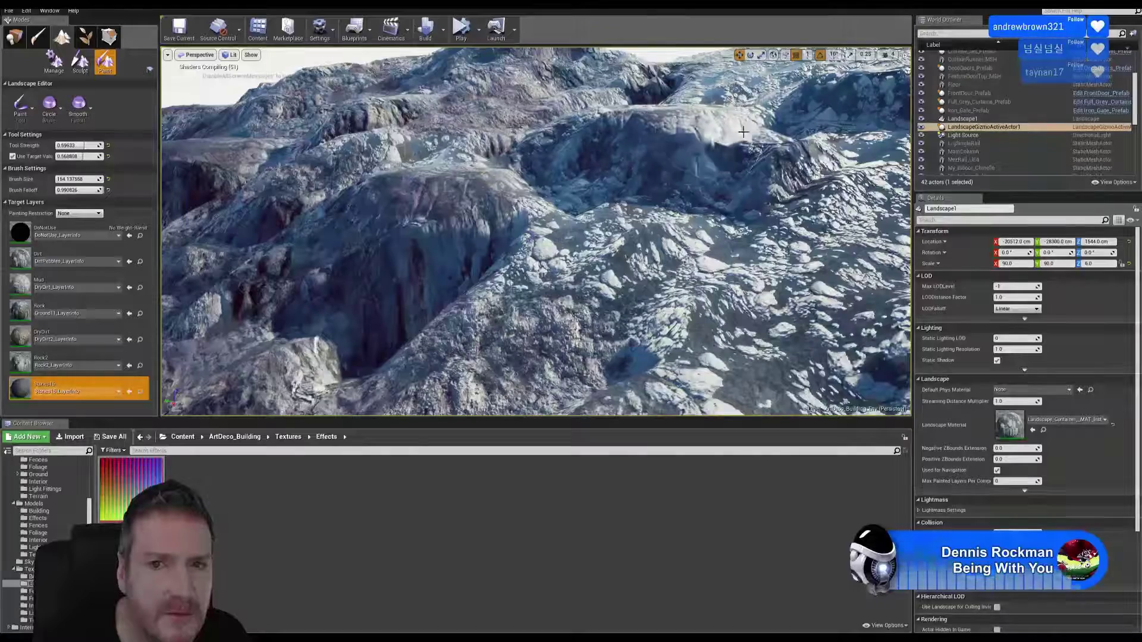
pyautogui.moveTo(743, 132)
pyautogui.mouseDown()
pyautogui.moveTo(791, 156)
pyautogui.moveTo(765, 133)
pyautogui.moveTo(580, 113)
pyautogui.moveTo(648, 124)
pyautogui.mouseUp()
pyautogui.moveTo(642, 126)
pyautogui.mouseDown(button='right')
pyautogui.moveTo(636, 116)
pyautogui.moveTo(646, 122)
pyautogui.moveTo(602, 170)
pyautogui.mouseUp(button='right')
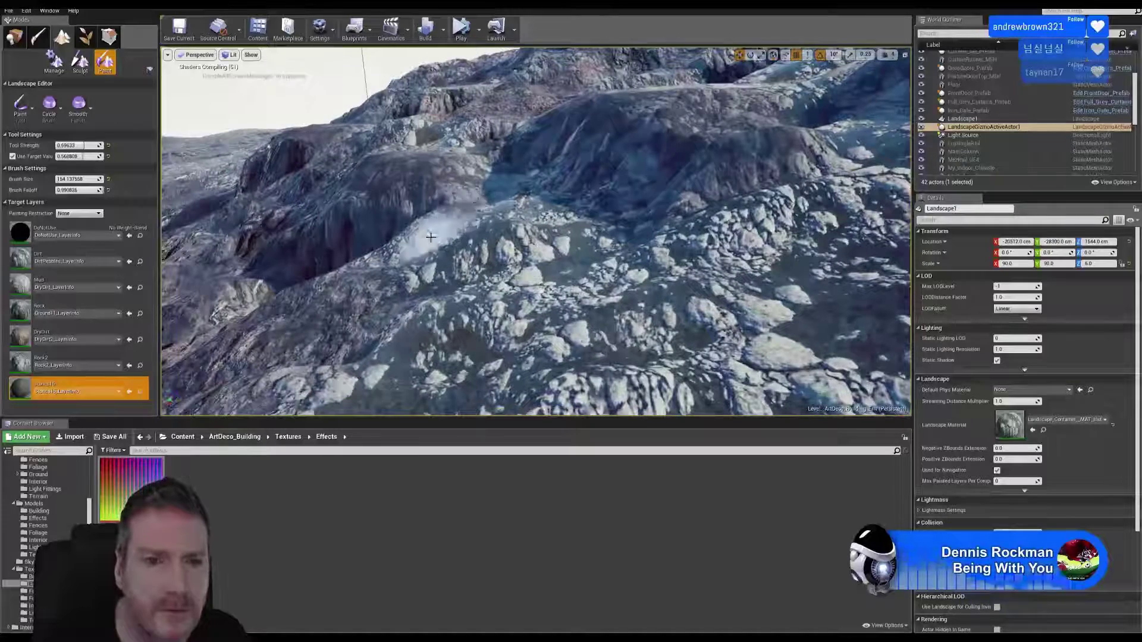
pyautogui.moveTo(430, 237)
pyautogui.mouseDown()
pyautogui.moveTo(504, 182)
pyautogui.moveTo(480, 163)
pyautogui.mouseUp()
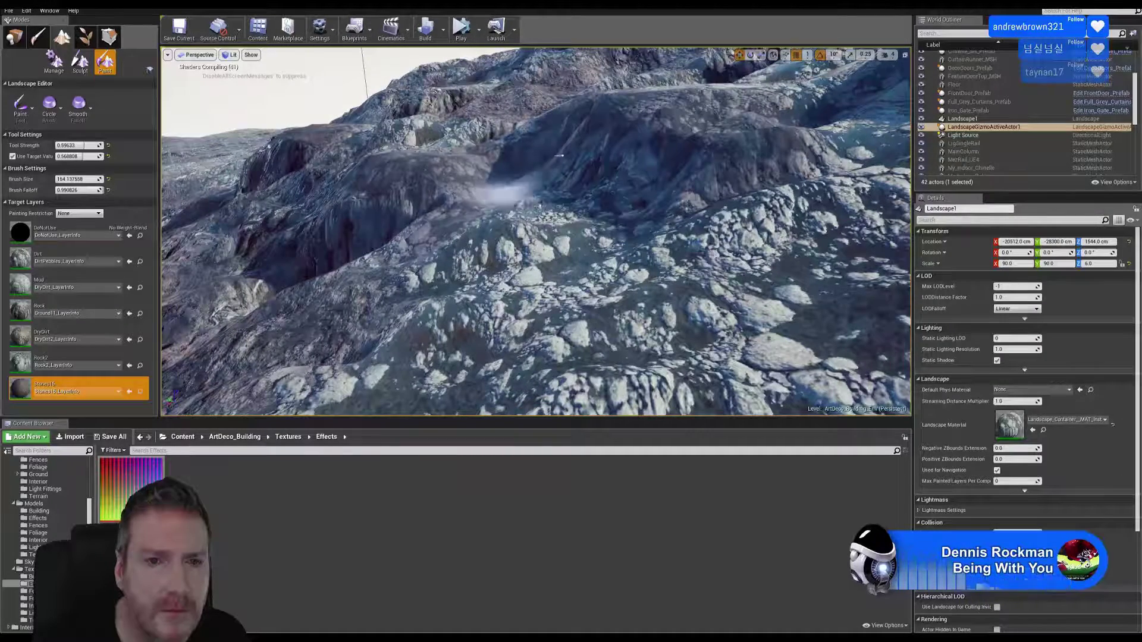
# - Paint the Rock2 layer over the small outcrop and the steep faces of the mounds around the hollow
pyautogui.click(97, 362)
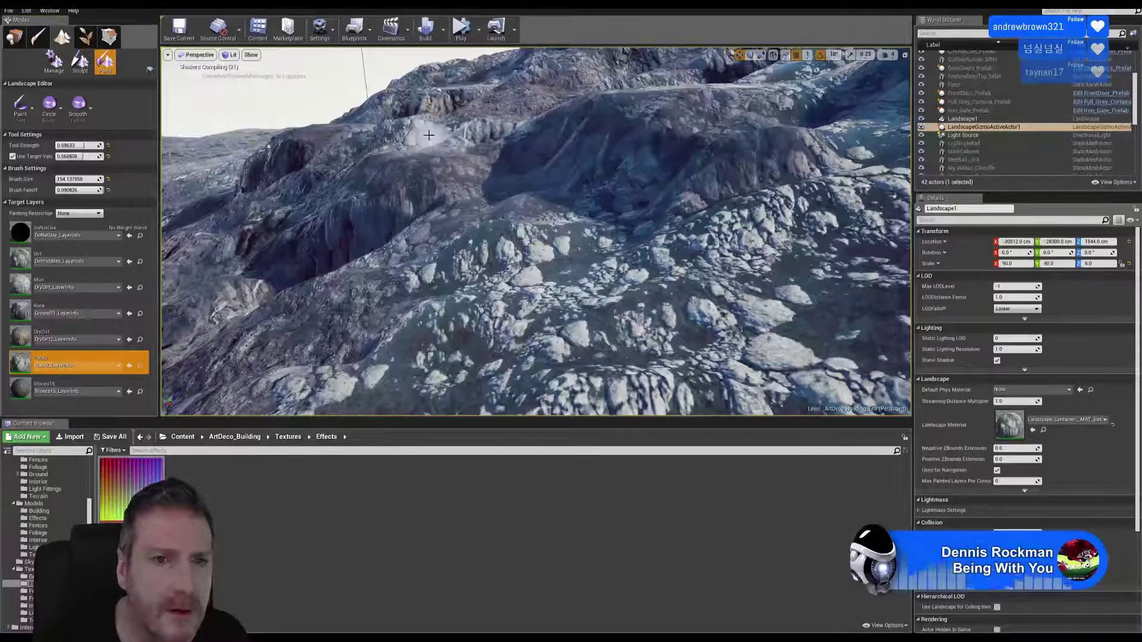
pyautogui.moveTo(428, 135); pyautogui.dragTo(427, 133)
pyautogui.moveTo(676, 192)
pyautogui.mouseDown()
pyautogui.moveTo(658, 166)
pyautogui.moveTo(627, 173)
pyautogui.moveTo(720, 169)
pyautogui.mouseUp()
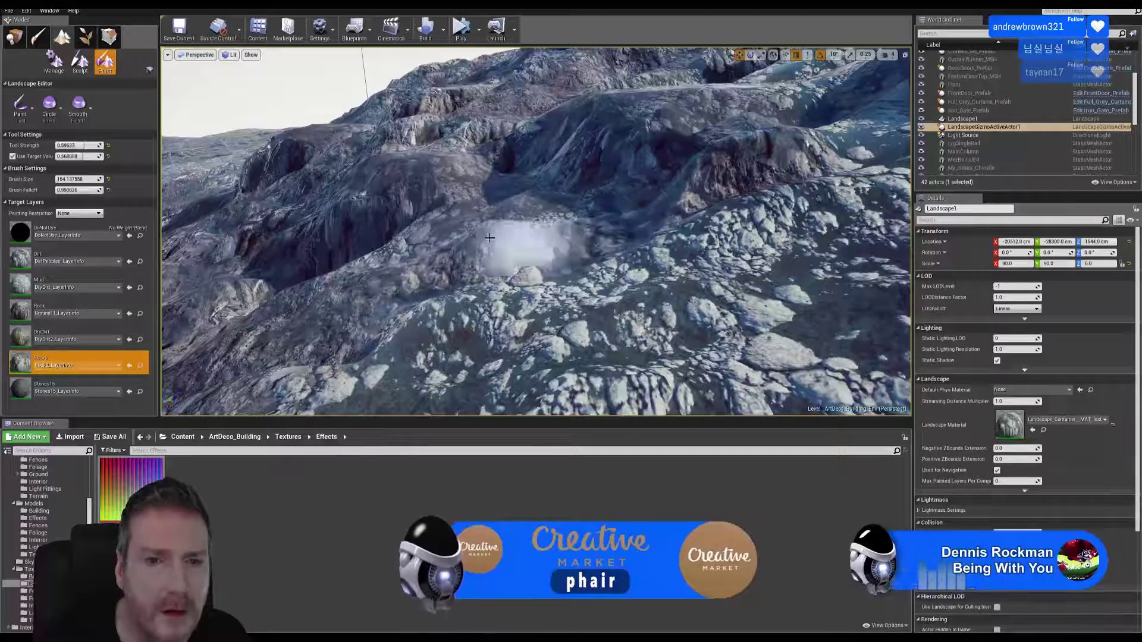
pyautogui.moveTo(416, 262); pyautogui.dragTo(536, 204, button='right')
pyautogui.moveTo(537, 204)
pyautogui.mouseDown()
pyautogui.moveTo(565, 173)
pyautogui.moveTo(679, 147)
pyautogui.moveTo(472, 190)
pyautogui.moveTo(546, 144)
pyautogui.moveTo(515, 210)
pyautogui.moveTo(408, 240)
pyautogui.moveTo(332, 311)
pyautogui.moveTo(247, 336)
pyautogui.moveTo(464, 247)
pyautogui.moveTo(699, 217)
pyautogui.moveTo(833, 175)
pyautogui.moveTo(678, 219)
pyautogui.moveTo(789, 120)
pyautogui.moveTo(845, 128)
pyautogui.moveTo(711, 133)
pyautogui.moveTo(470, 168)
pyautogui.moveTo(538, 166)
pyautogui.moveTo(523, 163)
pyautogui.moveTo(528, 212)
pyautogui.mouseUp()
pyautogui.moveTo(529, 212)
pyautogui.mouseDown(button='right')
pyautogui.moveTo(585, 204)
pyautogui.moveTo(575, 184)
pyautogui.mouseUp(button='right')
# - Paint the Stones layer along the cliff's upper rim and the Rock2 layer over its steep faces and adjoining slope
pyautogui.click(88, 386)
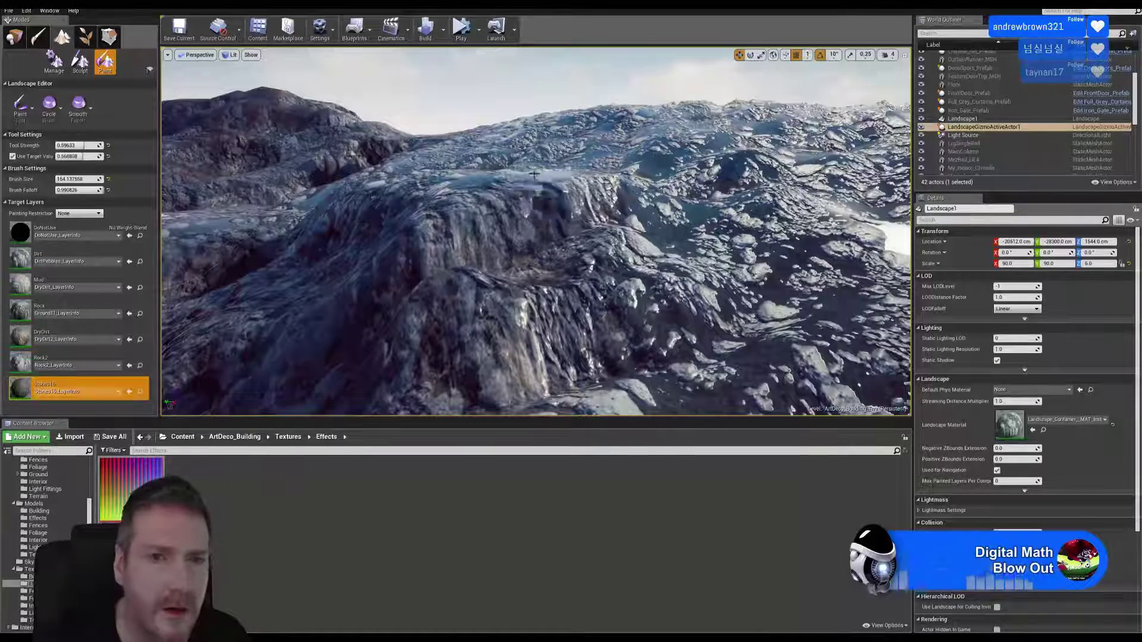
pyautogui.moveTo(464, 189)
pyautogui.mouseDown()
pyautogui.moveTo(601, 191)
pyautogui.moveTo(408, 190)
pyautogui.moveTo(396, 172)
pyautogui.moveTo(587, 197)
pyautogui.moveTo(690, 232)
pyautogui.moveTo(338, 270)
pyautogui.mouseUp()
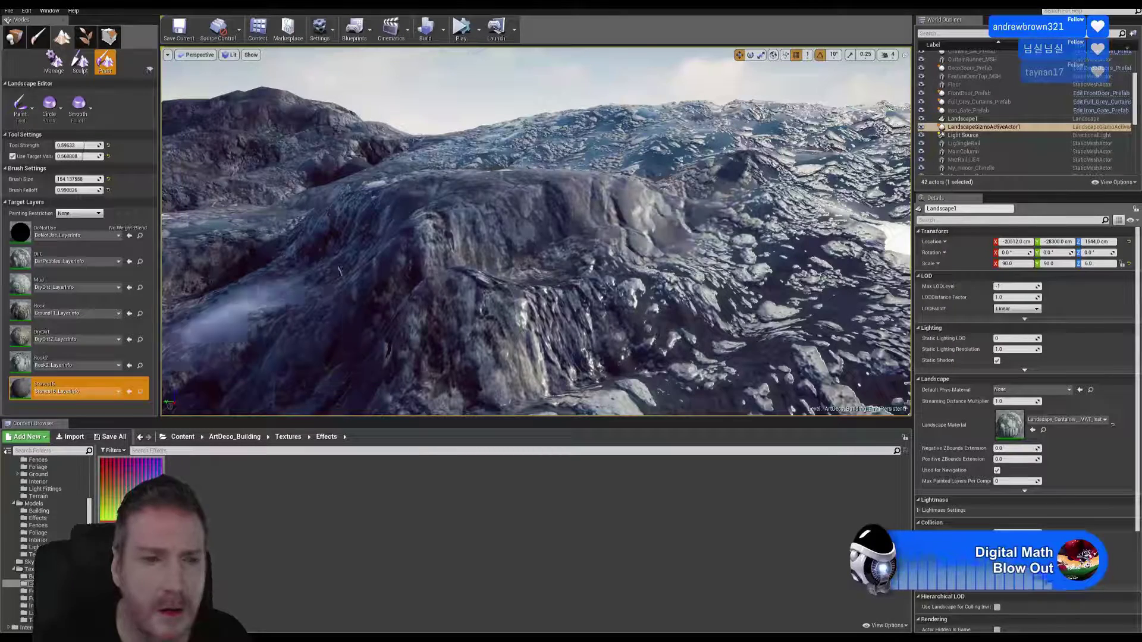
pyautogui.click(78, 366)
pyautogui.moveTo(597, 337)
pyautogui.mouseDown()
pyautogui.moveTo(688, 321)
pyautogui.moveTo(814, 226)
pyautogui.mouseUp()
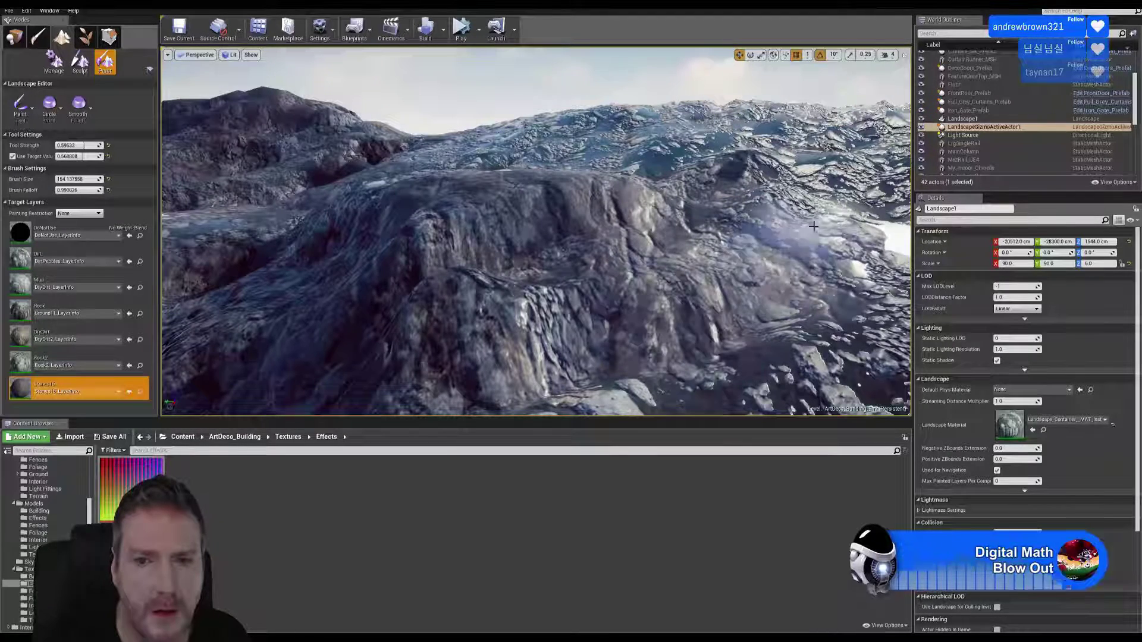
pyautogui.click(77, 364)
pyautogui.moveTo(334, 334)
pyautogui.mouseDown()
pyautogui.moveTo(756, 294)
pyautogui.moveTo(828, 241)
pyautogui.moveTo(780, 215)
pyautogui.moveTo(848, 229)
pyautogui.mouseUp()
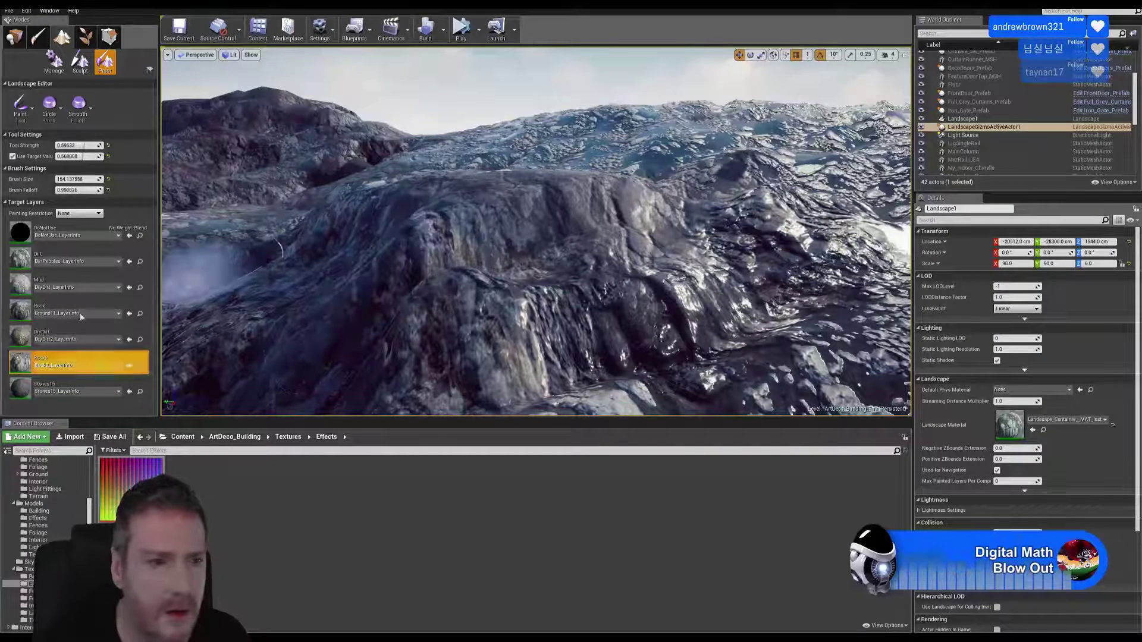
# - Paint the Mud layer over the ledges above the cliff and the pebbled slope beside it
pyautogui.click(65, 288)
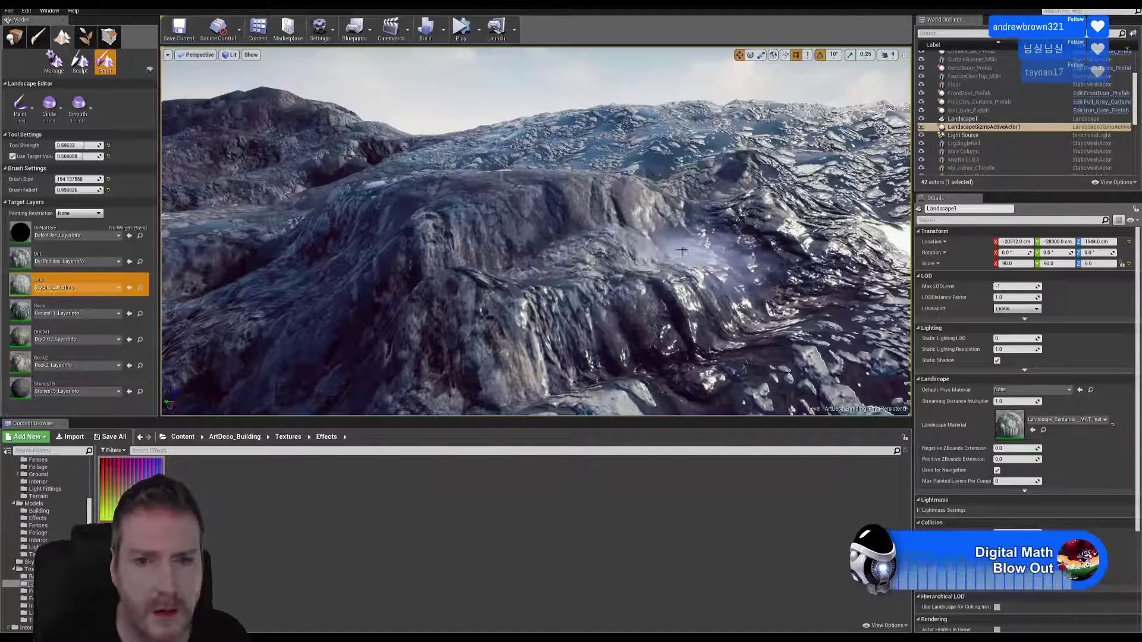
pyautogui.moveTo(814, 222); pyautogui.dragTo(857, 189)
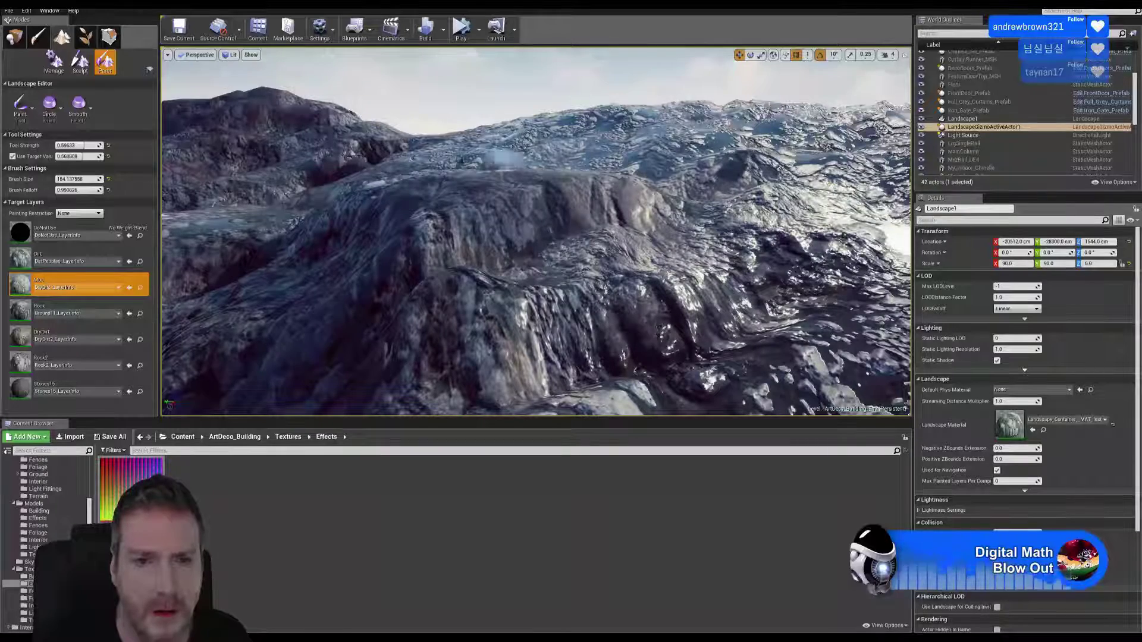
pyautogui.moveTo(510, 232); pyautogui.dragTo(414, 234, button='right')
pyautogui.press('w')
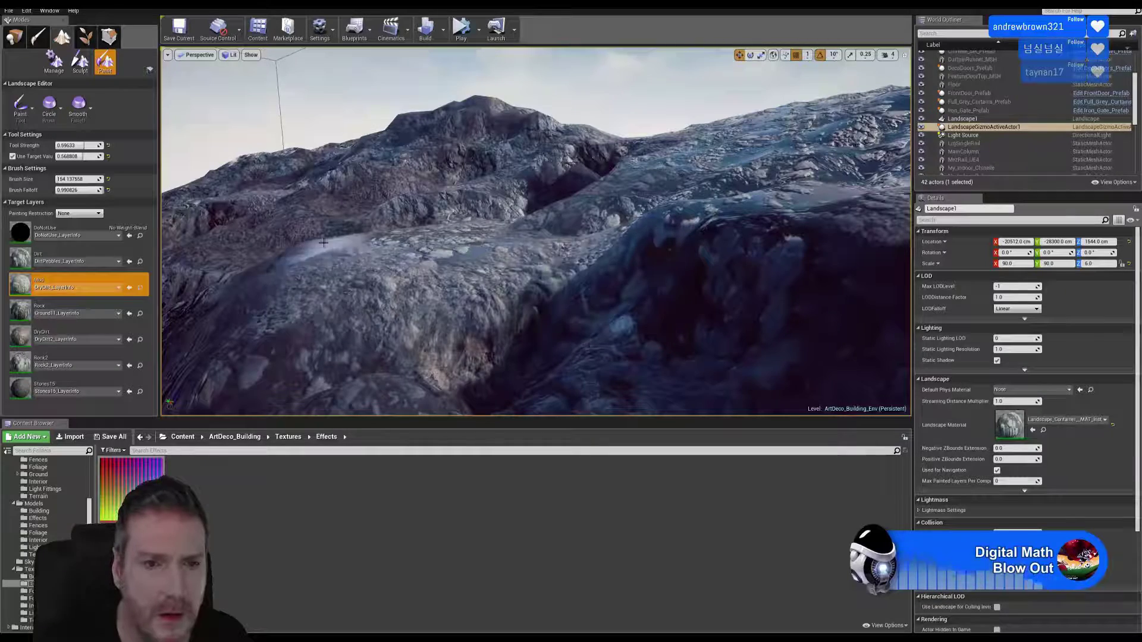
pyautogui.press('w')
pyautogui.moveTo(570, 253); pyautogui.dragTo(583, 252, button='right')
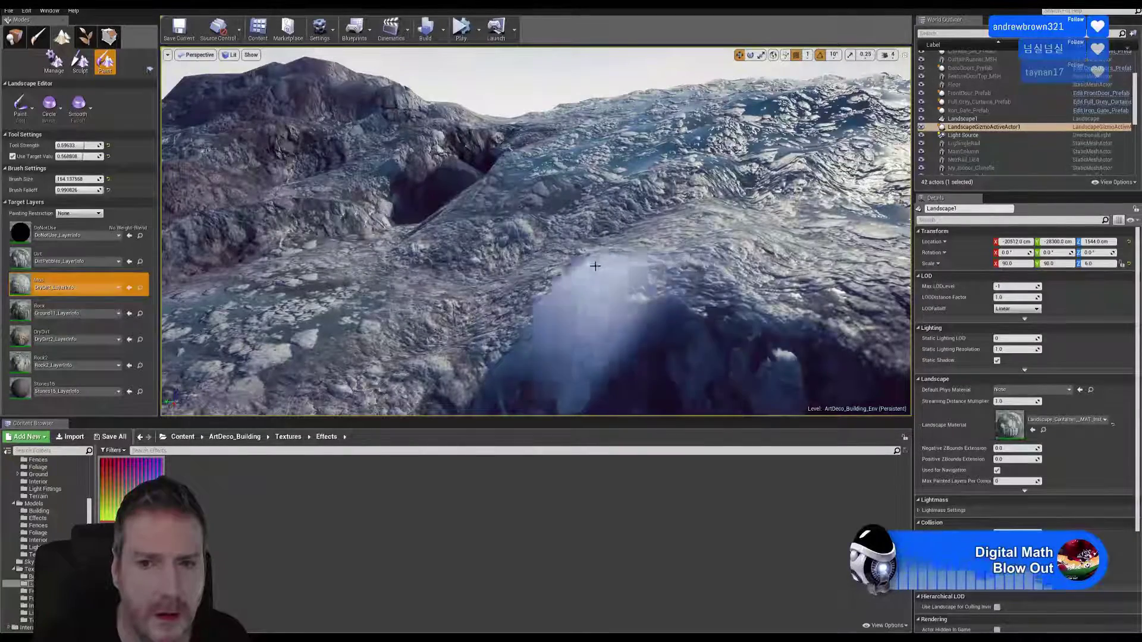
# - Paint the Mud layer over the slope around the dark hollow and the ground leading up from it
pyautogui.press('s')
pyautogui.moveTo(463, 230); pyautogui.dragTo(432, 238, button='right')
pyautogui.press('w')
pyautogui.moveTo(515, 235)
pyautogui.mouseDown(button='right')
pyautogui.moveTo(506, 224)
pyautogui.moveTo(534, 223)
pyautogui.moveTo(535, 211)
pyautogui.mouseUp(button='right')
pyautogui.press('w')
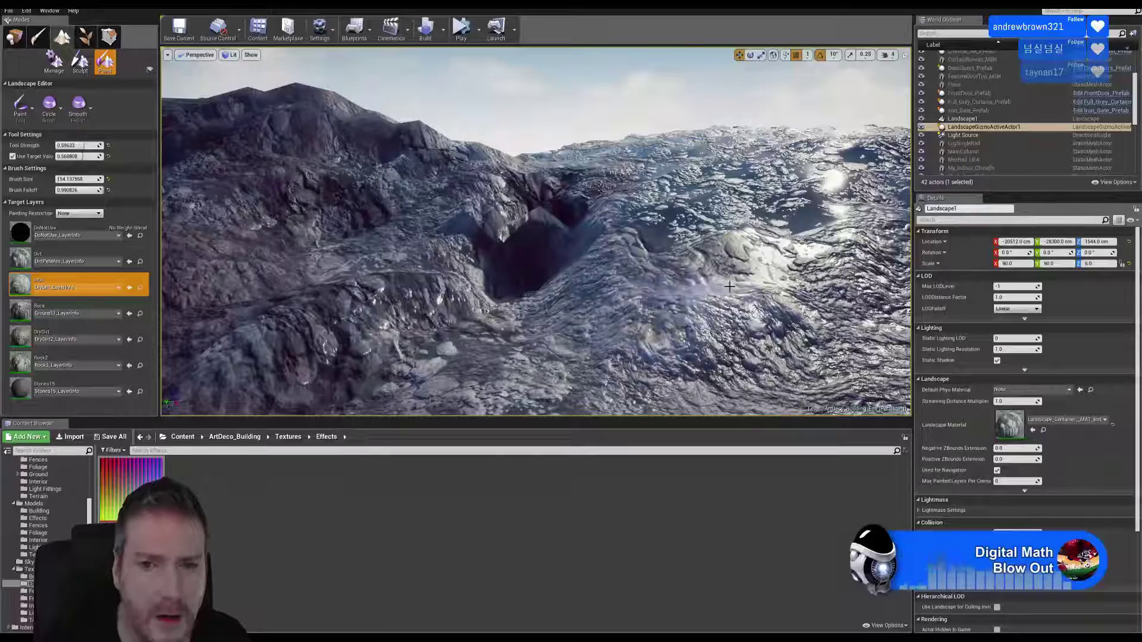
pyautogui.moveTo(729, 286); pyautogui.dragTo(777, 291, button='right')
pyautogui.moveTo(591, 270)
pyautogui.mouseDown()
pyautogui.moveTo(473, 207)
pyautogui.moveTo(563, 288)
pyautogui.moveTo(509, 224)
pyautogui.mouseUp()
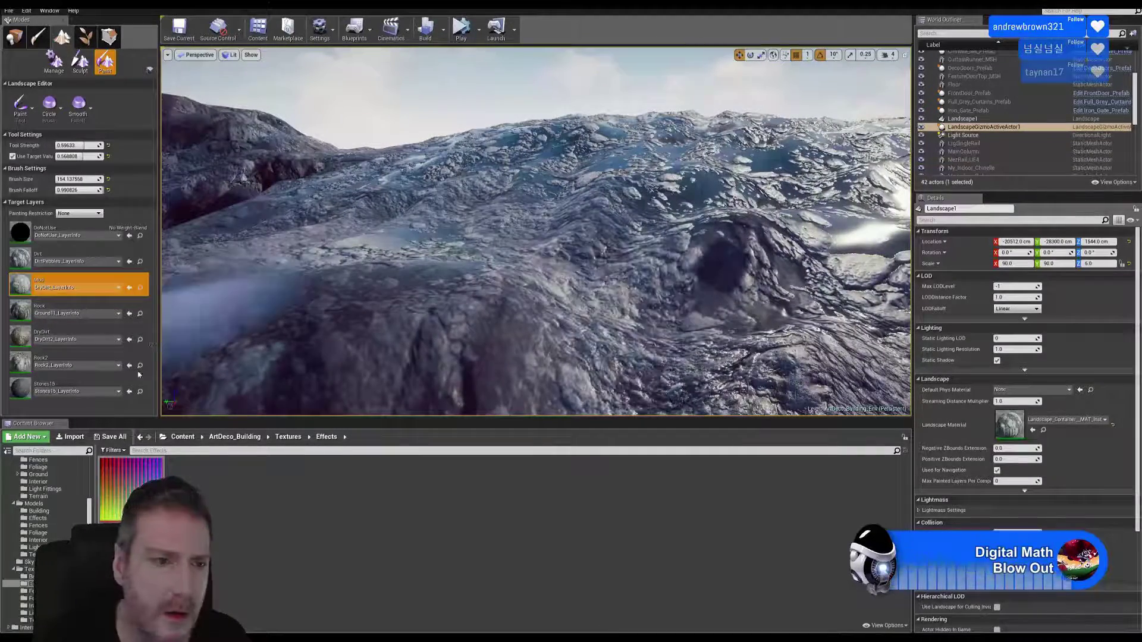
# - Paint the Rock2 and Stones layers over the small rounded mound and blend the surrounding slope with the Mud layer
pyautogui.click(65, 363)
pyautogui.moveTo(738, 256)
pyautogui.mouseDown()
pyautogui.moveTo(775, 279)
pyautogui.moveTo(688, 266)
pyautogui.moveTo(625, 229)
pyautogui.mouseUp()
pyautogui.click(93, 387)
pyautogui.moveTo(780, 274)
pyautogui.mouseDown()
pyautogui.moveTo(727, 242)
pyautogui.moveTo(612, 224)
pyautogui.moveTo(712, 183)
pyautogui.moveTo(627, 173)
pyautogui.mouseUp()
pyautogui.click(63, 289)
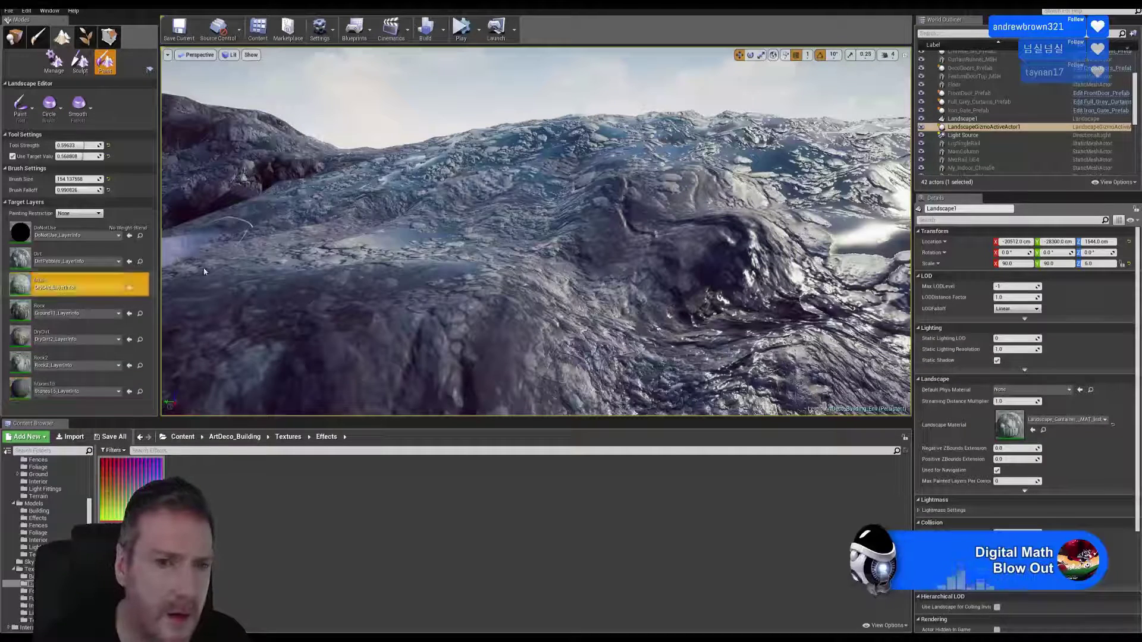
pyautogui.moveTo(495, 222)
pyautogui.mouseDown()
pyautogui.moveTo(558, 148)
pyautogui.moveTo(437, 170)
pyautogui.moveTo(554, 178)
pyautogui.moveTo(410, 223)
pyautogui.moveTo(238, 218)
pyautogui.moveTo(351, 206)
pyautogui.moveTo(326, 194)
pyautogui.moveTo(379, 177)
pyautogui.mouseUp()
# - Paint the Rock2 layer over the pebbled edge of the small outcrop and in bands up the slope behind it
pyautogui.moveTo(422, 161)
pyautogui.mouseDown(button='right')
pyautogui.moveTo(370, 150)
pyautogui.moveTo(434, 154)
pyautogui.mouseUp(button='right')
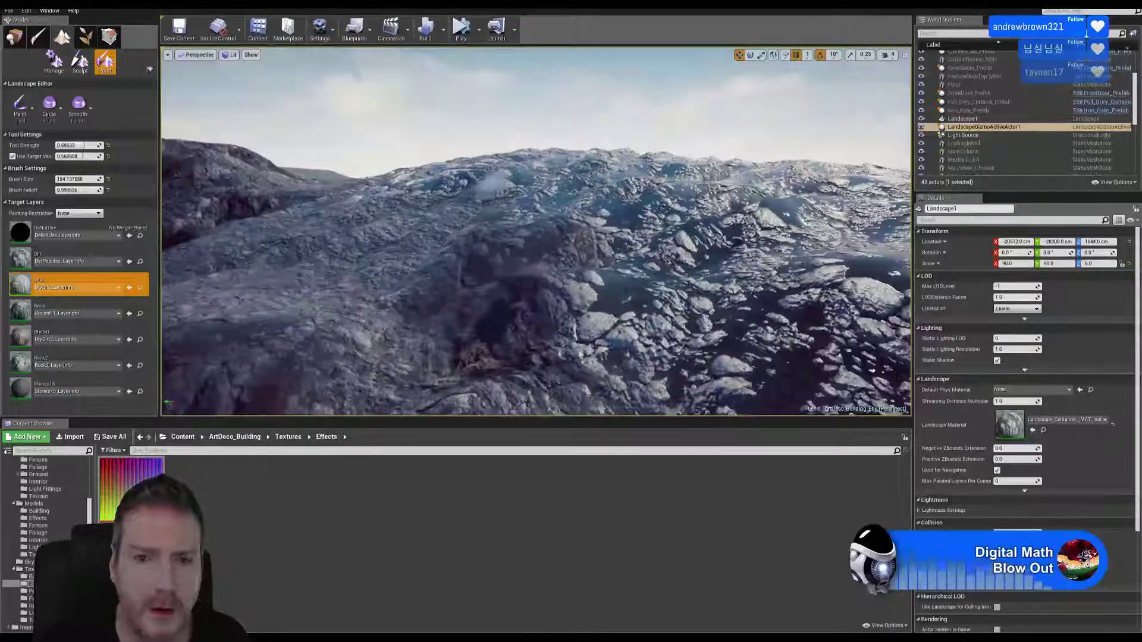
pyautogui.click(78, 363)
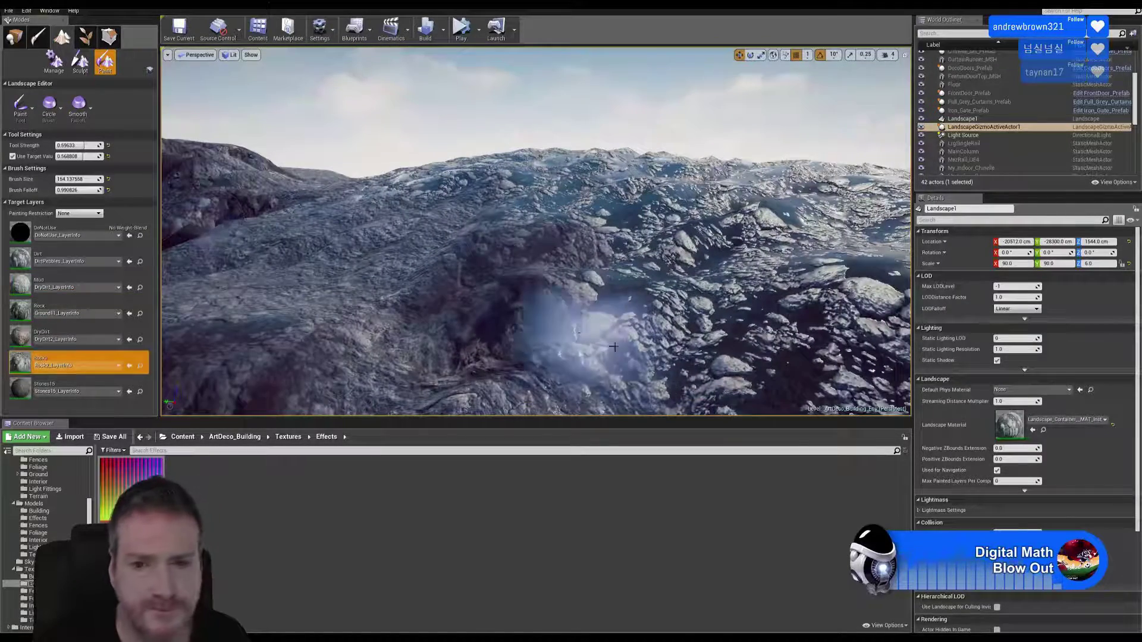
pyautogui.moveTo(535, 251)
pyautogui.mouseDown()
pyautogui.moveTo(738, 238)
pyautogui.moveTo(684, 244)
pyautogui.moveTo(617, 297)
pyautogui.moveTo(545, 305)
pyautogui.mouseUp()
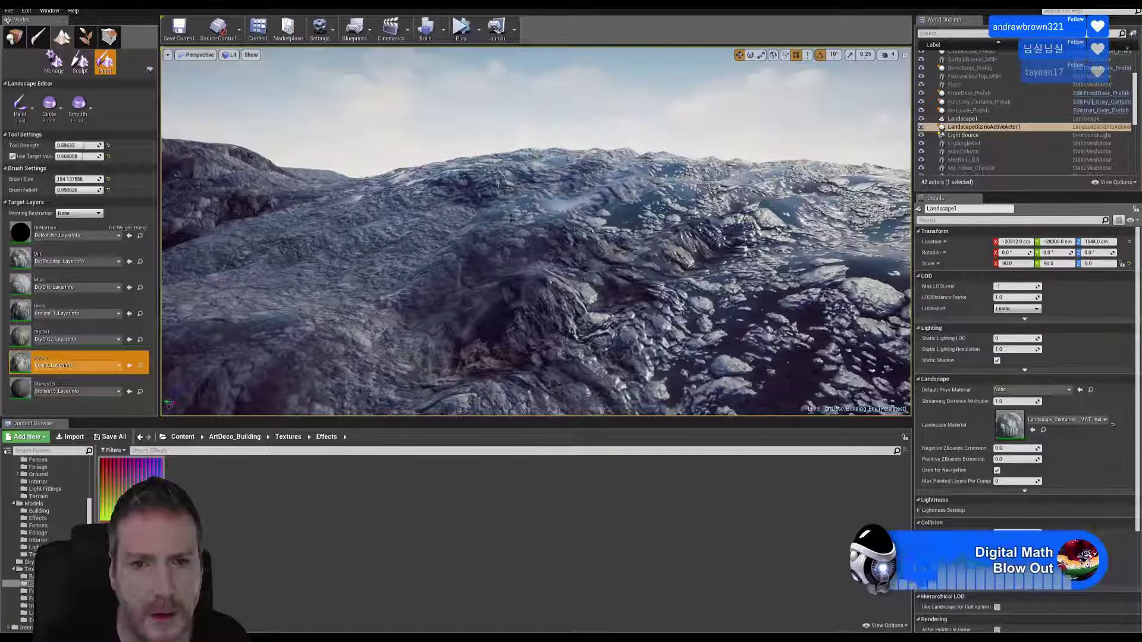
pyautogui.moveTo(511, 218)
pyautogui.mouseDown()
pyautogui.moveTo(488, 215)
pyautogui.moveTo(595, 238)
pyautogui.moveTo(795, 182)
pyautogui.moveTo(655, 197)
pyautogui.moveTo(636, 168)
pyautogui.mouseUp()
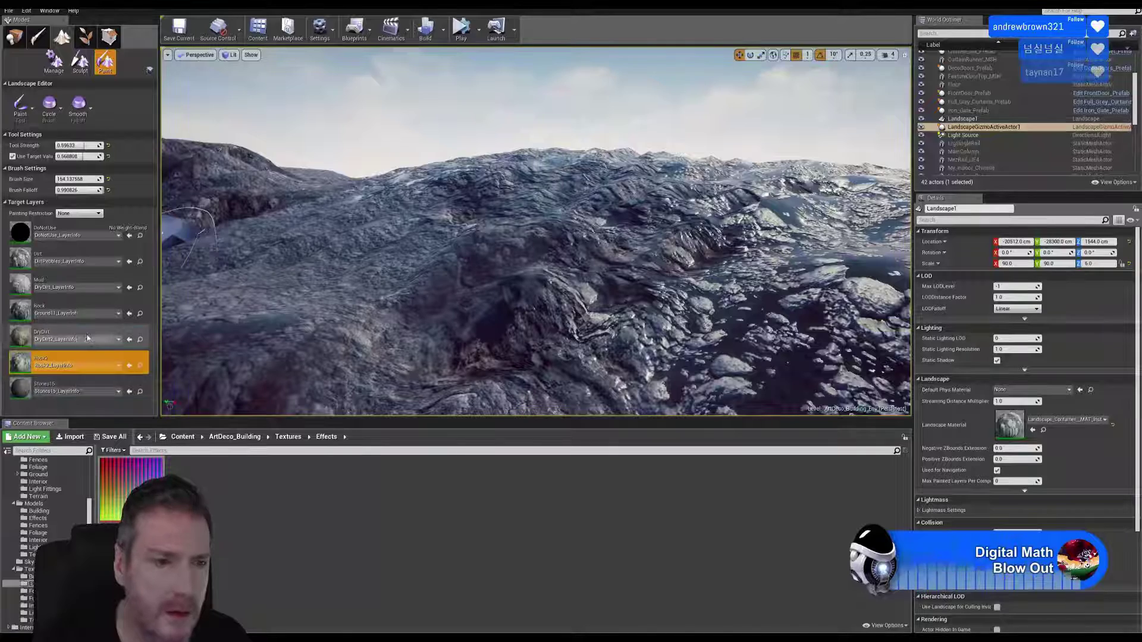
# - Paint the DryDirt layer over the upper slope behind the outcrop and the ground beside the hollow
pyautogui.click(71, 335)
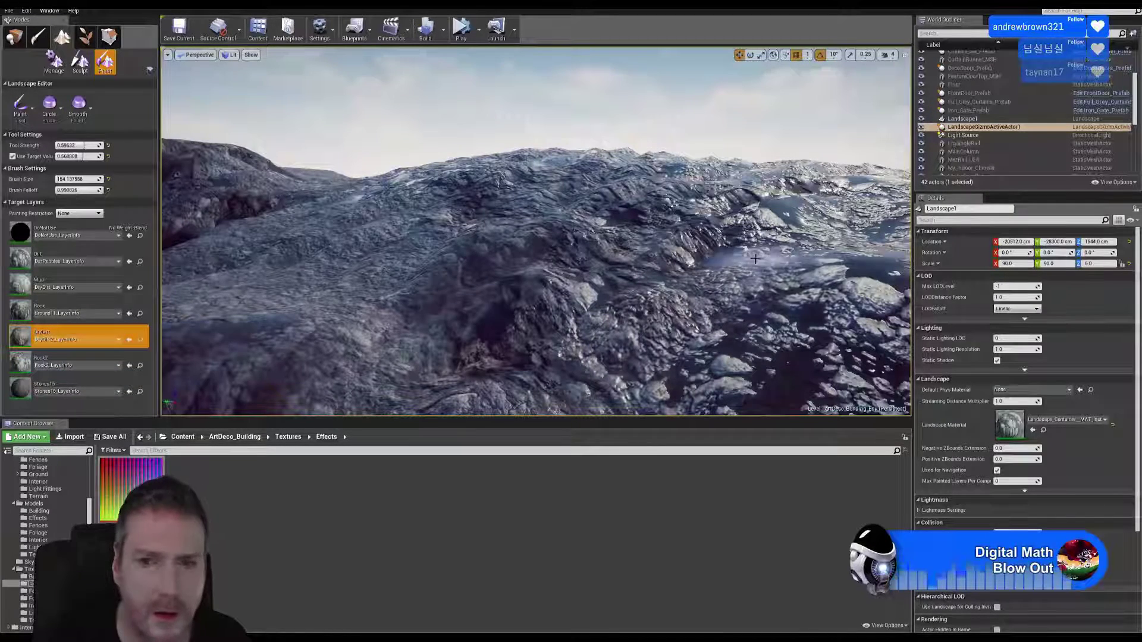
pyautogui.moveTo(828, 215); pyautogui.dragTo(897, 193)
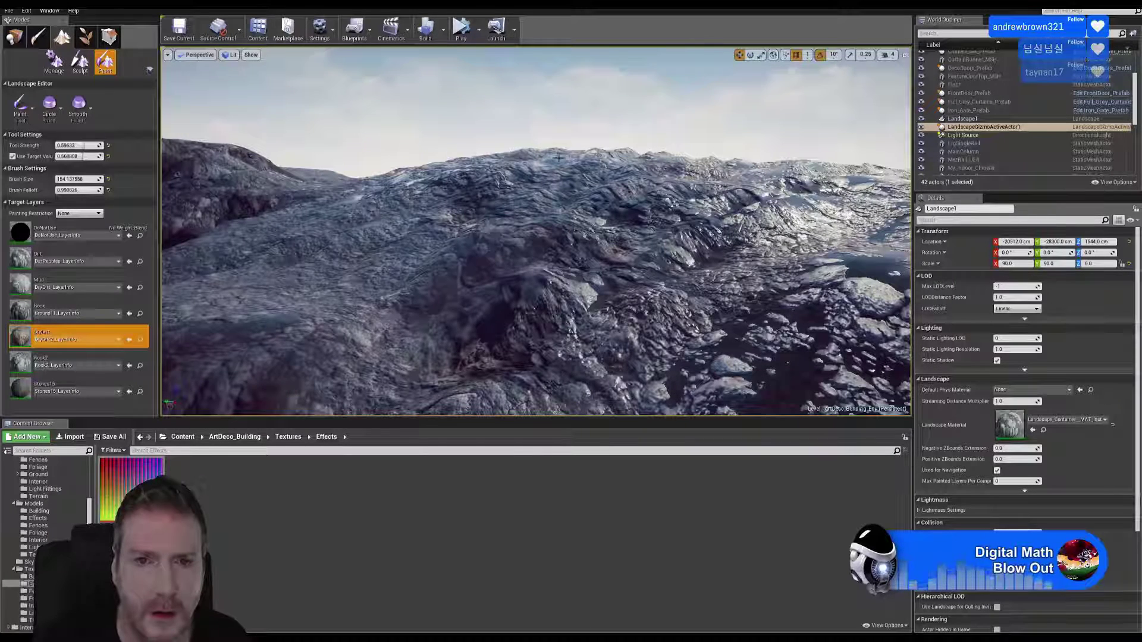
pyautogui.moveTo(570, 173)
pyautogui.mouseDown(button='right')
pyautogui.moveTo(514, 176)
pyautogui.moveTo(651, 182)
pyautogui.mouseUp(button='right')
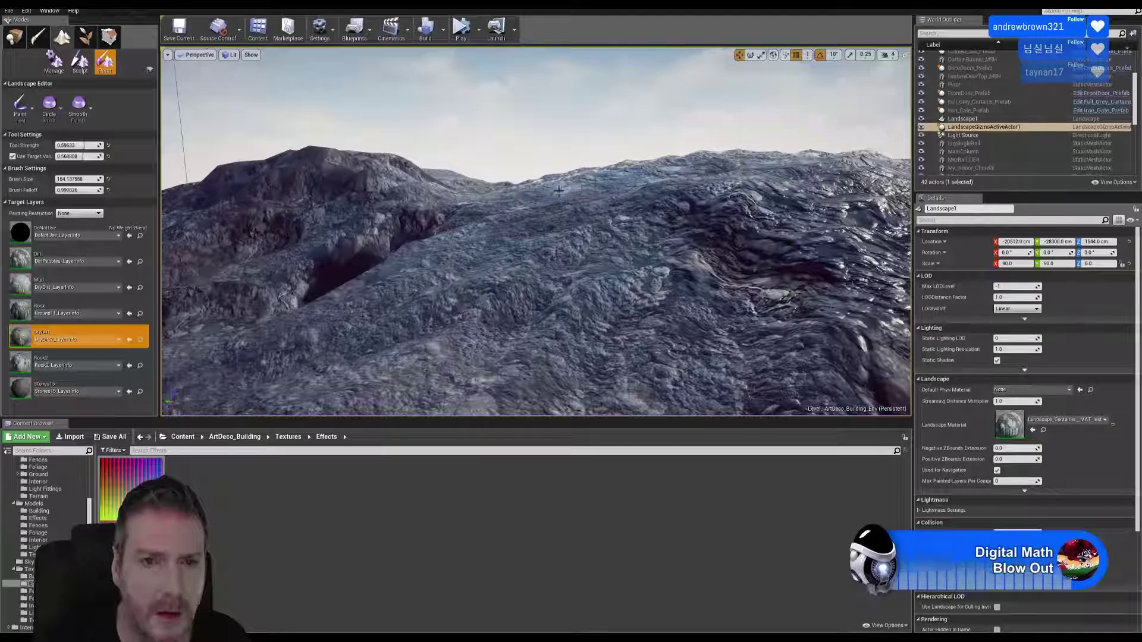
pyautogui.moveTo(659, 201)
pyautogui.mouseDown(button='right')
pyautogui.moveTo(652, 177)
pyautogui.moveTo(685, 293)
pyautogui.mouseUp(button='right')
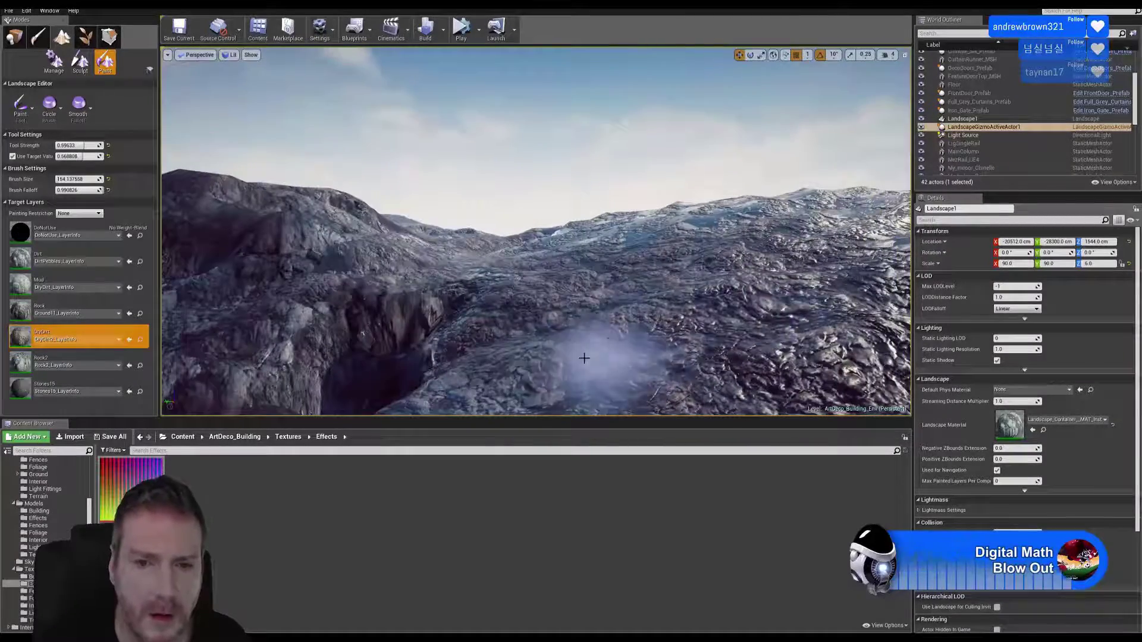
pyautogui.moveTo(584, 358); pyautogui.dragTo(587, 357, button='right')
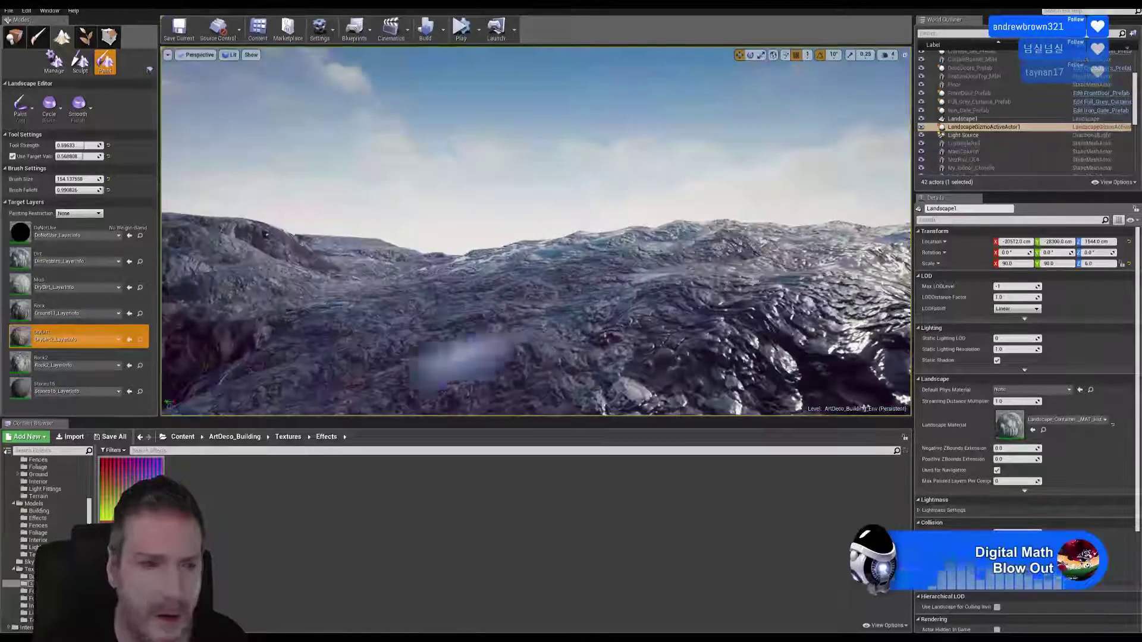
# - Paint the Mud layer across the broad slope and ridge leading down into the shallow valley
pyautogui.click(78, 284)
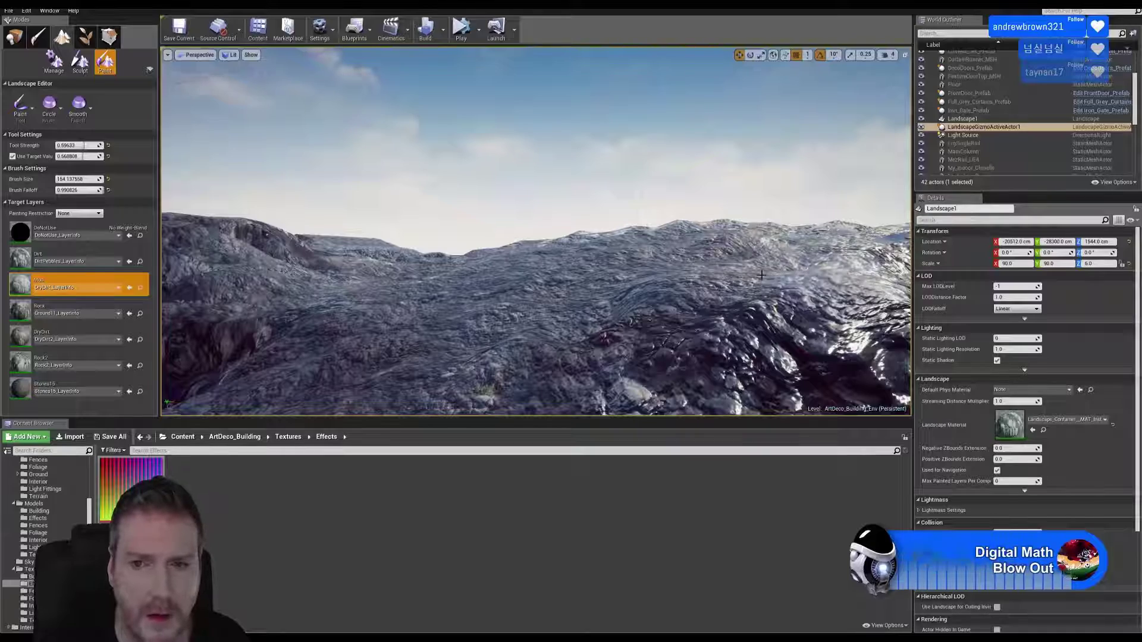
pyautogui.press('w')
pyautogui.moveTo(692, 235)
pyautogui.mouseDown(button='right')
pyautogui.moveTo(601, 233)
pyautogui.moveTo(578, 214)
pyautogui.moveTo(556, 214)
pyautogui.moveTo(554, 226)
pyautogui.mouseUp(button='right')
pyautogui.press('w')
pyautogui.press('w')
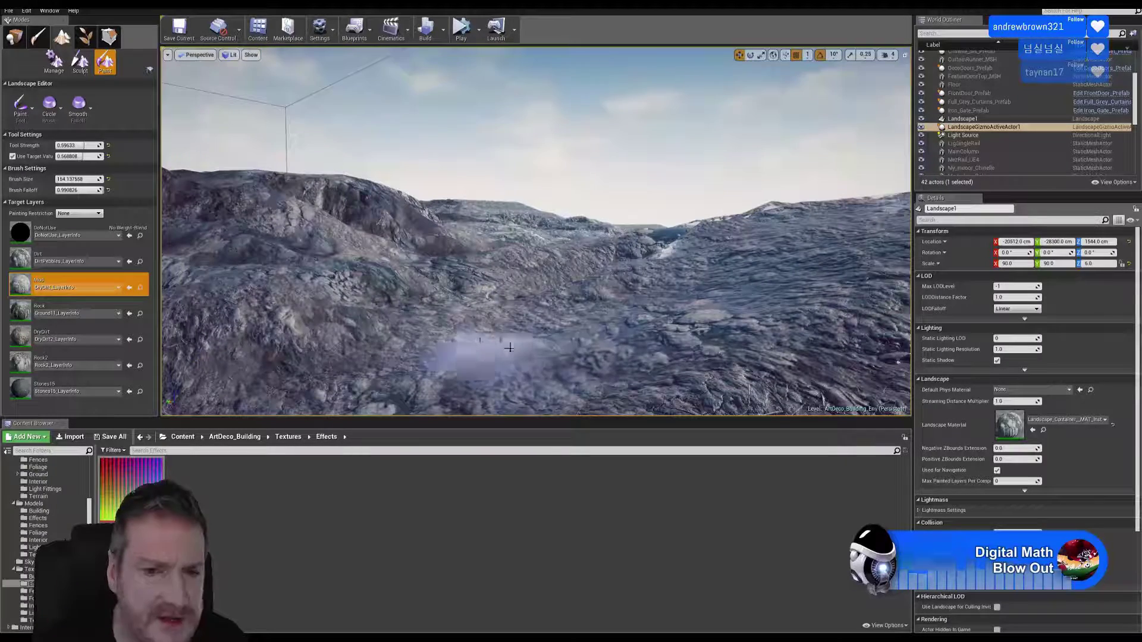
# - Paint the Dirt layer along the shallow valley floor between the rocky hills
pyautogui.click(69, 253)
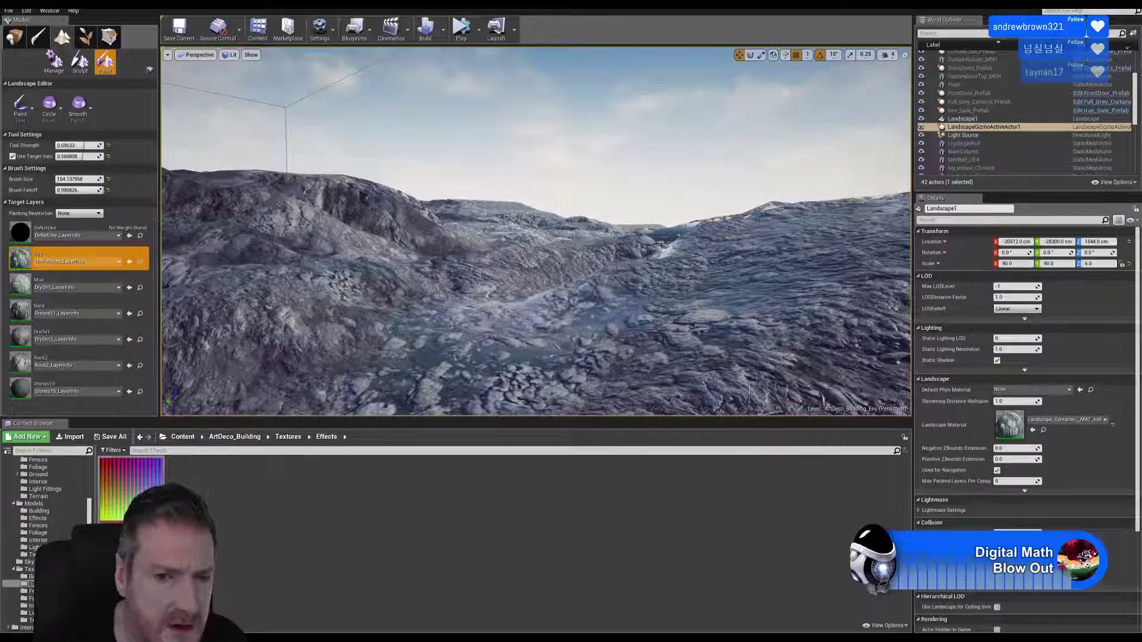
pyautogui.press('w')
pyautogui.moveTo(536, 232)
pyautogui.mouseDown(button='right')
pyautogui.moveTo(535, 259)
pyautogui.moveTo(571, 258)
pyautogui.moveTo(524, 261)
pyautogui.moveTo(553, 267)
pyautogui.moveTo(584, 309)
pyautogui.mouseUp(button='right')
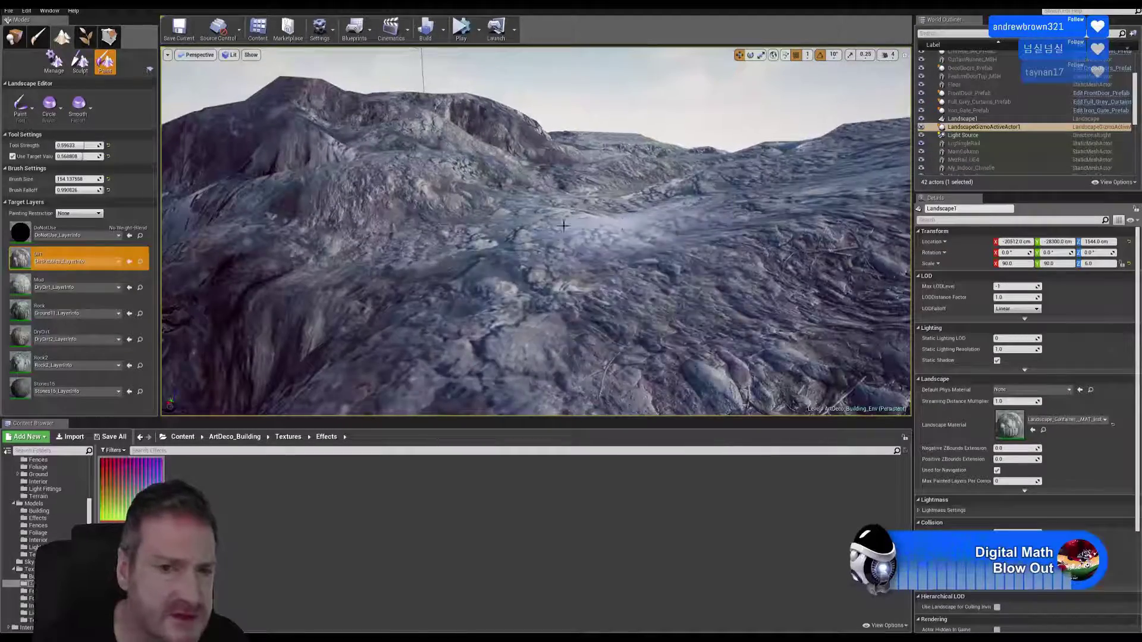
pyautogui.press('w')
pyautogui.moveTo(633, 219)
pyautogui.mouseDown(button='right')
pyautogui.moveTo(634, 199)
pyautogui.moveTo(684, 199)
pyautogui.moveTo(649, 198)
pyautogui.moveTo(669, 206)
pyautogui.moveTo(661, 203)
pyautogui.mouseUp(button='right')
# - Paint the DryDirt layer over the hillside beyond the valley and blend it with the Mud layer
pyautogui.click(84, 335)
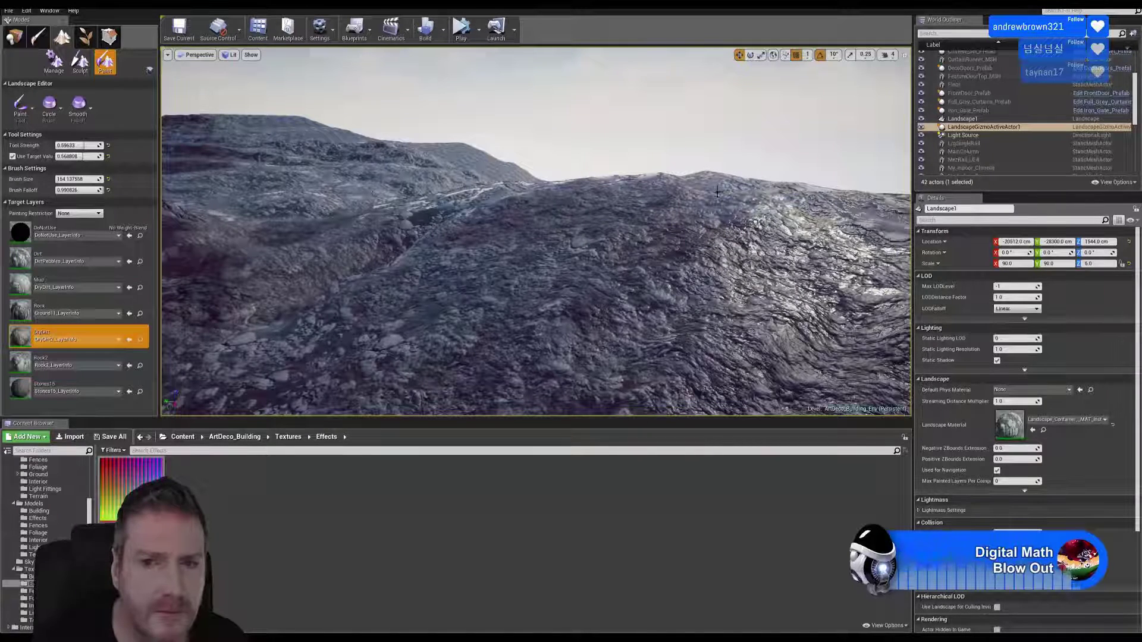
pyautogui.click(77, 284)
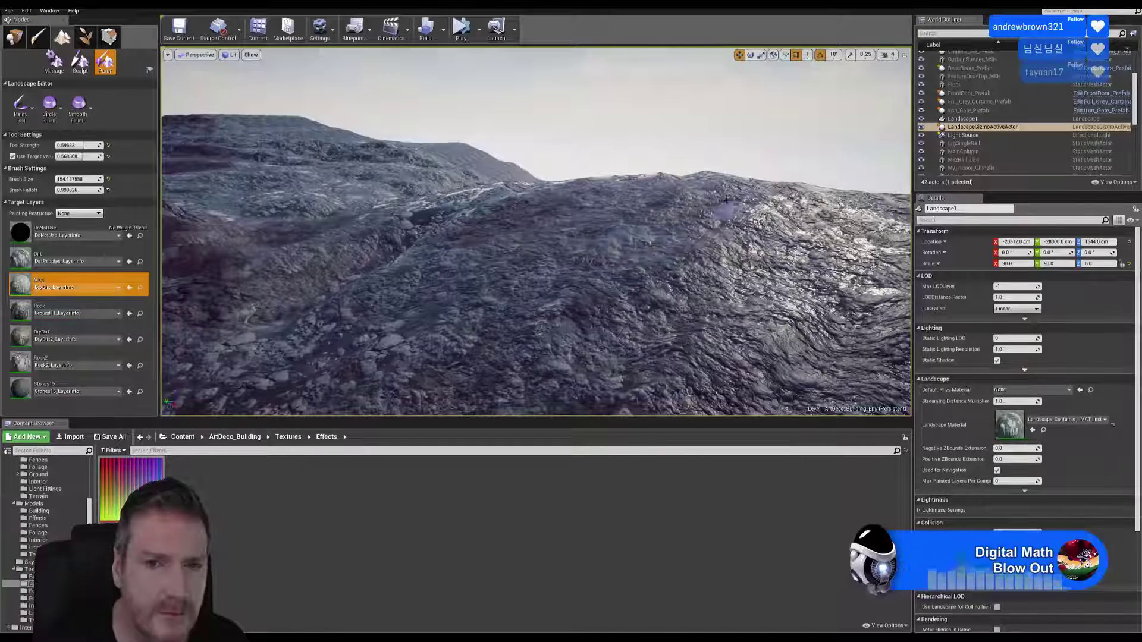
pyautogui.press('w')
pyautogui.moveTo(535, 256); pyautogui.dragTo(464, 230, button='right')
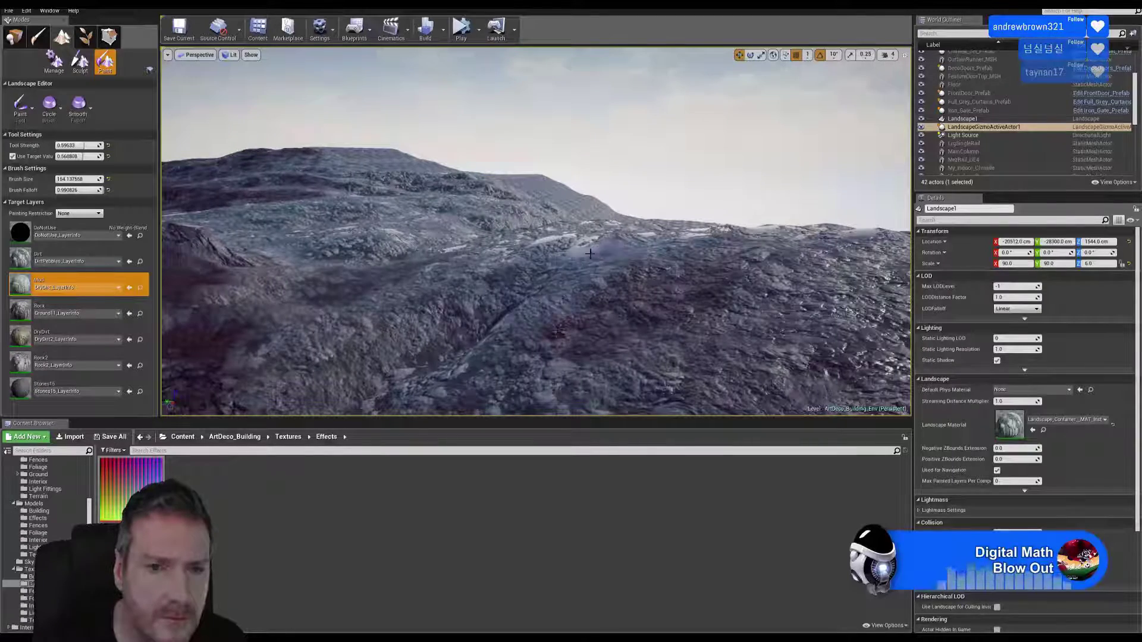
# - Paint the Mud layer over the pebbled ground stretching from the steep bank towards the trees and building plot
pyautogui.moveTo(498, 296)
pyautogui.mouseDown(button='right')
pyautogui.moveTo(342, 296)
pyautogui.moveTo(409, 390)
pyautogui.mouseUp(button='right')
pyautogui.press('w')
pyautogui.press('e')
pyautogui.press('w')
pyautogui.press('s')
pyautogui.press('w')
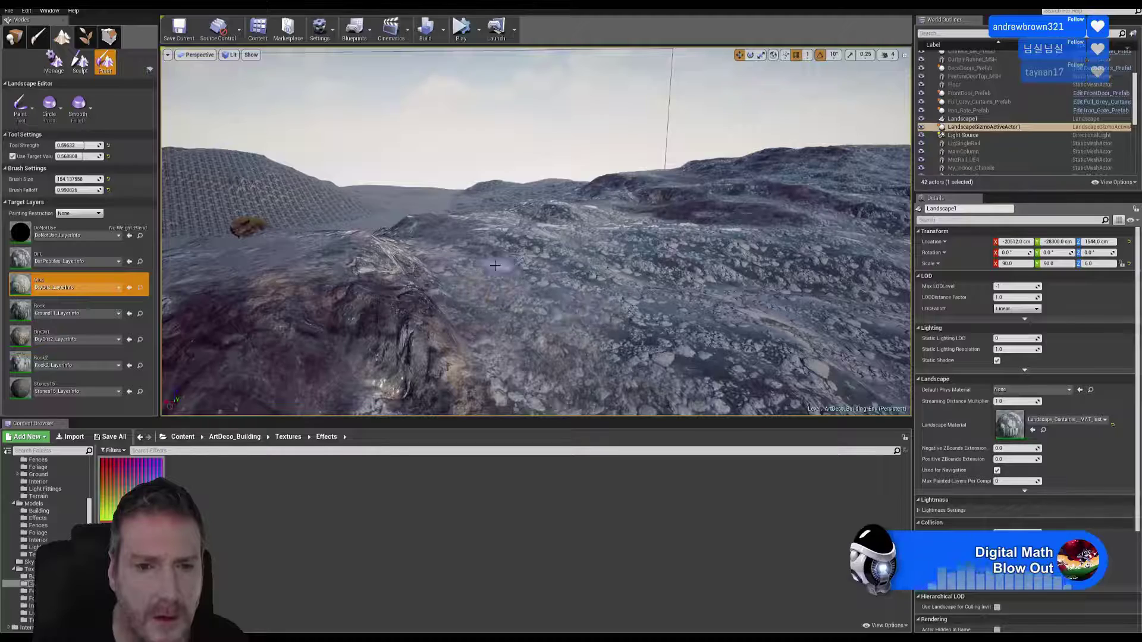
pyautogui.moveTo(552, 262)
pyautogui.mouseDown(button='right')
pyautogui.moveTo(523, 262)
pyautogui.moveTo(559, 268)
pyautogui.moveTo(543, 291)
pyautogui.mouseUp(button='right')
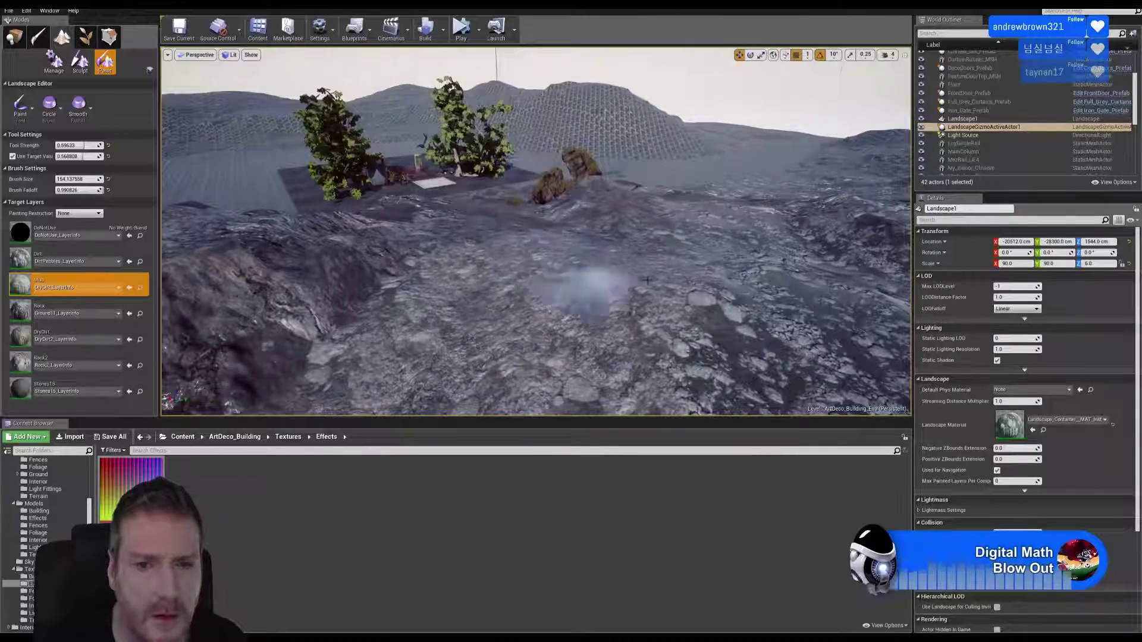
pyautogui.moveTo(647, 280); pyautogui.dragTo(647, 293, button='right')
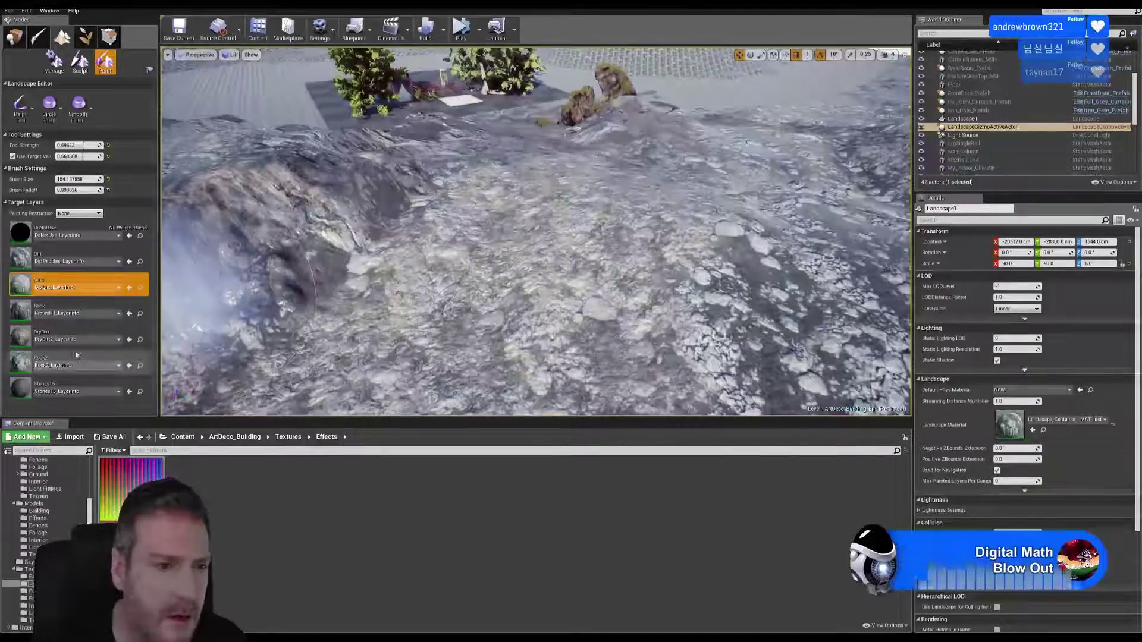
# - Paint reddish DryDirt patches over the pebbled slope and bank facing the trees
pyautogui.click(74, 339)
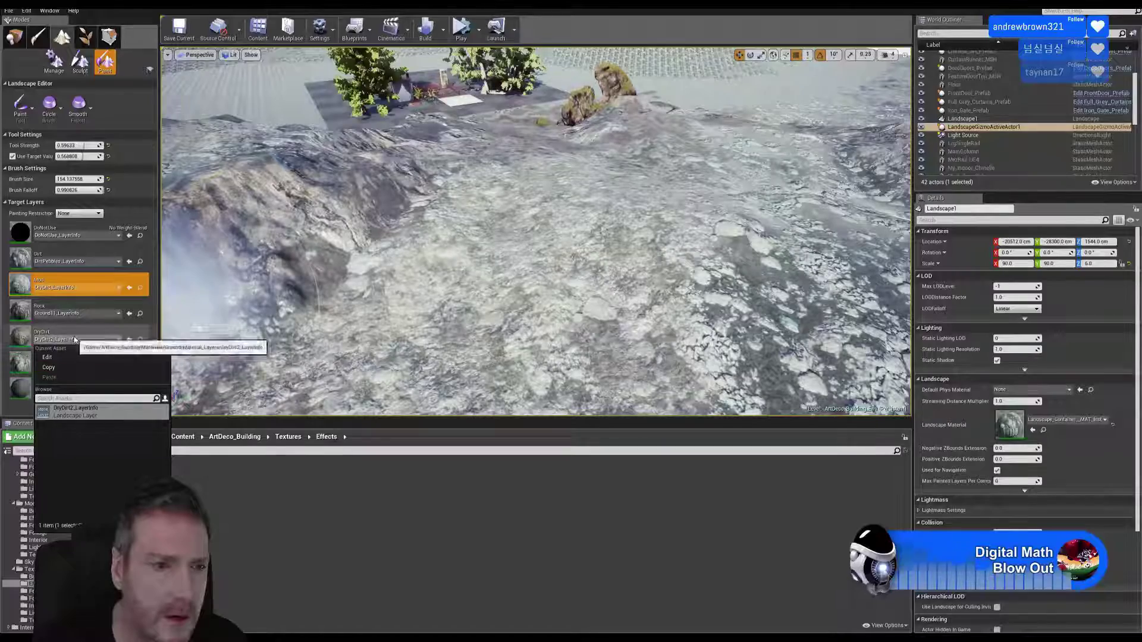
pyautogui.click(75, 337)
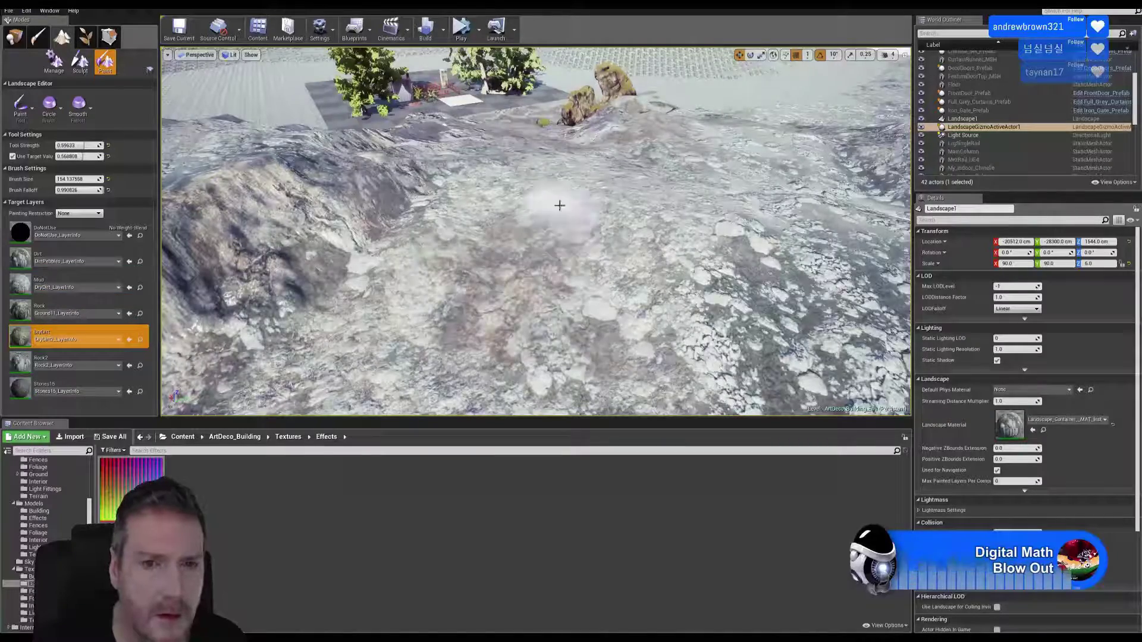
pyautogui.moveTo(475, 207); pyautogui.dragTo(493, 185, button='right')
pyautogui.press('s')
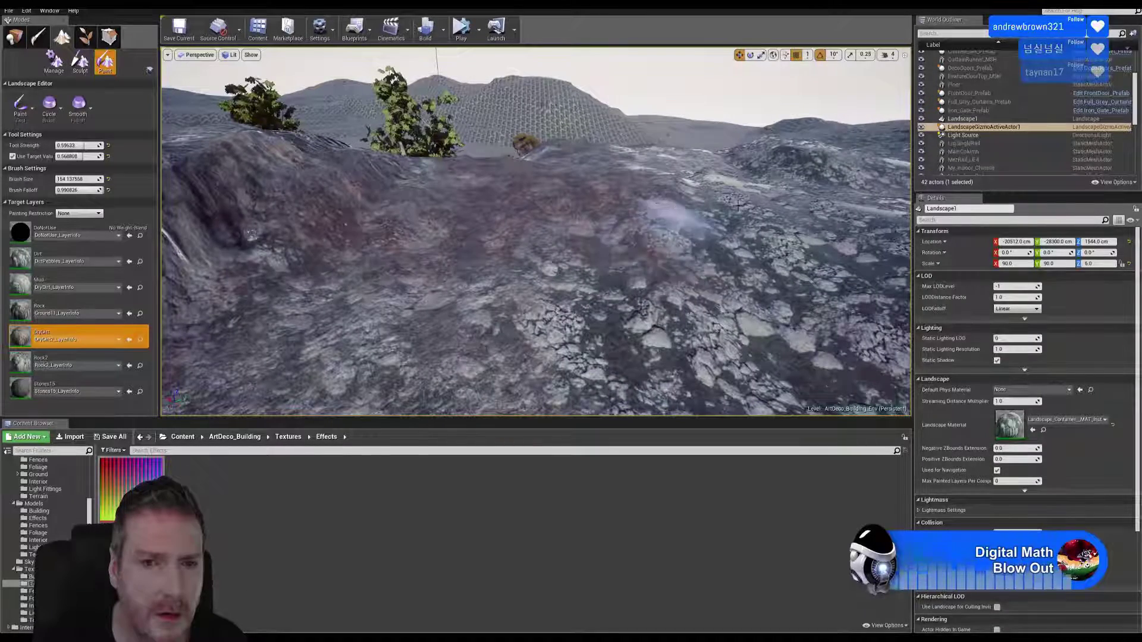
pyautogui.moveTo(671, 278); pyautogui.dragTo(699, 277, button='right')
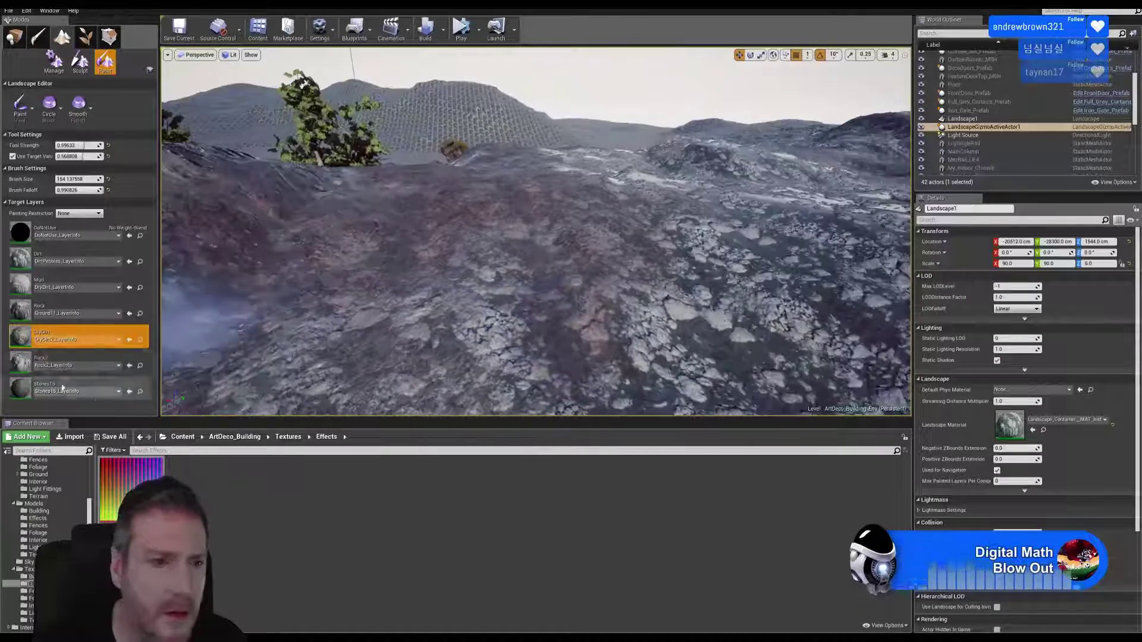
# - Paint the Mud layer over the reddish pebbled slope and along the rocky hillside beside the shadowed gully
pyautogui.click(74, 284)
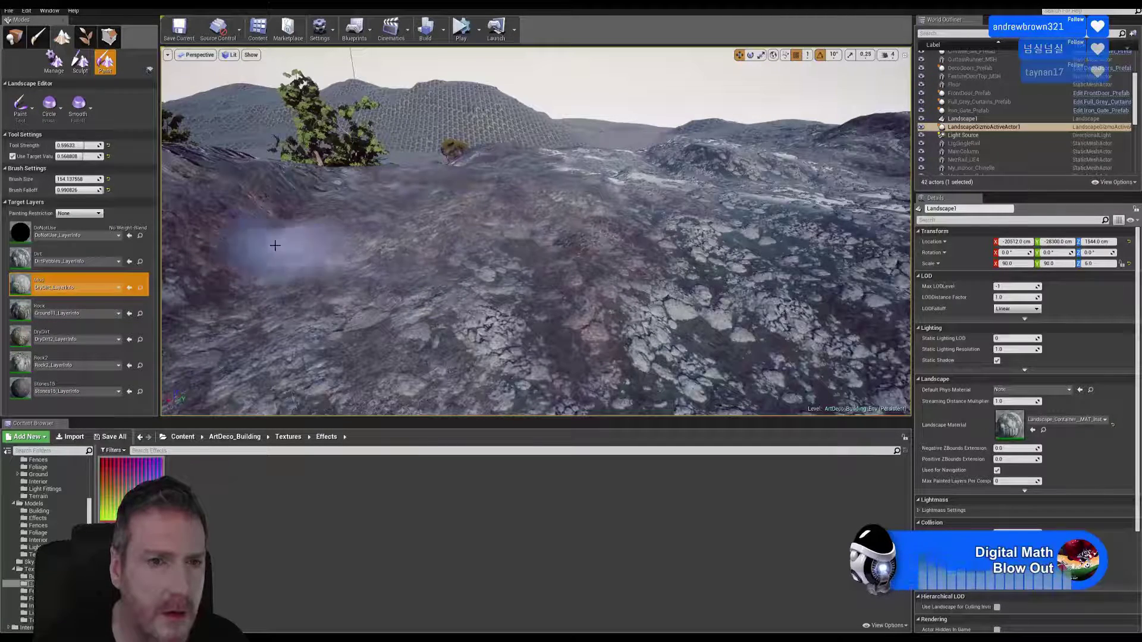
pyautogui.press('s')
pyautogui.moveTo(382, 286); pyautogui.dragTo(241, 288, button='right')
pyautogui.press('w')
pyautogui.press('s')
pyautogui.press('s')
pyautogui.press('s')
pyautogui.press('s')
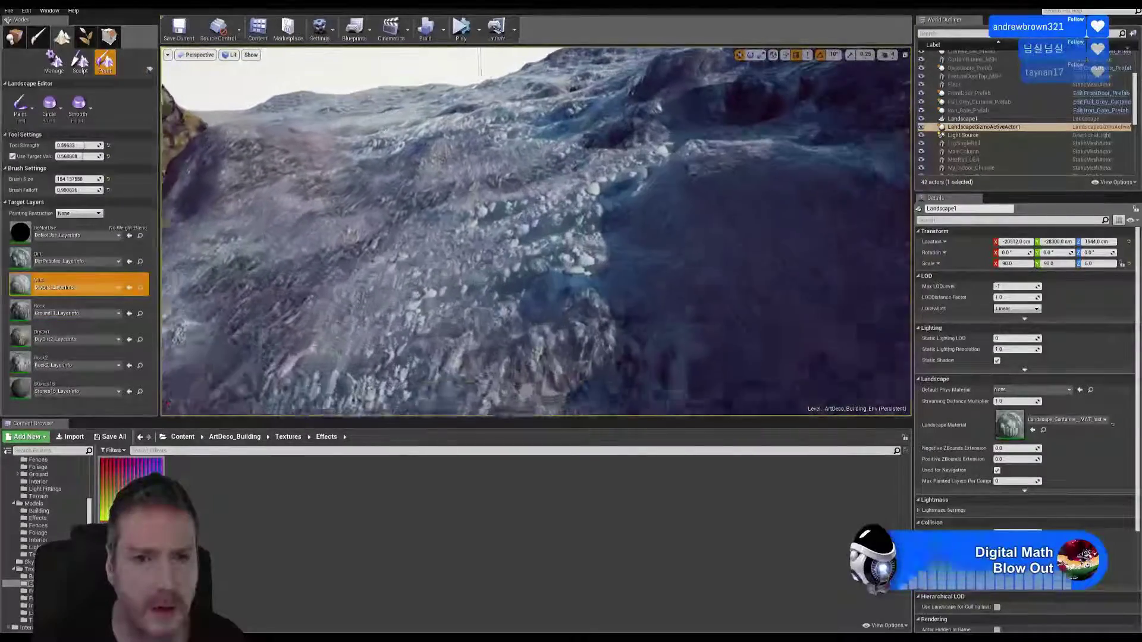
pyautogui.moveTo(580, 230); pyautogui.dragTo(580, 233, button='right')
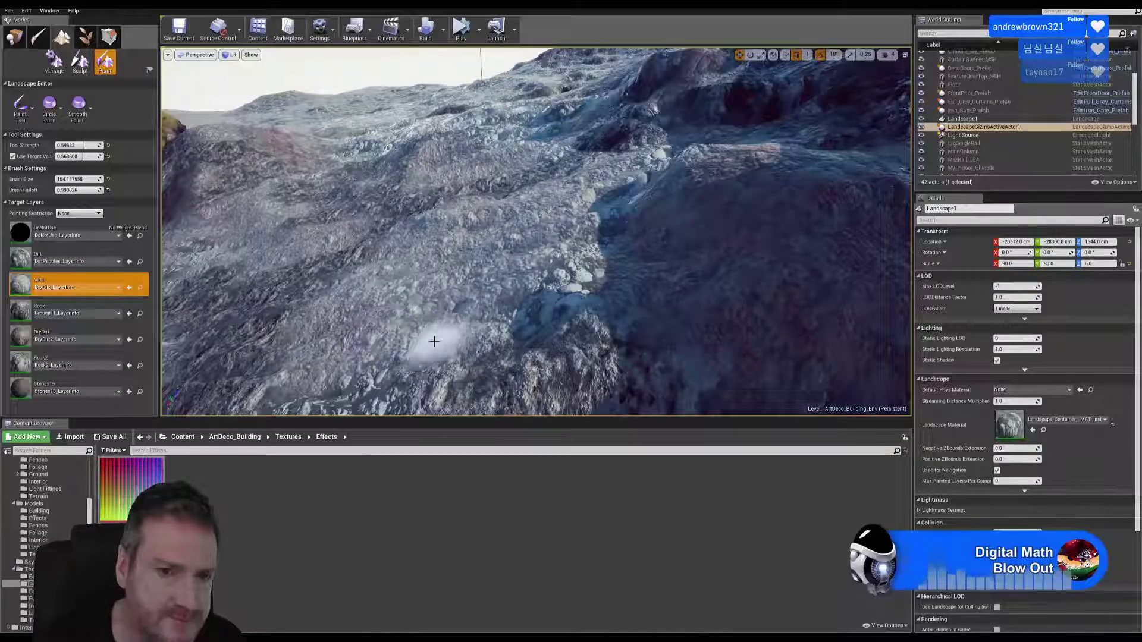
pyautogui.moveTo(526, 258); pyautogui.dragTo(522, 255, button='right')
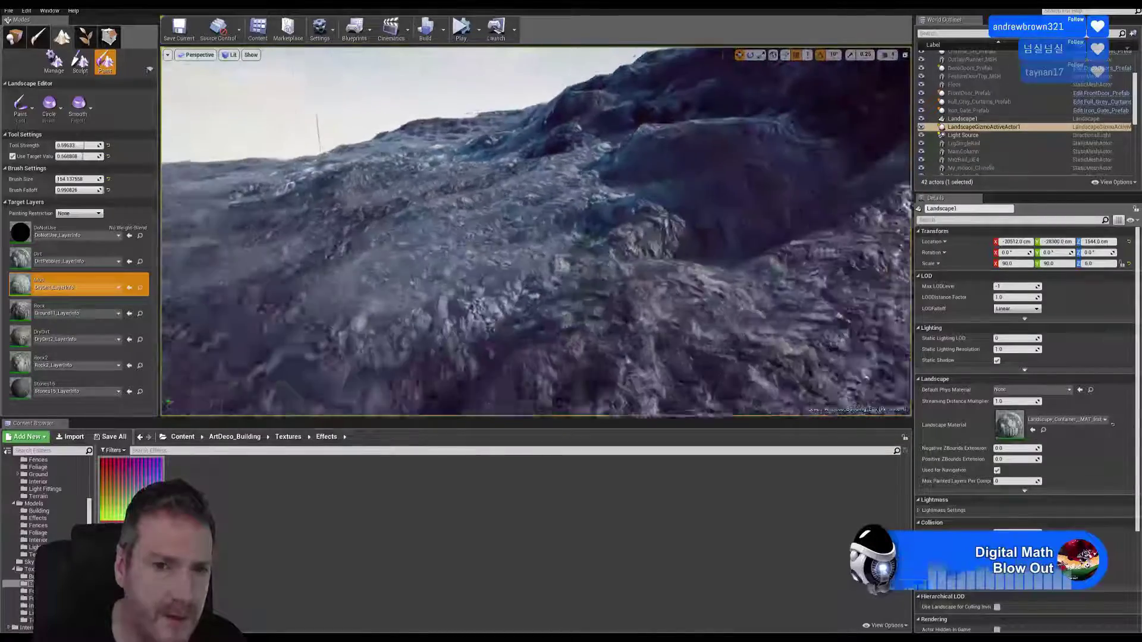
pyautogui.moveTo(380, 285); pyautogui.dragTo(390, 298, button='right')
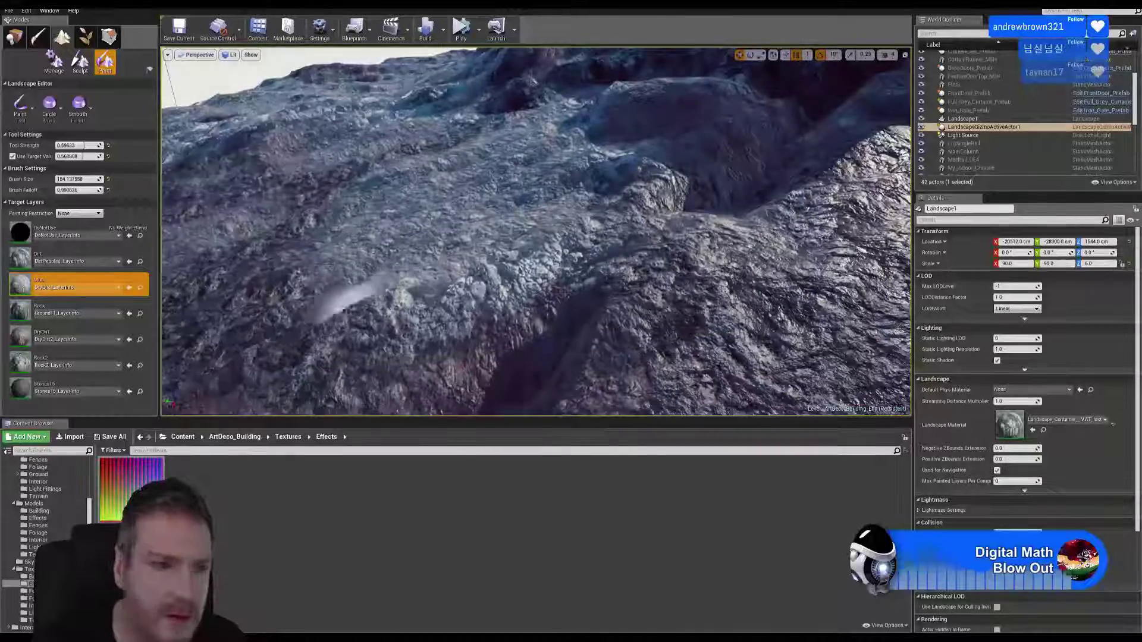
# - Paint DryDirt patches over the muddy hillside and the slope leading to the mossy rock stack
pyautogui.click(62, 340)
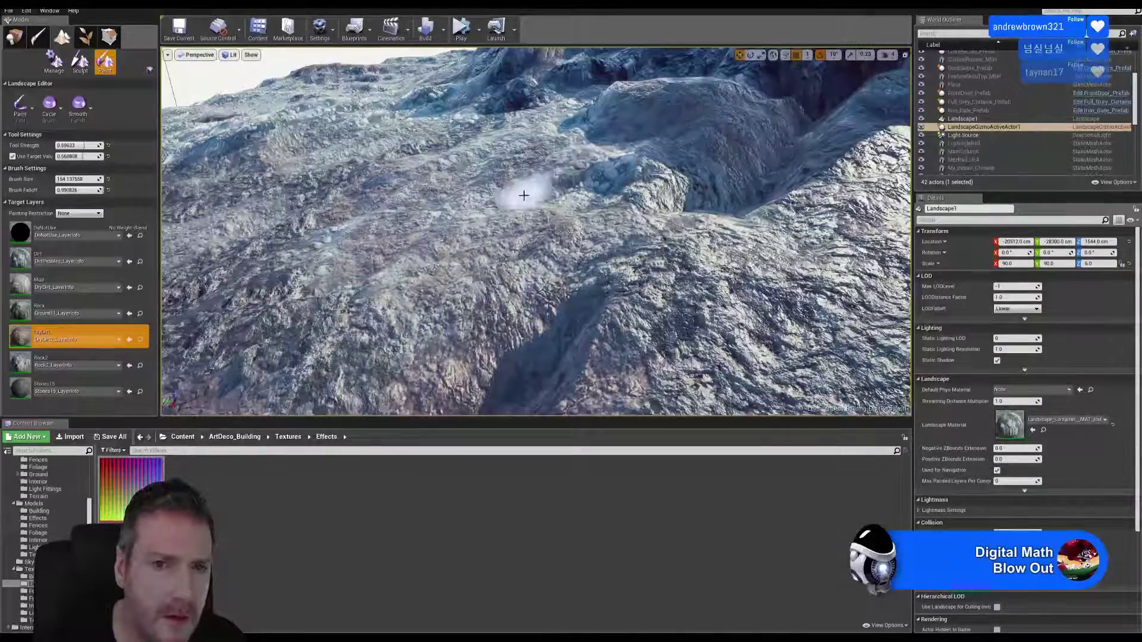
pyautogui.moveTo(523, 195)
pyautogui.mouseDown(button='right')
pyautogui.moveTo(525, 160)
pyautogui.moveTo(494, 160)
pyautogui.mouseUp(button='right')
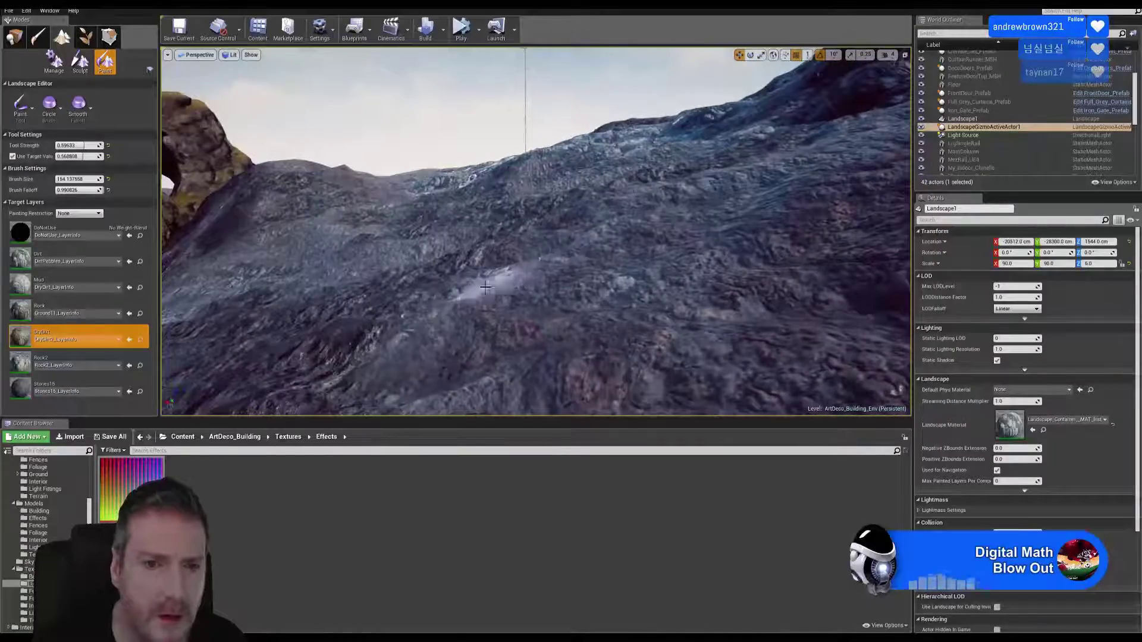
pyautogui.moveTo(434, 309)
pyautogui.mouseDown(button='right')
pyautogui.moveTo(562, 309)
pyautogui.moveTo(481, 306)
pyautogui.moveTo(507, 308)
pyautogui.moveTo(489, 357)
pyautogui.moveTo(470, 285)
pyautogui.mouseUp(button='right')
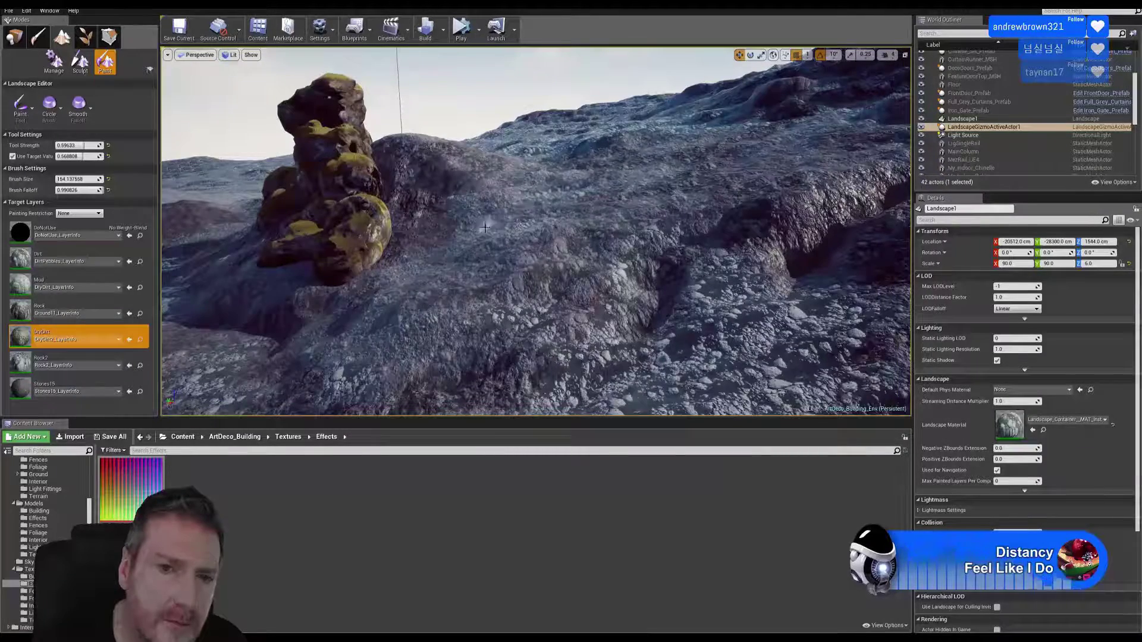
pyautogui.press('s')
pyautogui.moveTo(485, 227); pyautogui.dragTo(453, 231, button='right')
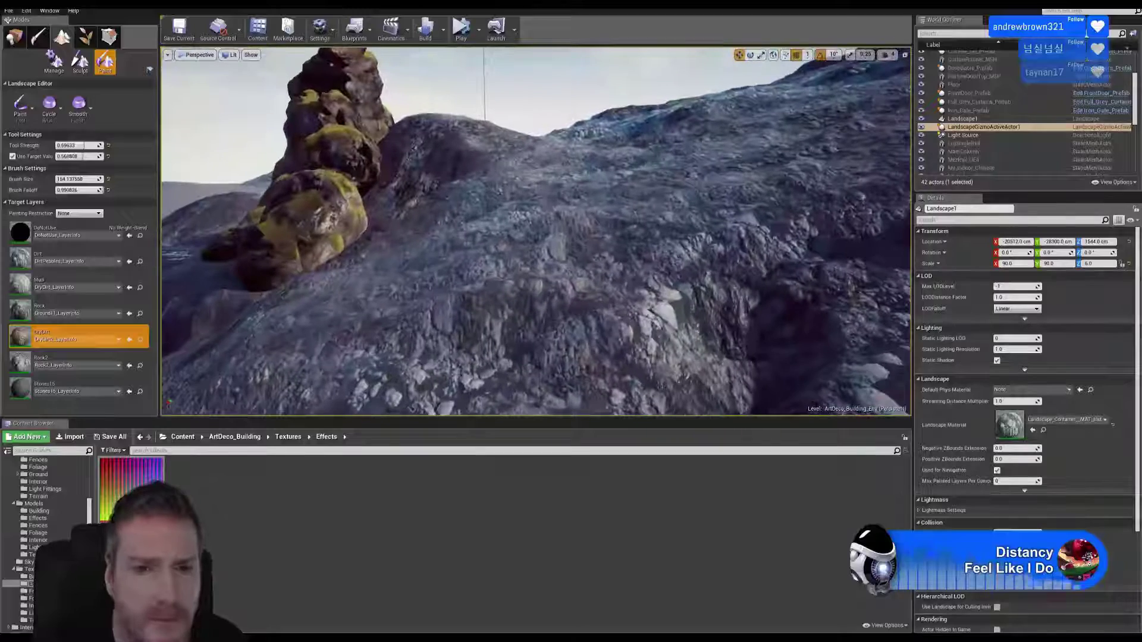
# - Paint the Mud layer over the pebbled slope beside the mossy rock stack, blending it down to the hill's foot
pyautogui.click(74, 286)
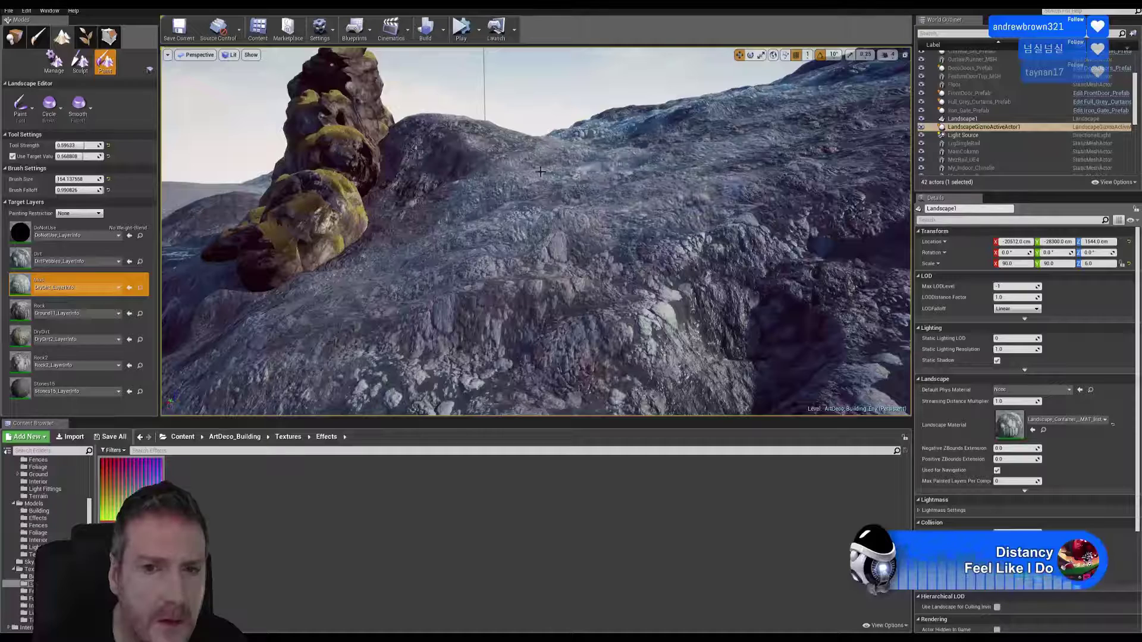
pyautogui.moveTo(333, 345); pyautogui.dragTo(382, 326)
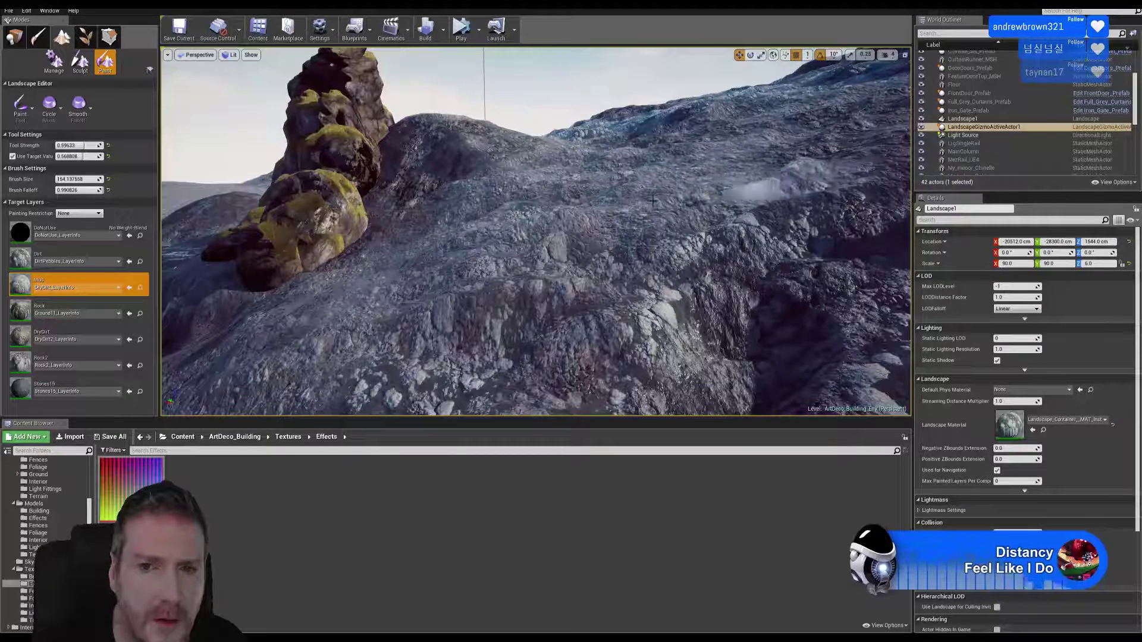
pyautogui.moveTo(731, 183)
pyautogui.mouseDown(button='right')
pyautogui.moveTo(723, 143)
pyautogui.moveTo(737, 169)
pyautogui.moveTo(785, 169)
pyautogui.mouseUp(button='right')
pyautogui.press('s')
pyautogui.press('s')
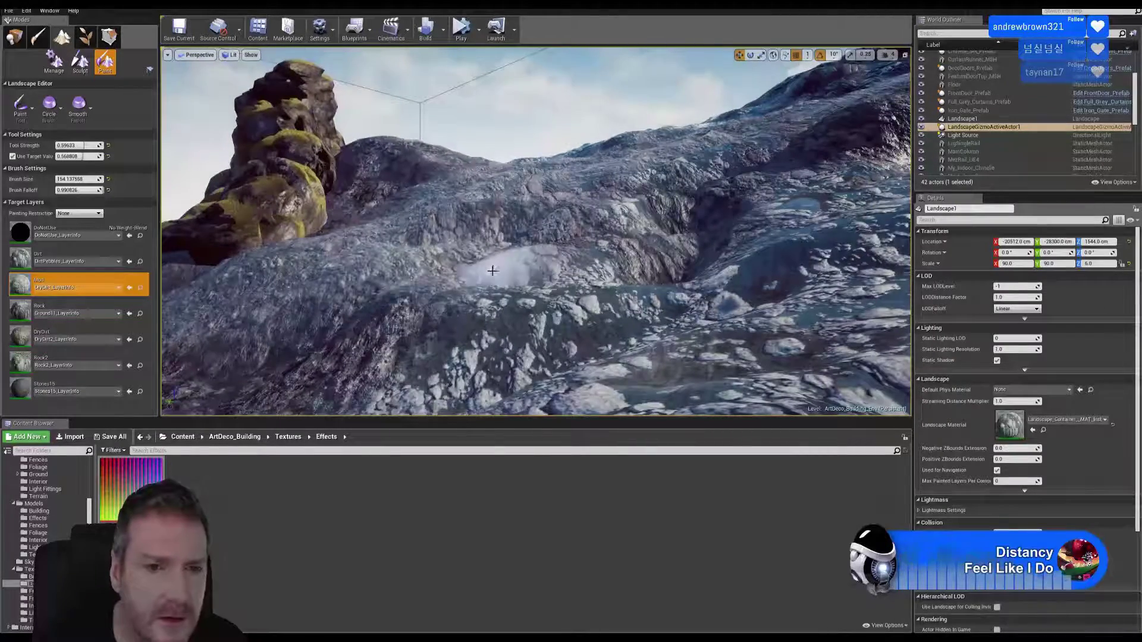
pyautogui.moveTo(492, 270)
pyautogui.mouseDown()
pyautogui.moveTo(484, 301)
pyautogui.moveTo(420, 333)
pyautogui.moveTo(594, 293)
pyautogui.mouseUp()
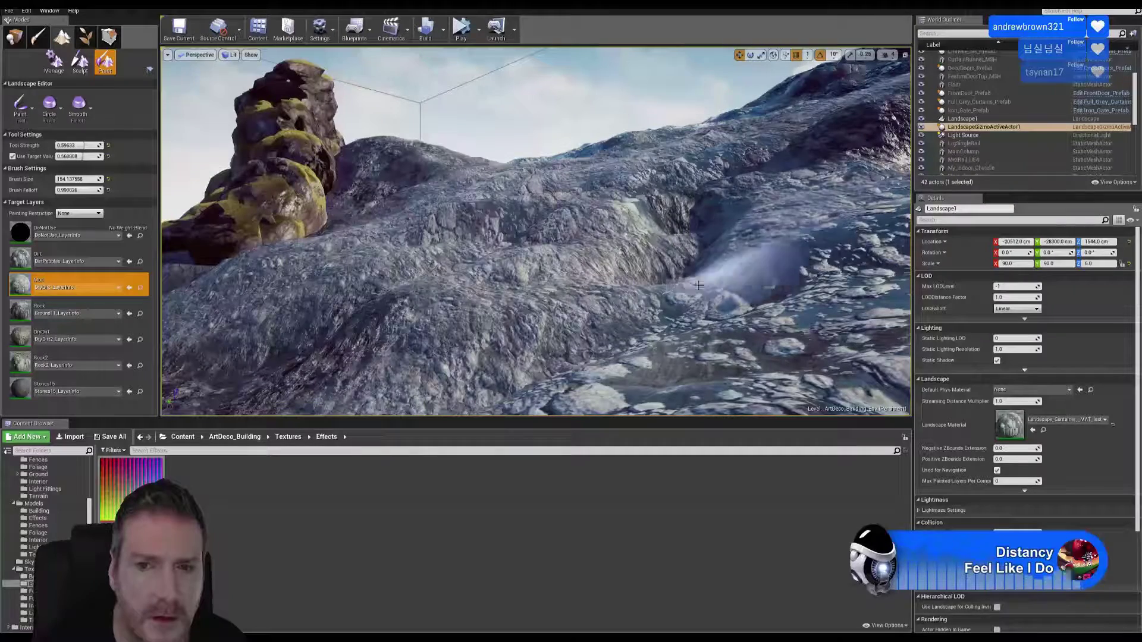
pyautogui.moveTo(698, 286); pyautogui.dragTo(731, 267)
pyautogui.moveTo(483, 294); pyautogui.dragTo(441, 325, button='right')
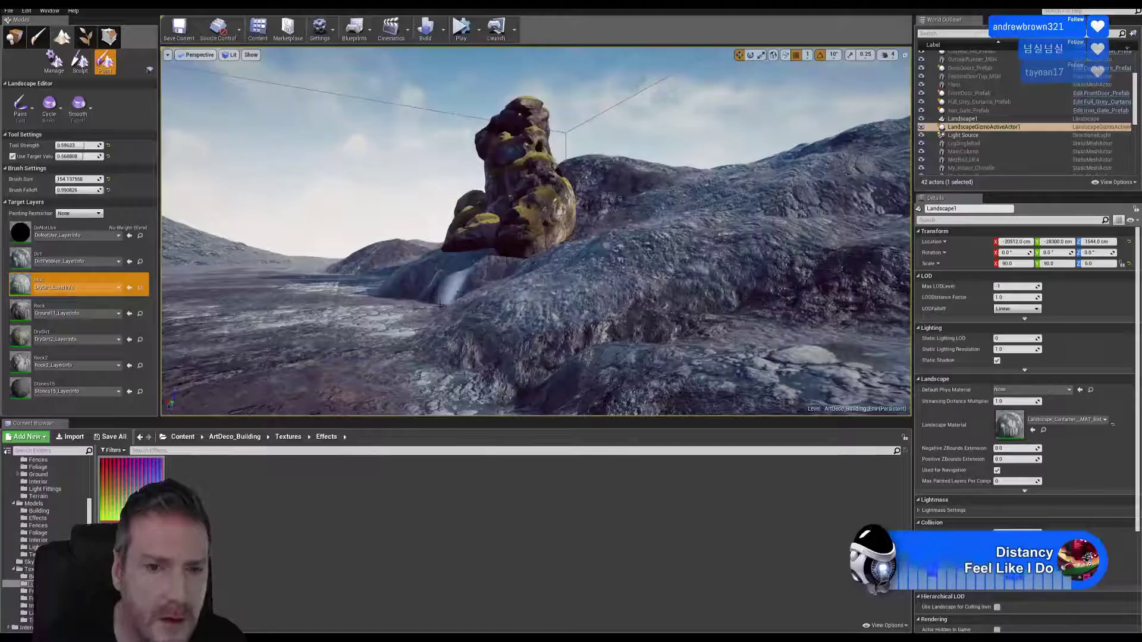
pyautogui.moveTo(472, 275)
pyautogui.mouseDown(button='right')
pyautogui.moveTo(538, 279)
pyautogui.moveTo(535, 297)
pyautogui.moveTo(589, 296)
pyautogui.moveTo(562, 293)
pyautogui.mouseUp(button='right')
pyautogui.press('w')
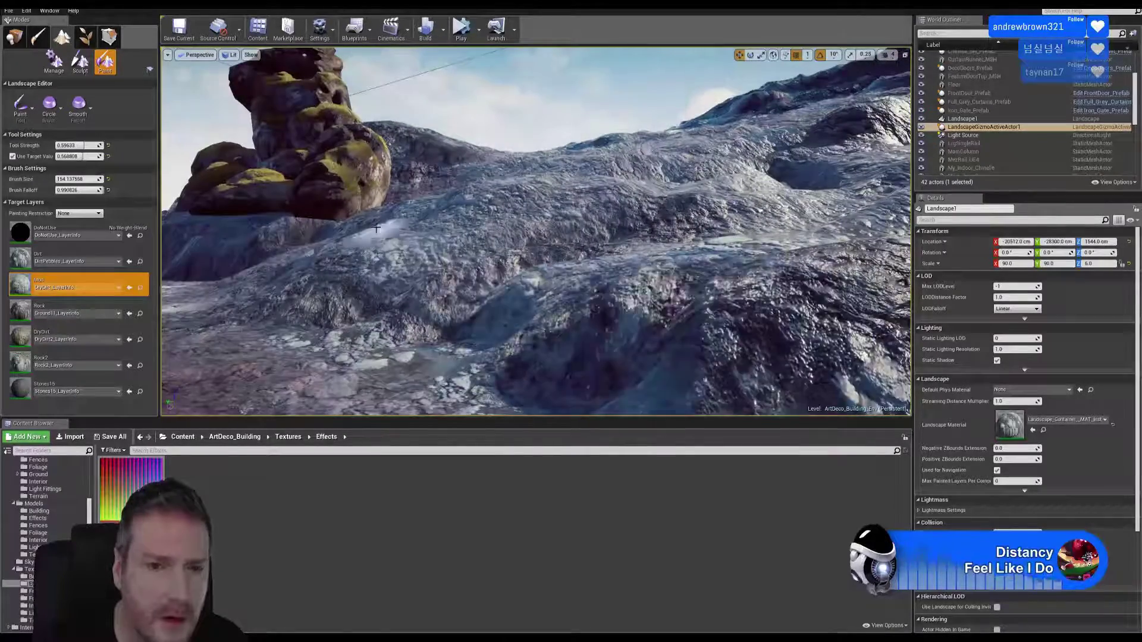
pyautogui.moveTo(376, 228); pyautogui.dragTo(483, 280, button='right')
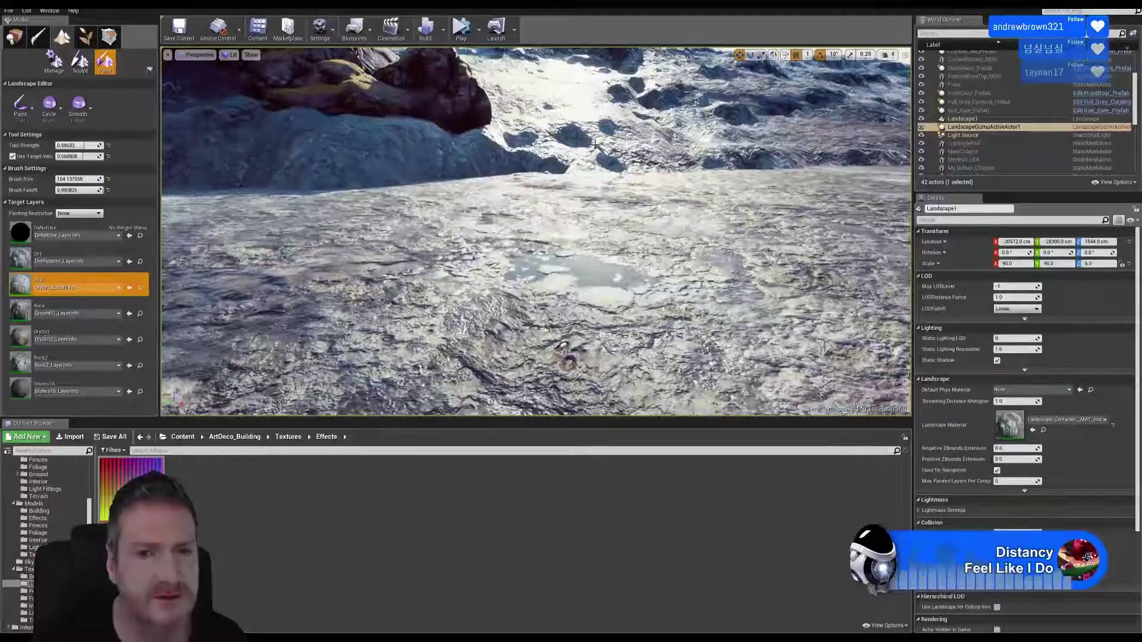
# - Leave landscape painting and examine the textured ground and slopes around the mossy rock stack and the tree
pyautogui.click(14, 36)
pyautogui.moveTo(381, 208)
pyautogui.mouseDown(button='right')
pyautogui.moveTo(328, 178)
pyautogui.moveTo(394, 173)
pyautogui.moveTo(302, 169)
pyautogui.mouseUp(button='right')
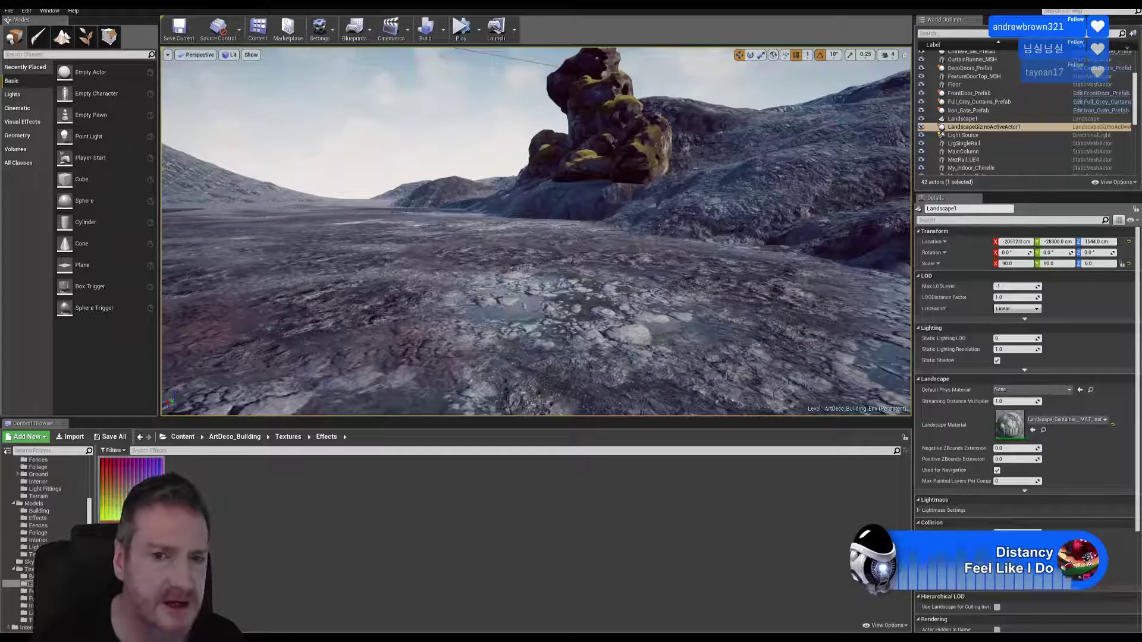
pyautogui.moveTo(572, 260); pyautogui.dragTo(601, 257, button='right')
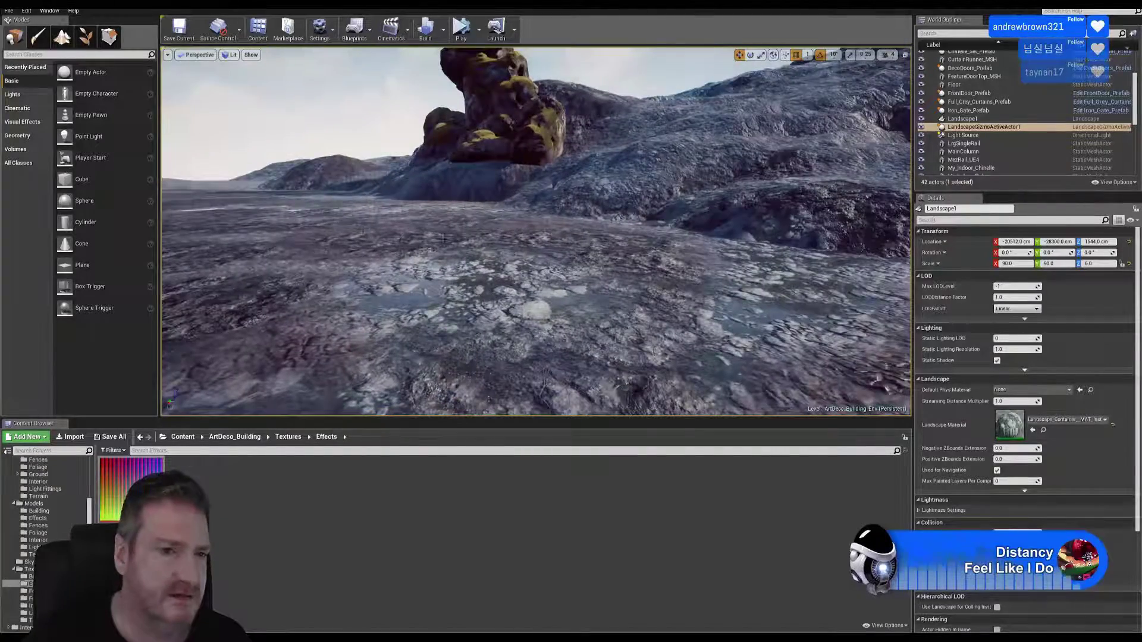
pyautogui.moveTo(443, 239); pyautogui.dragTo(178, 241, button='right')
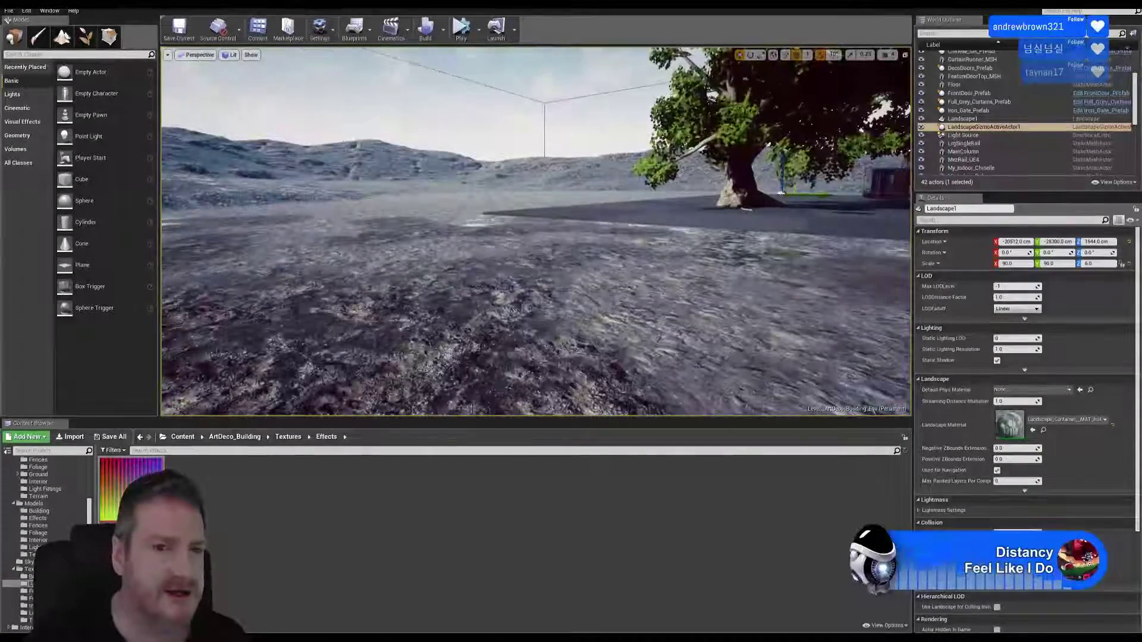
pyautogui.moveTo(624, 105); pyautogui.dragTo(888, 112, button='right')
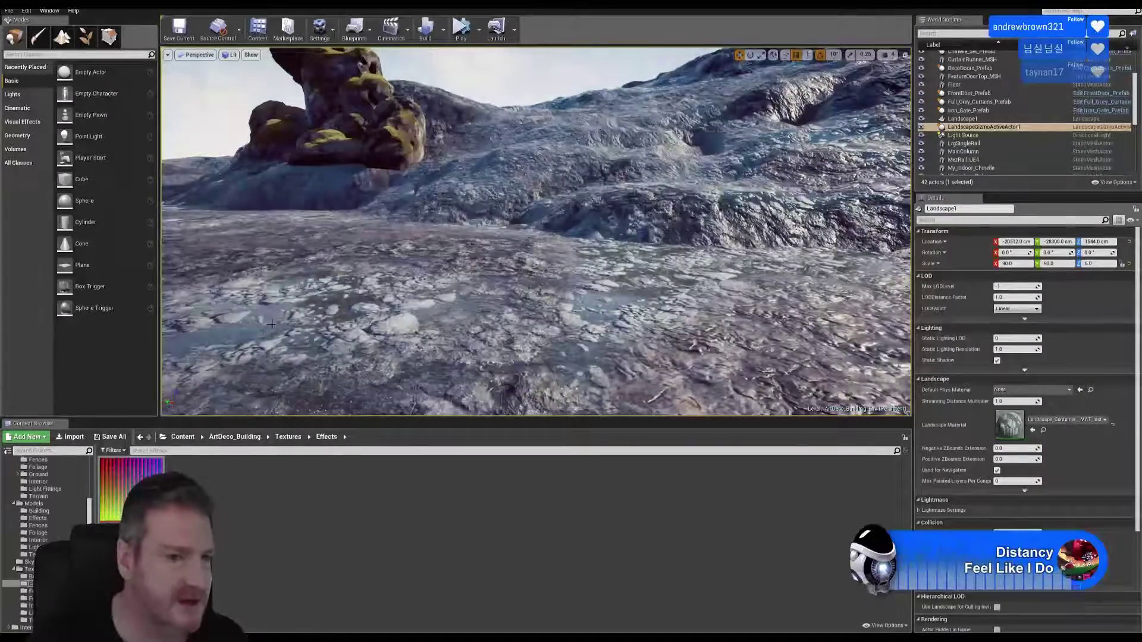
pyautogui.moveTo(271, 324); pyautogui.dragTo(216, 332, button='right')
pyautogui.press('s')
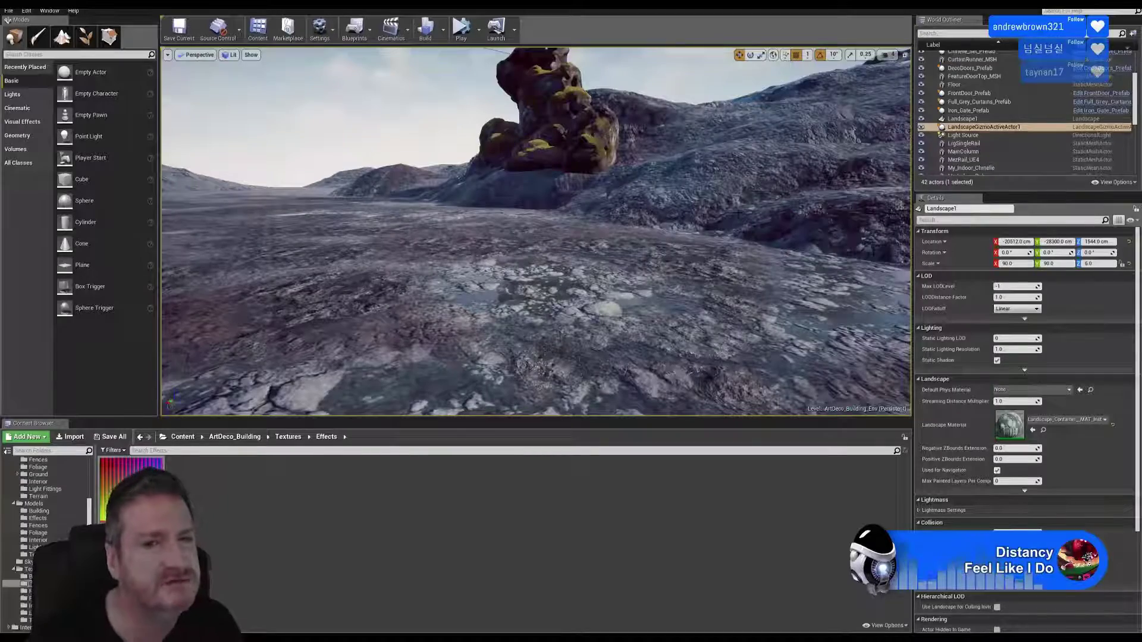
pyautogui.moveTo(648, 183)
pyautogui.mouseDown(button='right')
pyautogui.moveTo(845, 179)
pyautogui.moveTo(621, 177)
pyautogui.moveTo(646, 185)
pyautogui.mouseUp(button='right')
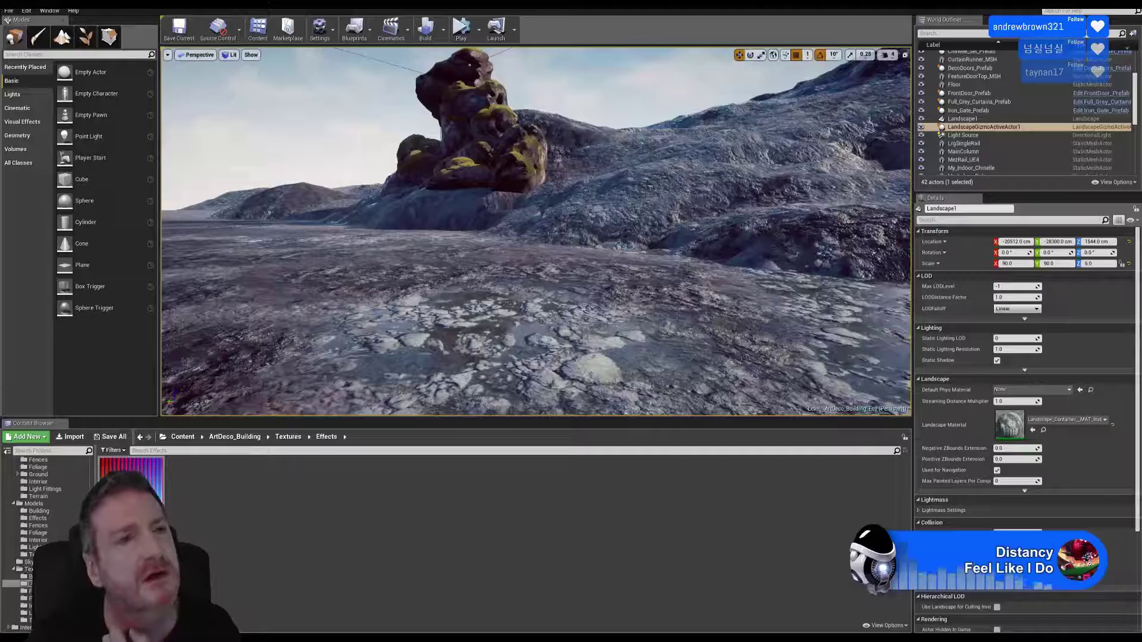
# - Save all modified levels and assets in the project
pyautogui.click(9, 11)
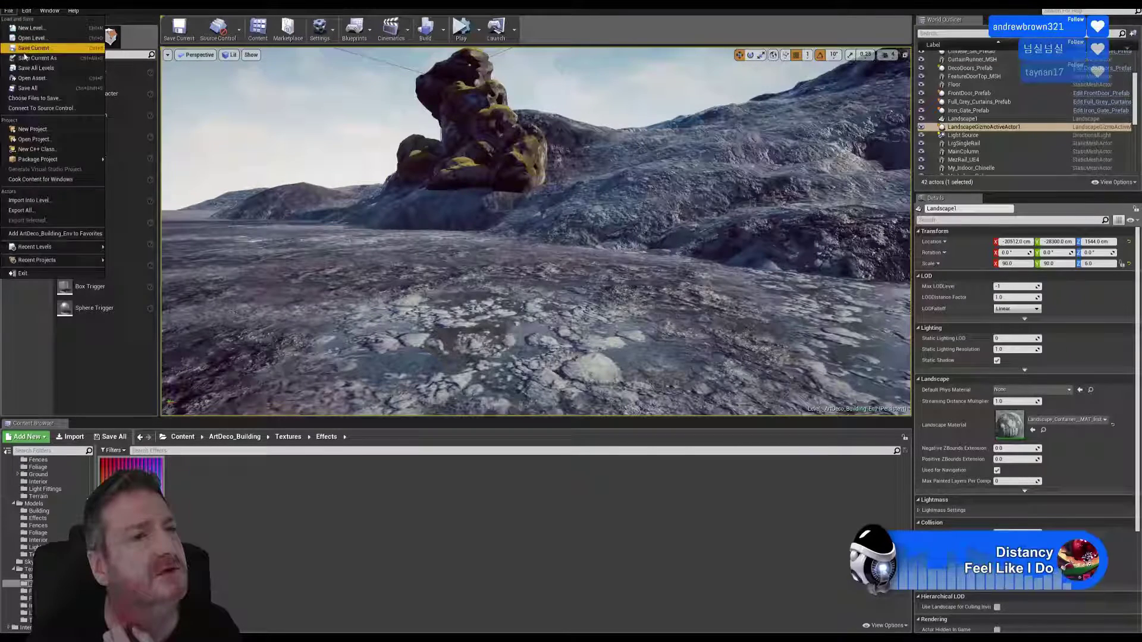
pyautogui.click(28, 88)
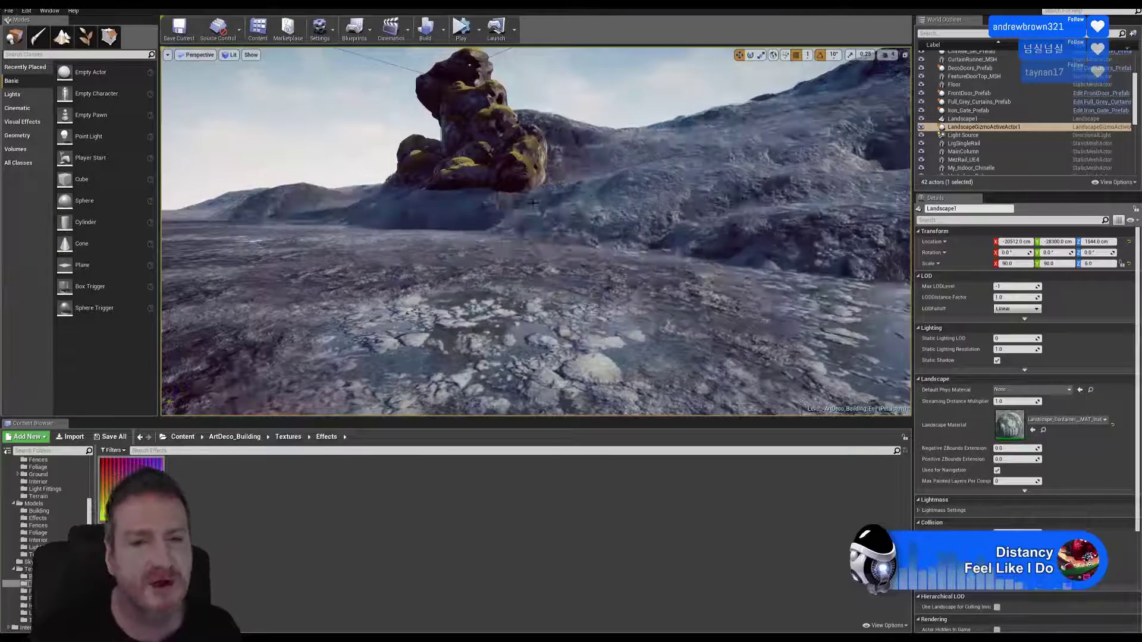